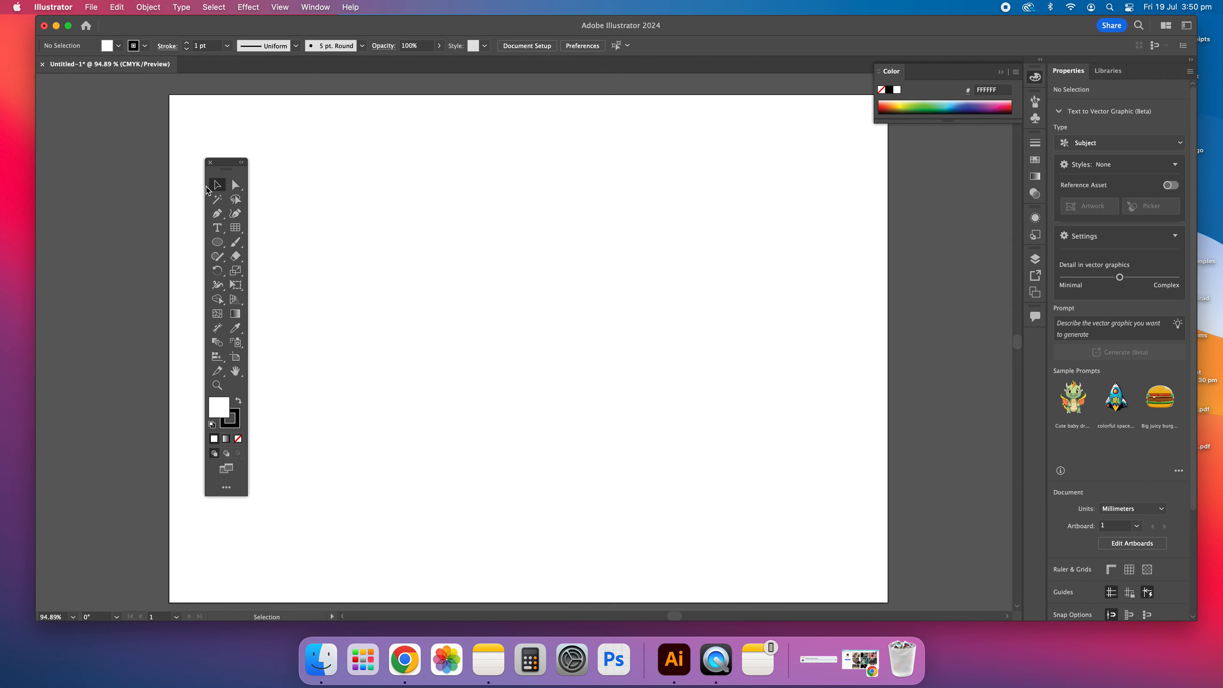
Draw a closed slanted four-sided shape with the Pen tool, about 85 mm wide and 65 mm tall, and deselect it
left_click(219, 215)
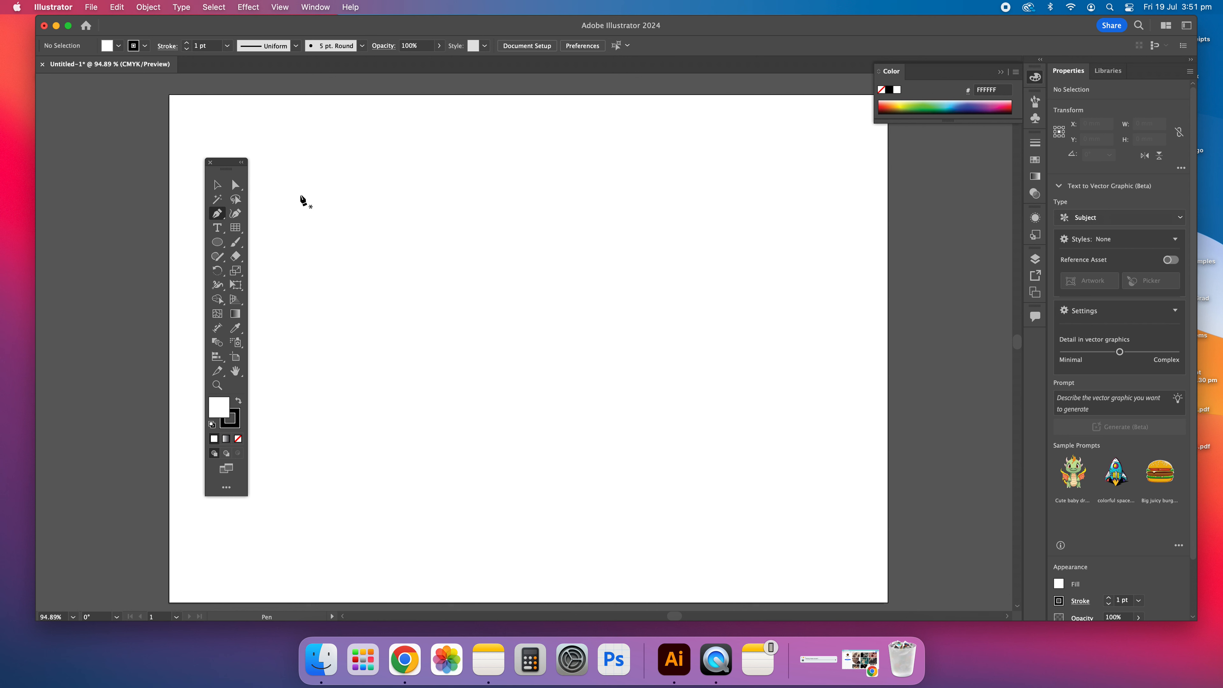
left_click(217, 214)
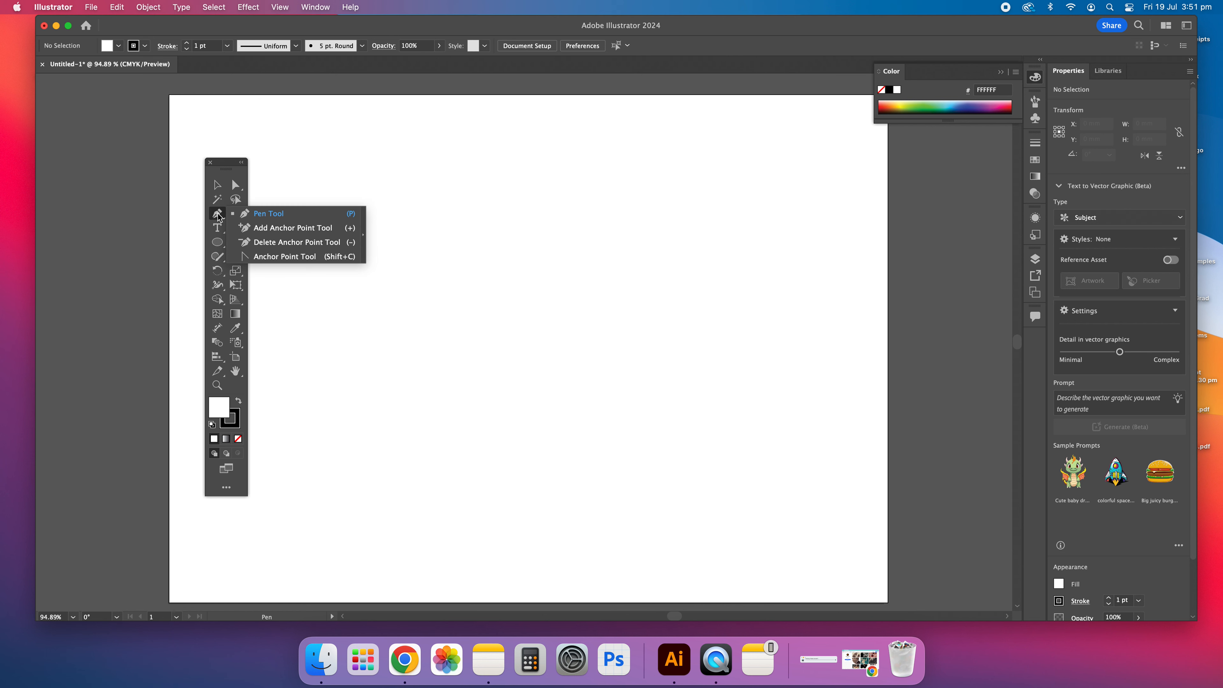
left_click(251, 215)
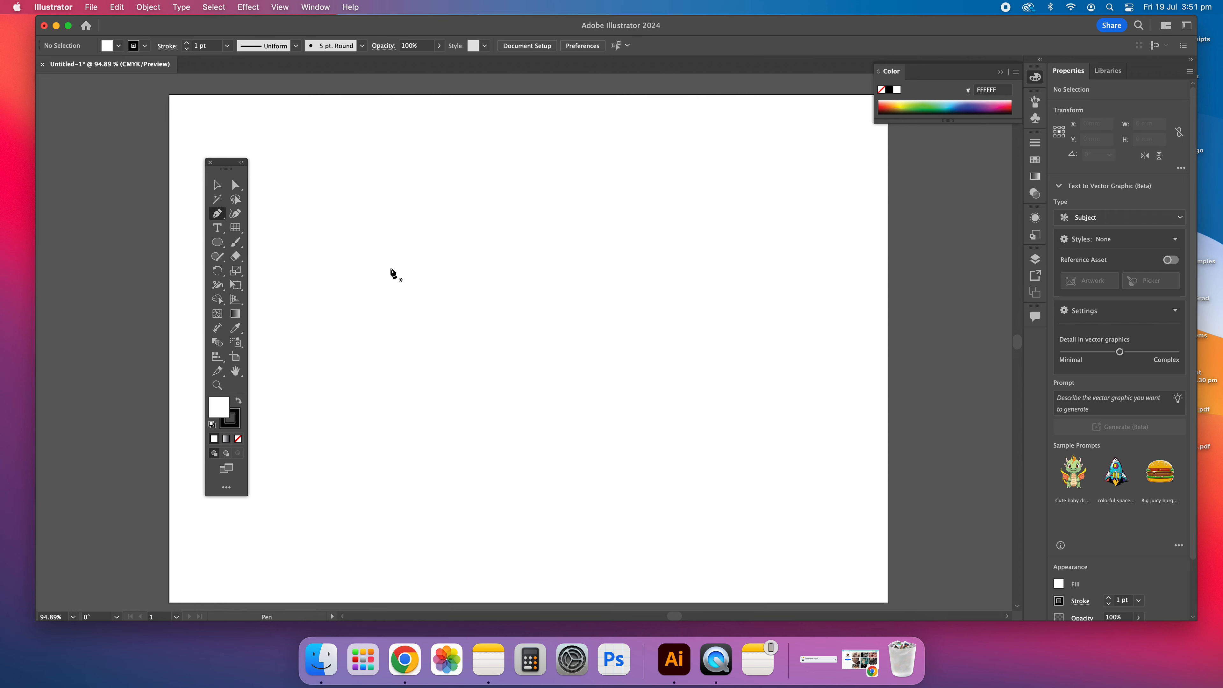
left_click(379, 259)
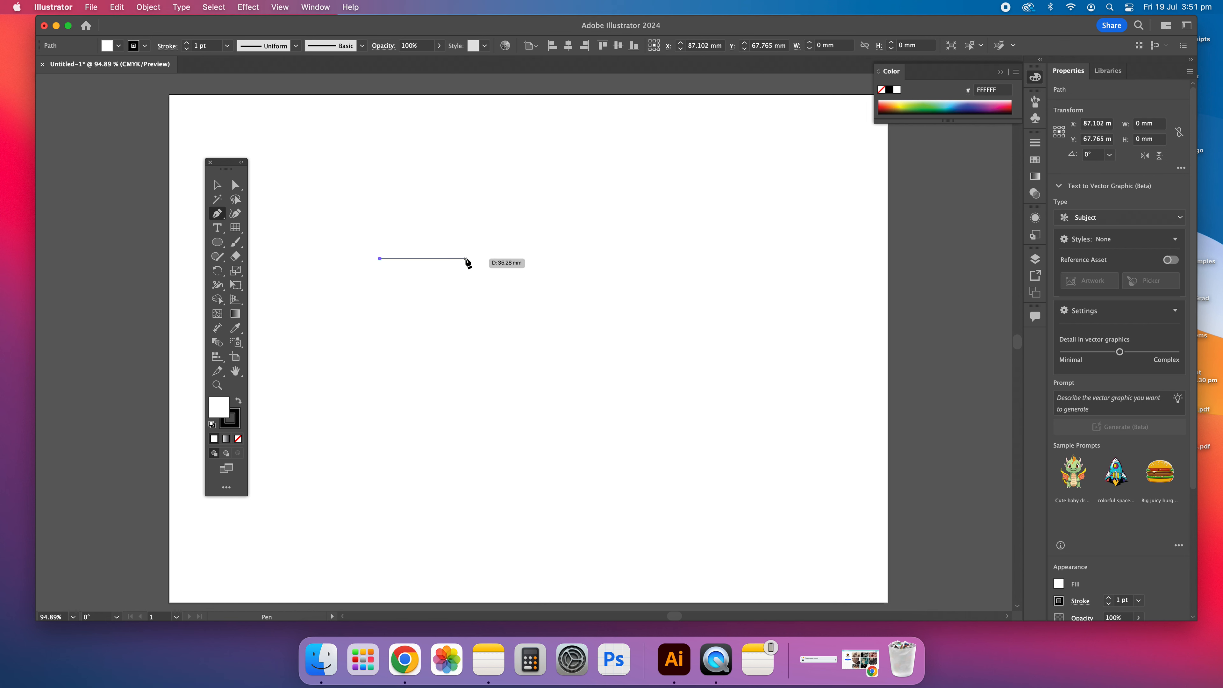
left_click(465, 259)
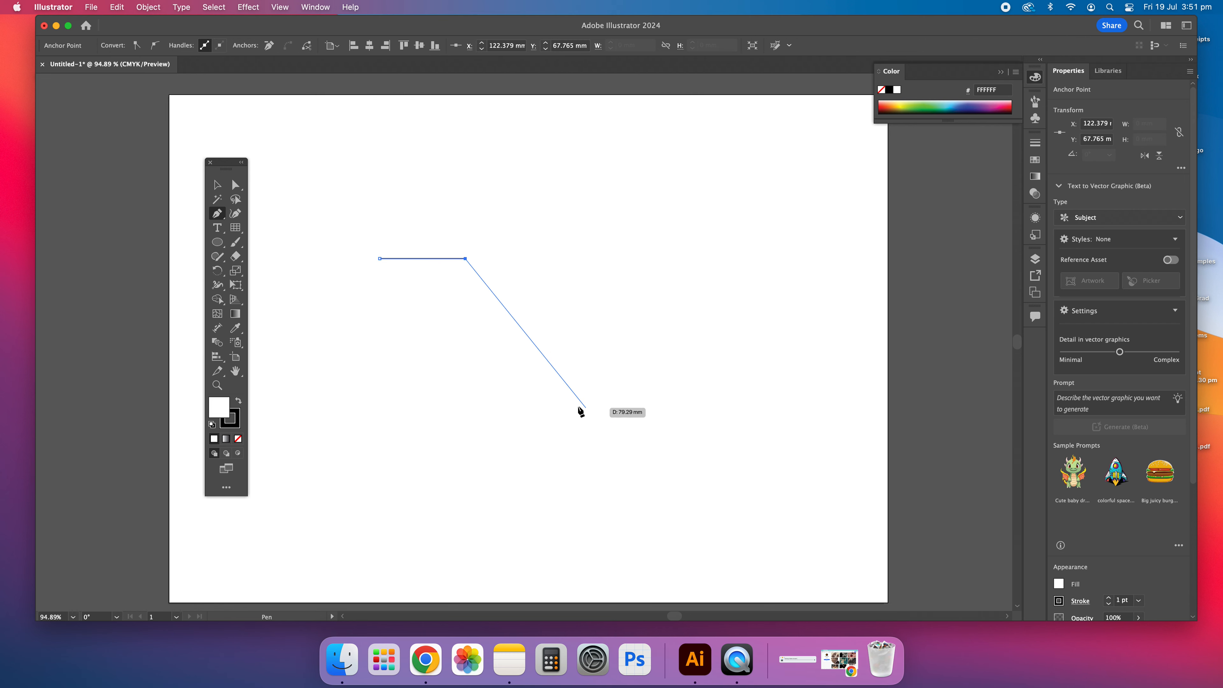
left_click(584, 415)
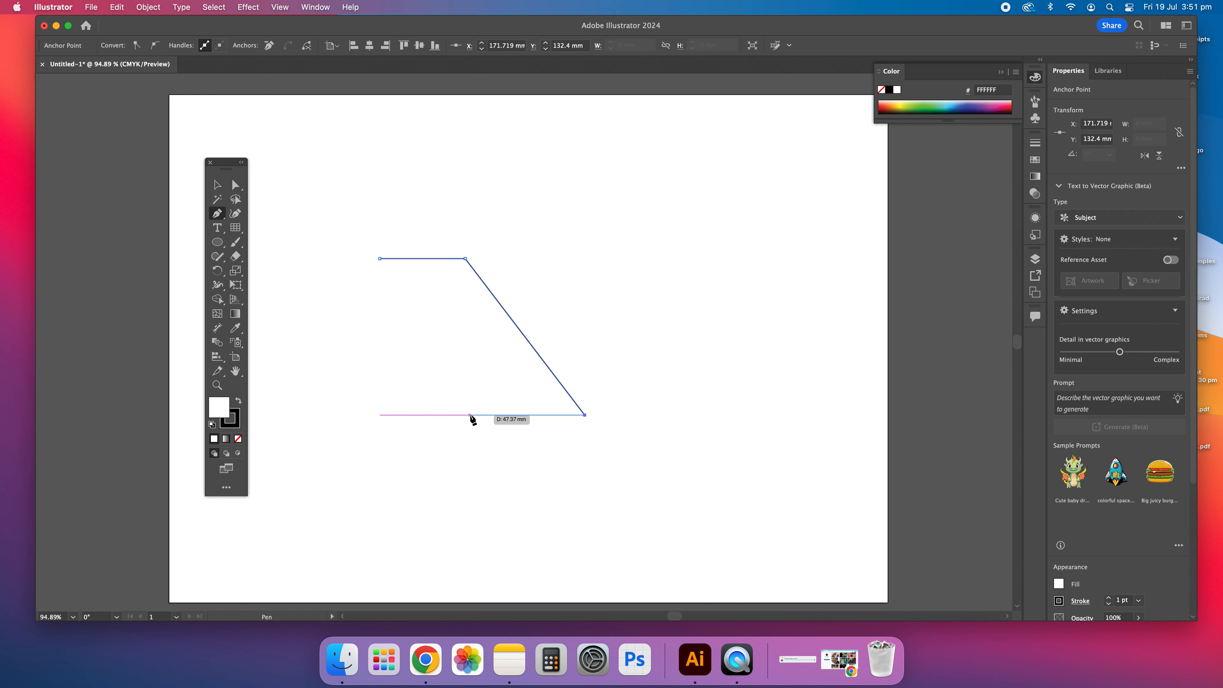
left_click(482, 414)
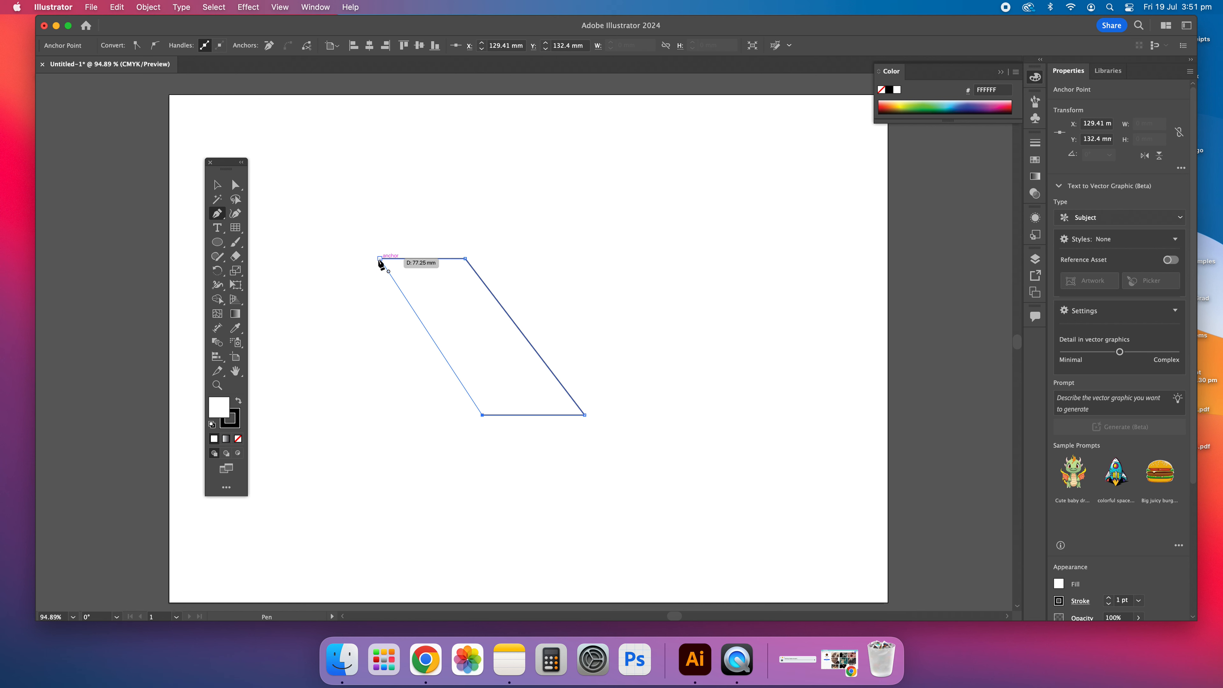
left_click(380, 259)
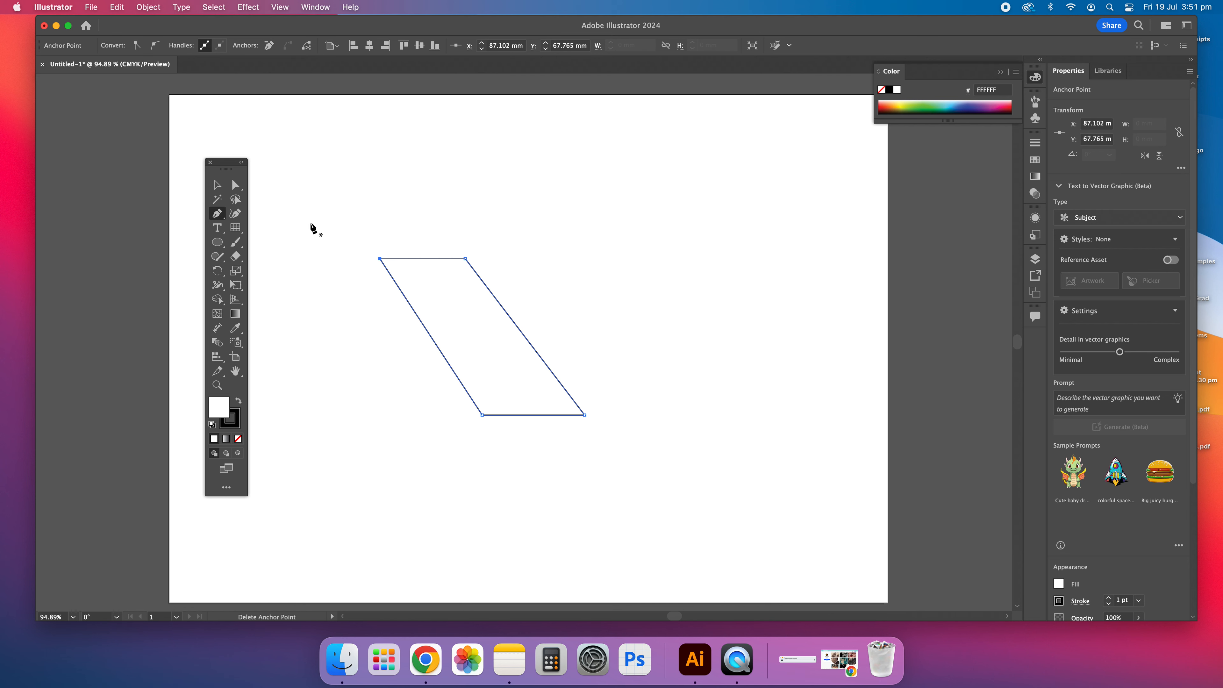
left_click(219, 188)
left_click(461, 201)
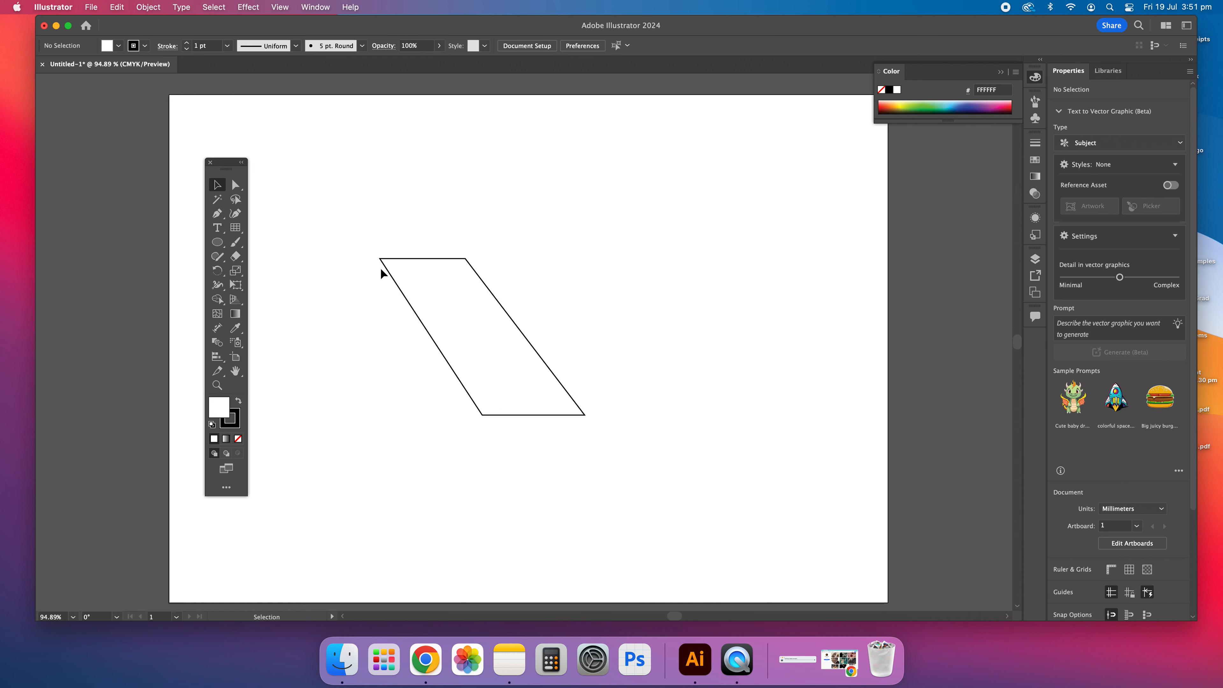
Draw an open three-segment zigzag path with the Pen tool, up and to the right of the slanted shape
left_click(219, 217)
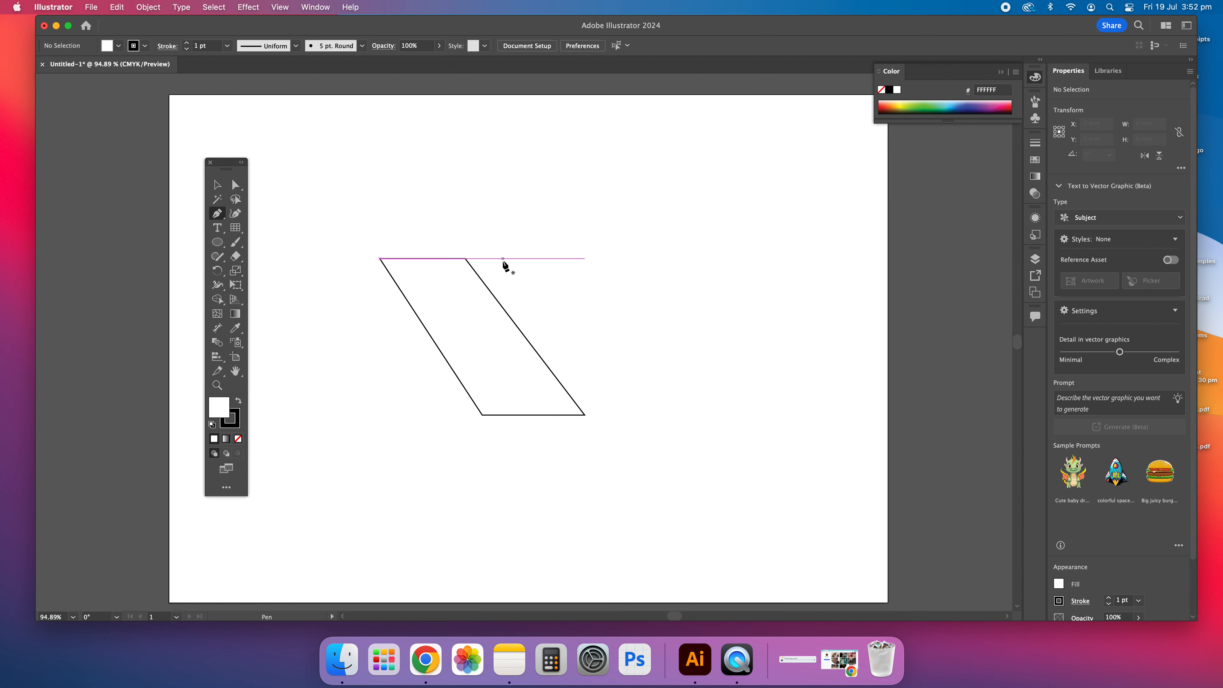
left_click(491, 210)
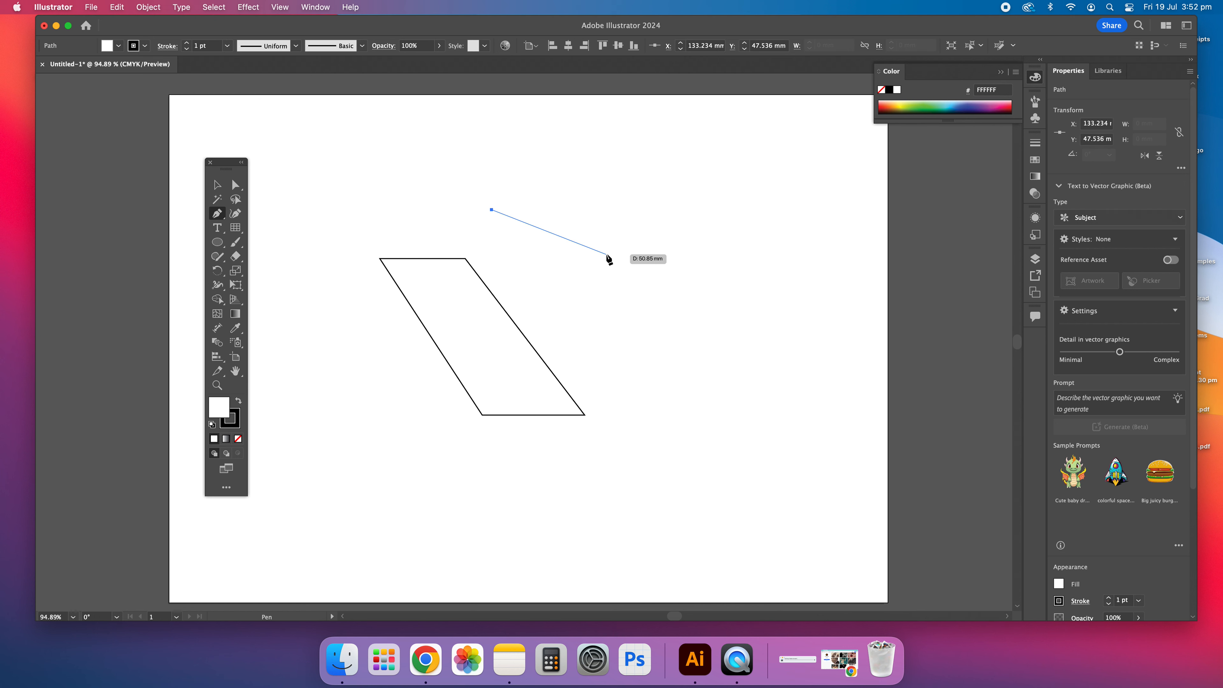
left_click(648, 234)
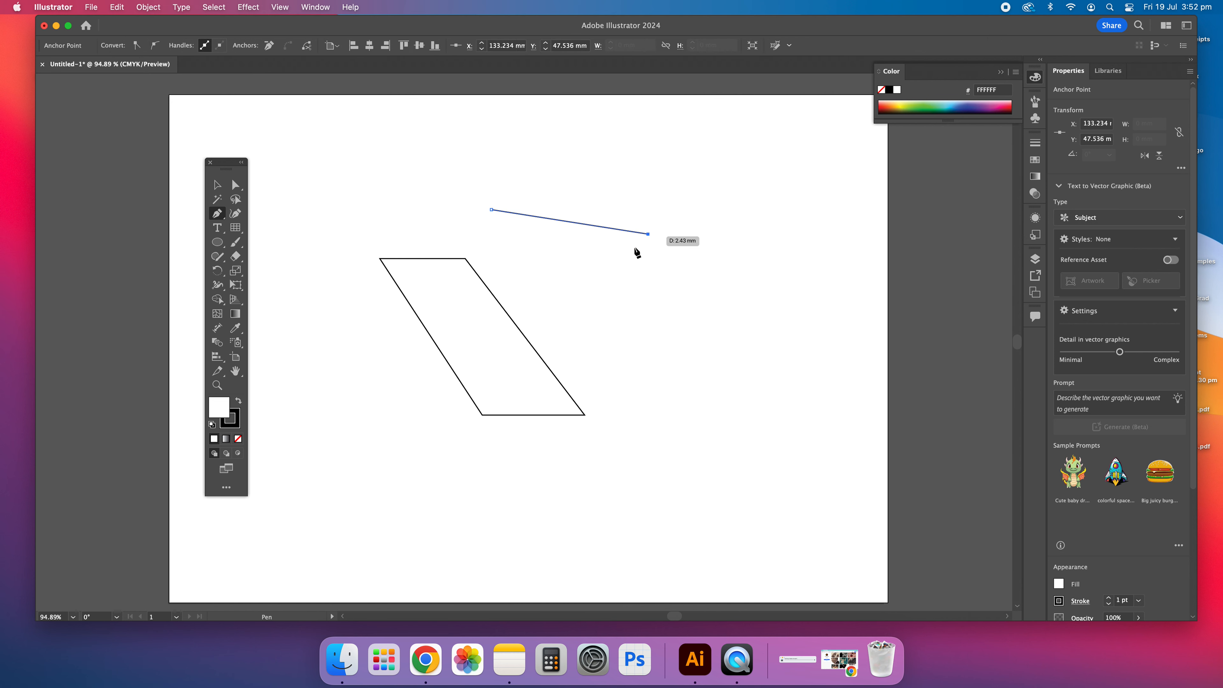
left_click(639, 323)
left_click(712, 296)
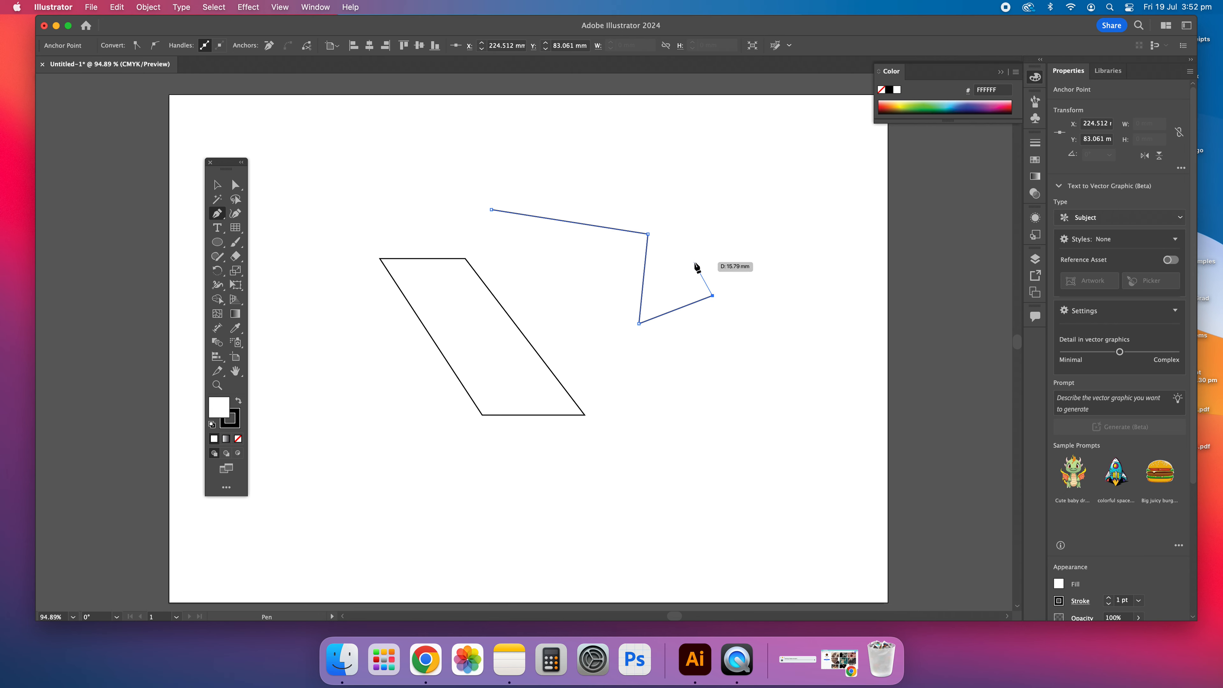
key("Escape")
Draw a small open four-segment path below the zigzag, end it unclosed, and deselect it
left_click(650, 373)
left_click(637, 429)
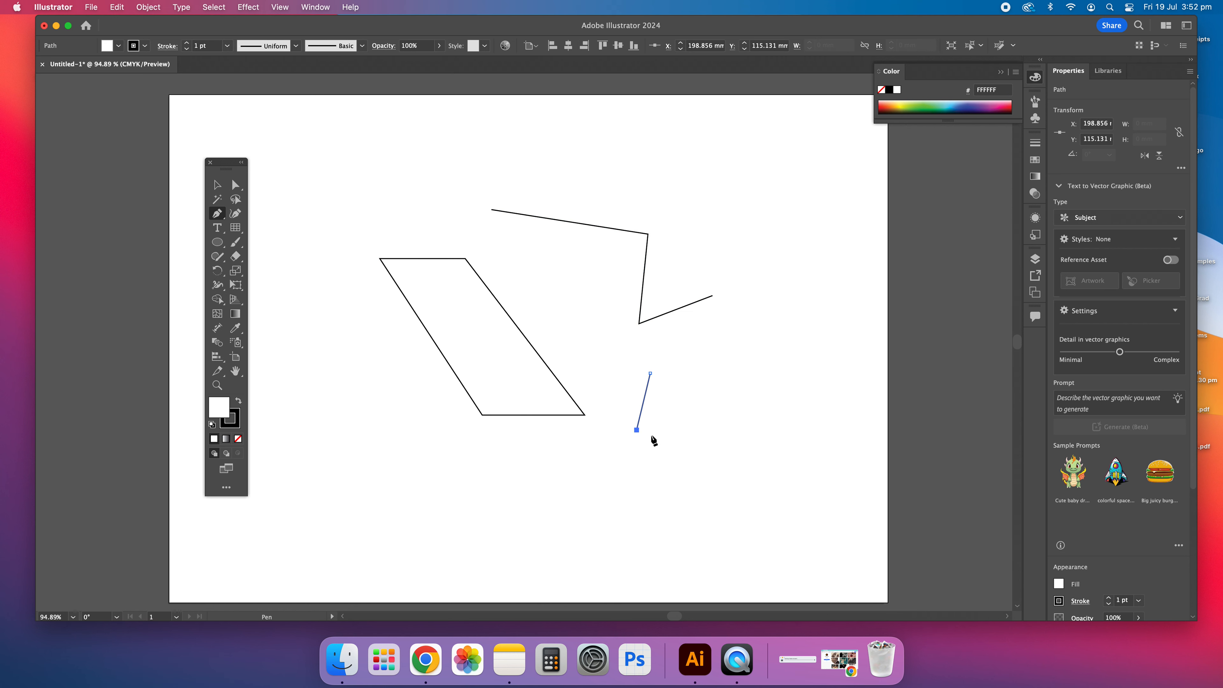
left_click(703, 430)
left_click(704, 390)
left_click(681, 388)
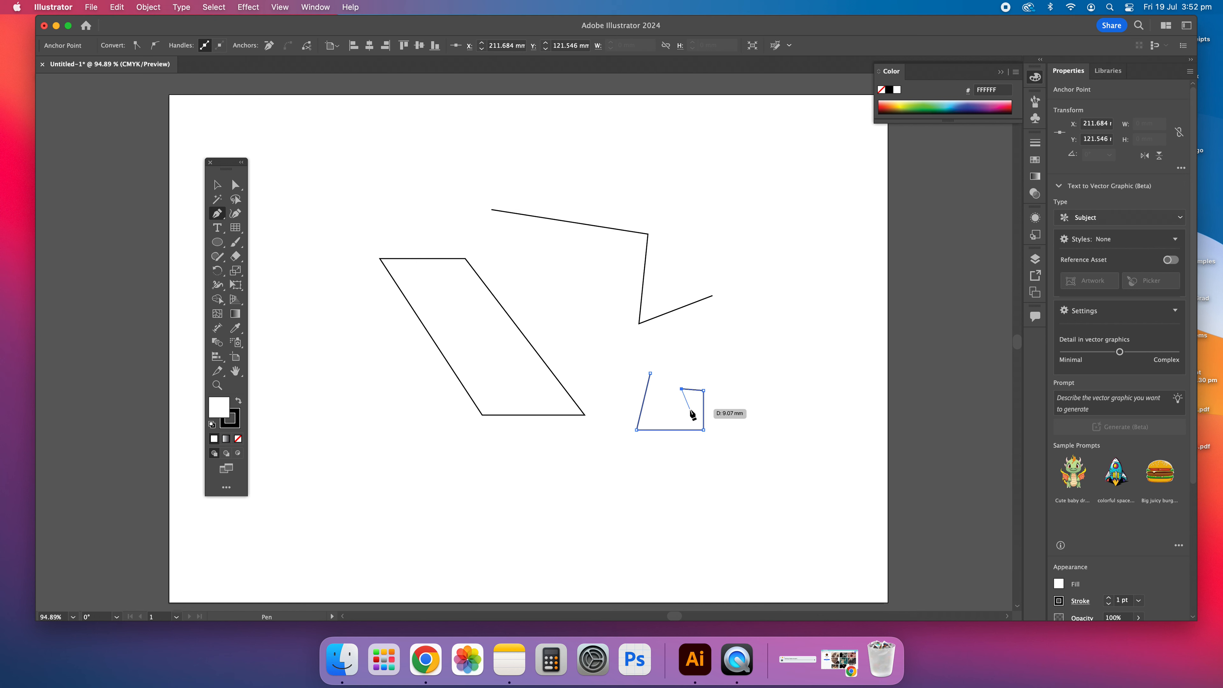
key("Escape")
key("v")
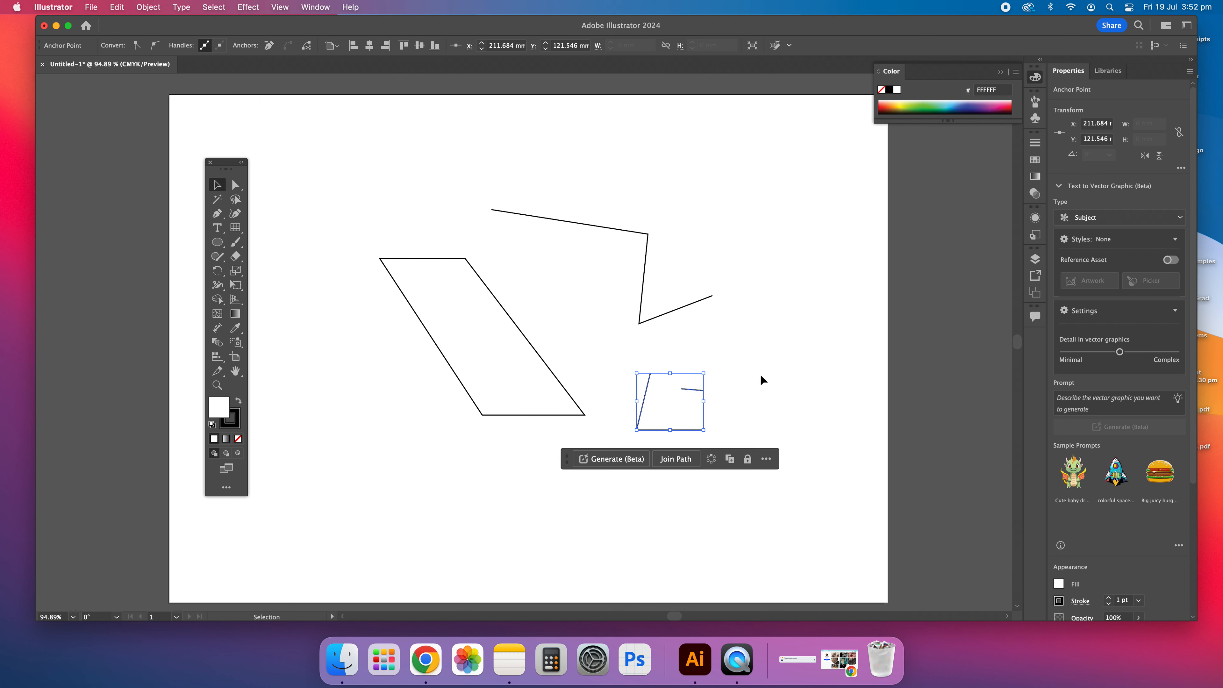
left_click(761, 374)
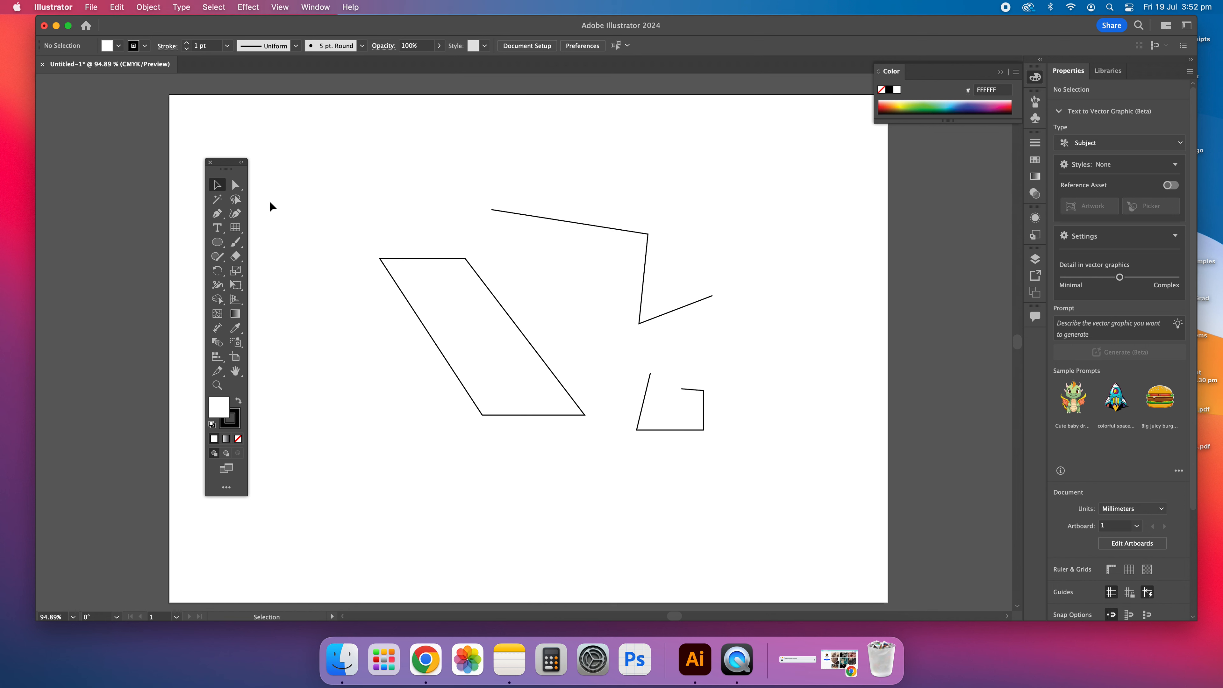
Draw an open path of straight and curved segments below the slanted shape, about 74 mm wide and 31 mm tall, and nudge it right
left_click(218, 214)
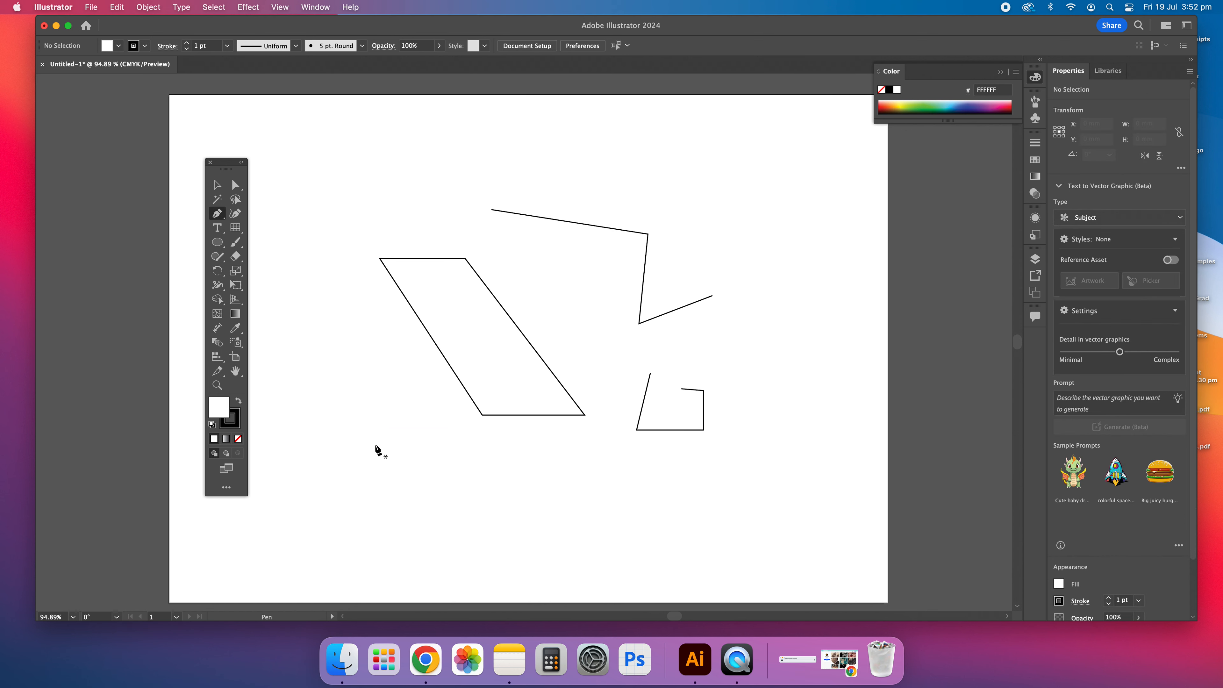
left_click(441, 436)
left_click(431, 489)
left_click(549, 511)
left_click_drag(598, 494, 466, 432)
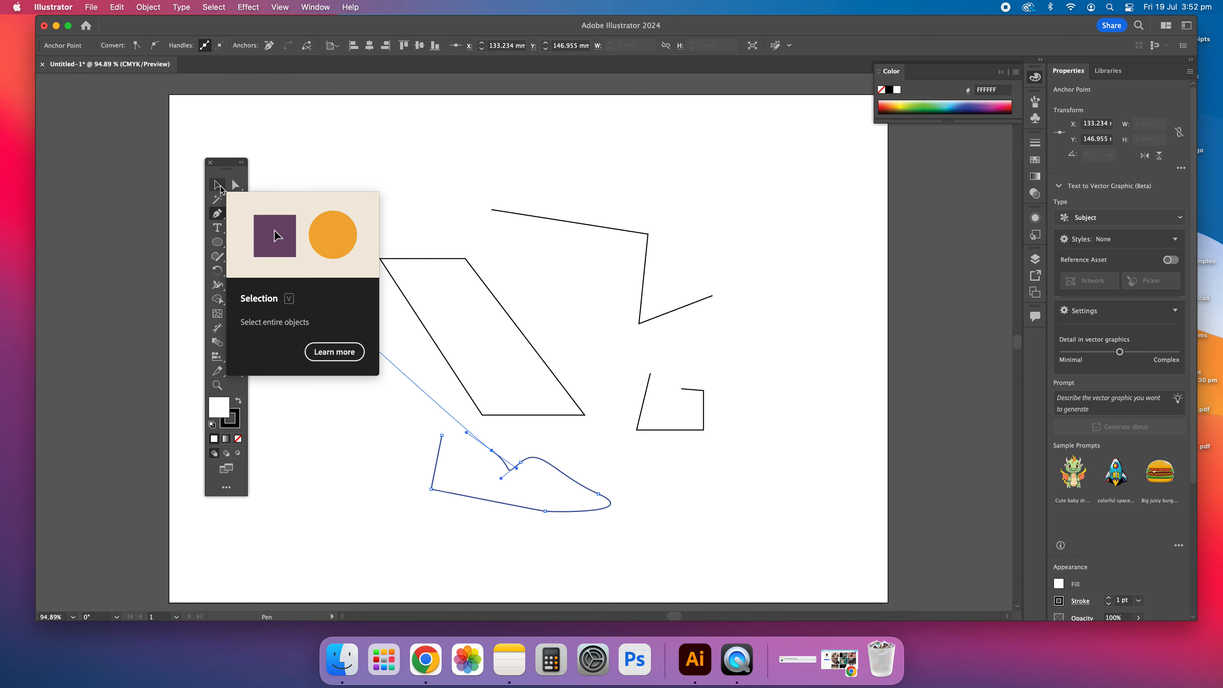
left_click(219, 187)
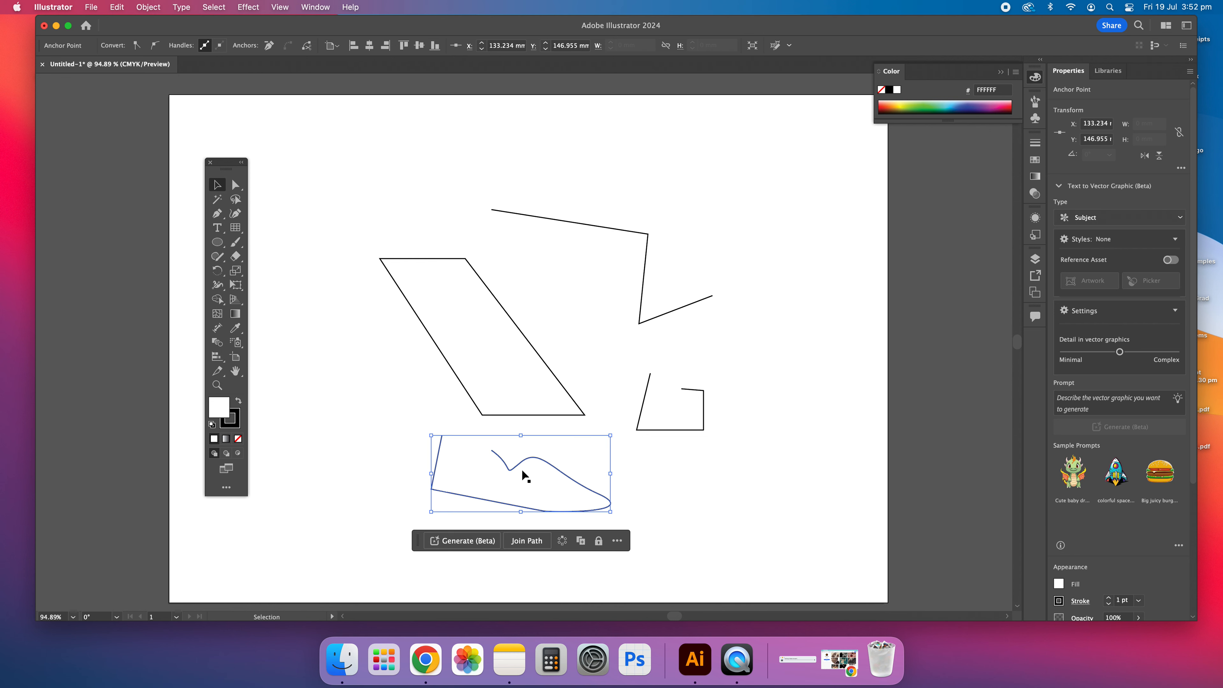
mouse_move(518, 466)
left_mouse_down()
mouse_move(507, 260)
mouse_move(462, 463)
mouse_move(588, 419)
mouse_move(558, 417)
mouse_move(528, 455)
left_mouse_up()
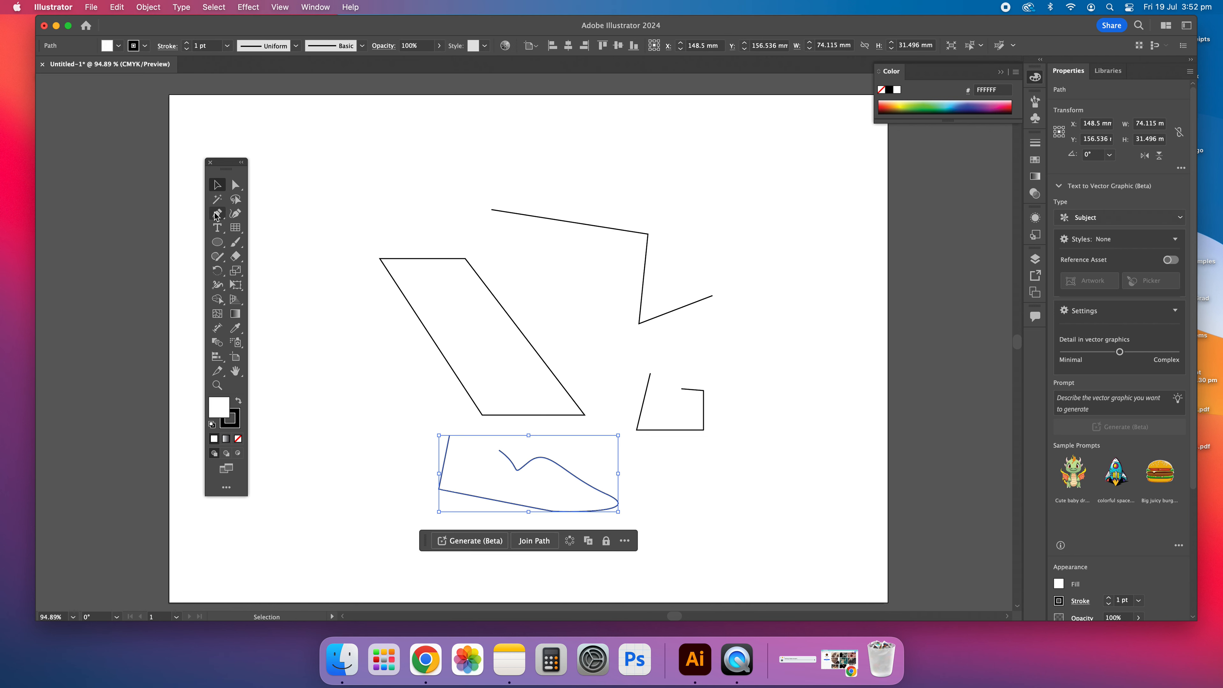
Draw an open five-segment path near the artboard's upper-left corner and move it slightly right and down
left_click(218, 213)
left_click(335, 153)
left_click(324, 202)
left_click(412, 180)
left_click(379, 155)
left_click(362, 129)
left_click(352, 159)
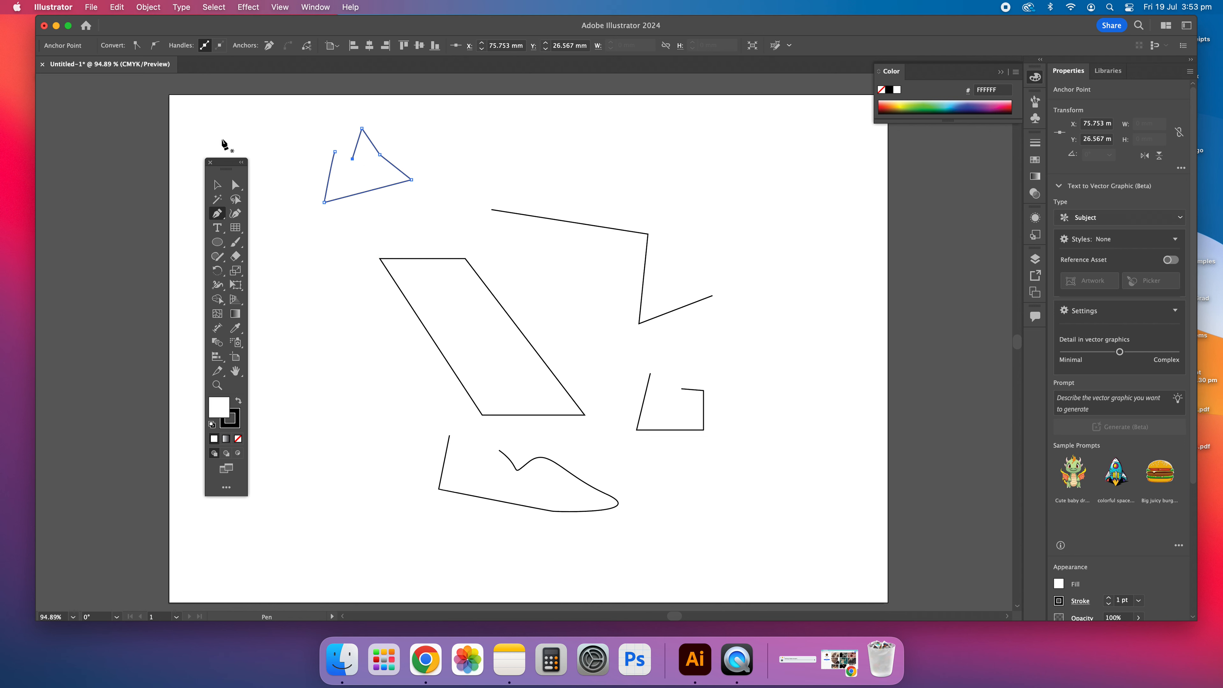
left_click(217, 185)
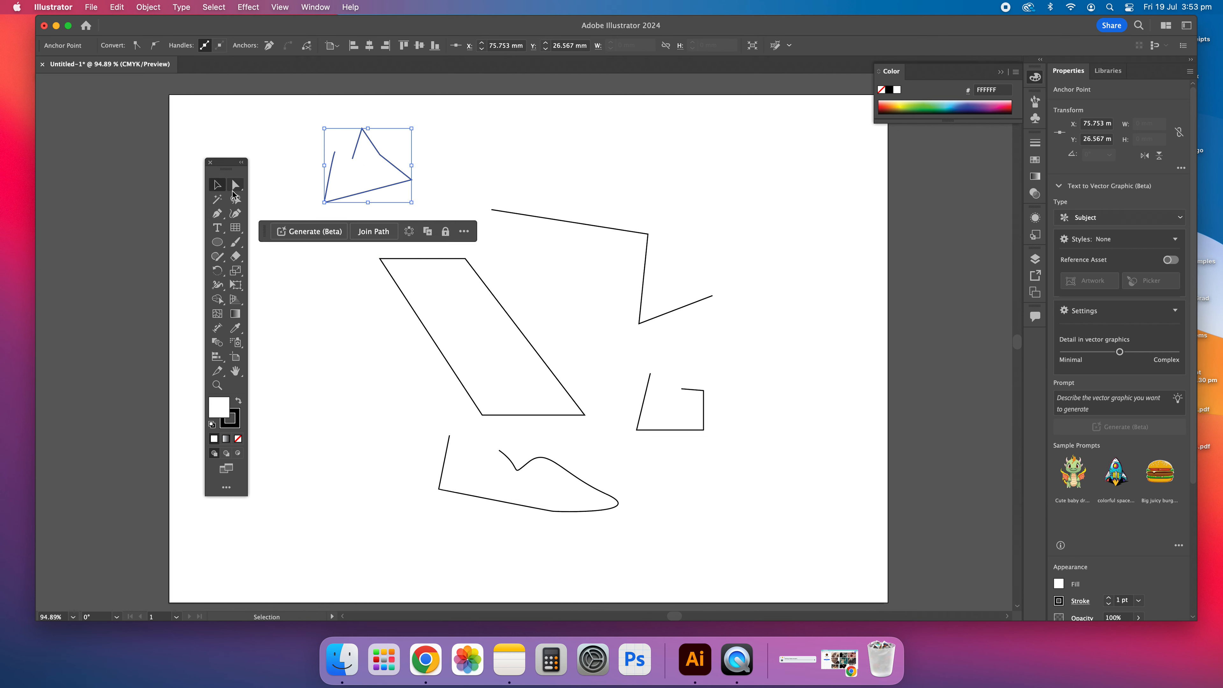
left_click(502, 277)
left_click_drag(385, 184, 433, 200)
Delete all the practice paths from the artboard
left_click_drag(754, 535, 375, 140)
scroll(376, 141, "up", 1)
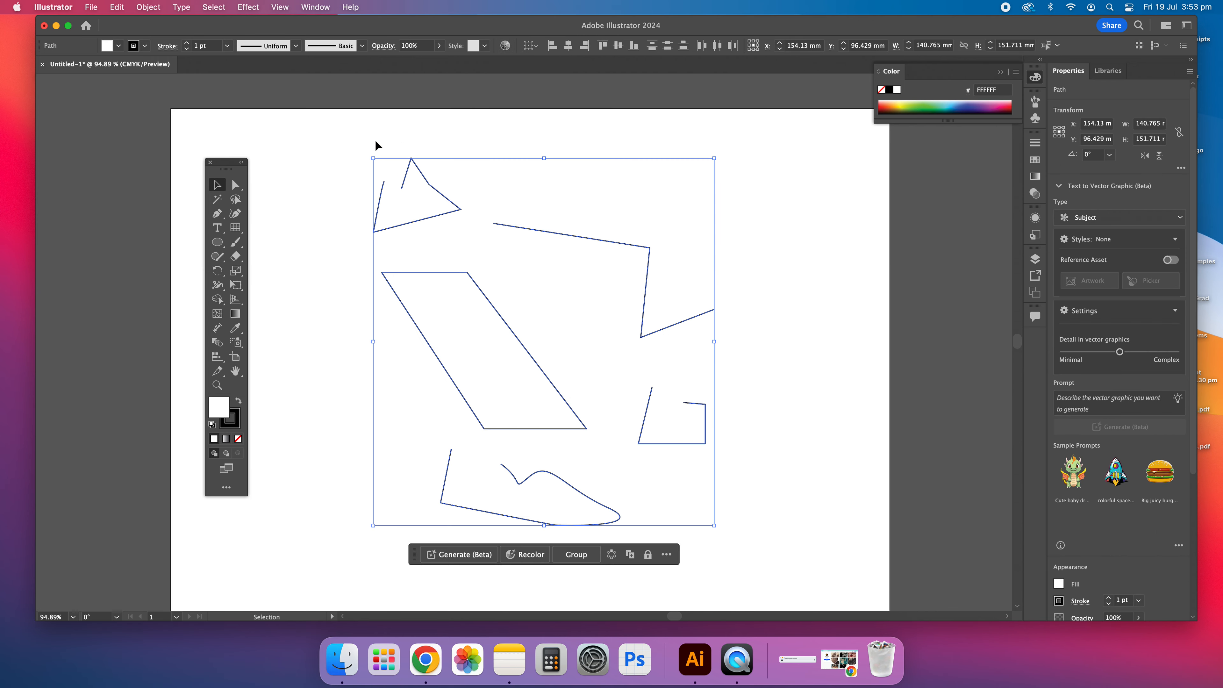
key("Delete")
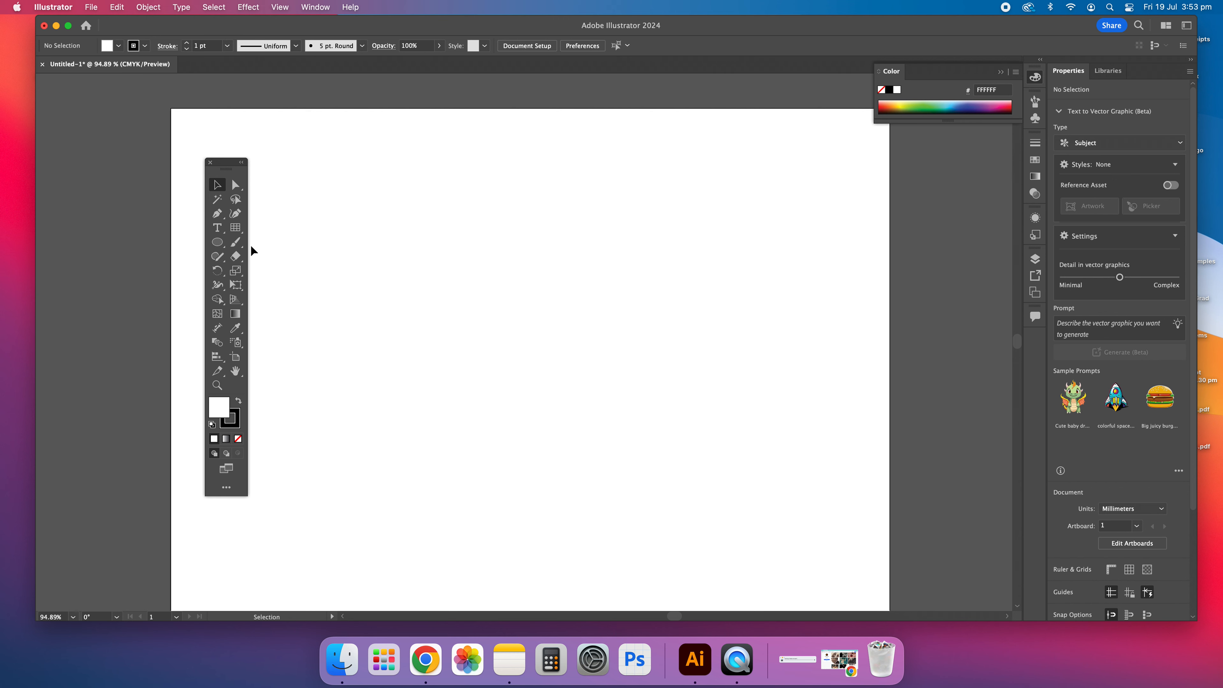
left_click(221, 219)
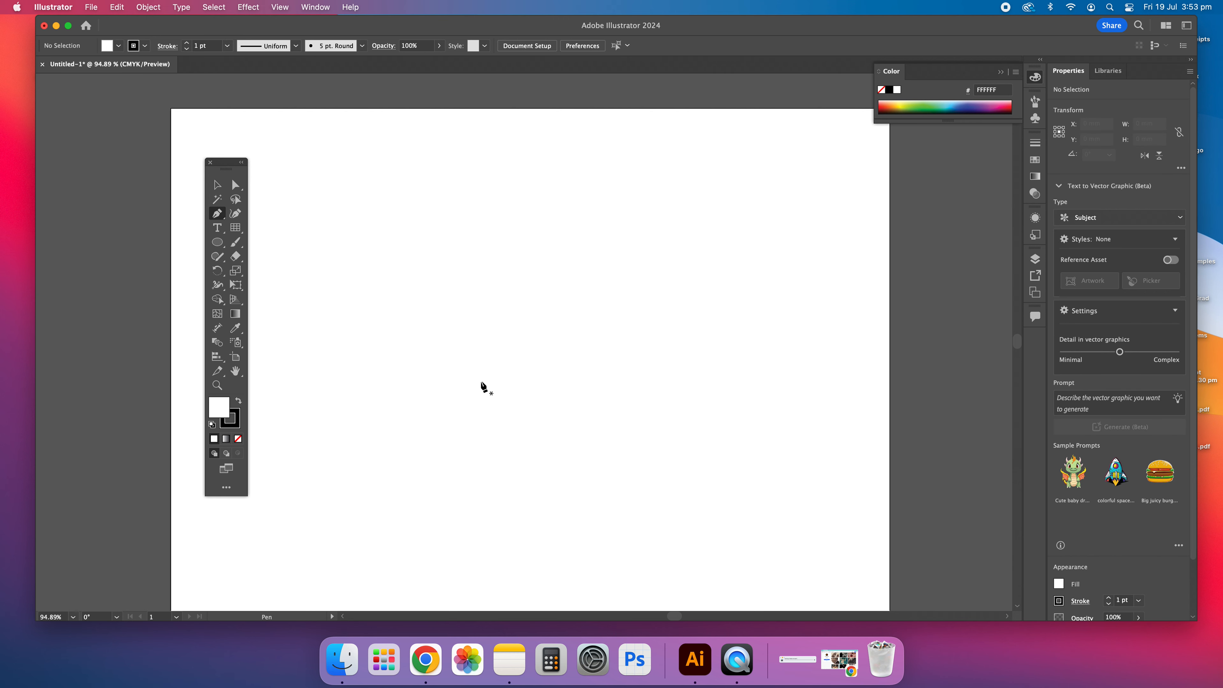
left_click(388, 472)
left_click(650, 497)
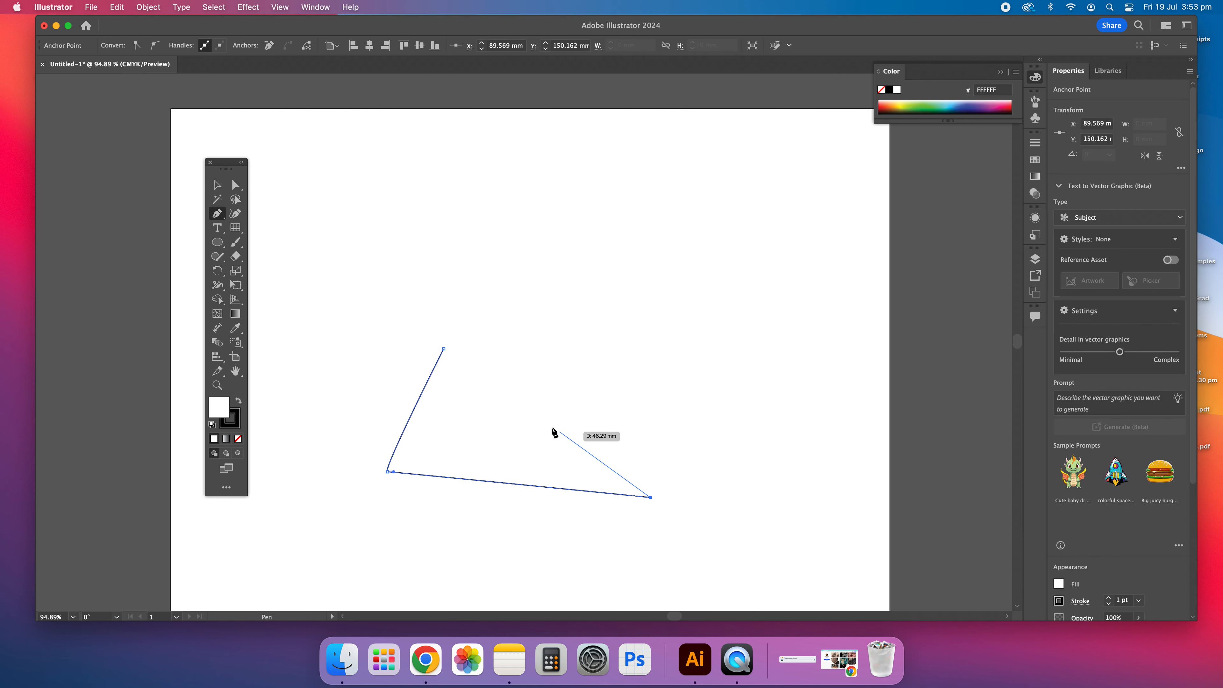
left_click(444, 349)
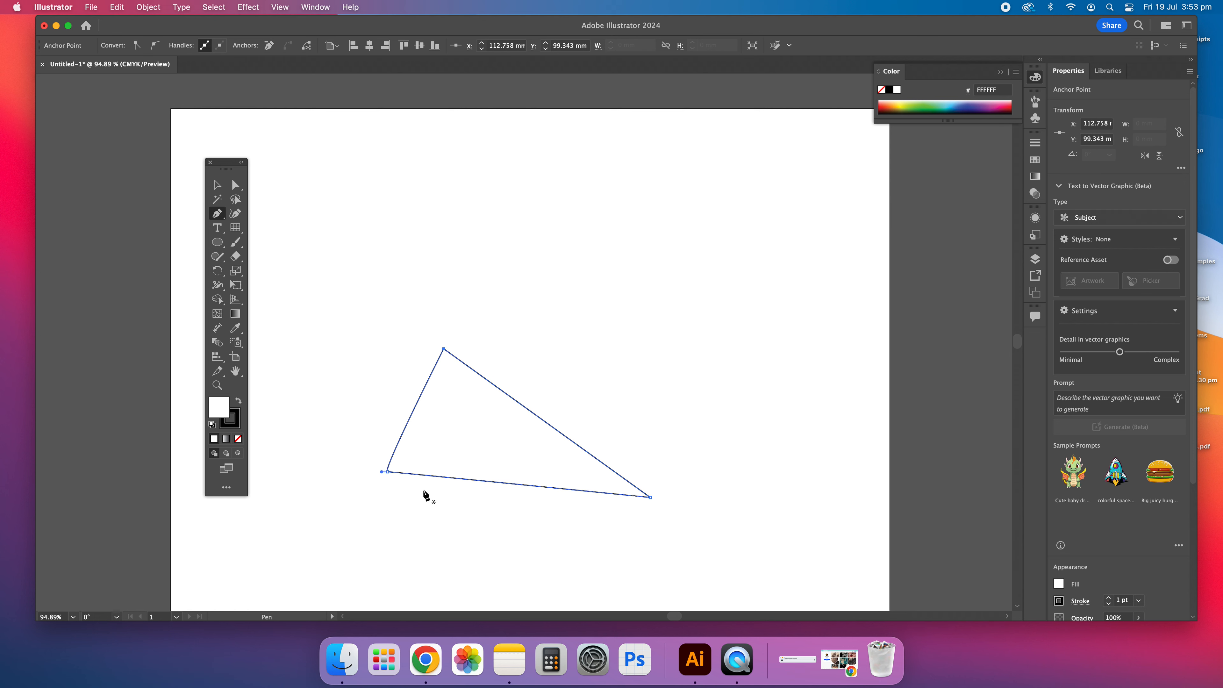
left_click(212, 179)
left_click_drag(357, 266, 520, 456)
key("Delete")
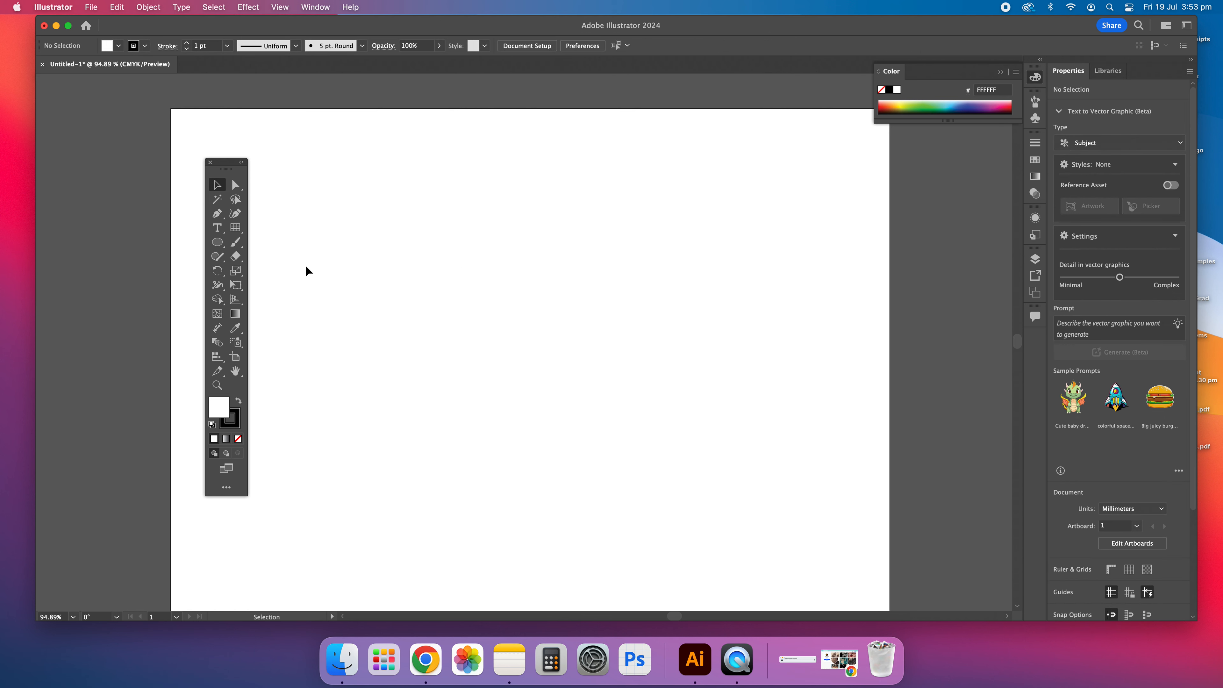
Draw a closed triangle with the Pen tool, about 77 mm wide and 63 mm tall, and move it toward the artboard's lower middle
left_click(217, 213)
left_click(390, 396)
left_click(575, 395)
left_click(443, 243)
left_click(217, 184)
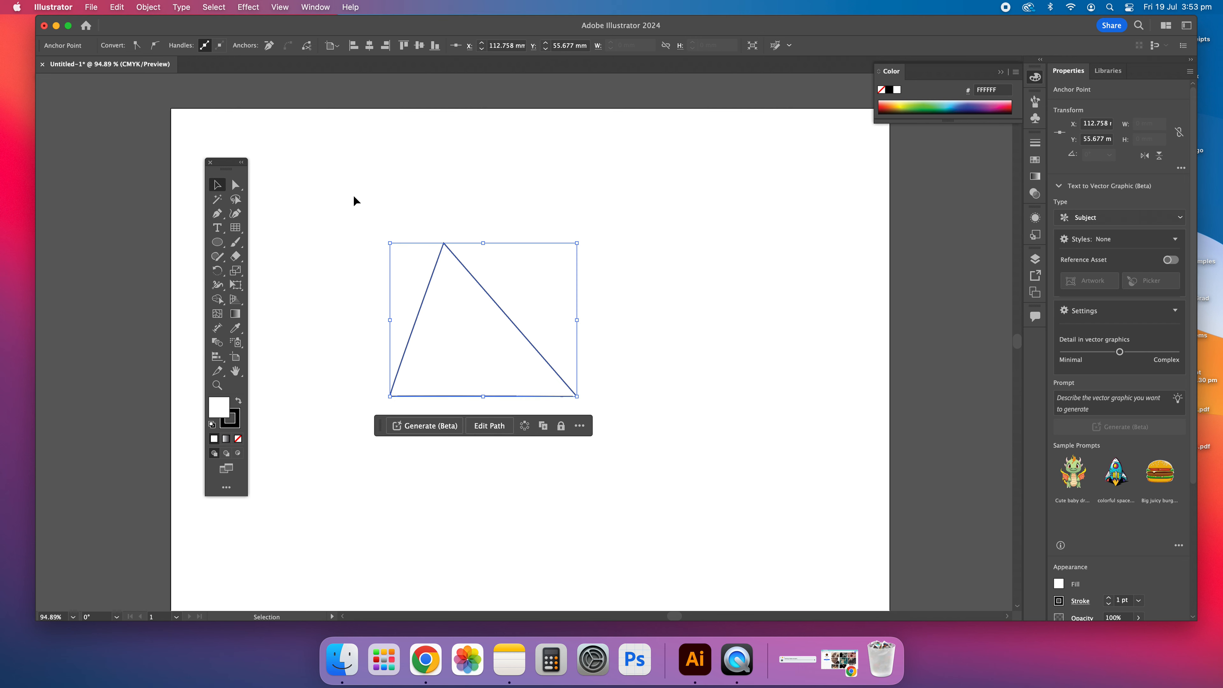
left_click(512, 212)
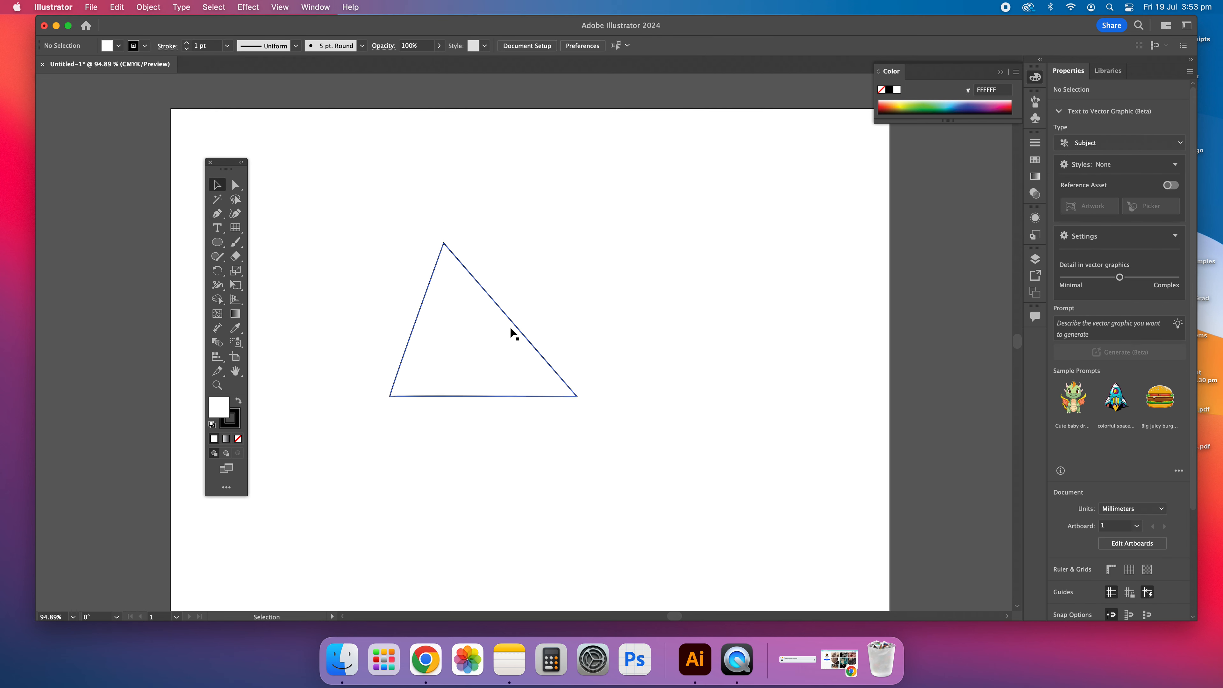
left_click_drag(518, 332, 604, 404)
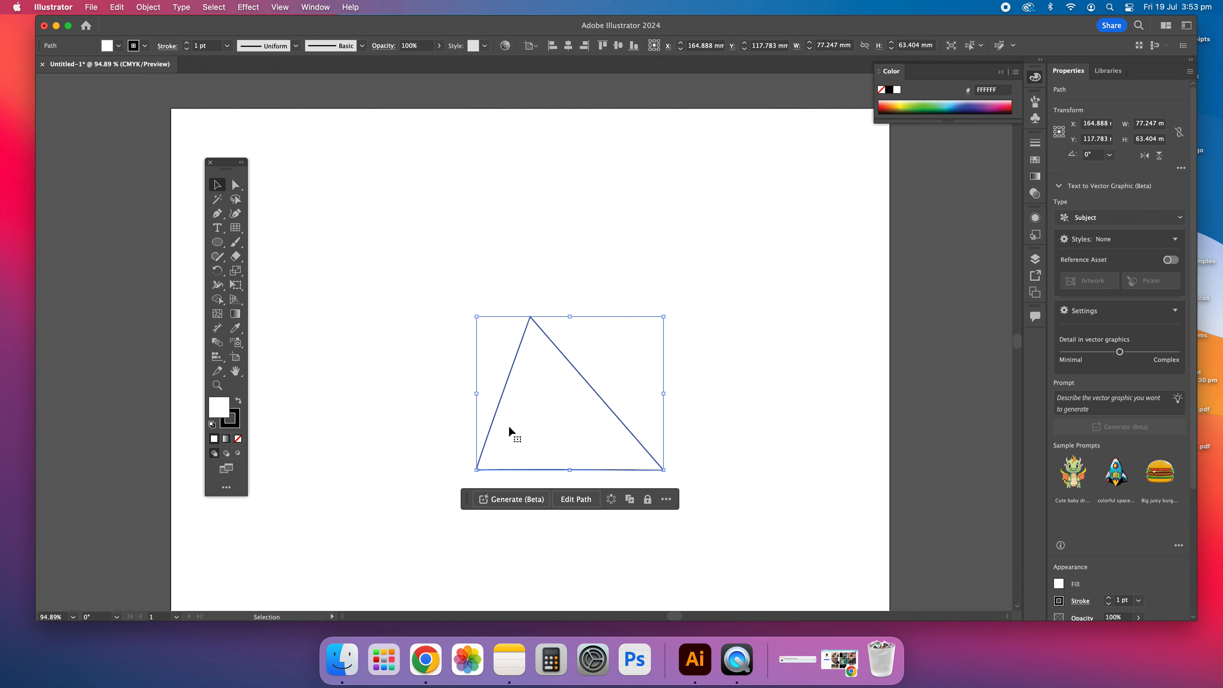
Reshape the triangle by moving only its top anchor point right and slightly down, to about X 175 mm, Y 92 mm
key("super+equal")
key("super+equal")
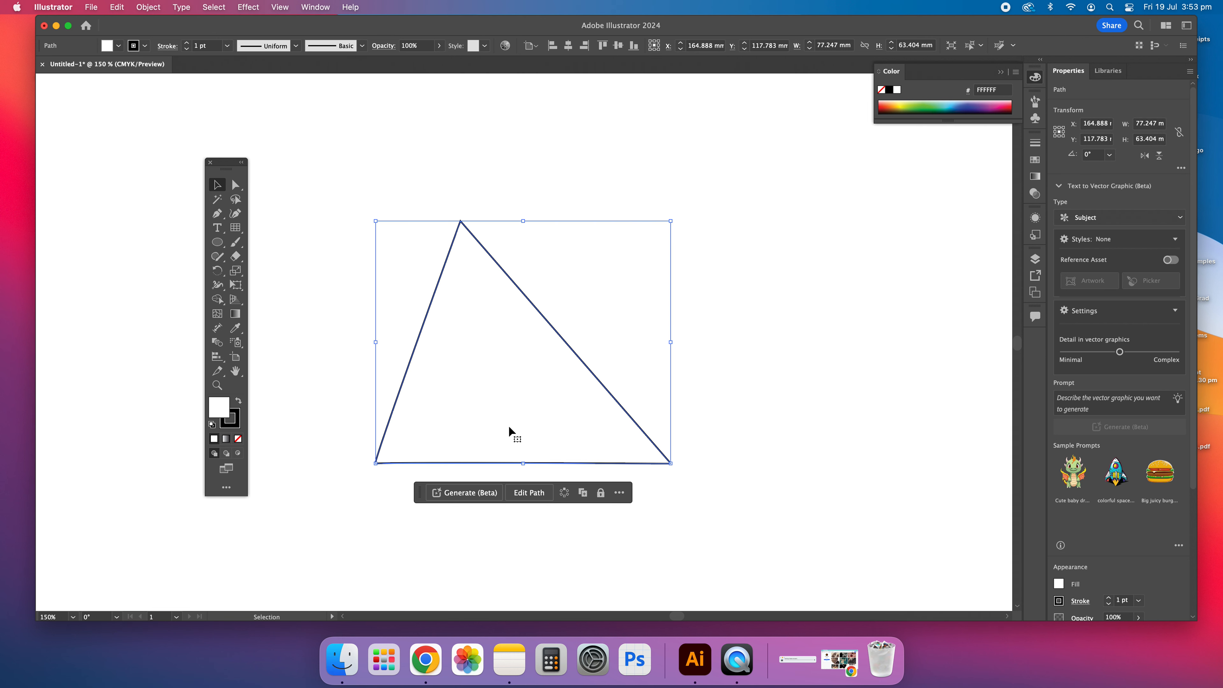
left_click(239, 187)
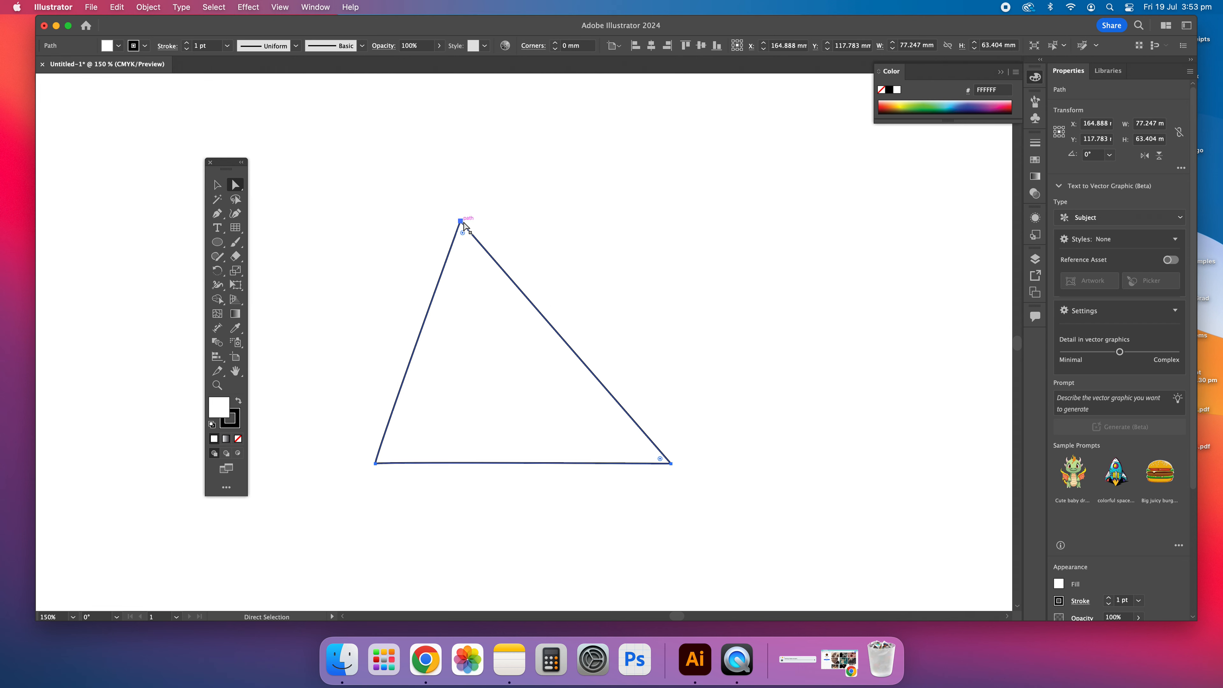
left_click(461, 222)
left_click_drag(461, 225, 563, 244)
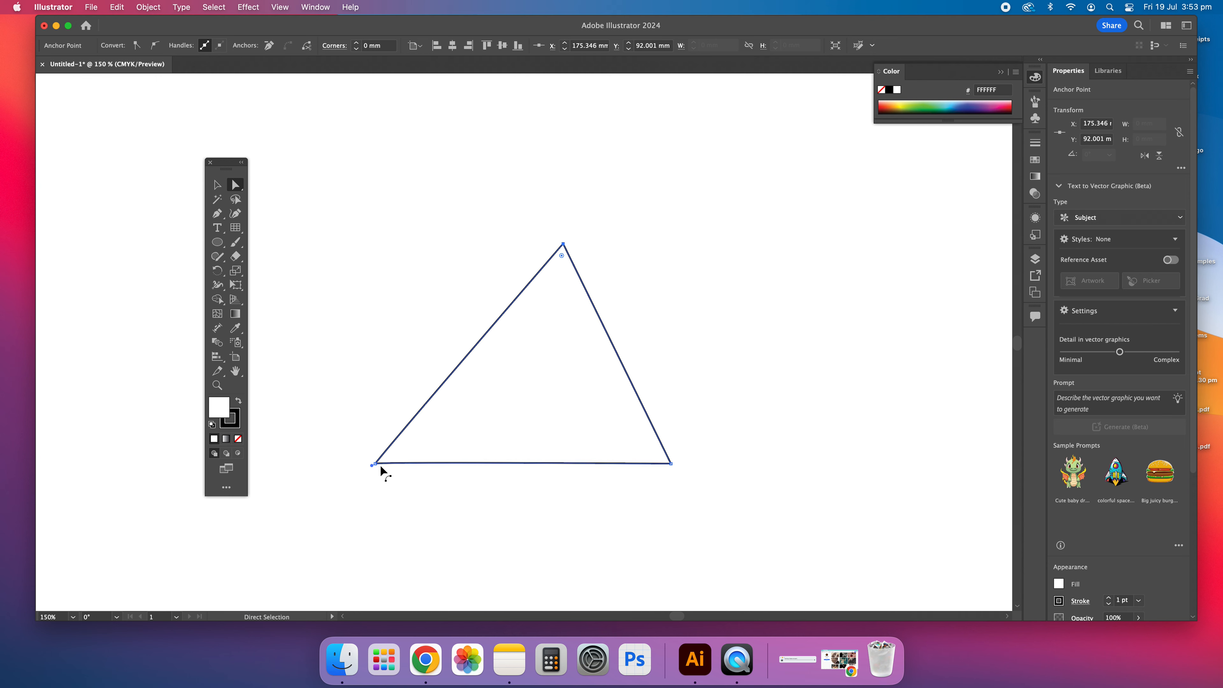
Reshape the triangle by moving its lower-left anchor to about X 150 mm, Y 142 mm, and its lower-right anchor up and inward
left_click(377, 465)
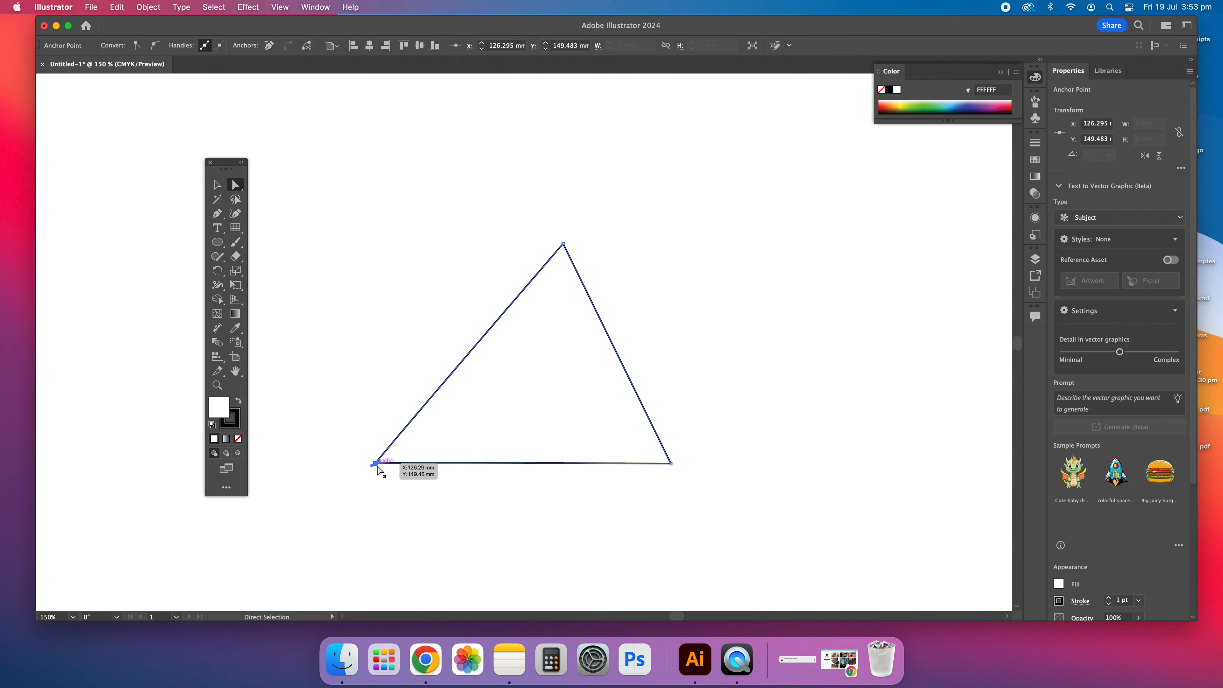
left_click_drag(379, 465, 467, 435)
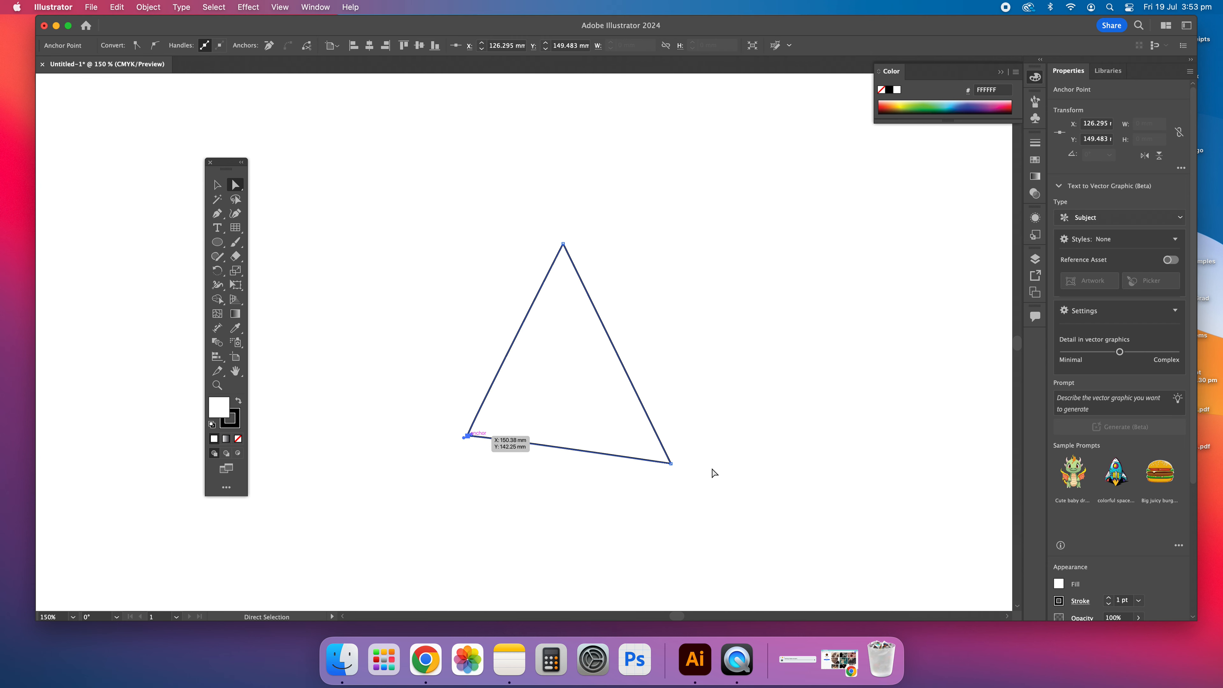
left_click_drag(671, 463, 639, 406)
left_click(217, 185)
left_click(536, 263)
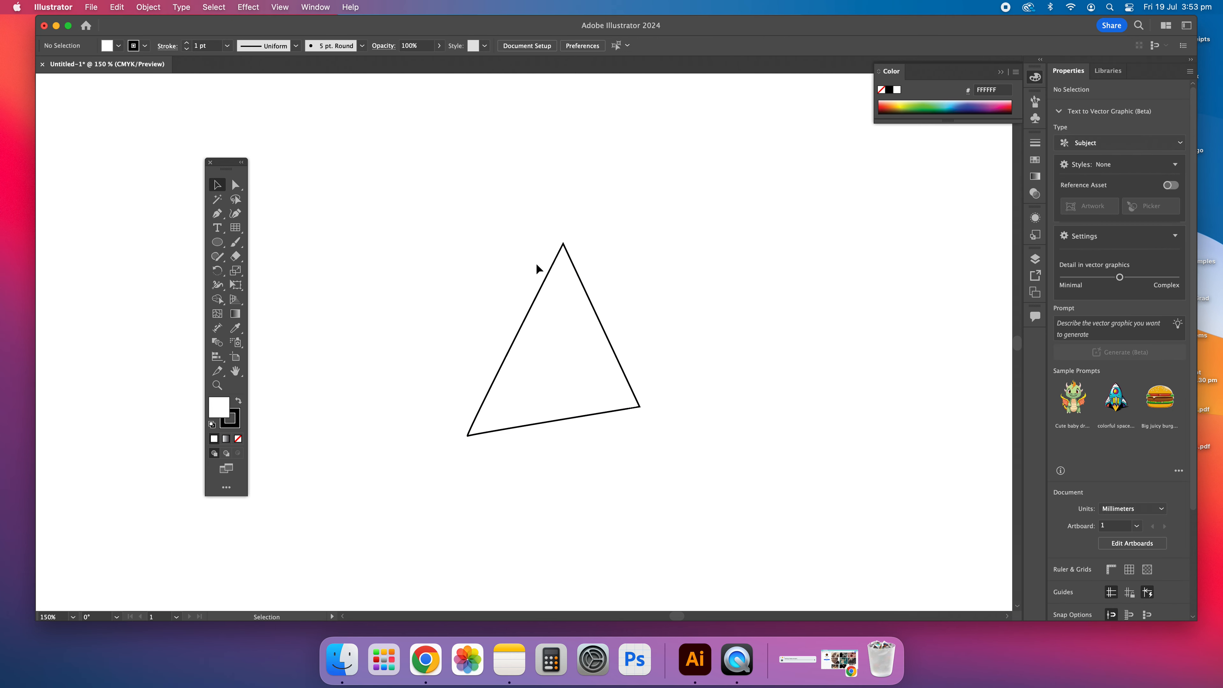
left_click(547, 271)
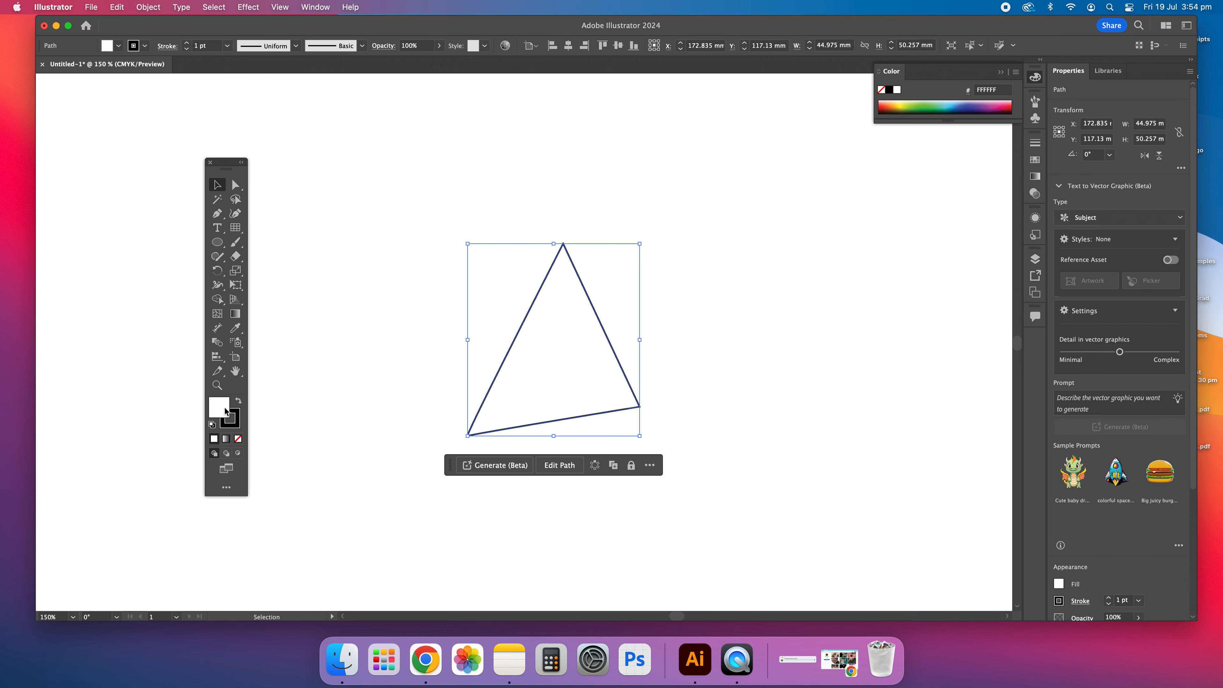
left_click(394, 284)
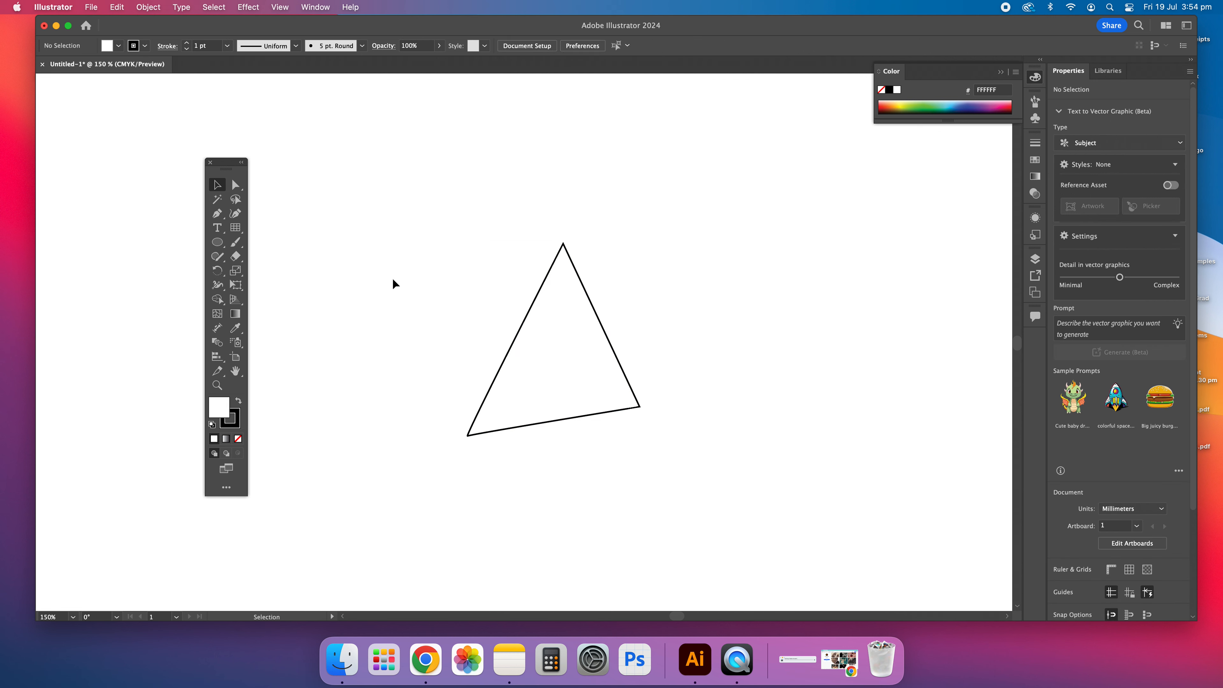
Draw a closed three-bump cloud with the Pen tool to the left of the triangle, using curved upper segments and a flat base
left_click(218, 215)
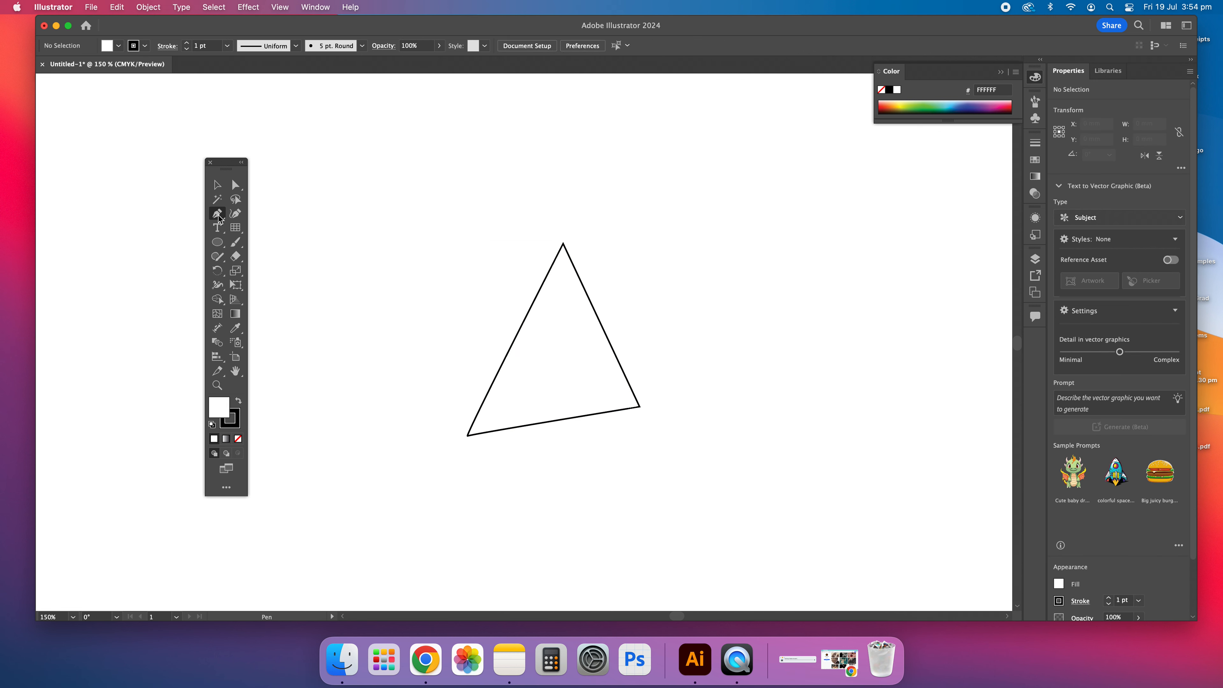
scroll(443, 356, "left", 10)
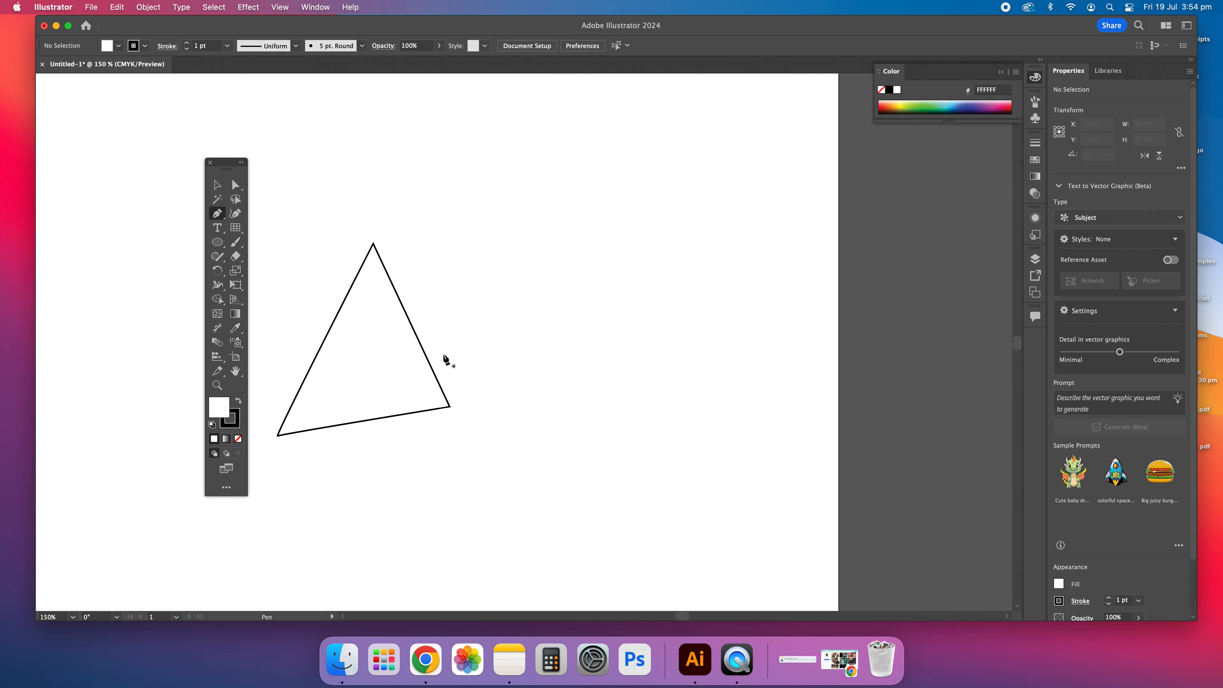
scroll(472, 356, "left", 2)
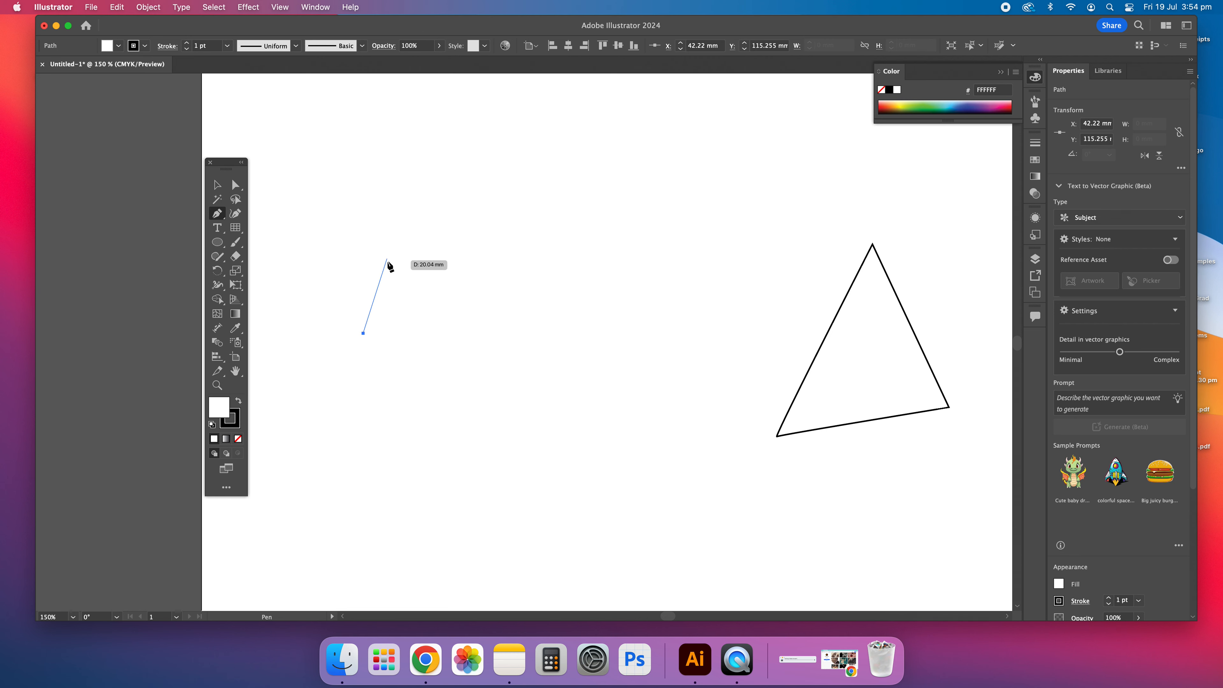
mouse_move(440, 288)
left_mouse_down()
mouse_move(471, 280)
mouse_move(442, 253)
mouse_move(458, 277)
mouse_move(422, 331)
mouse_move(458, 322)
mouse_move(466, 238)
mouse_move(469, 303)
mouse_move(472, 291)
mouse_move(458, 291)
left_mouse_up()
left_click(440, 321)
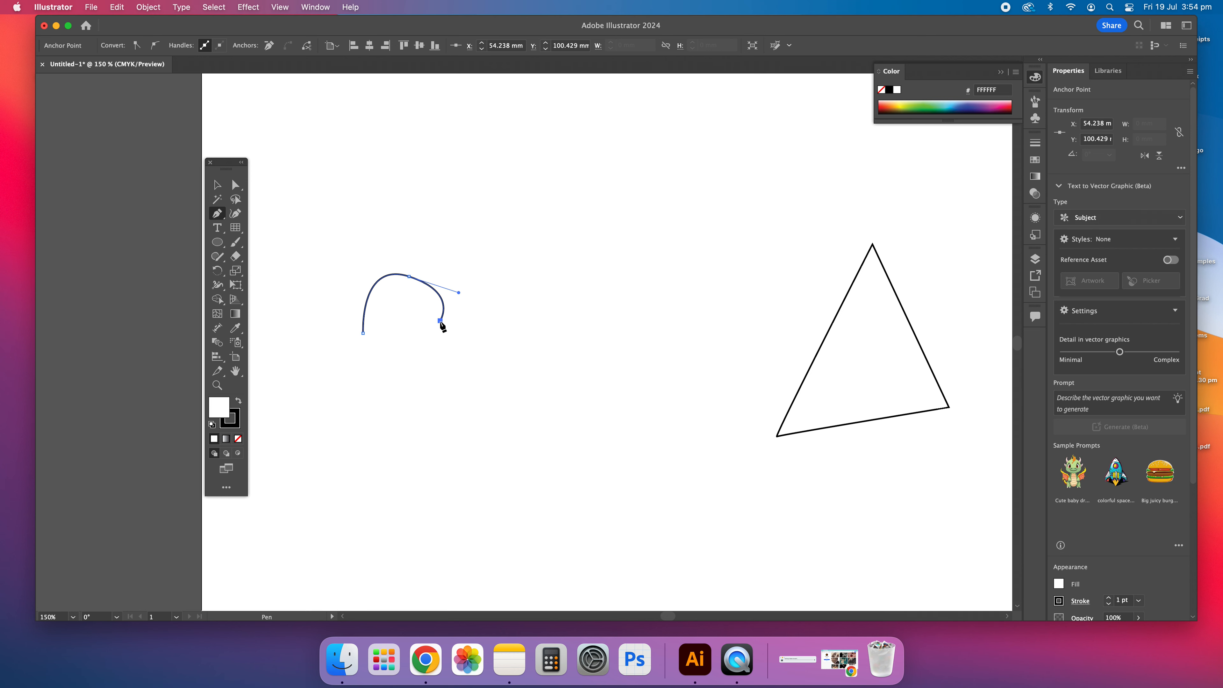
left_click_drag(468, 245, 532, 246)
left_click_drag(538, 293, 514, 316)
left_click_drag(592, 266, 634, 289)
left_click_drag(604, 332, 581, 334)
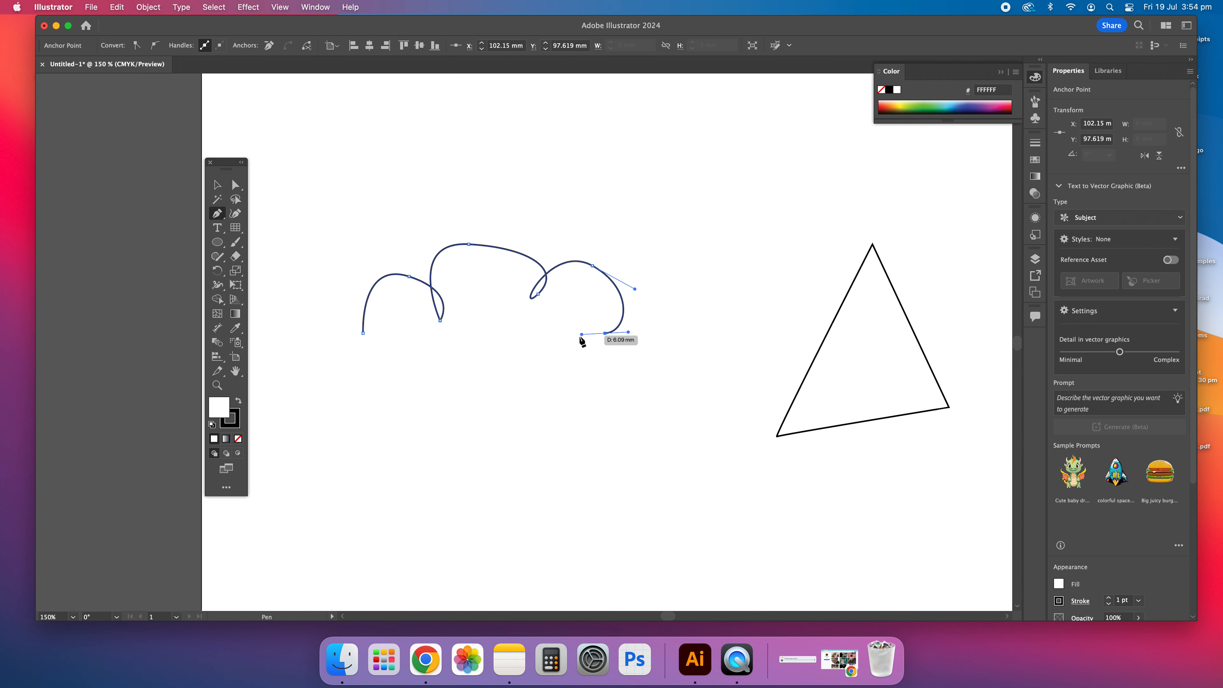
left_click(363, 334)
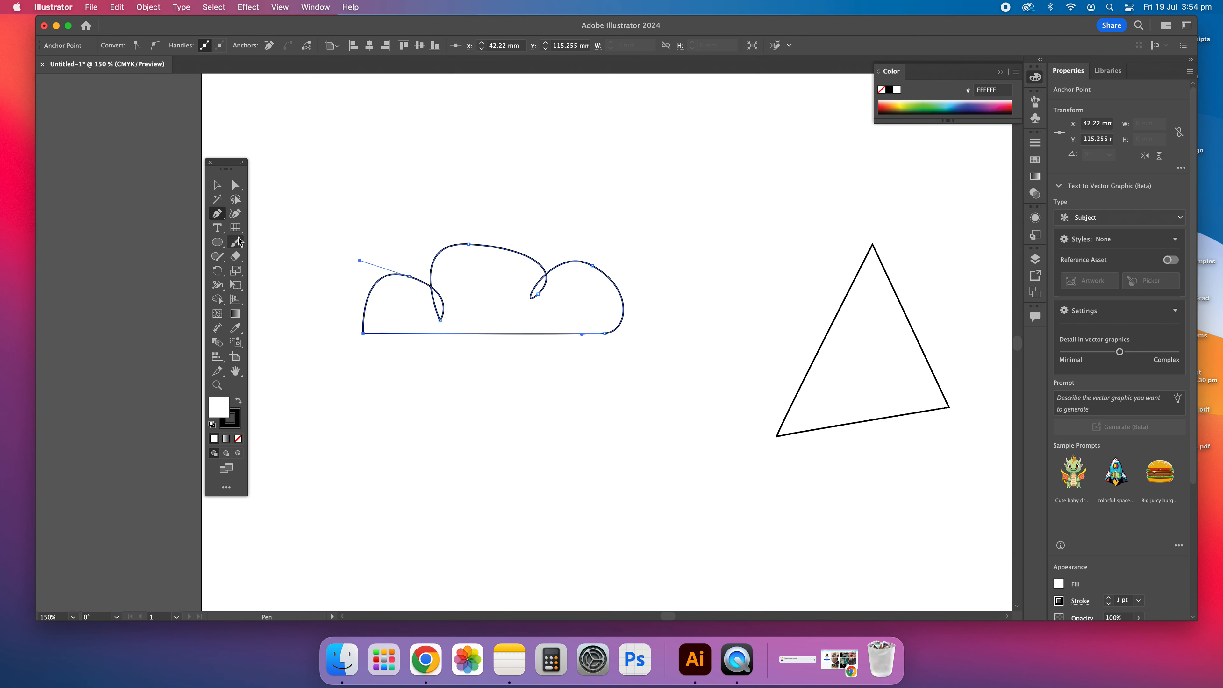
left_click(217, 186)
left_click(343, 196)
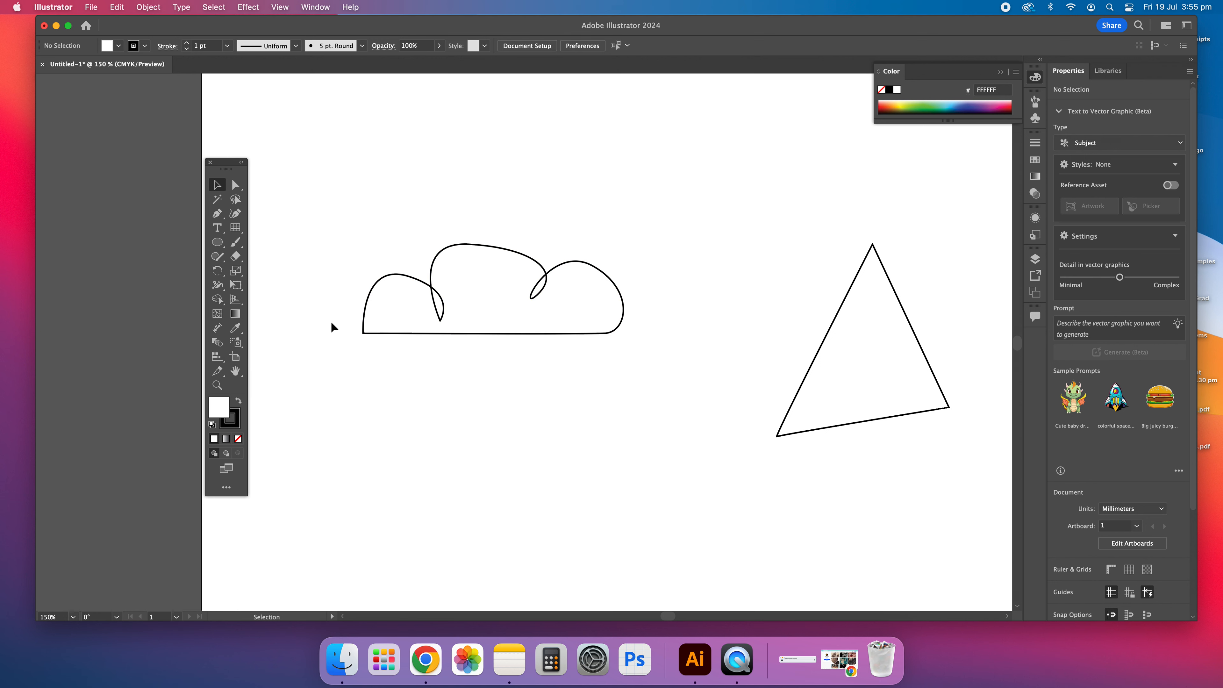
left_click(218, 214)
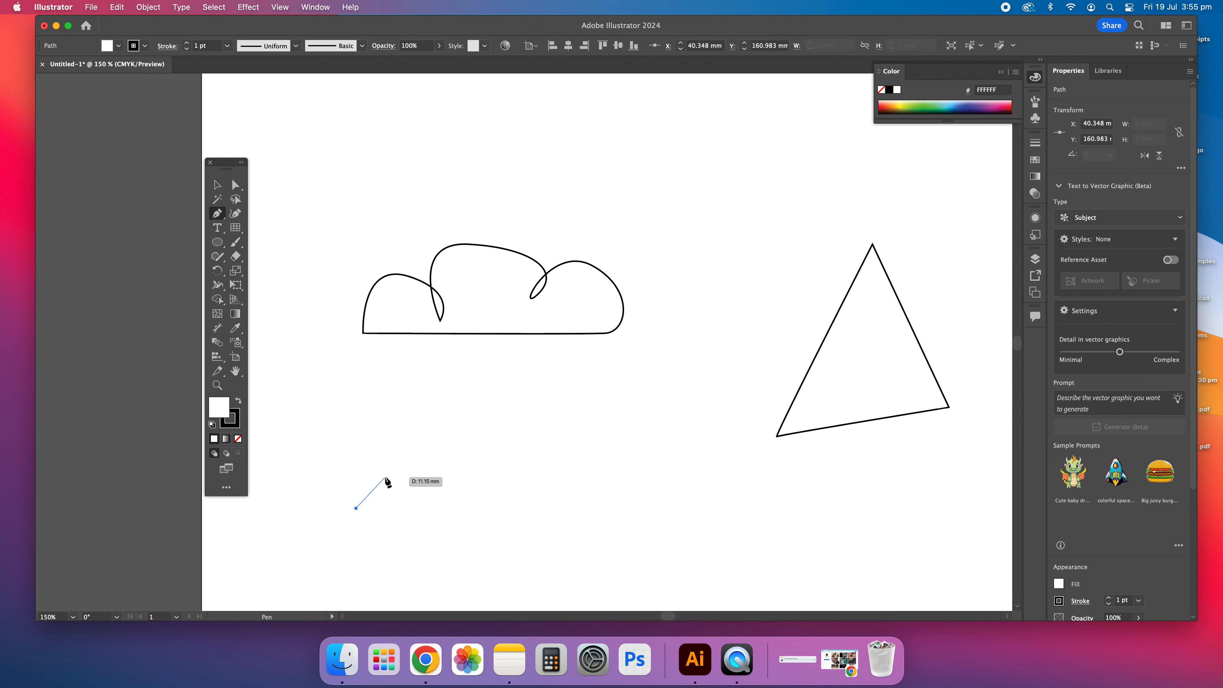
left_click_drag(378, 461, 409, 483)
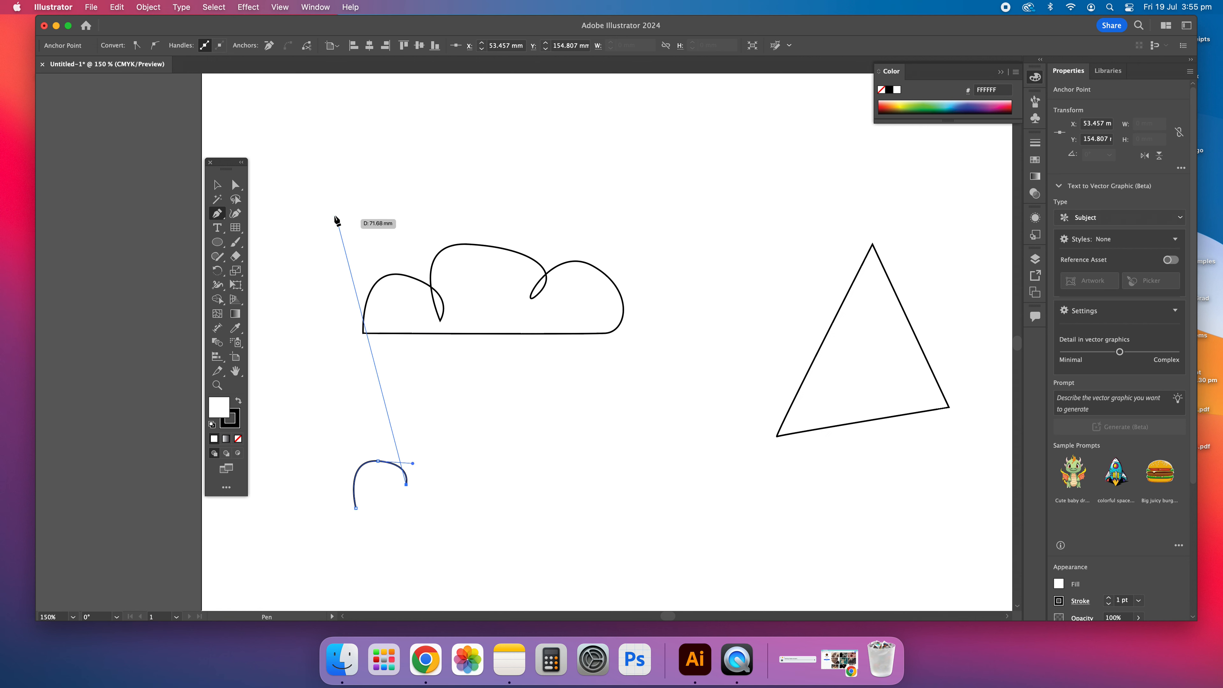
left_click(217, 213)
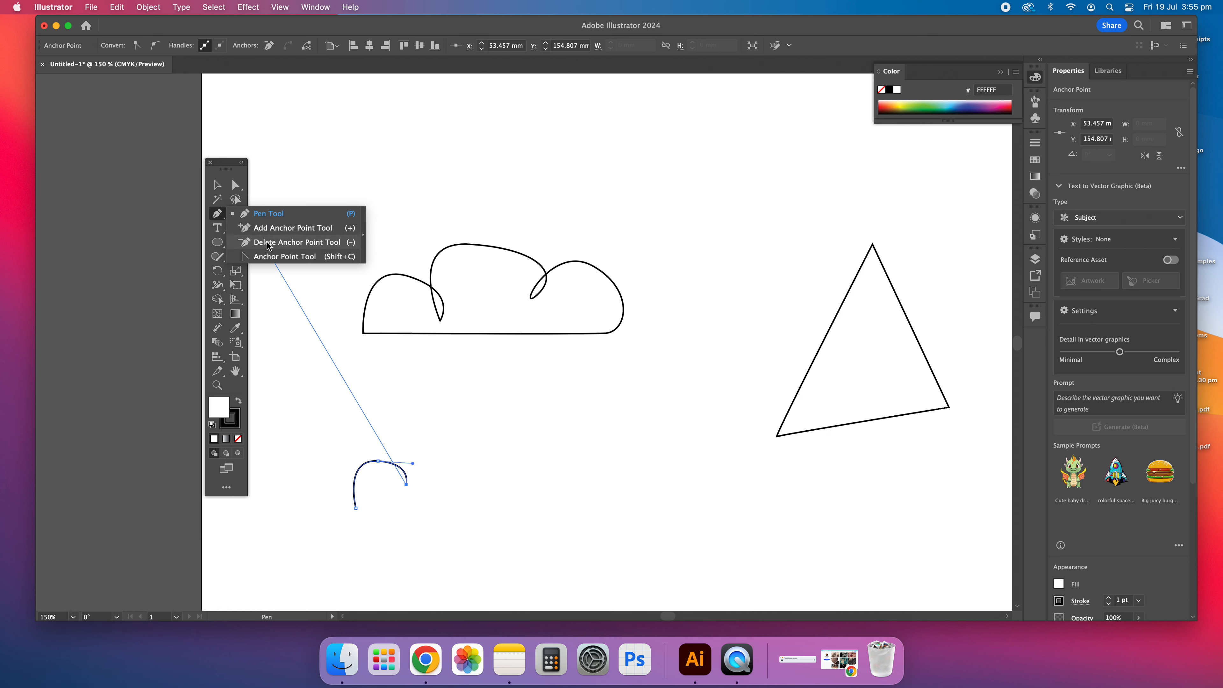
left_click(268, 257)
left_click_drag(406, 484, 412, 487)
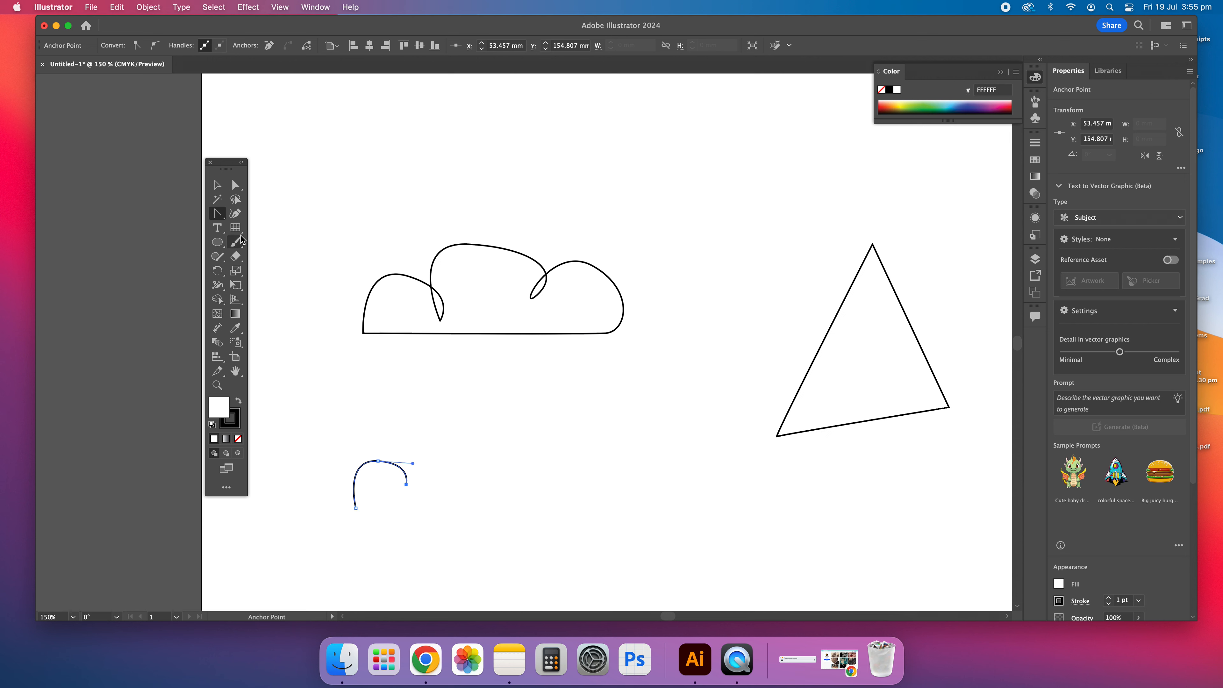
left_click_drag(221, 215, 258, 216)
left_click_drag(430, 437, 448, 436)
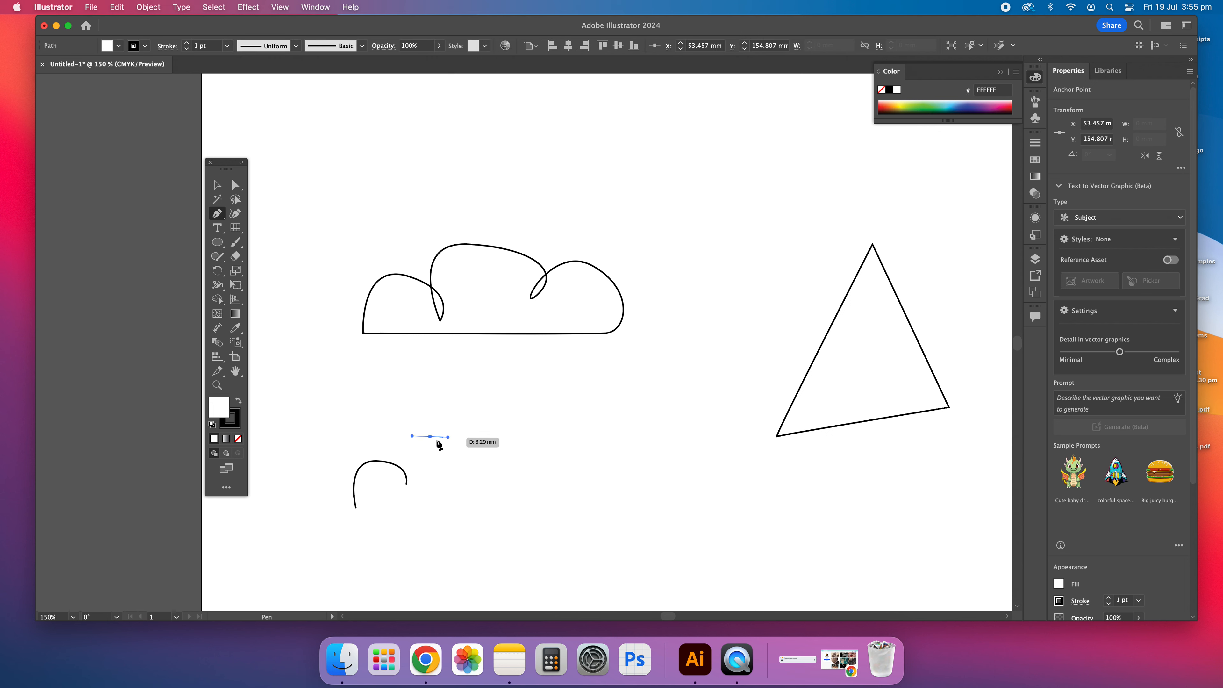
mouse_move(457, 481)
left_mouse_down()
mouse_move(453, 505)
mouse_move(335, 444)
left_mouse_up()
left_click(217, 184)
key("Delete")
Draw a second closed three-bump cloud with a flat base below the first, about 64 mm wide and 23 mm tall
left_click(216, 213)
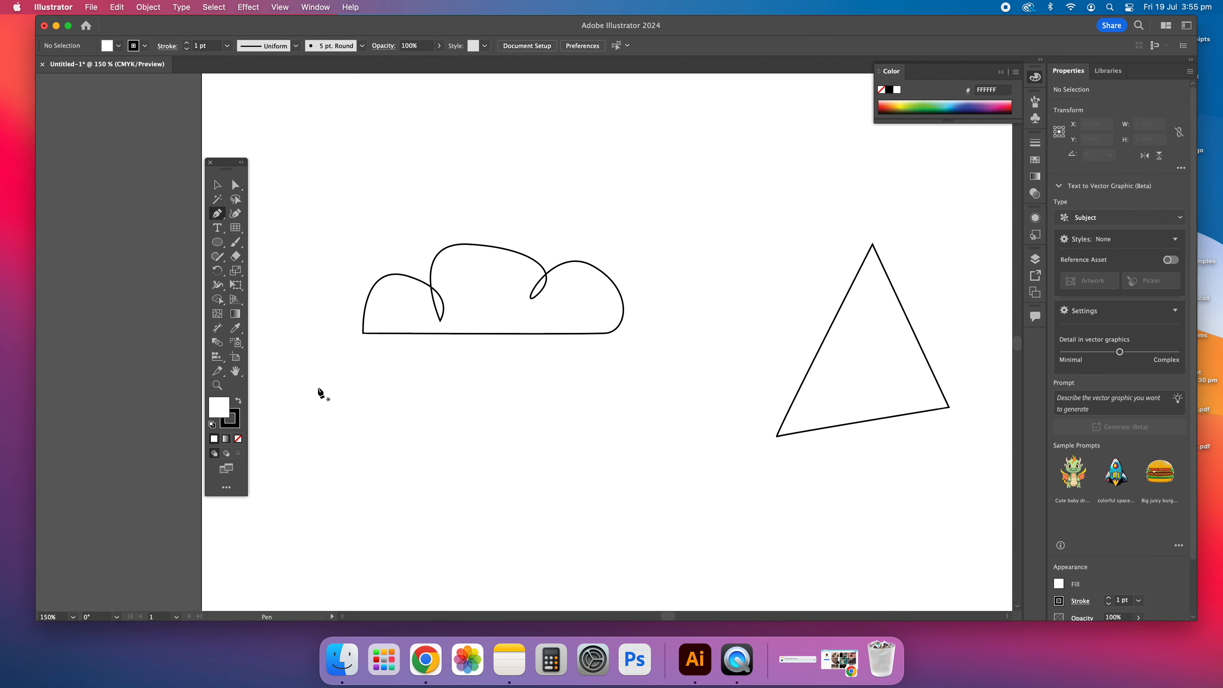
scroll(352, 520, "down", 1)
left_click(344, 501)
left_click_drag(370, 440, 418, 445)
left_click_drag(396, 494, 536, 417)
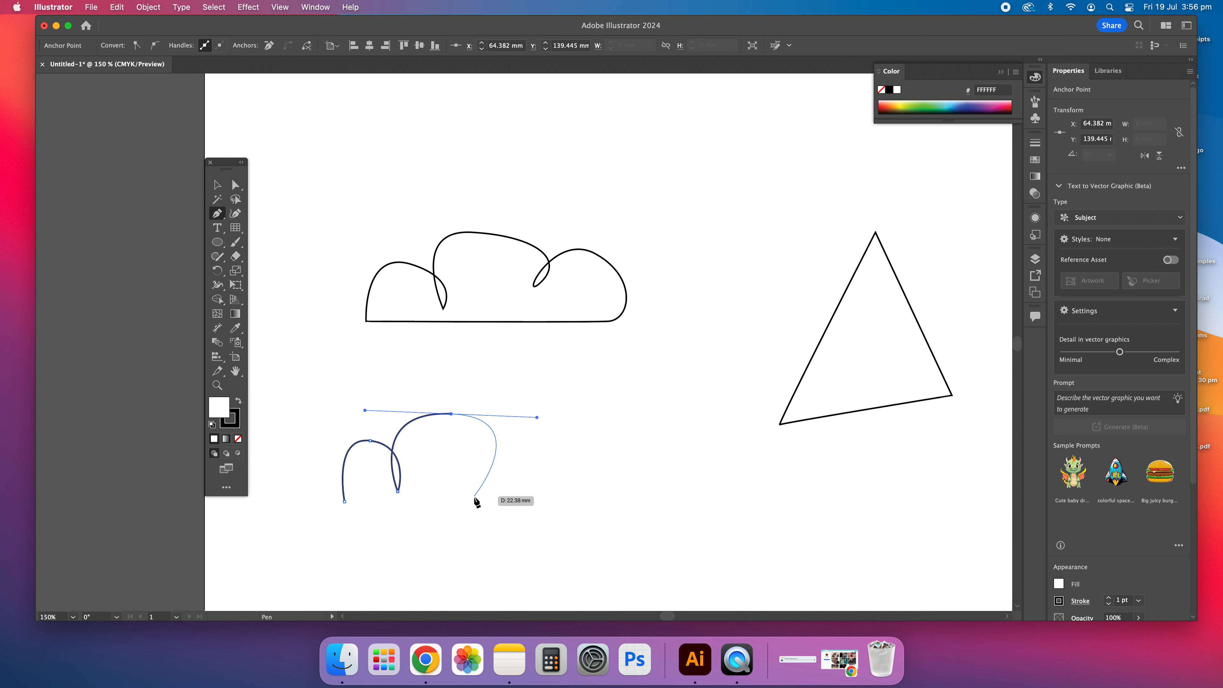
left_click(493, 492)
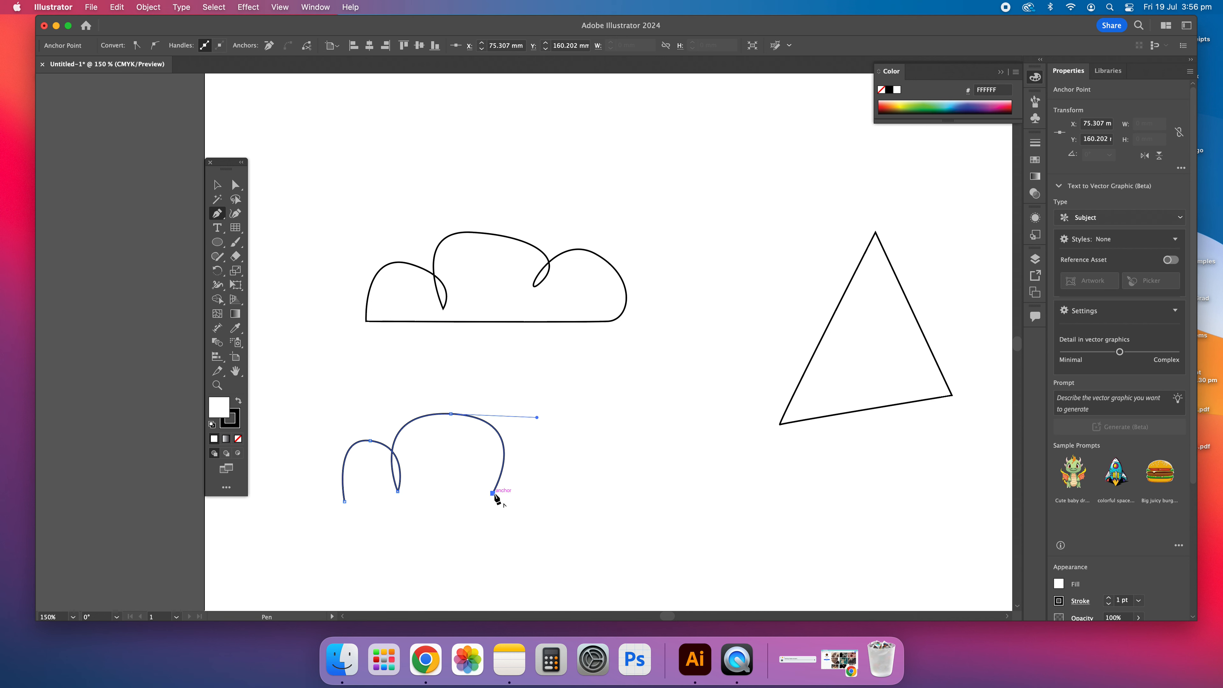
left_click(494, 493)
left_click_drag(554, 448, 572, 502)
left_click(345, 501)
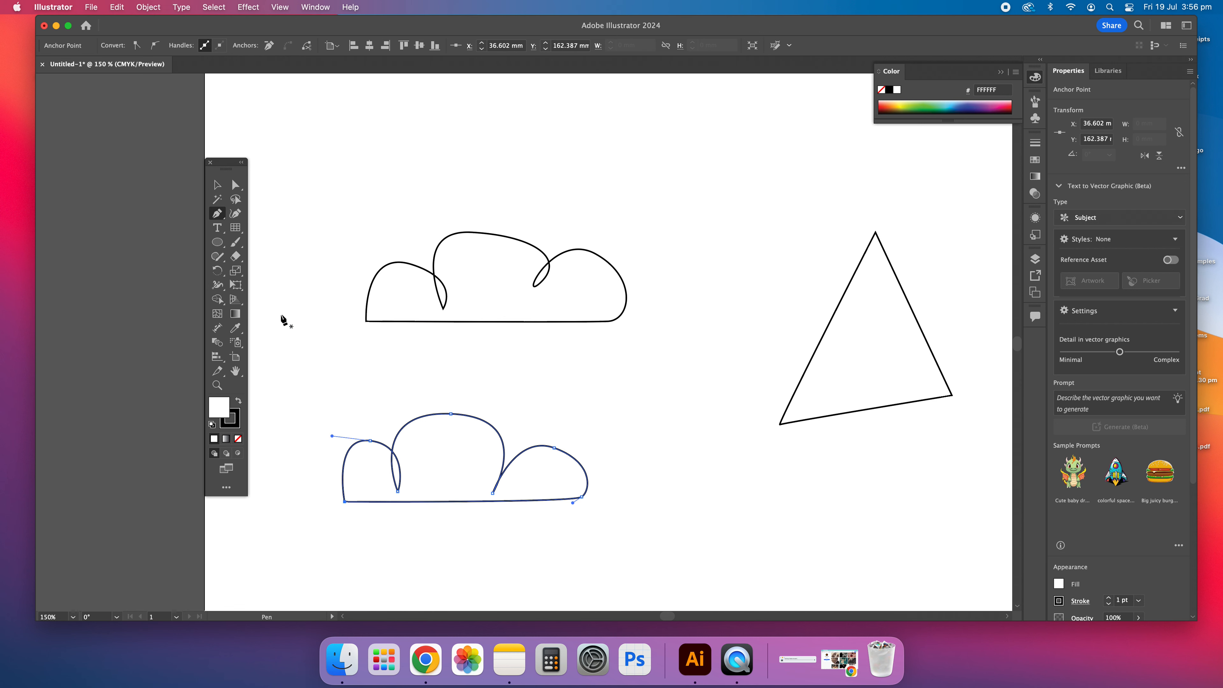
left_click(220, 185)
left_click(581, 405)
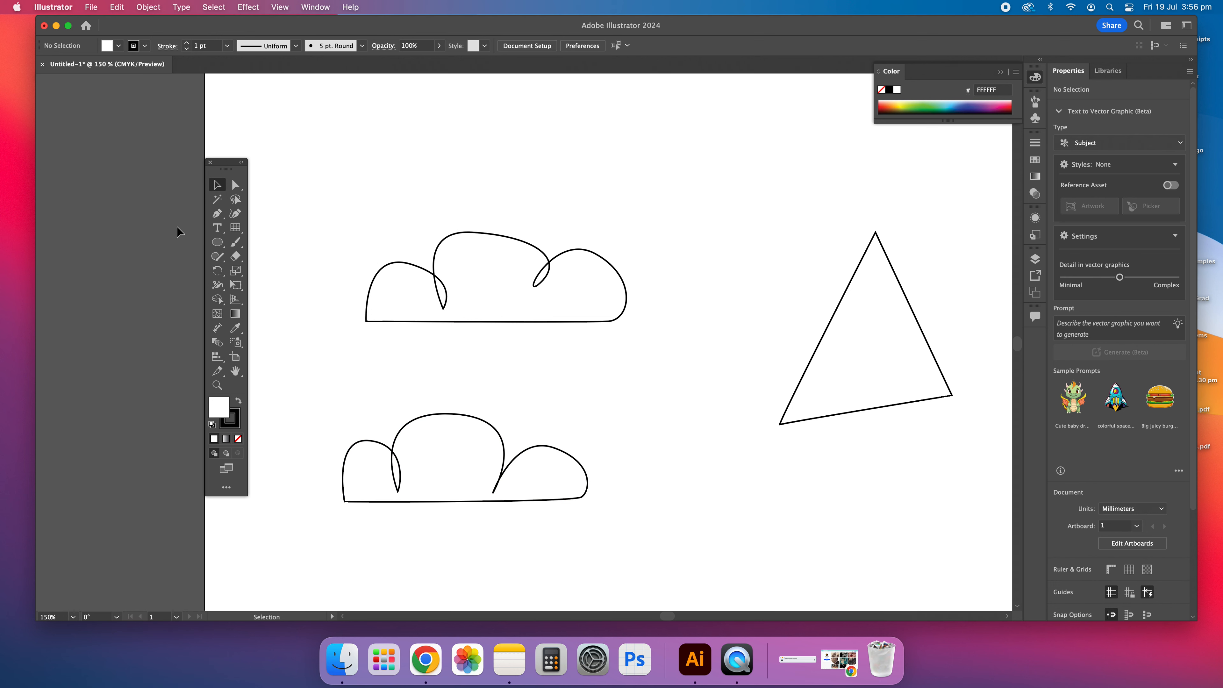
Adjust the lower cloud's left notch with the Anchor Point tool by reshaping the notch anchor's handle and shortening the left bump's right handle
left_click(396, 493)
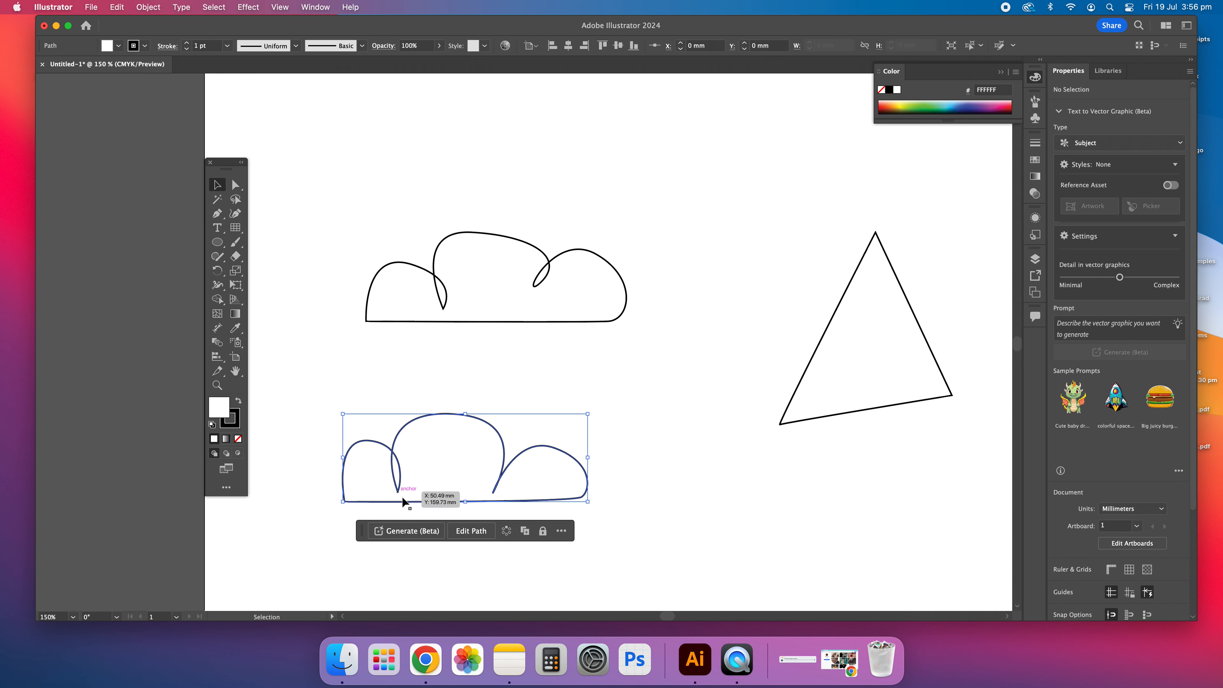
left_click(236, 186)
key("super+equal")
key("super+equal")
key("super+equal")
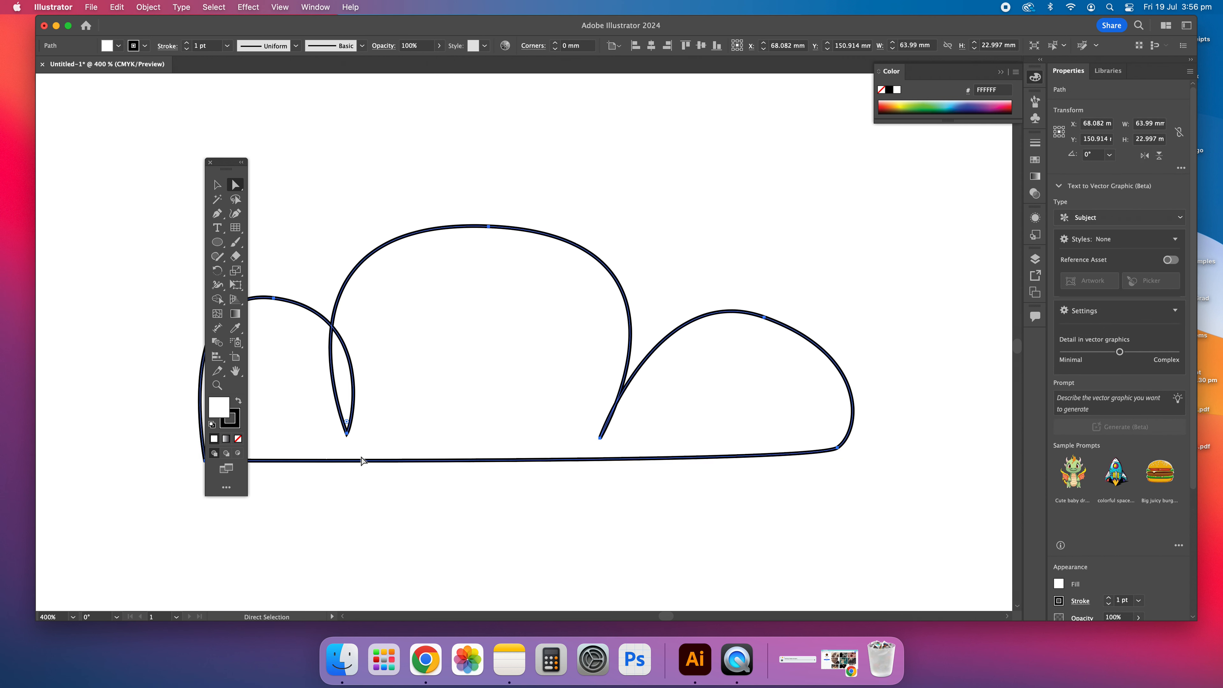
left_click(348, 434)
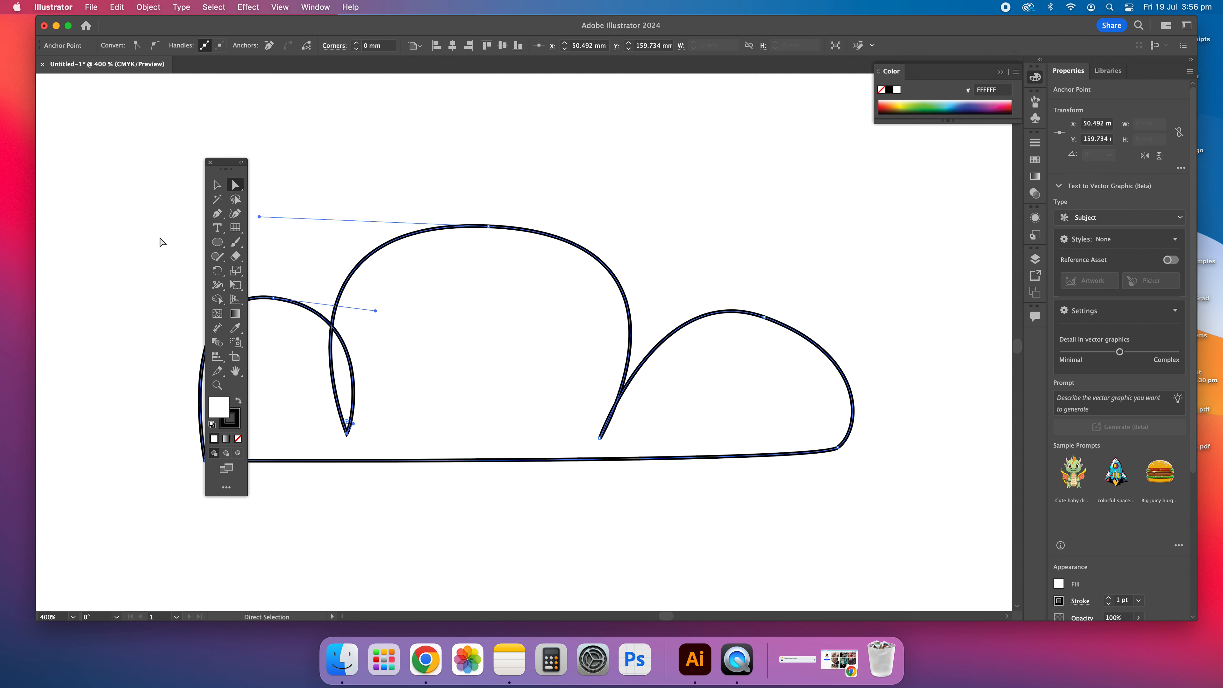
left_click(217, 214)
left_click(275, 256)
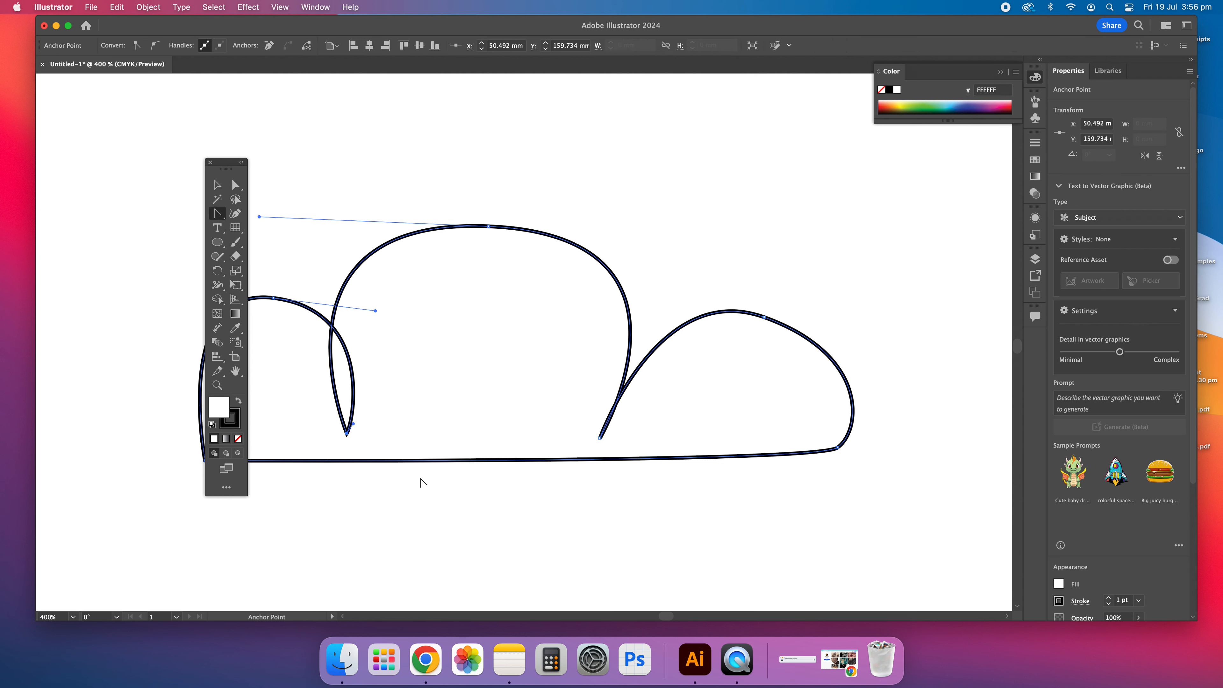
mouse_move(353, 424)
left_mouse_down()
mouse_move(384, 422)
mouse_move(314, 407)
mouse_move(303, 424)
mouse_move(327, 439)
mouse_move(363, 406)
mouse_move(349, 404)
left_mouse_up()
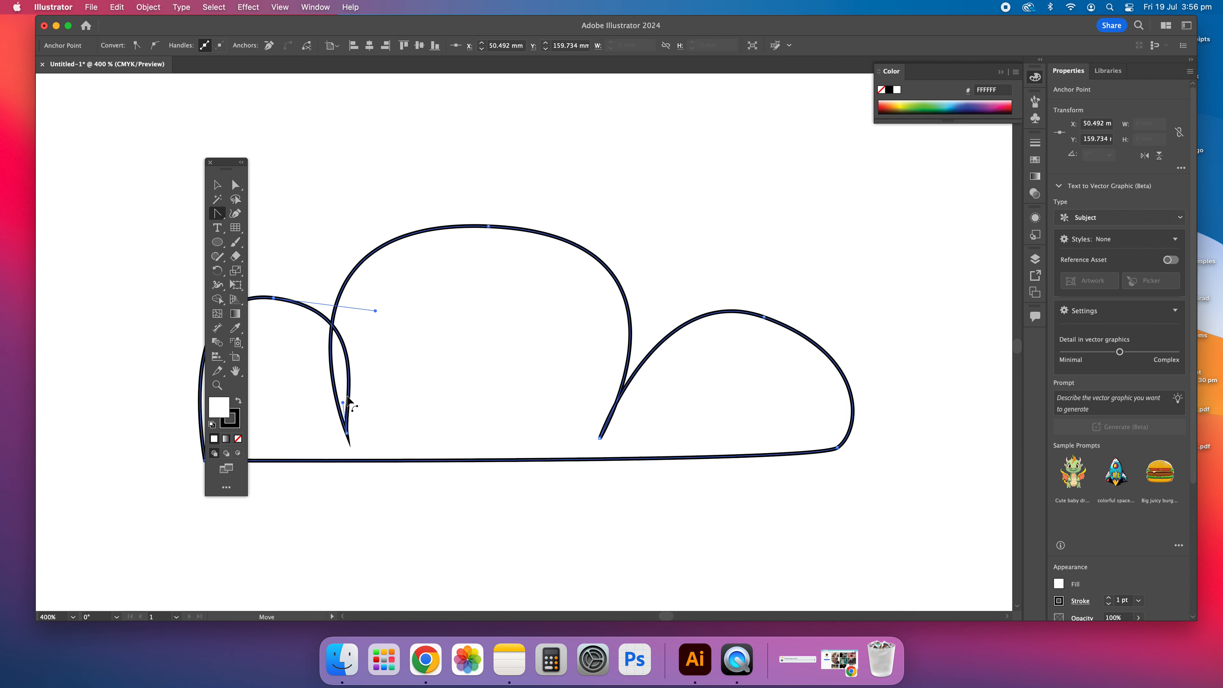
left_click_drag(376, 311, 352, 305)
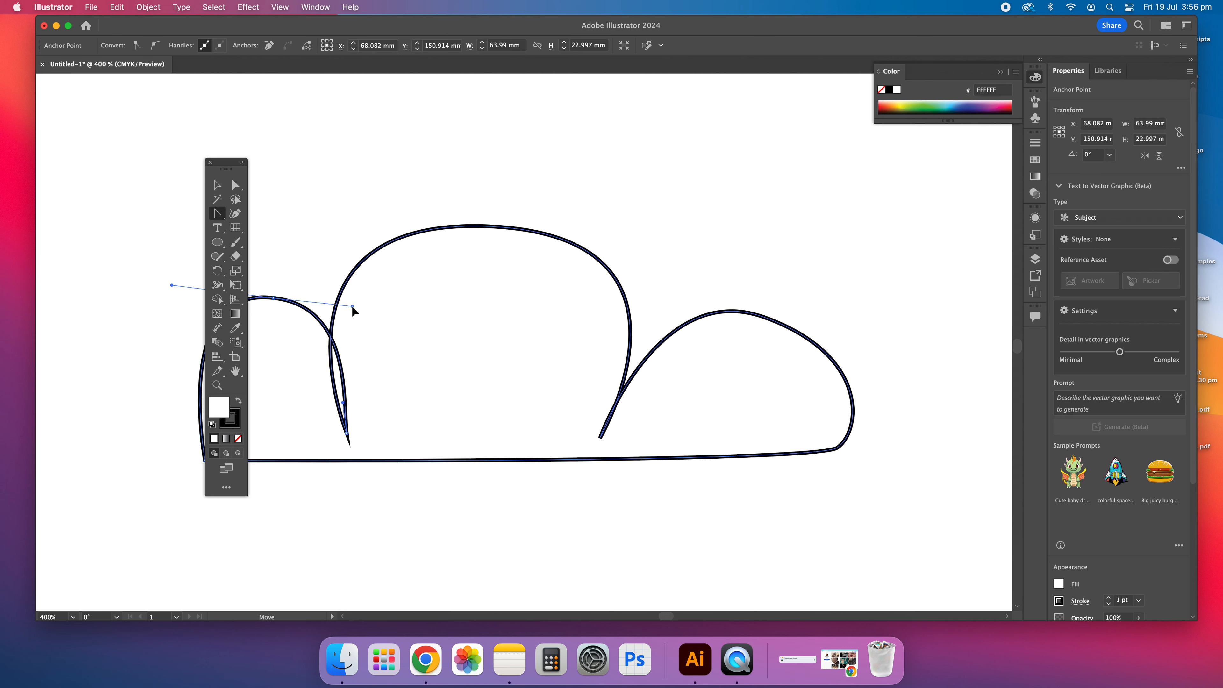
Move the lower cloud's left notch anchor to about X 54 mm, Y 155 mm, and pull its handle left to open the notch
left_click(235, 185)
left_click_drag(347, 432, 386, 391)
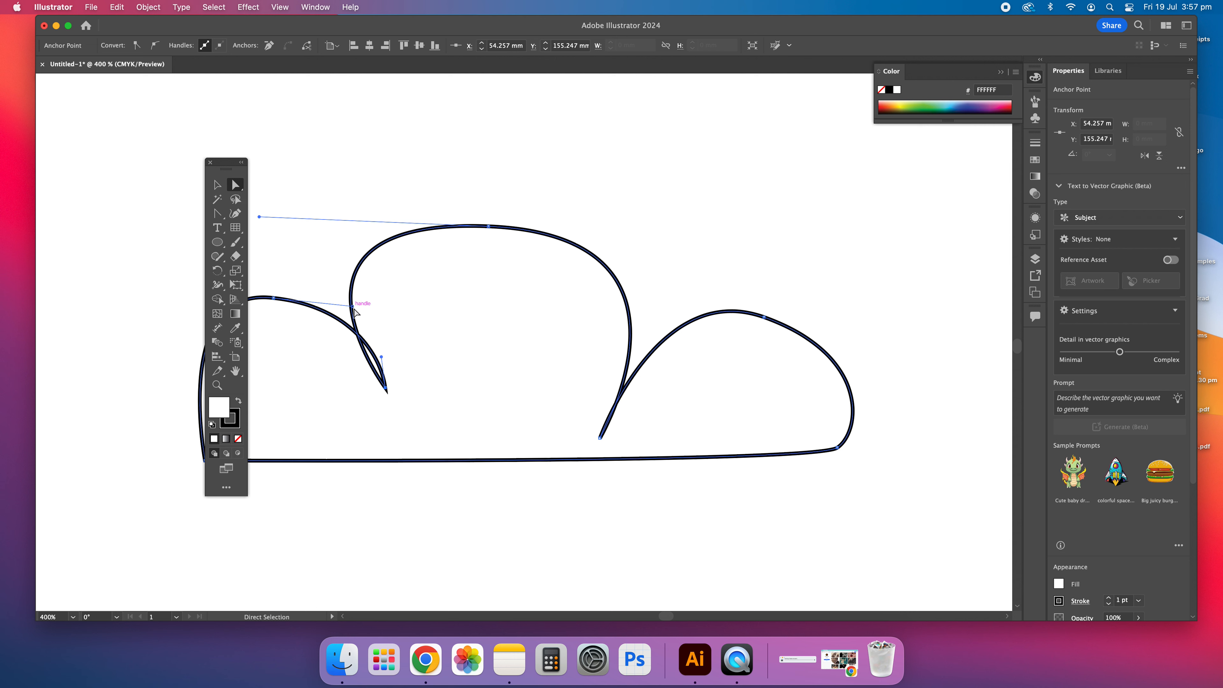
left_click_drag(381, 359, 356, 364)
left_click(216, 185)
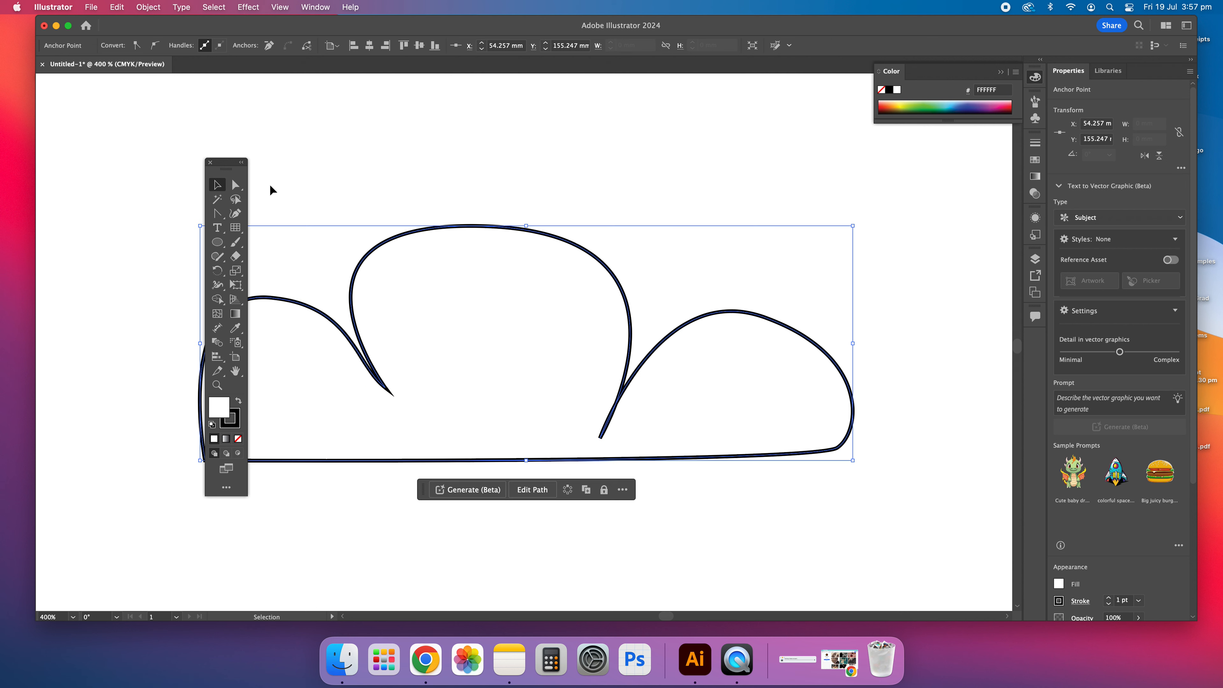
left_click(461, 189)
Move the lower cloud's right notch anchor to about X 77 mm, Y 156 mm, and adjust the right bump's left handle
left_click(650, 359)
left_click(236, 184)
left_click_drag(600, 438, 619, 396)
left_click_drag(657, 279, 704, 284)
mouse_move(689, 283)
left_mouse_down()
mouse_move(699, 300)
mouse_move(689, 298)
left_mouse_up()
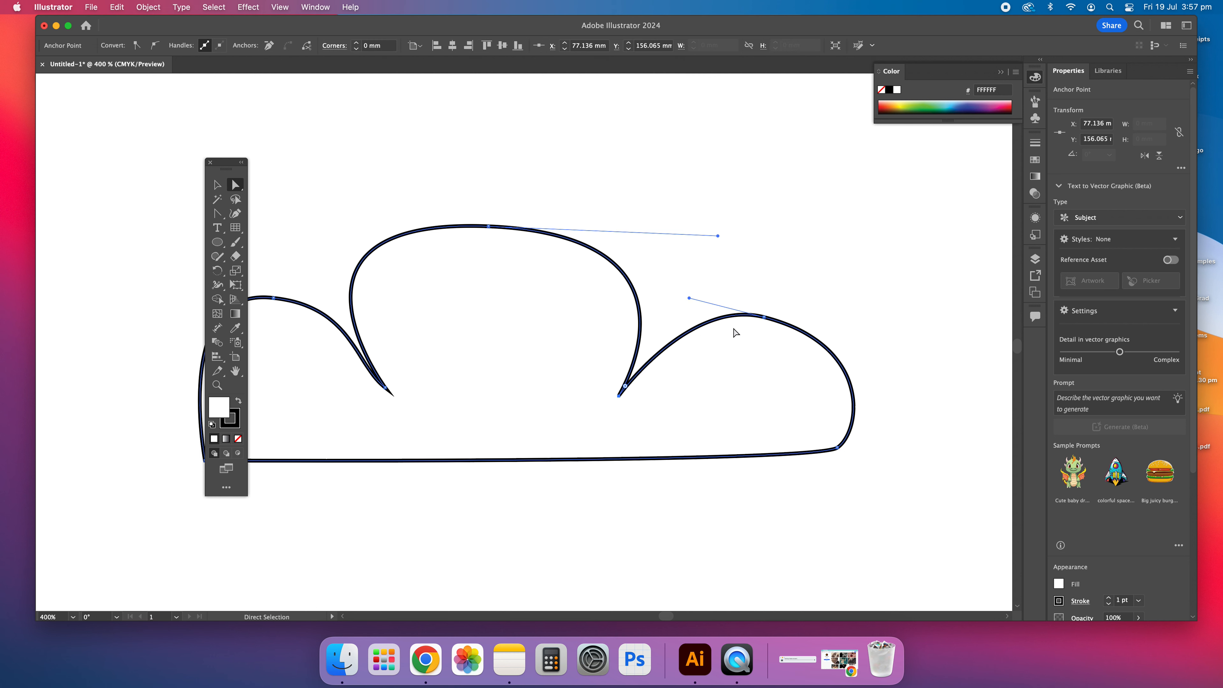
left_click(216, 188)
left_click(780, 191)
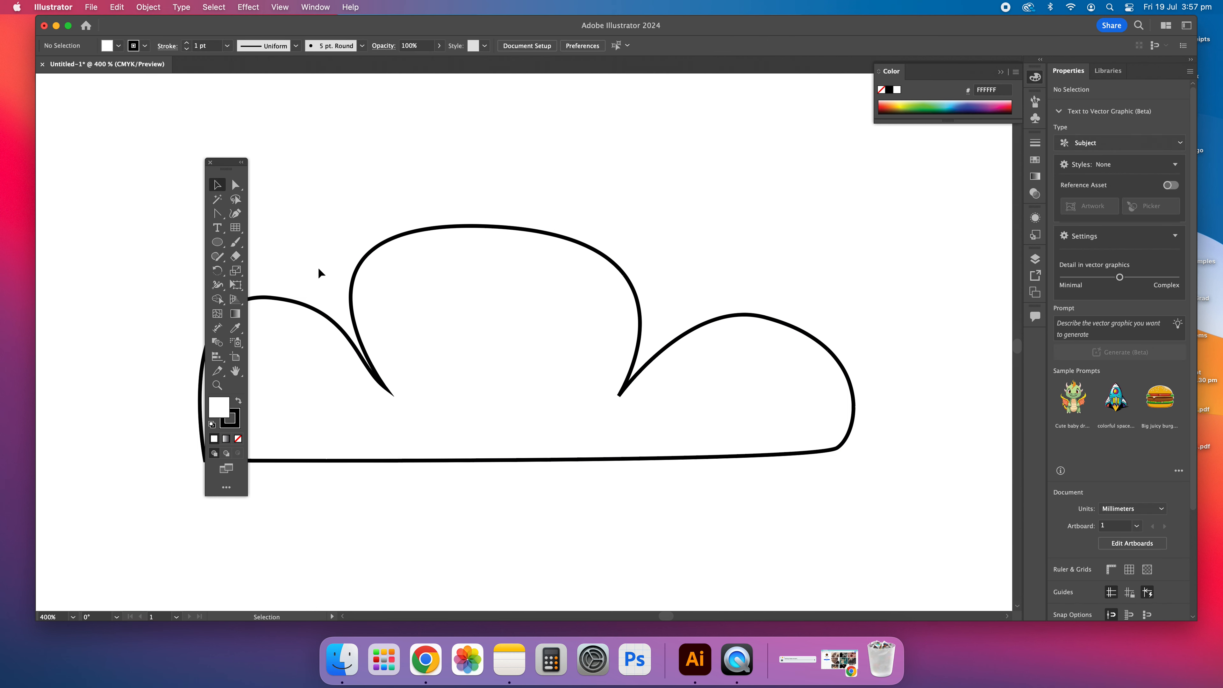
Shorten the left handle of the lower cloud's right bump with the Anchor Point tool
left_click_drag(212, 215, 273, 250)
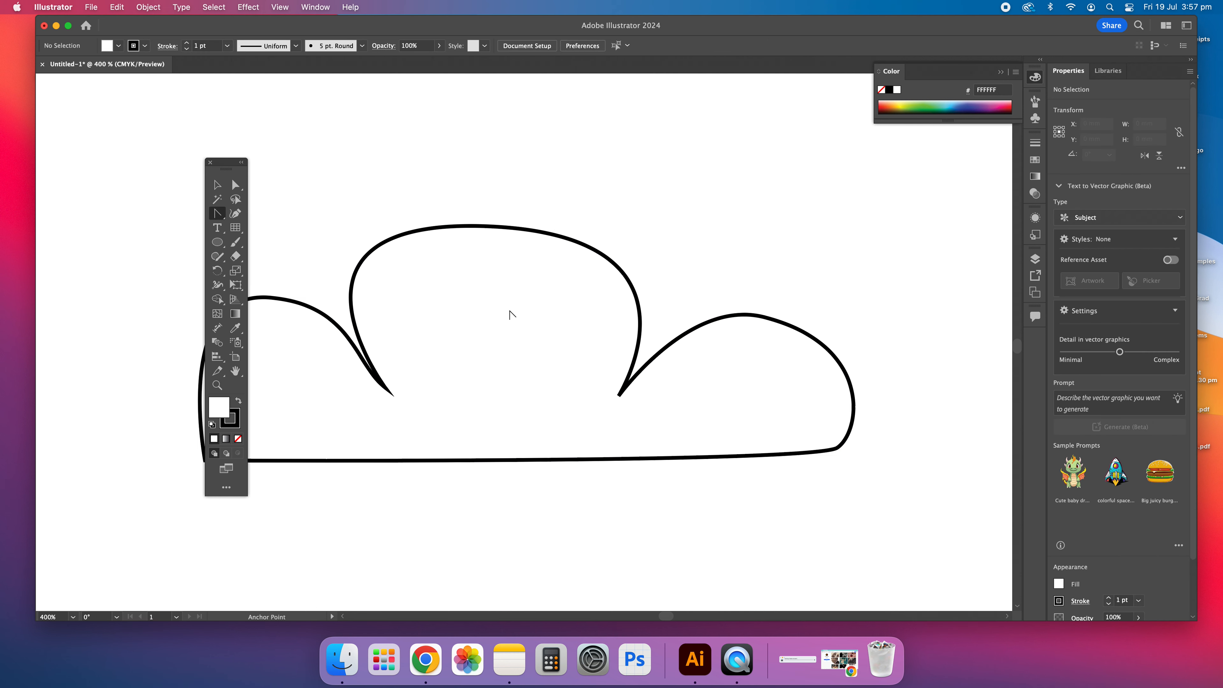
left_click(619, 397)
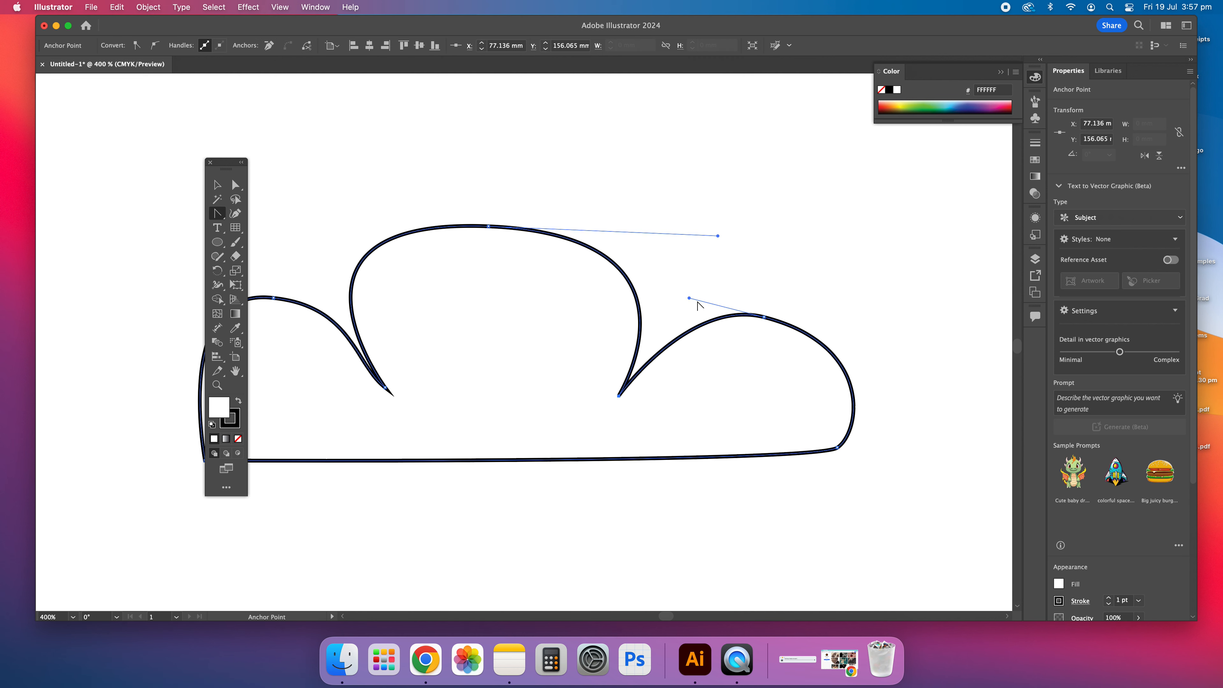
left_click_drag(688, 298, 714, 296)
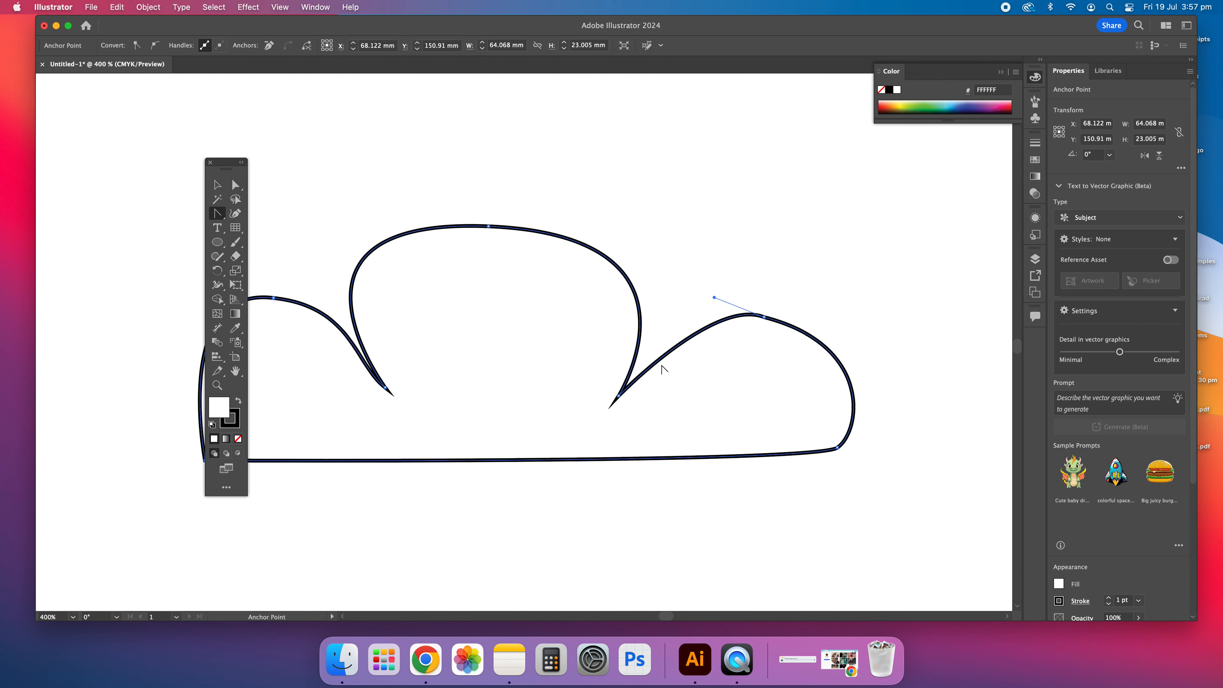
Move the lower cloud's left notch anchor slightly up and left to about X 54 mm, Y 155 mm with the Direct Selection tool
left_click(220, 215)
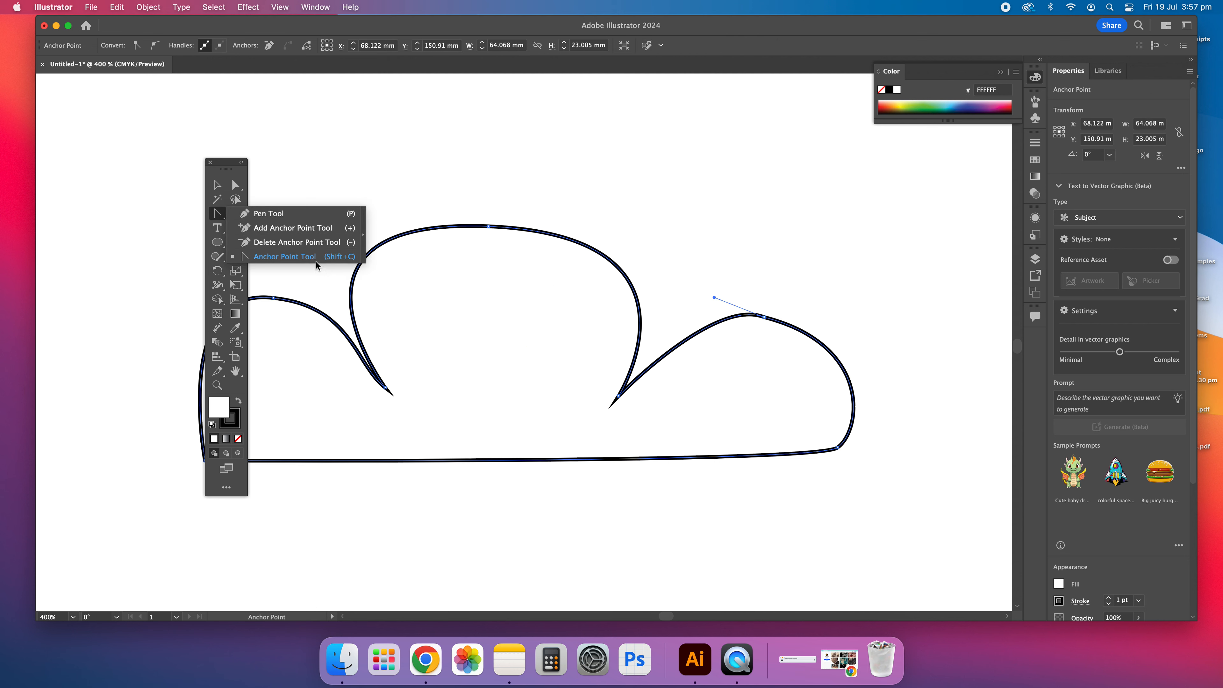
left_click(315, 258)
left_click(227, 189)
left_click(517, 186)
scroll(516, 187, "left", 5)
left_click_drag(220, 215, 316, 264)
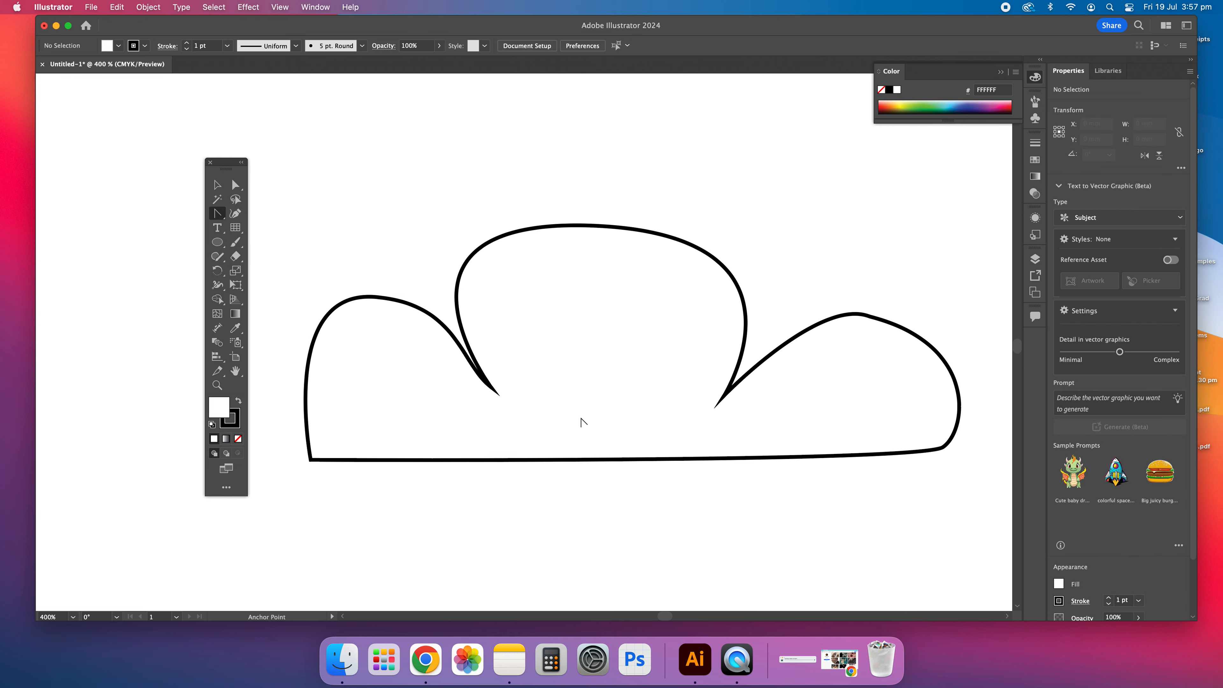
left_click(239, 190)
left_click_drag(499, 393, 491, 388)
key("v")
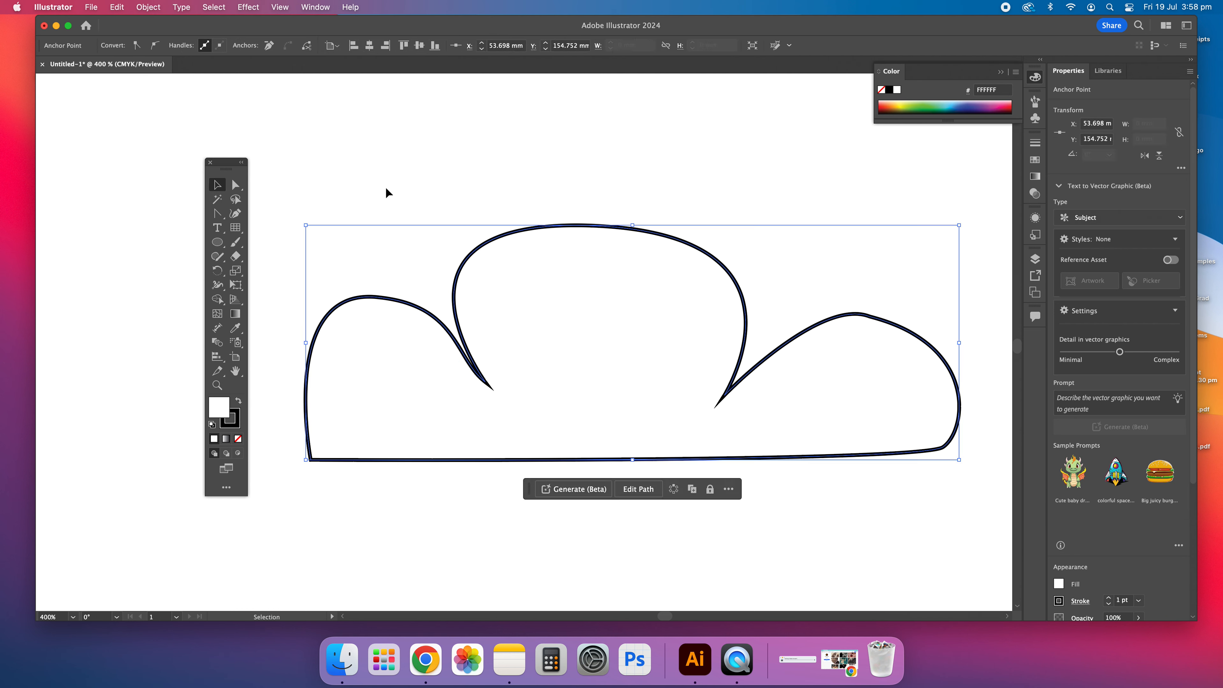
Select all the practice shapes and delete them to clear the artboard
left_click(385, 186)
key("super+minus")
key("super+minus")
key("super+minus")
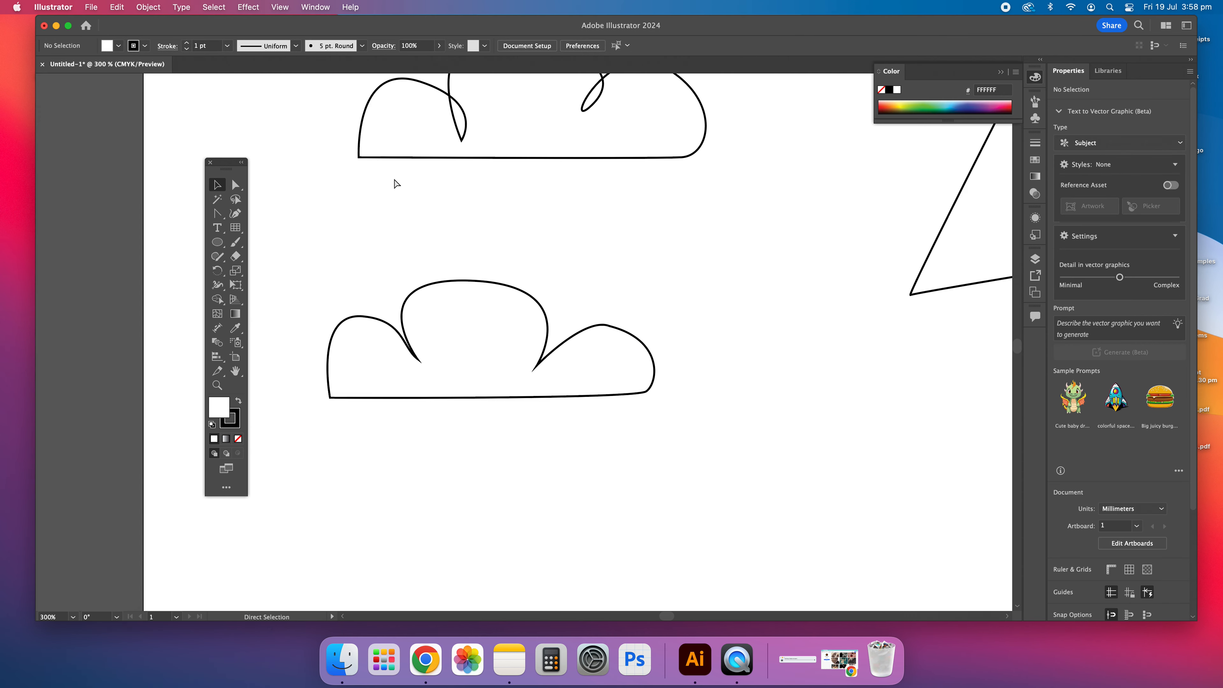
key("super+minus")
left_click_drag(385, 176, 851, 364)
key("BackSpace")
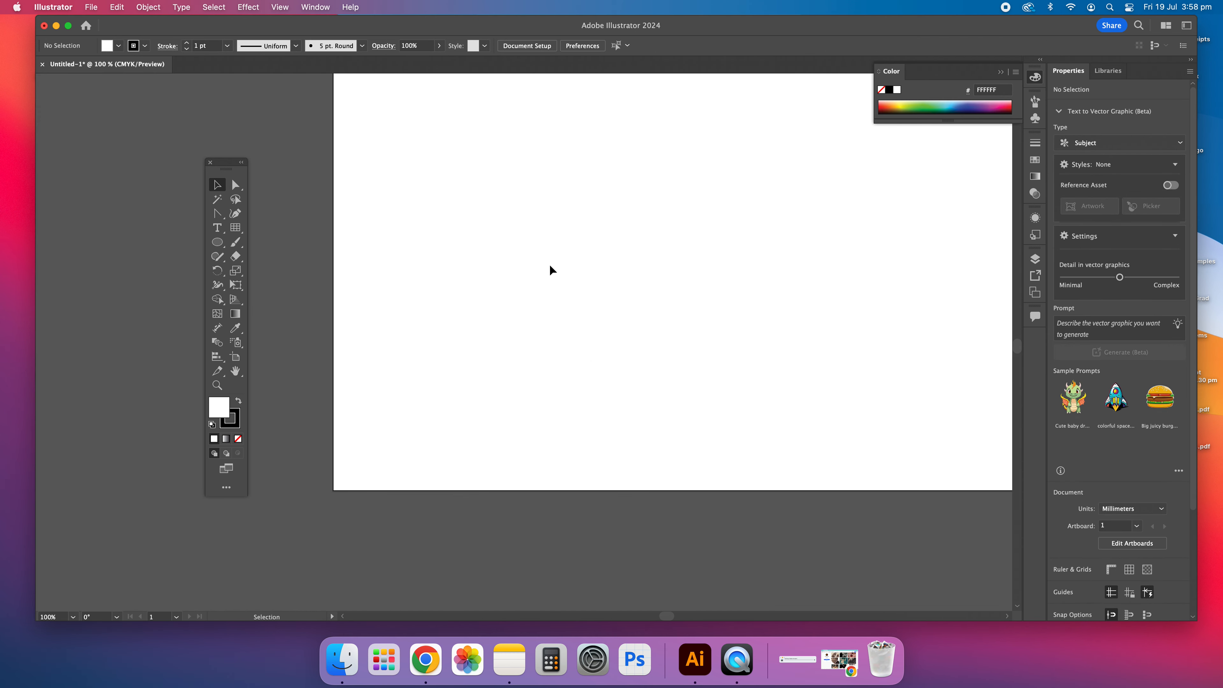
Start a new cloud with the Pen tool by drawing a gently rising straight segment and a small rounded bump ending near X 104 mm, Y 97 mm
scroll(461, 382, "up", 4)
scroll(442, 372, "right", 3)
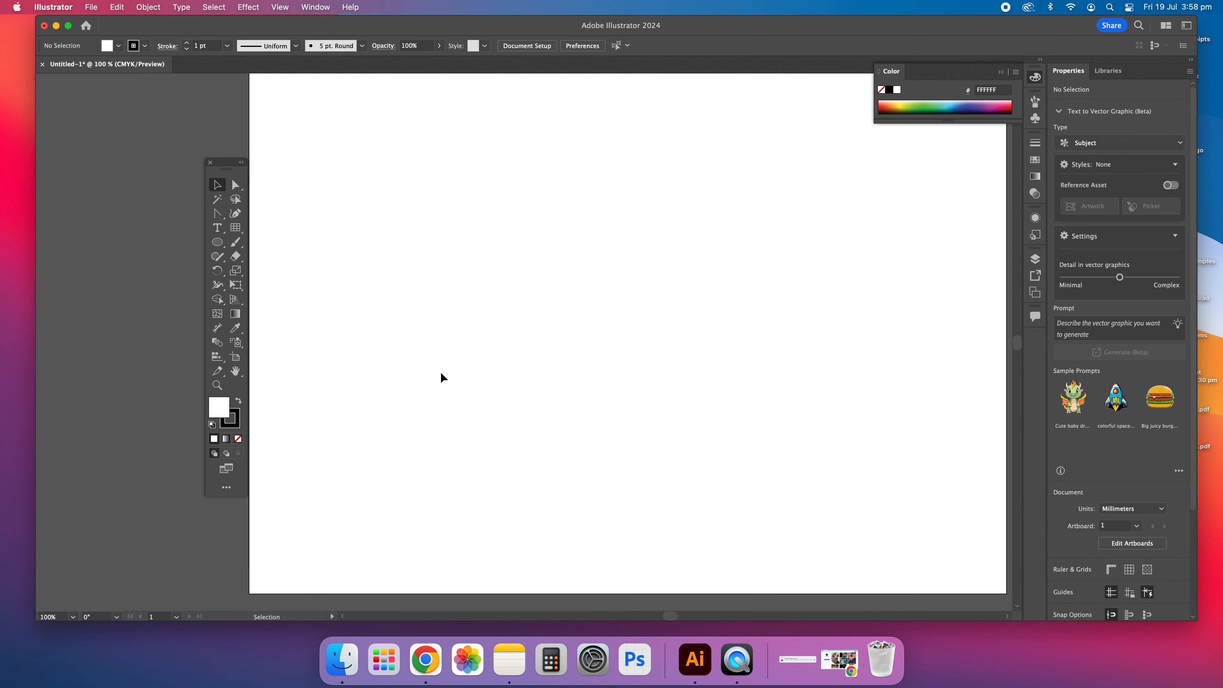
left_click_drag(215, 215, 260, 213)
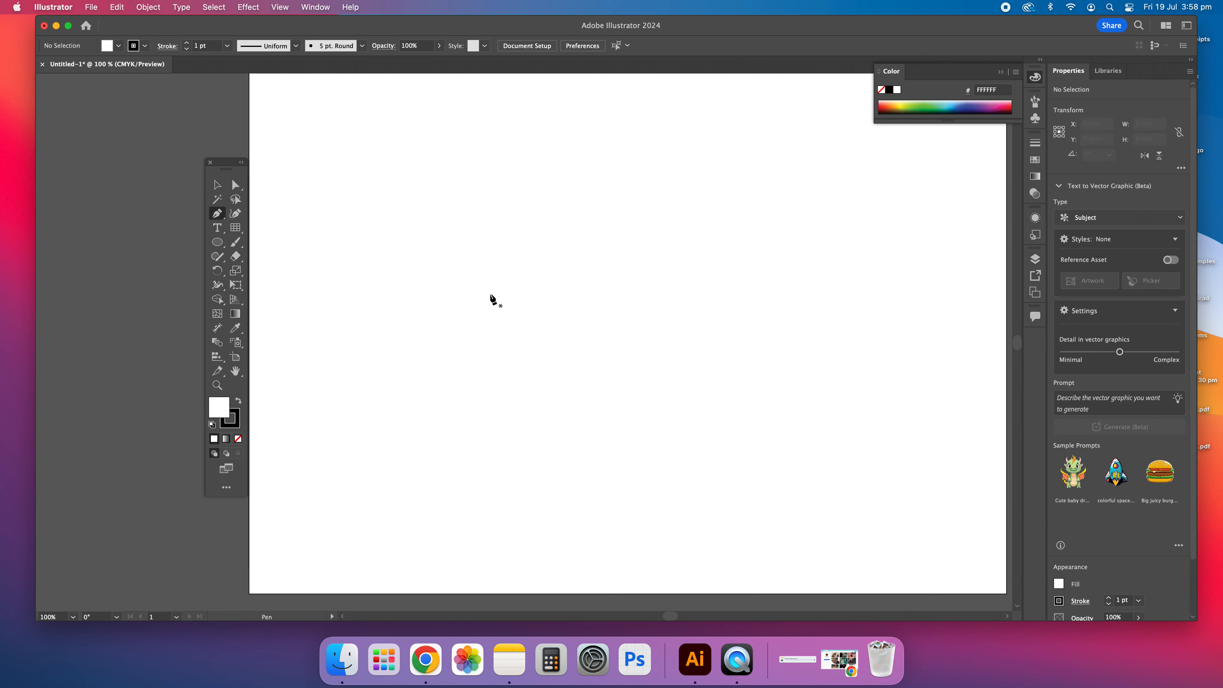
scroll(602, 358, "up", 1)
scroll(601, 357, "right", 3)
scroll(602, 353, "down", 2)
scroll(605, 355, "left", 1)
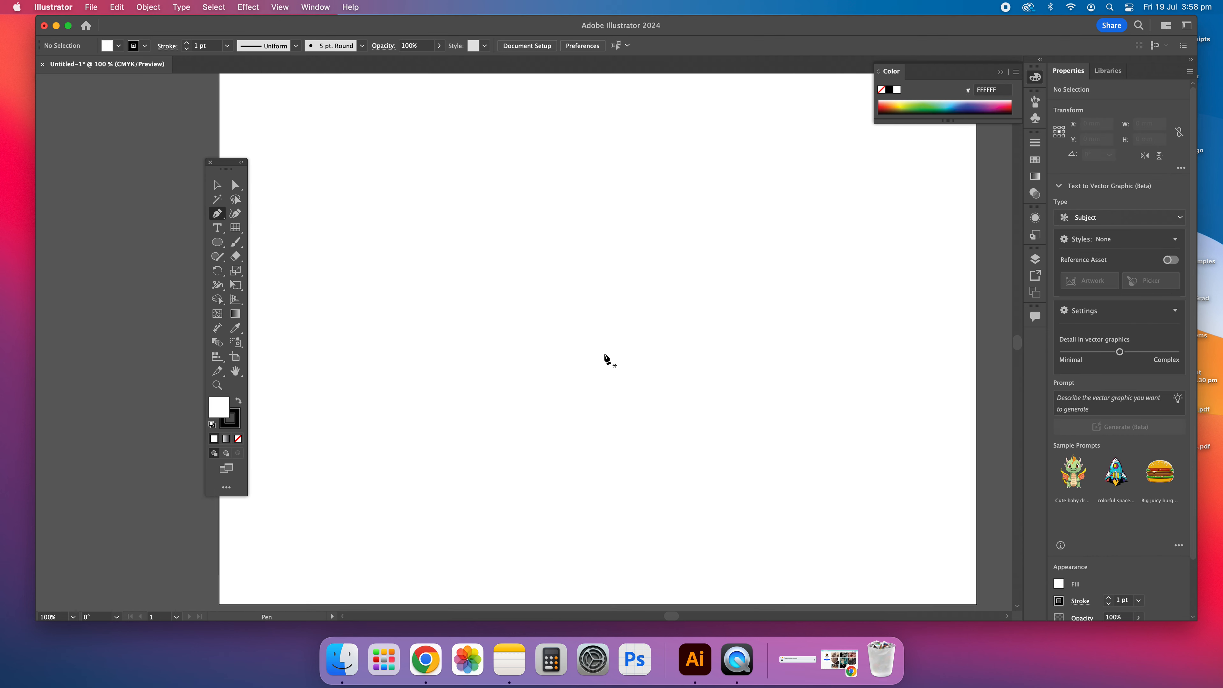
key("super+=")
scroll(396, 374, "right", 1)
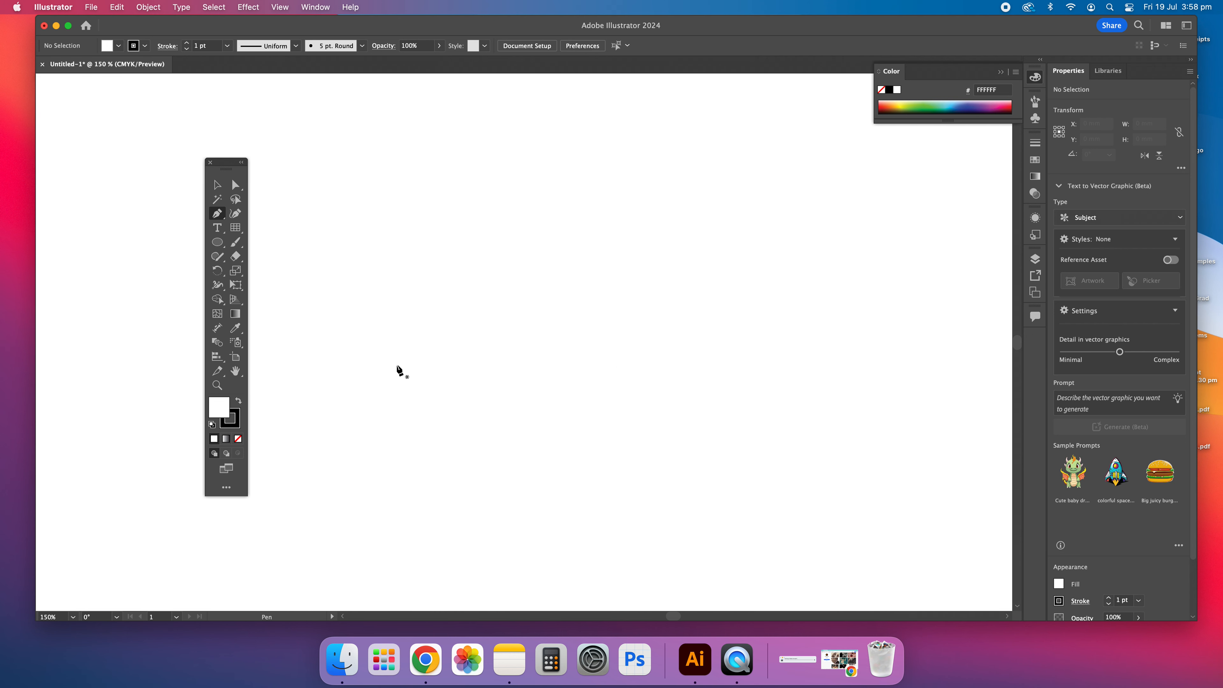
scroll(382, 365, "left", 1)
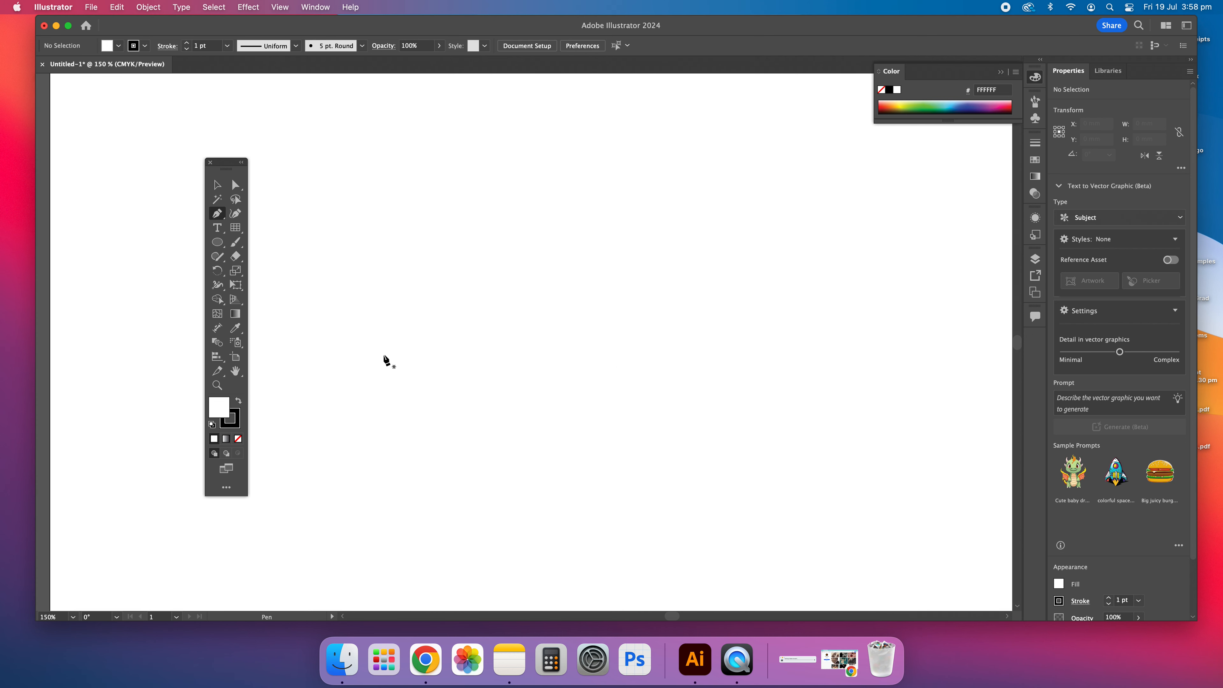
left_click(299, 332)
left_click_drag(394, 319, 446, 280)
scroll(422, 285, "up", 1)
scroll(422, 286, "down", 1)
left_click(448, 317)
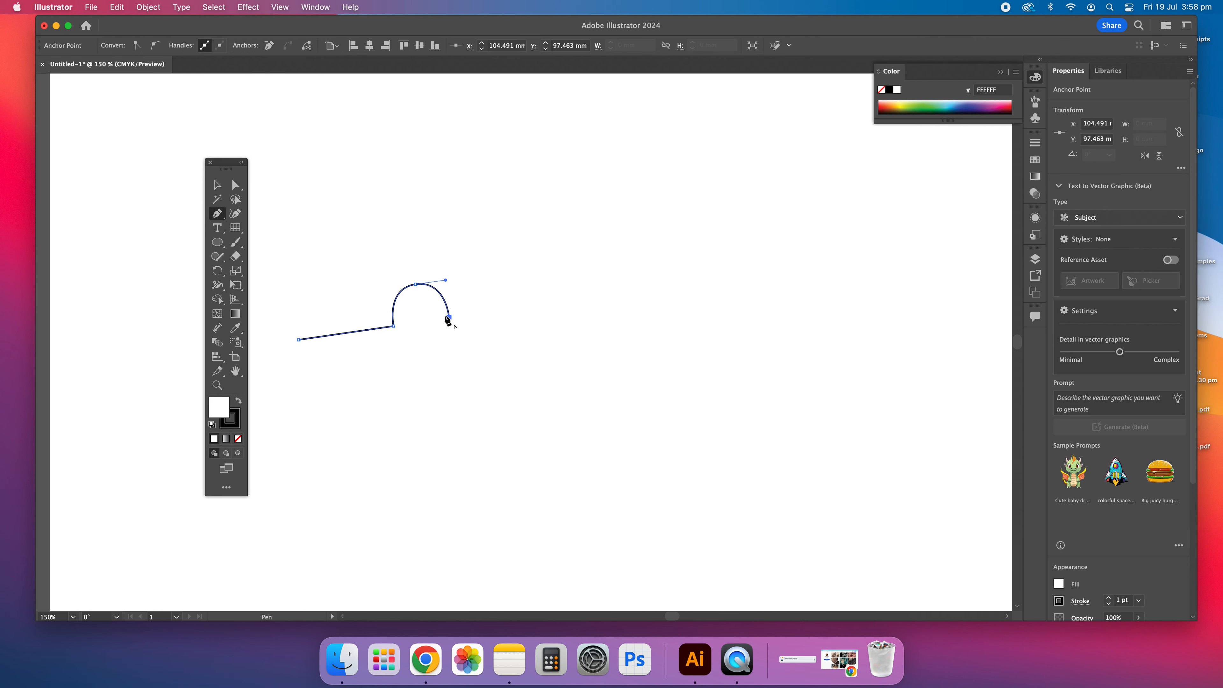
Continue the cloud with two larger bumps, placing corner notches at about X 133 mm, Y 99 mm and X 157 mm, Y 91 mm
left_click_drag(500, 241, 568, 238)
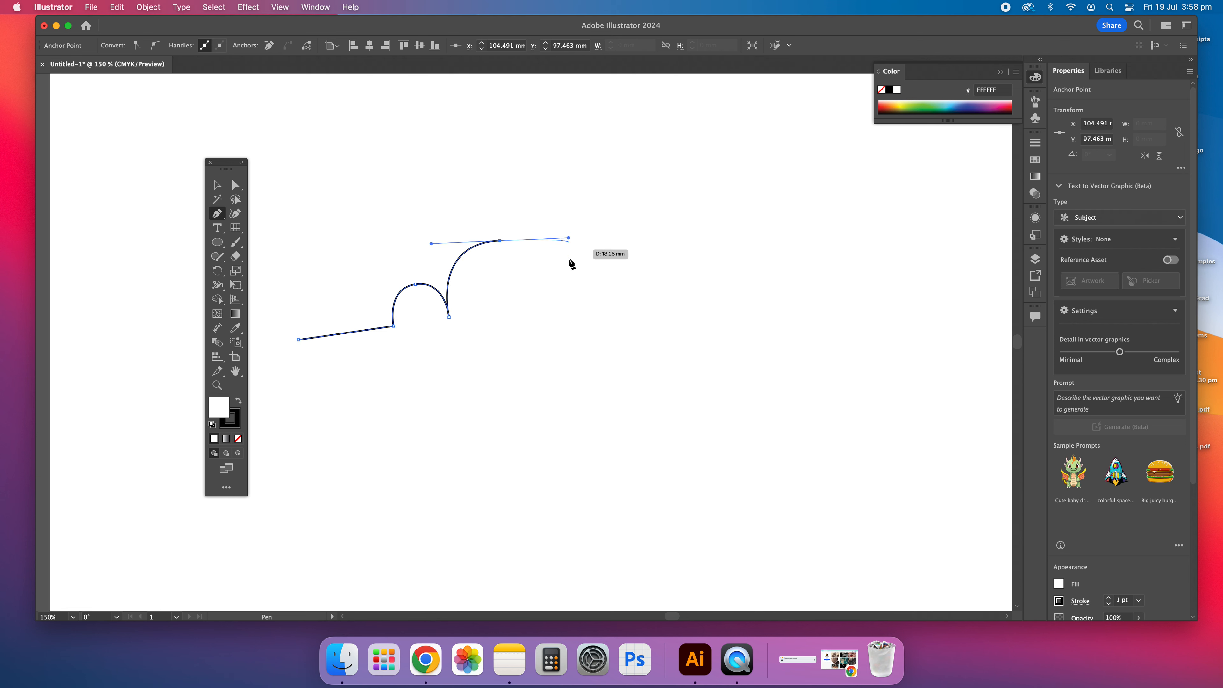
left_click(558, 323)
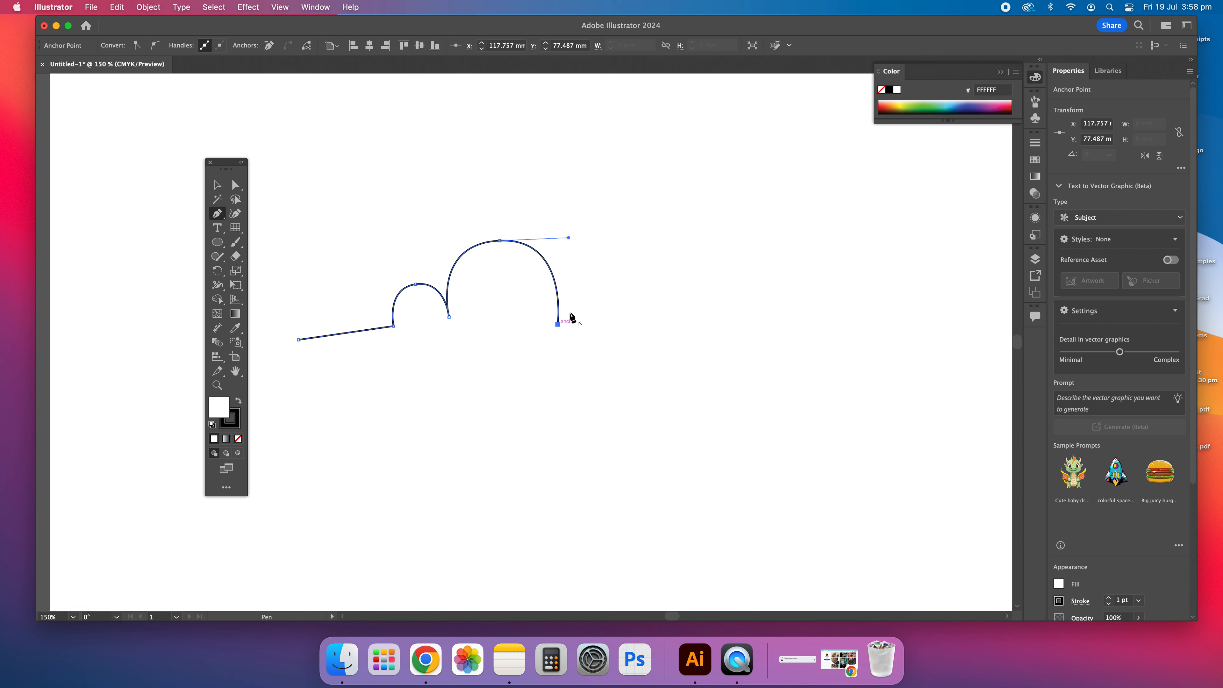
left_click_drag(563, 313, 558, 323)
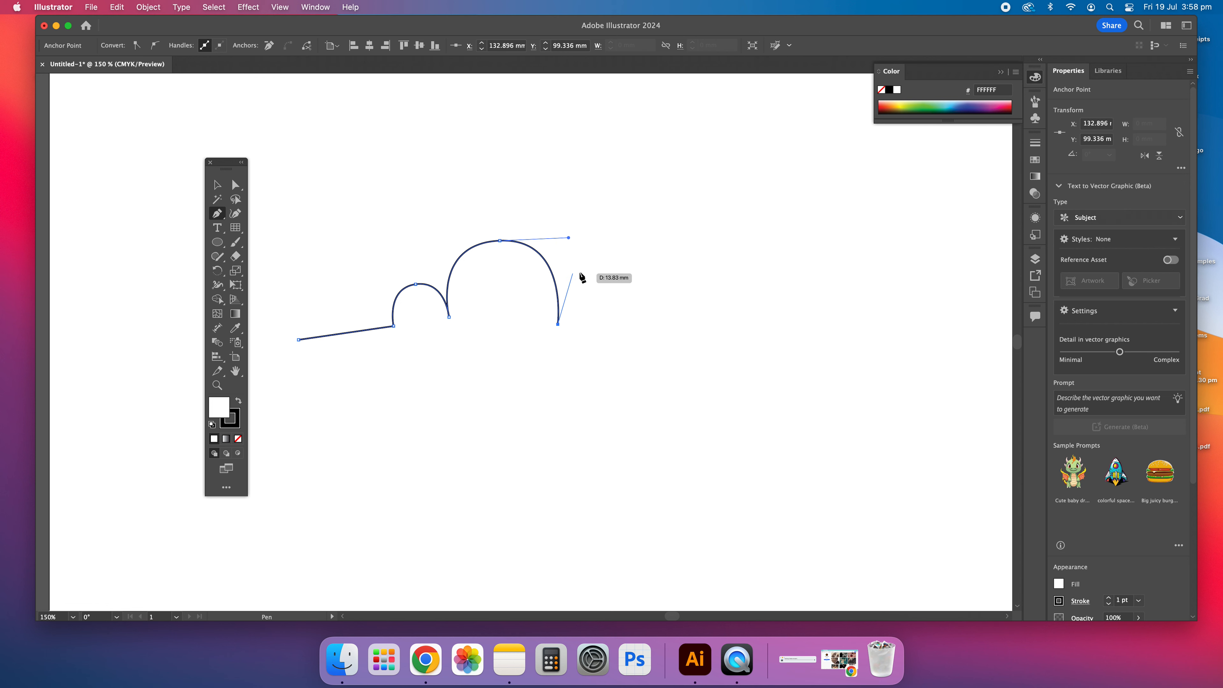
left_click_drag(609, 243, 664, 248)
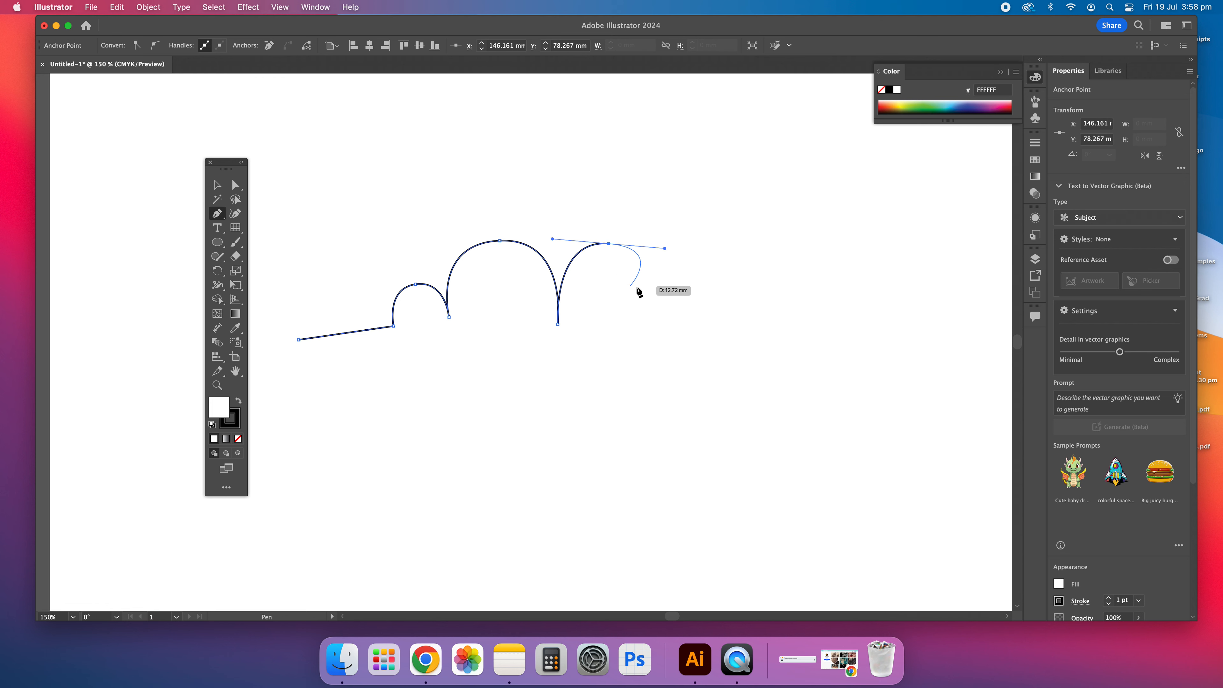
left_click(649, 293)
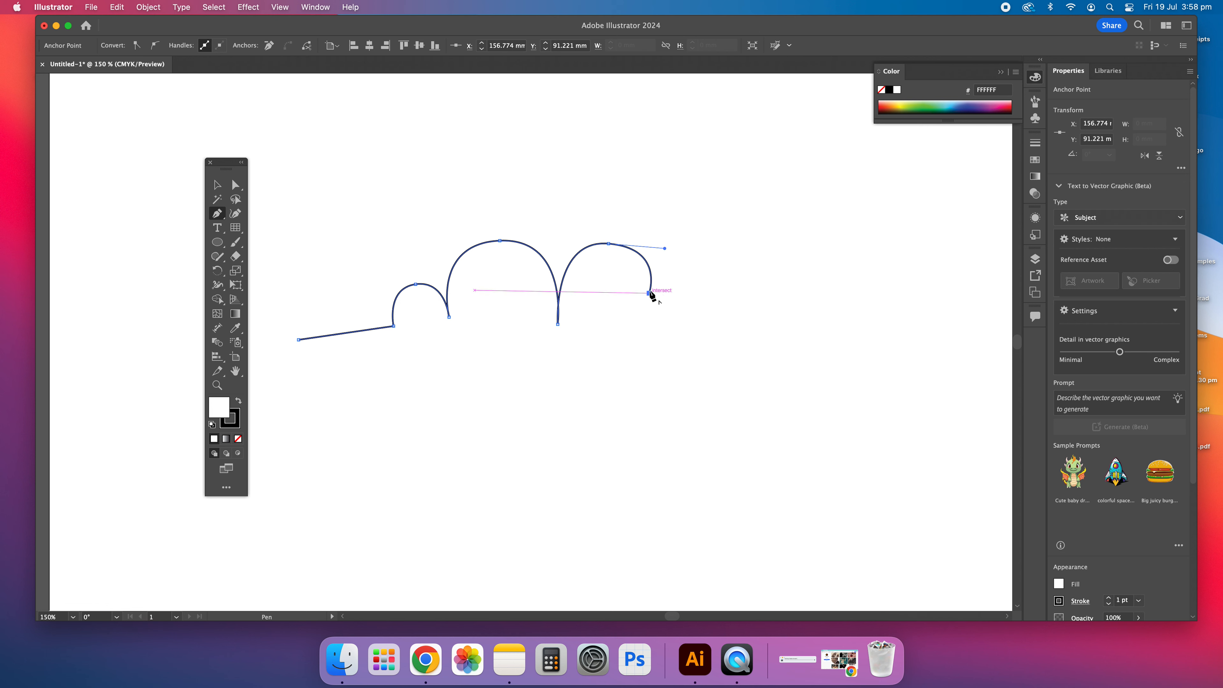
left_click_drag(649, 293, 636, 300)
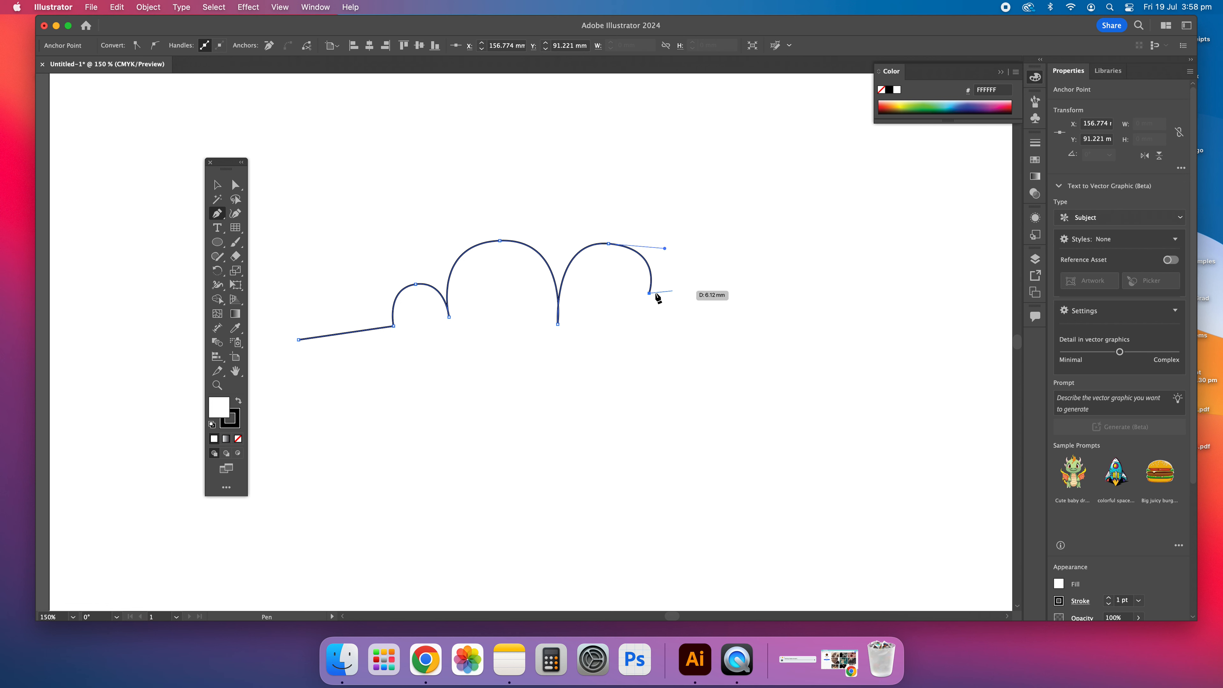
Add three progressively smaller bumps to the cloud, with corner notches at about X 181 mm, Y 91 mm and X 192 mm, Y 97 mm
left_click_drag(711, 240, 764, 252)
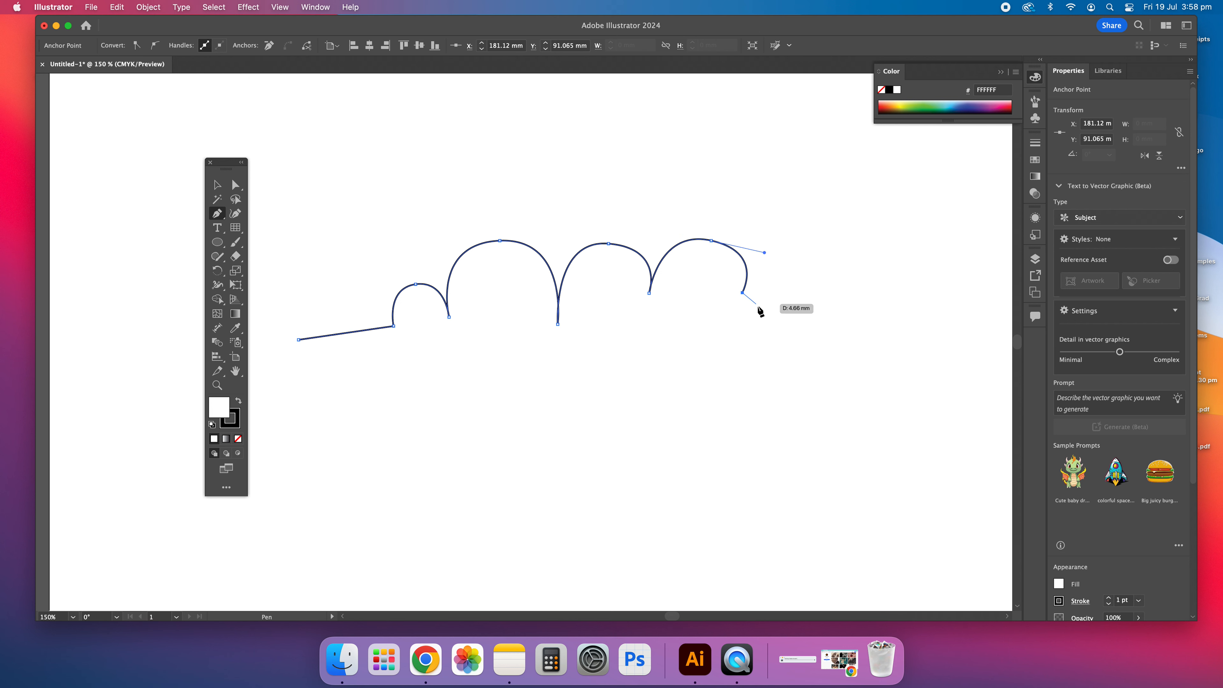
left_click_drag(742, 292, 796, 285)
left_click(785, 314)
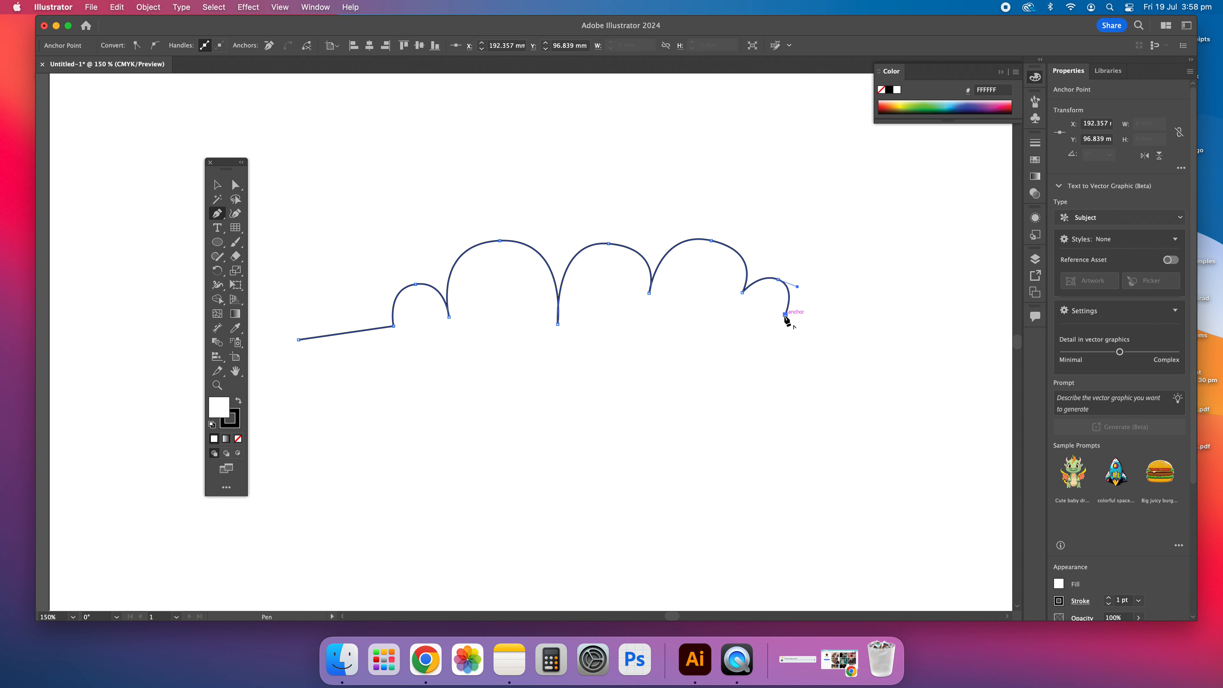
left_click_drag(813, 310, 825, 321)
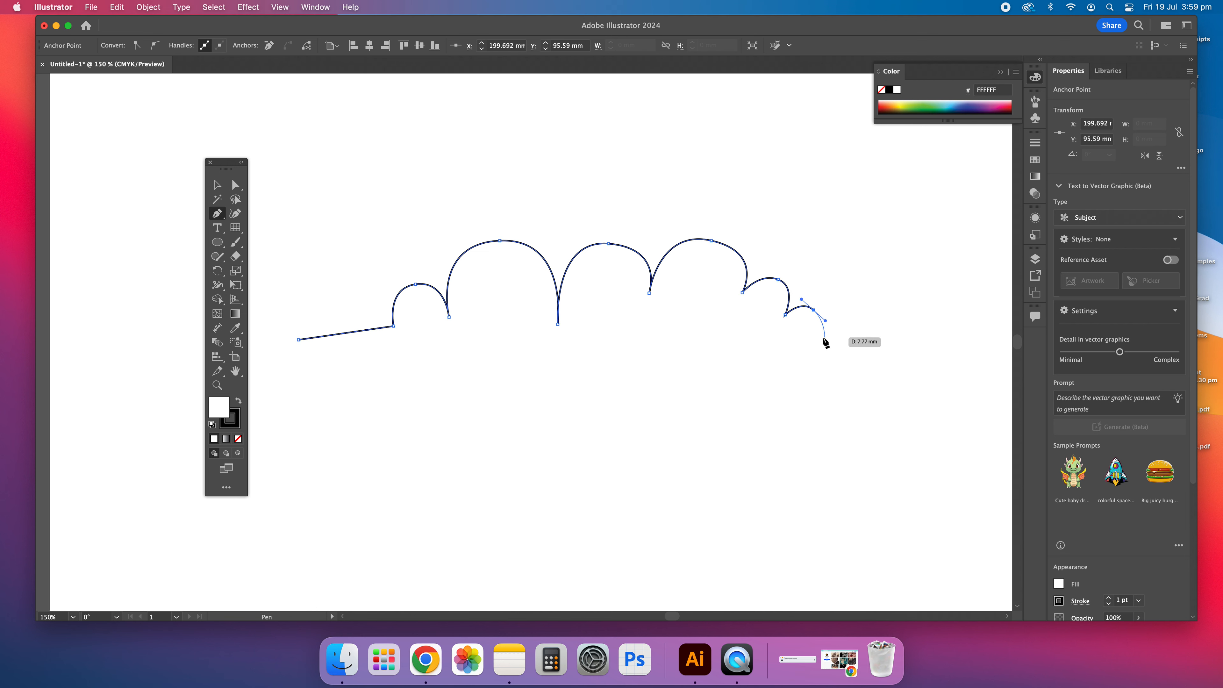
left_click(813, 332)
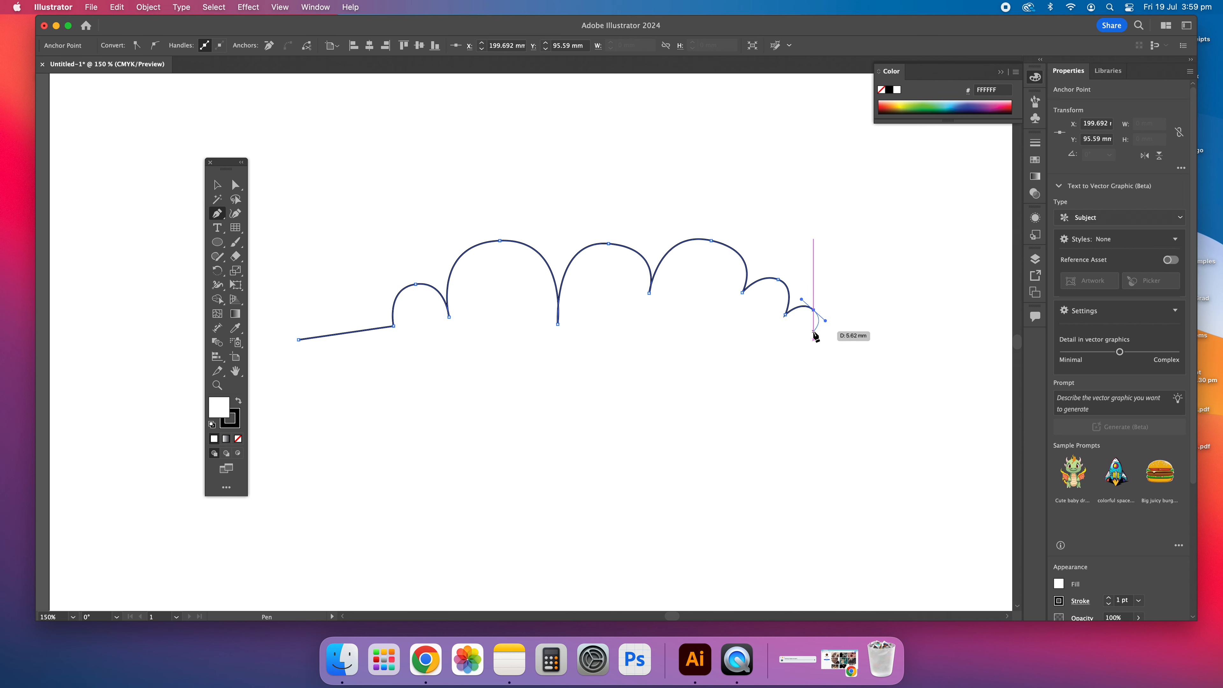
Draw a straight segment to about X 212 mm, Y 105 mm, close the cloud with a flat base at its starting anchor, and deselect it
left_click(860, 346)
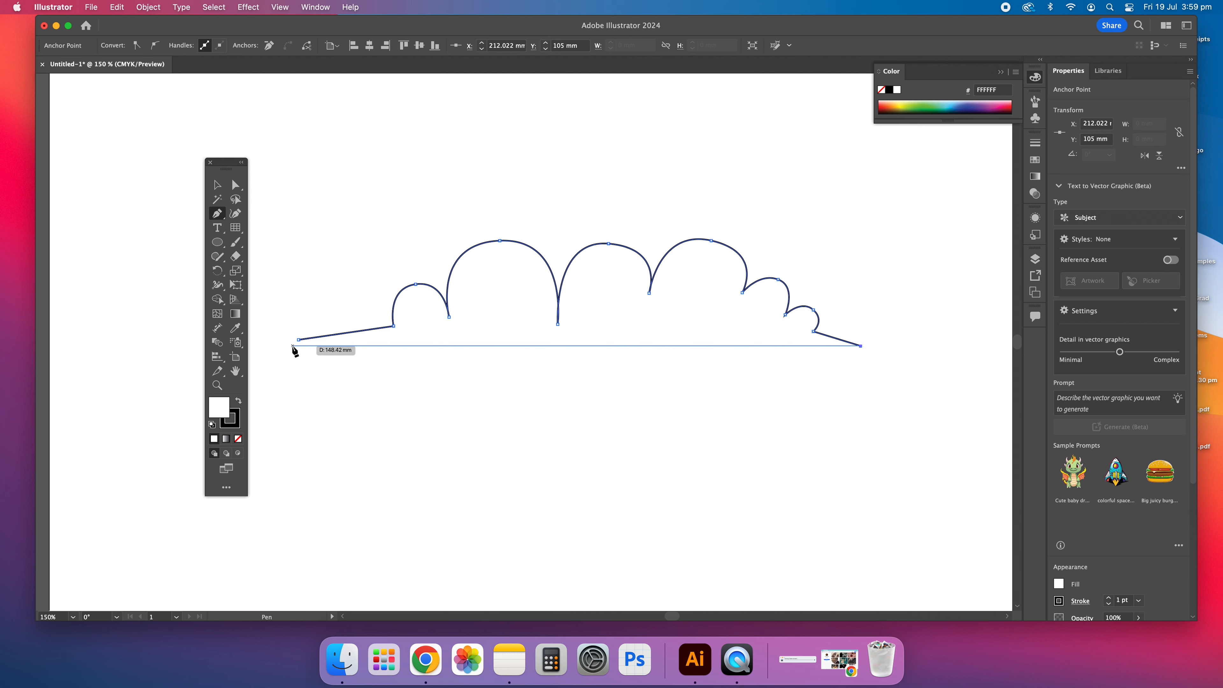
left_click(299, 340)
left_click(217, 184)
left_click(814, 235)
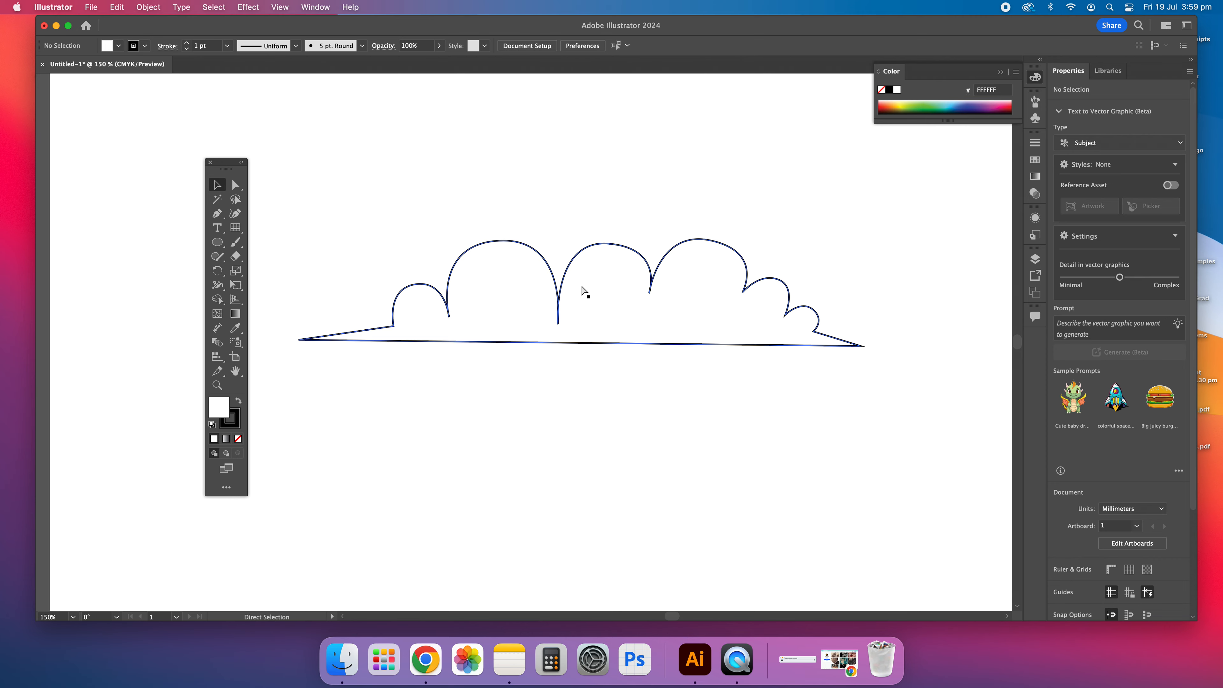
Shorten the left handle of the cloud's third bump with the Anchor Point tool to open the deep notch beside it
key("super+equal")
key("super+equal")
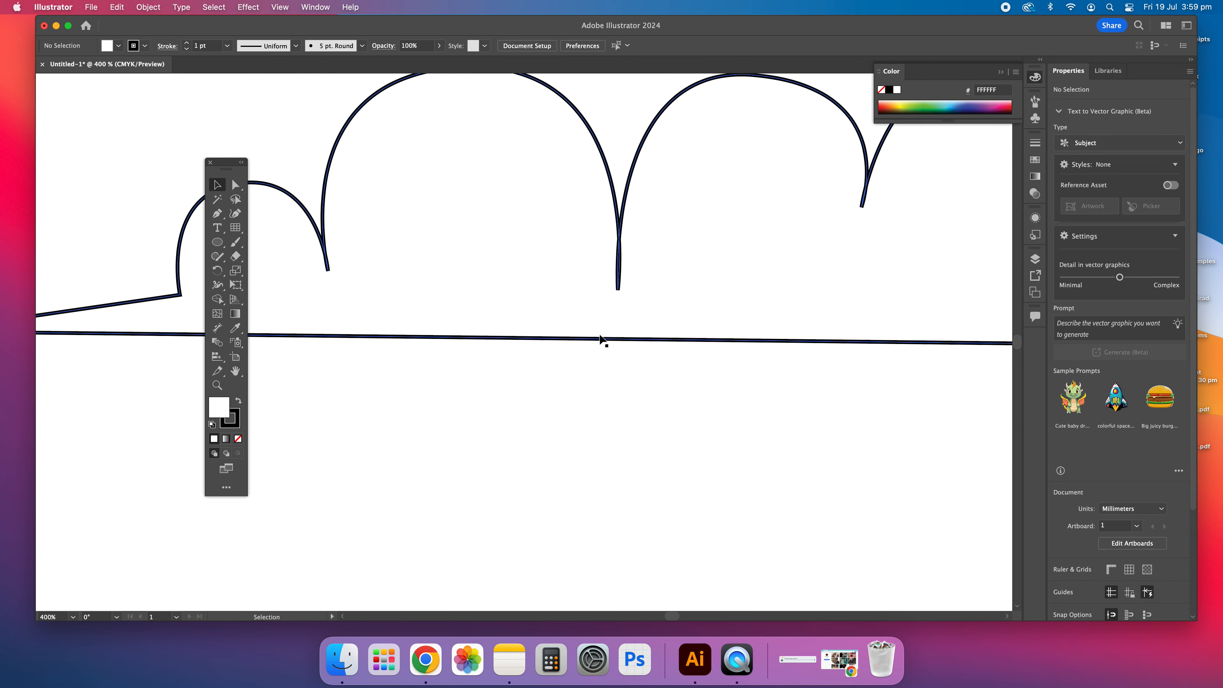
scroll(600, 332, "up", 6)
scroll(635, 327, "right", 5)
scroll(635, 327, "right", 4)
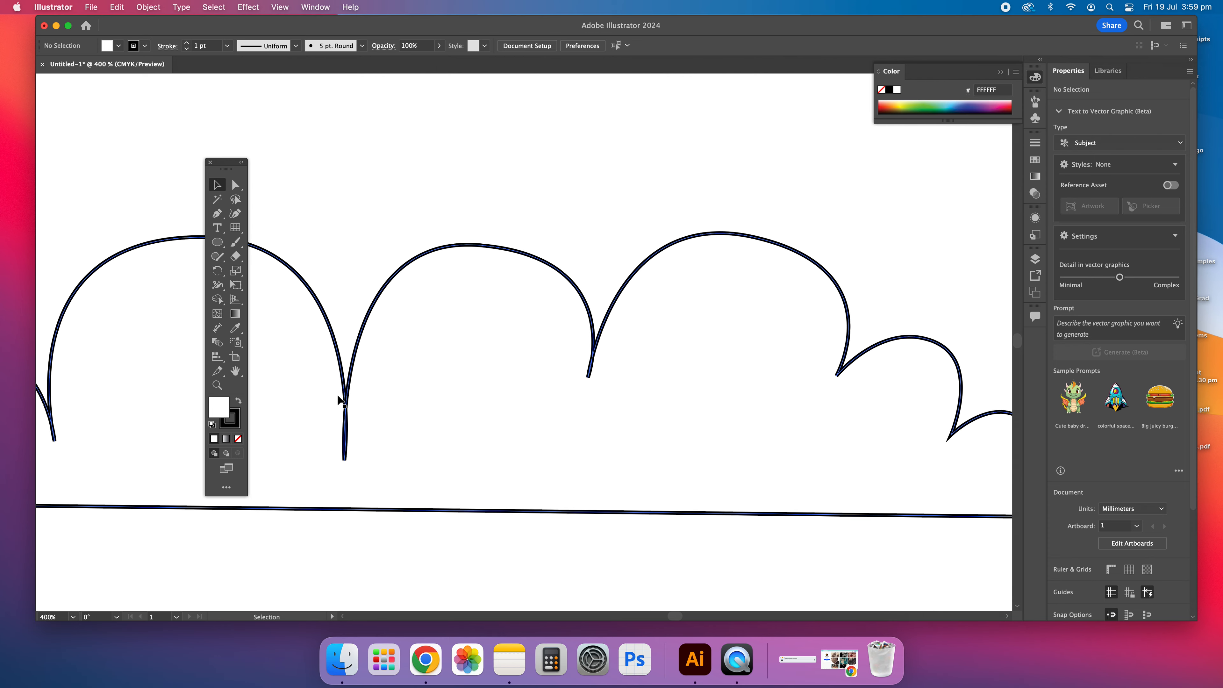
left_click(355, 455)
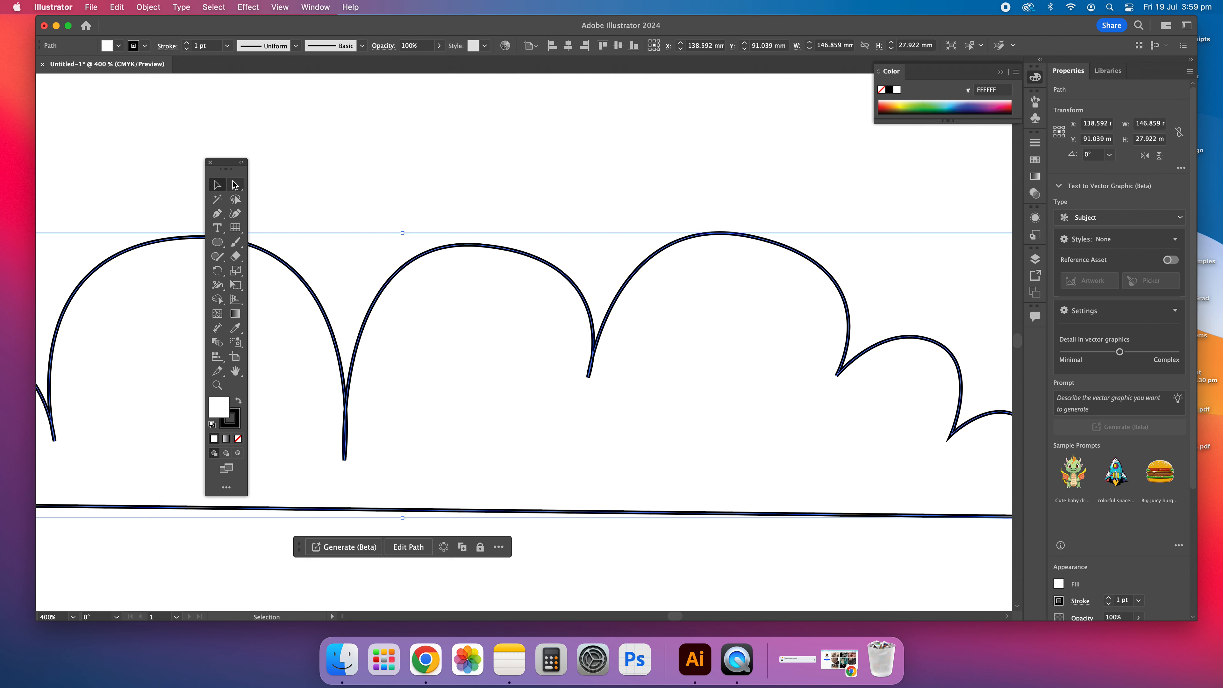
left_click(222, 220)
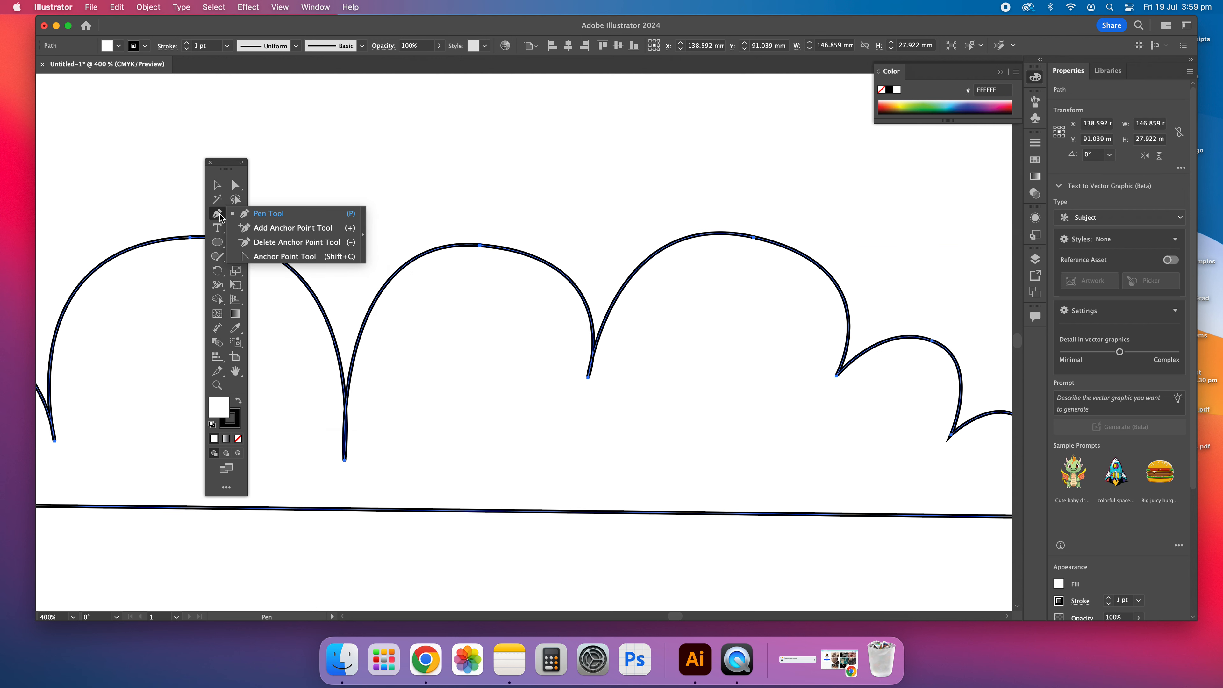
left_click(282, 258)
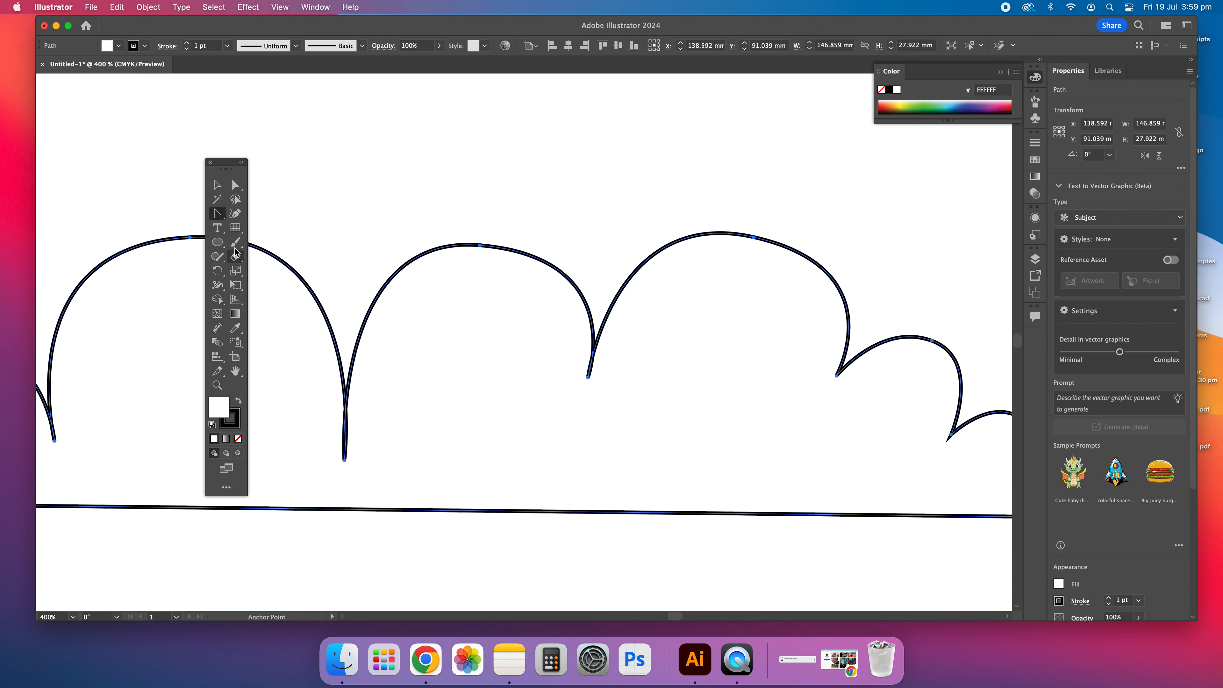
left_click(219, 218)
left_click(263, 260)
left_click(345, 461)
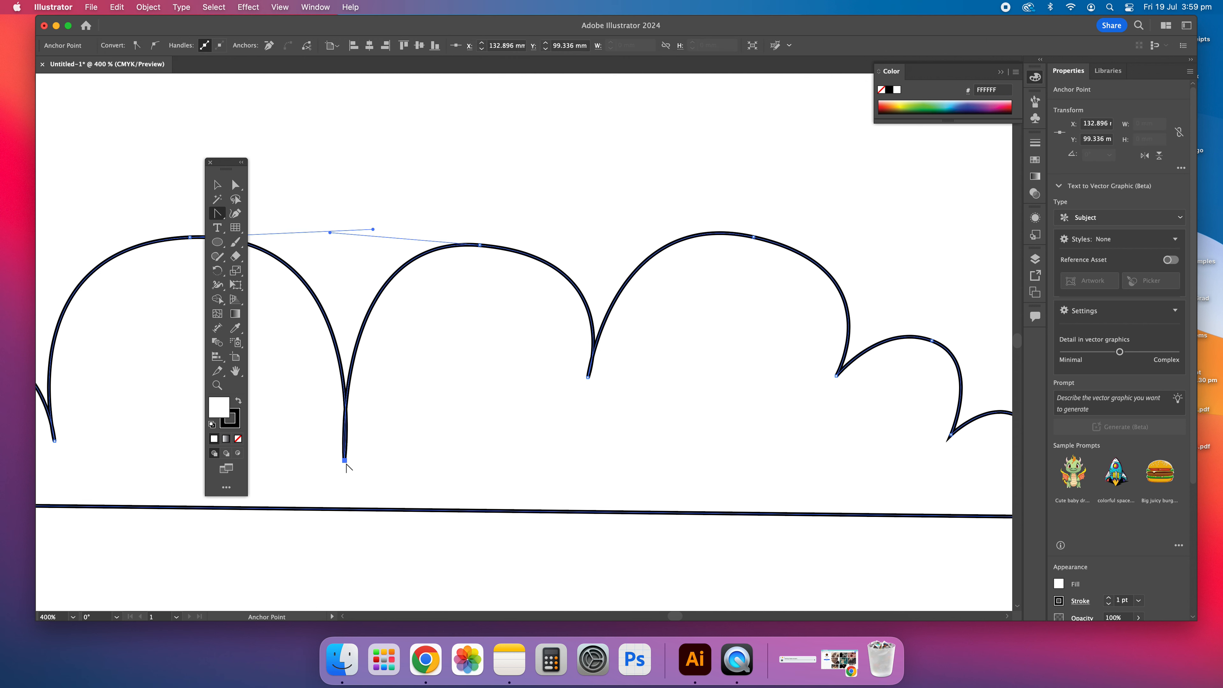
left_click_drag(331, 233, 360, 239)
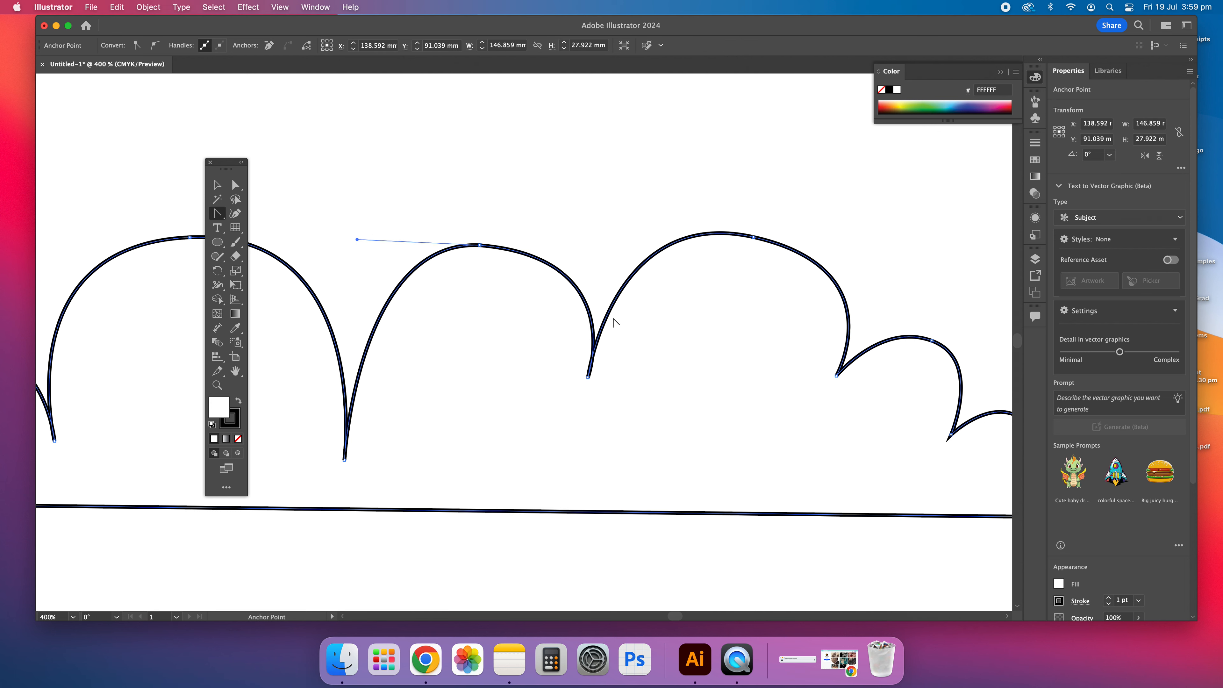
Round the notch between the third and fourth bumps with the Anchor Point tool, and delete that notch anchor with the Pen tool
left_click_drag(587, 377, 622, 386)
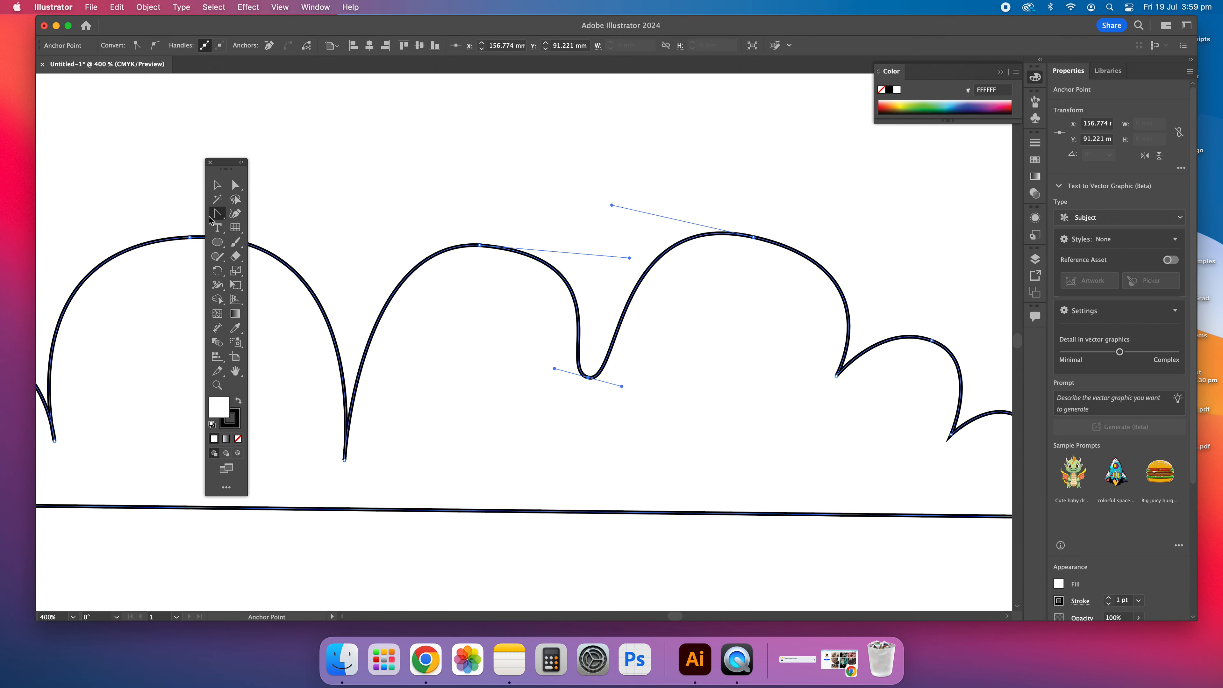
left_click_drag(219, 215, 260, 213)
left_click(589, 377)
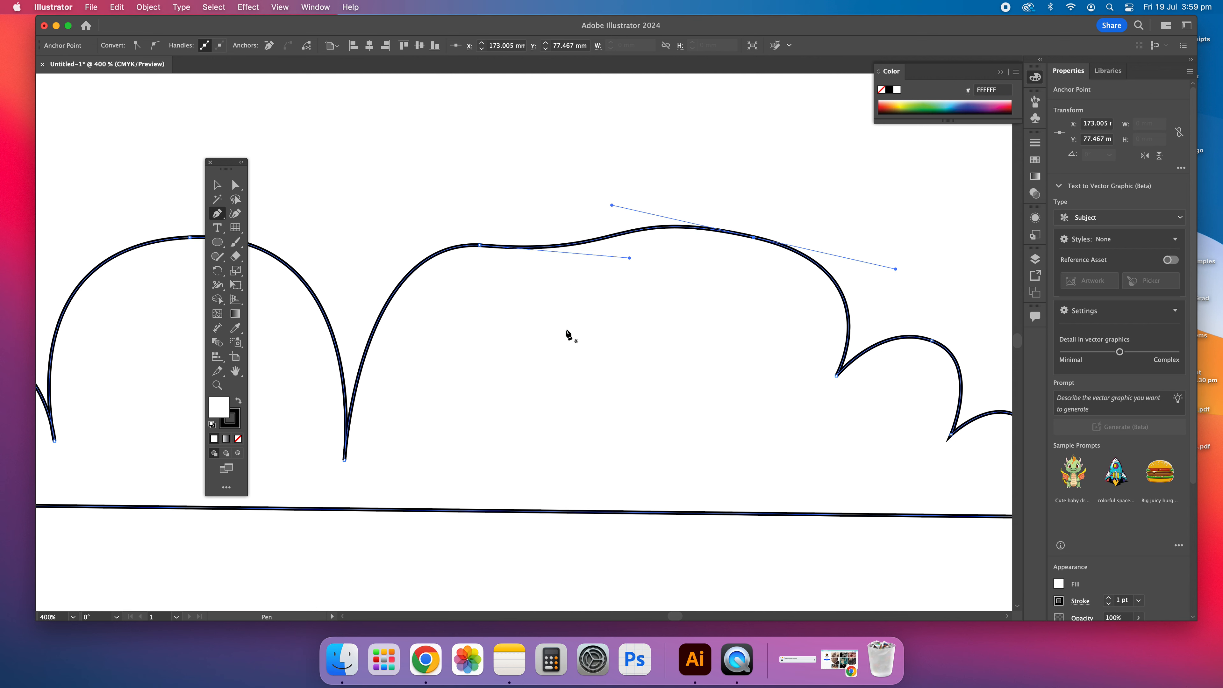
Add an anchor point at about X 159 mm, Y 77 mm on the curve joining the third and fourth bumps
left_click_drag(219, 217, 252, 226)
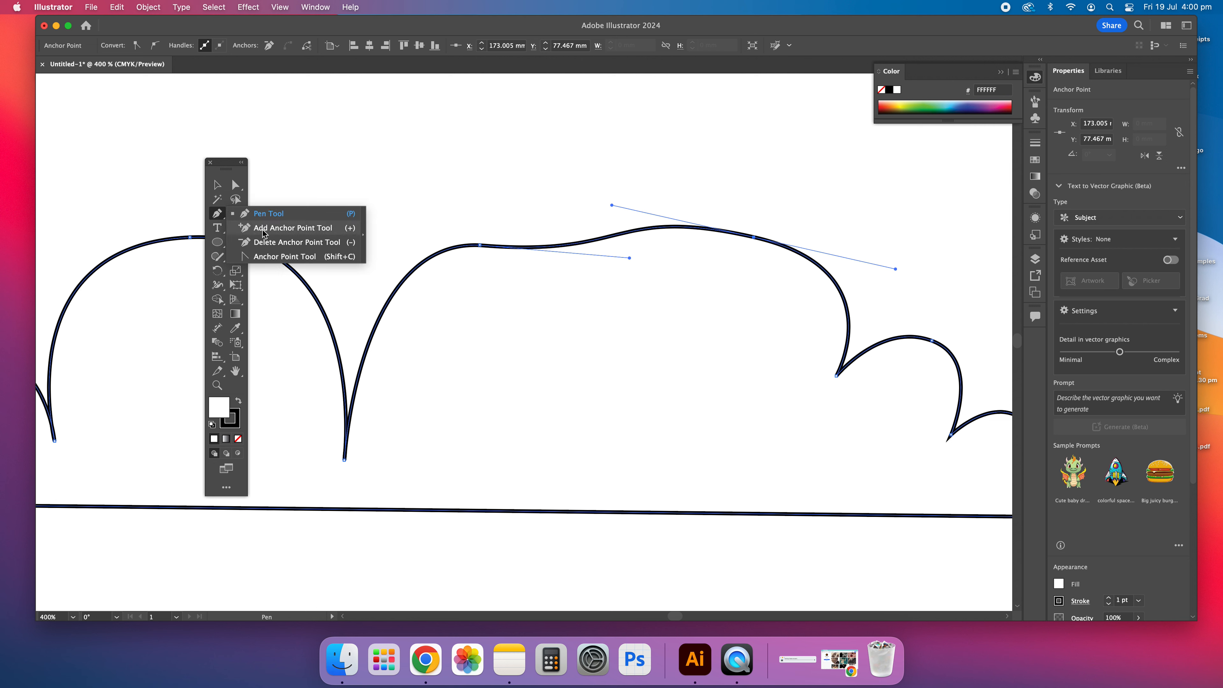
left_click_drag(262, 230, 263, 229)
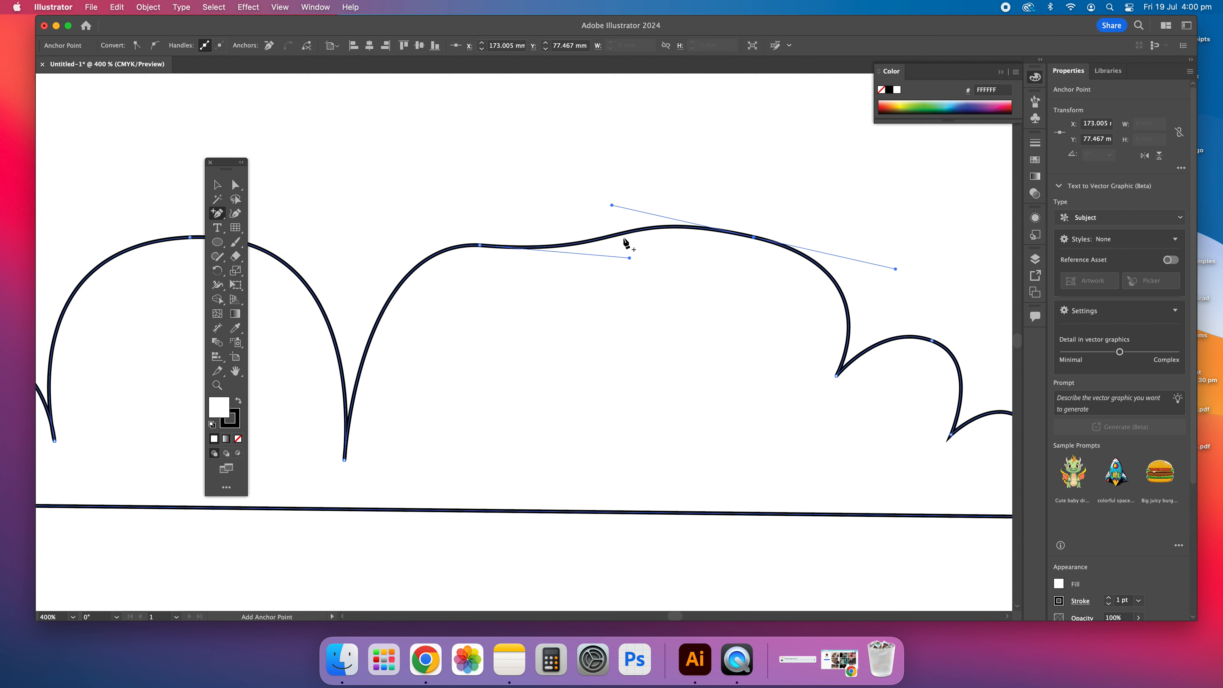
left_click(609, 236)
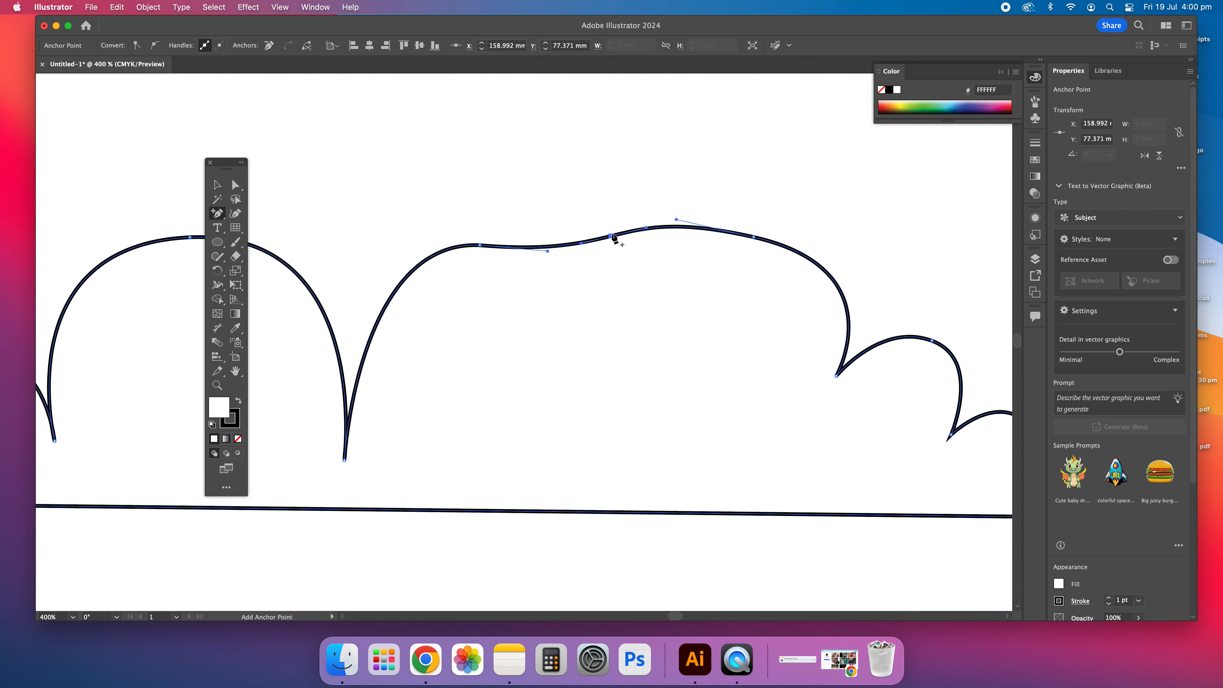
Lower the new anchor between the third and fourth bumps to about X 158 mm, Y 81 mm, and deselect the cloud
left_click_drag(215, 223, 284, 257)
left_click_drag(613, 239, 605, 279)
left_click(235, 185)
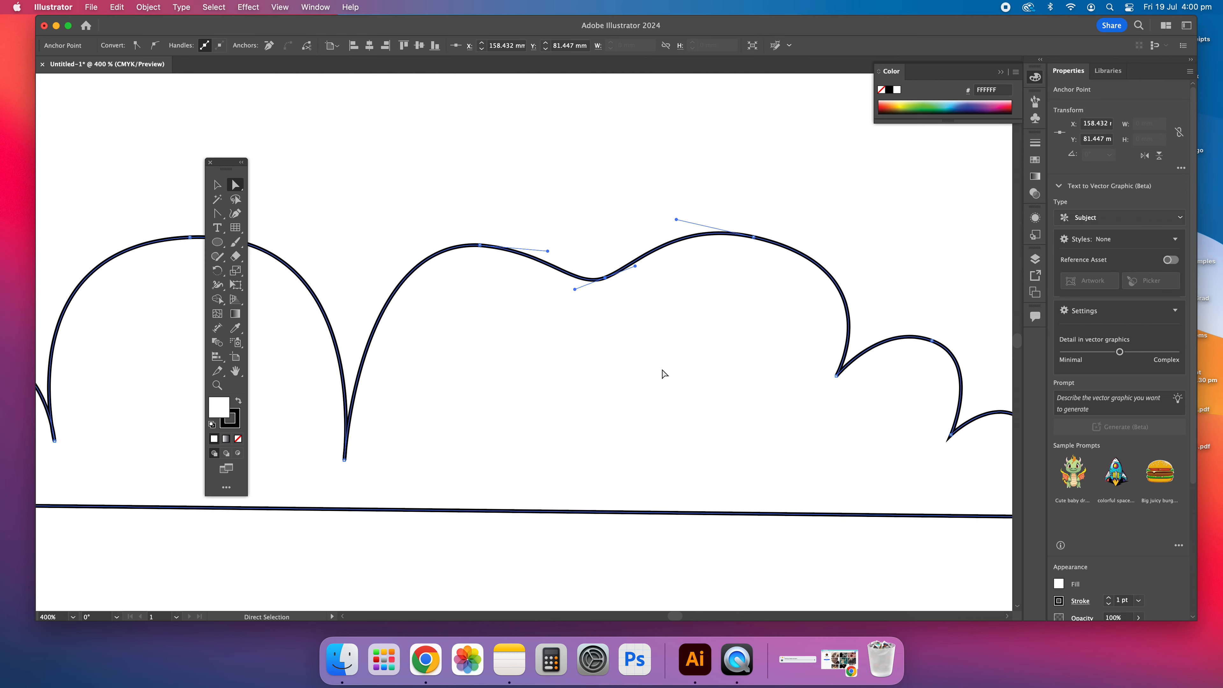
scroll(650, 374, "left", 8)
scroll(635, 363, "right", 4)
scroll(634, 363, "right", 5)
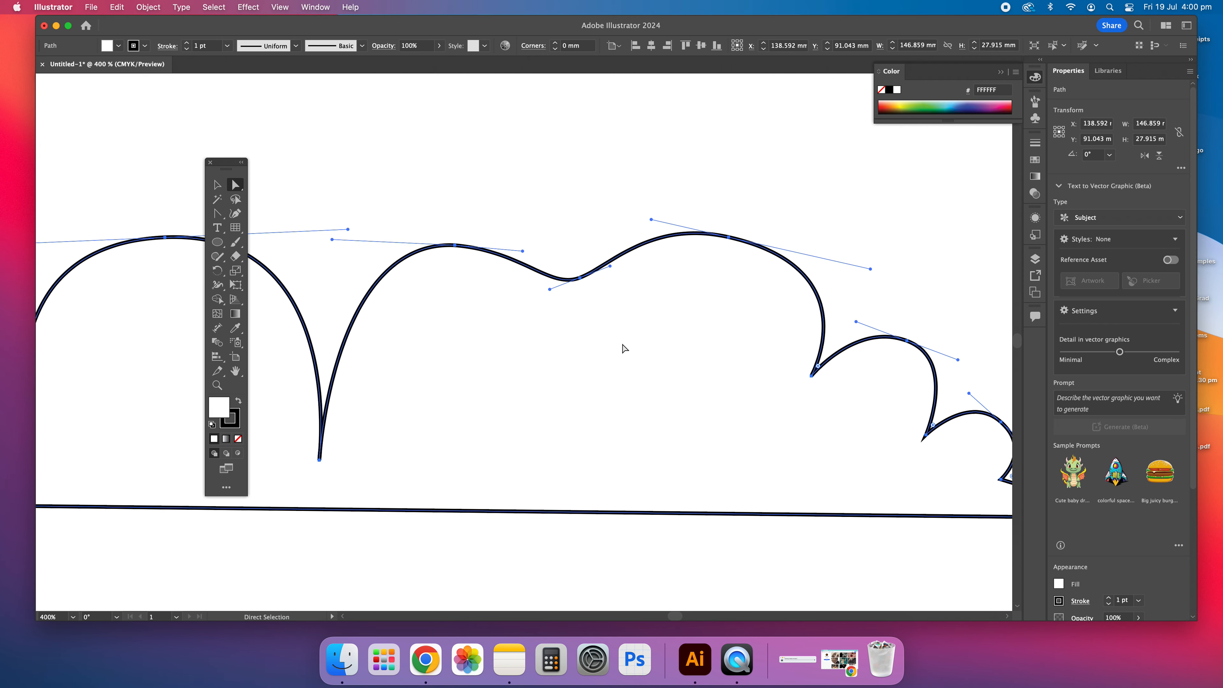
left_click(331, 118)
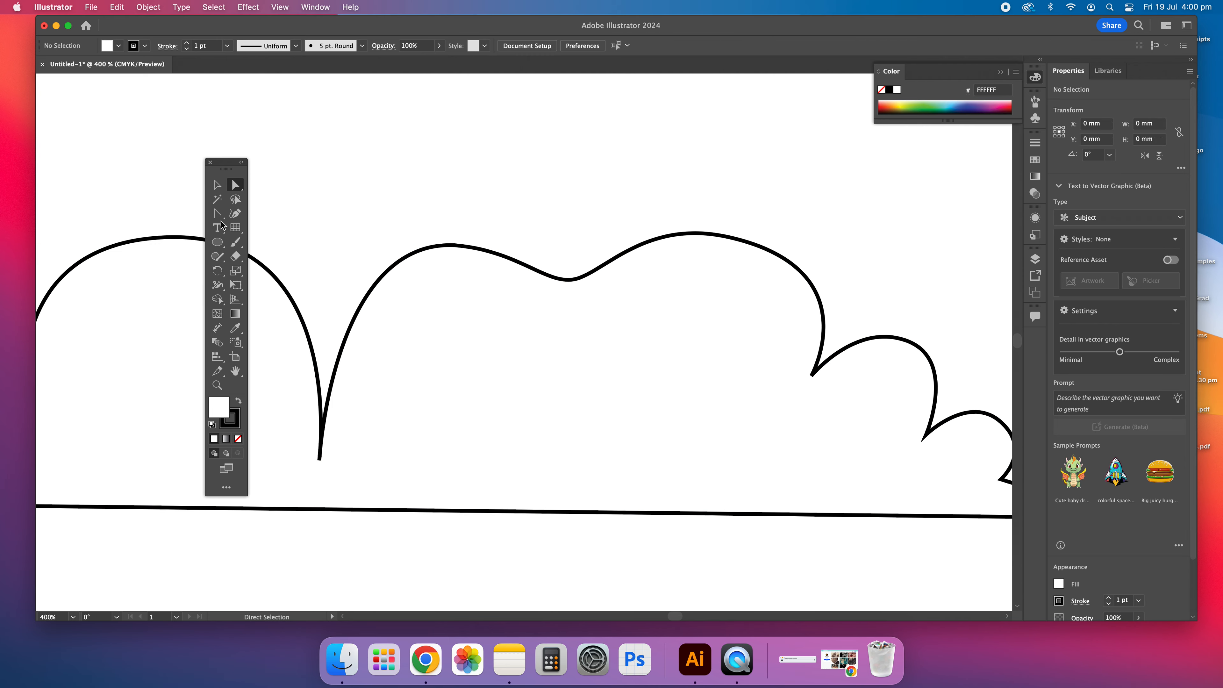
Shorten the left handle of the third bump's top anchor with the Anchor Point tool, and angle its right handle slightly upward
left_click(217, 213)
left_click(319, 460)
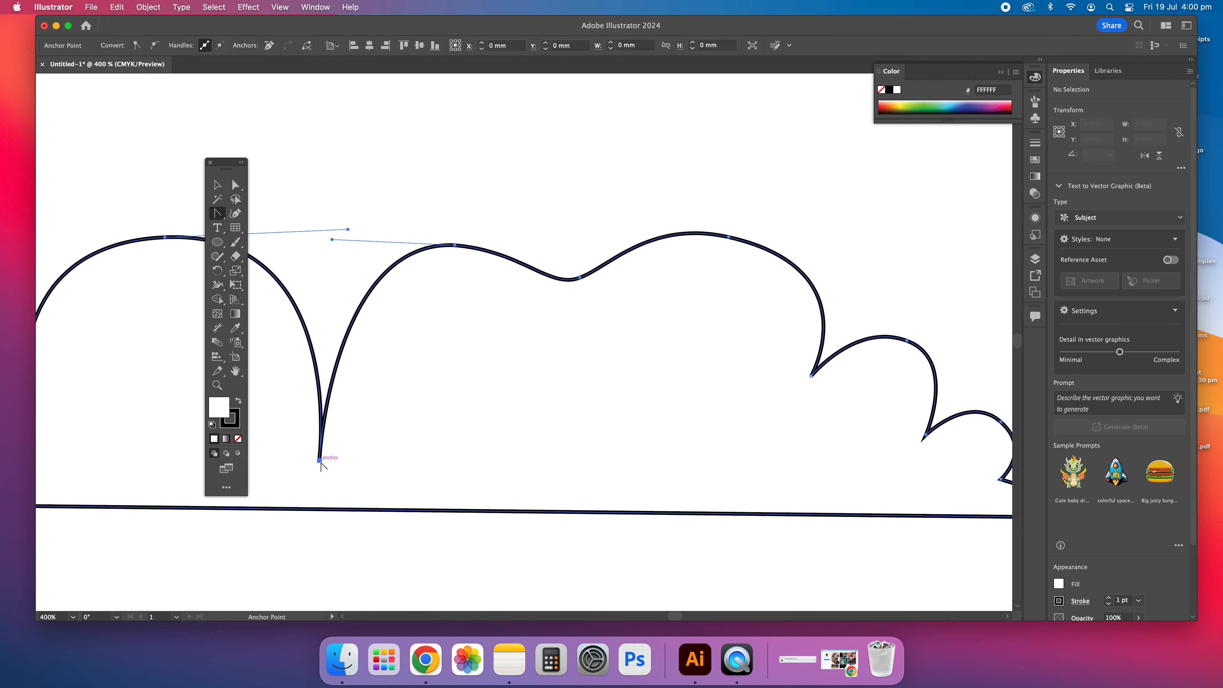
left_click_drag(332, 239, 399, 252)
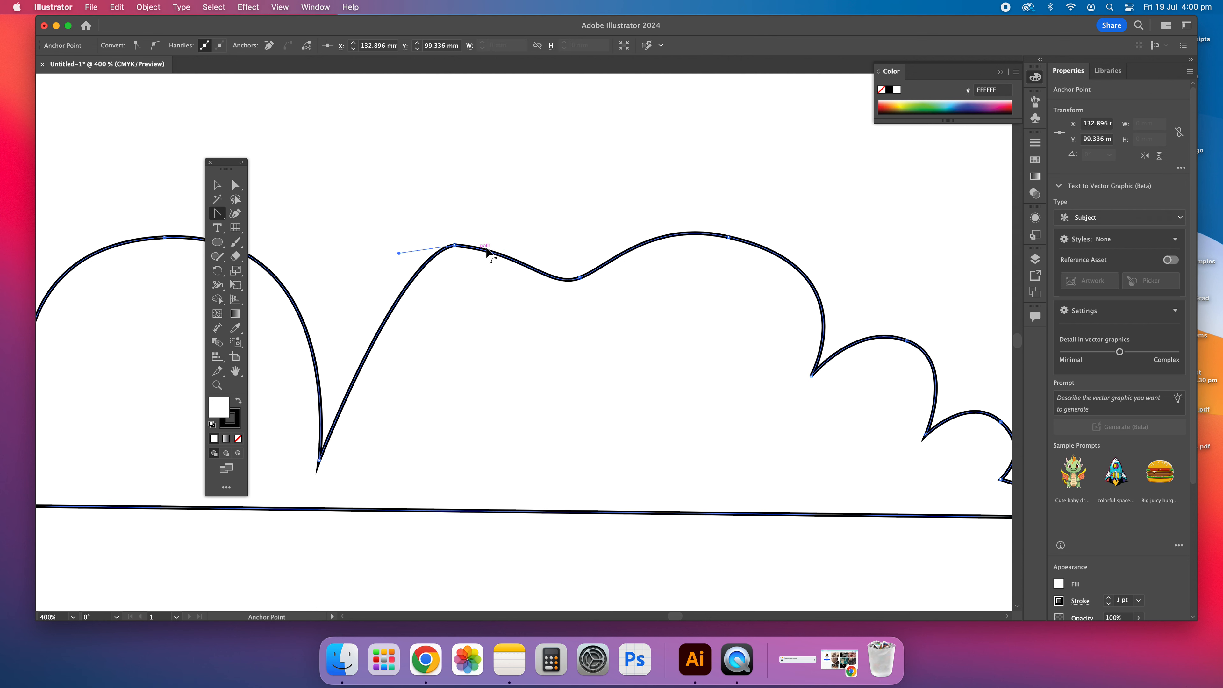
left_click(455, 247)
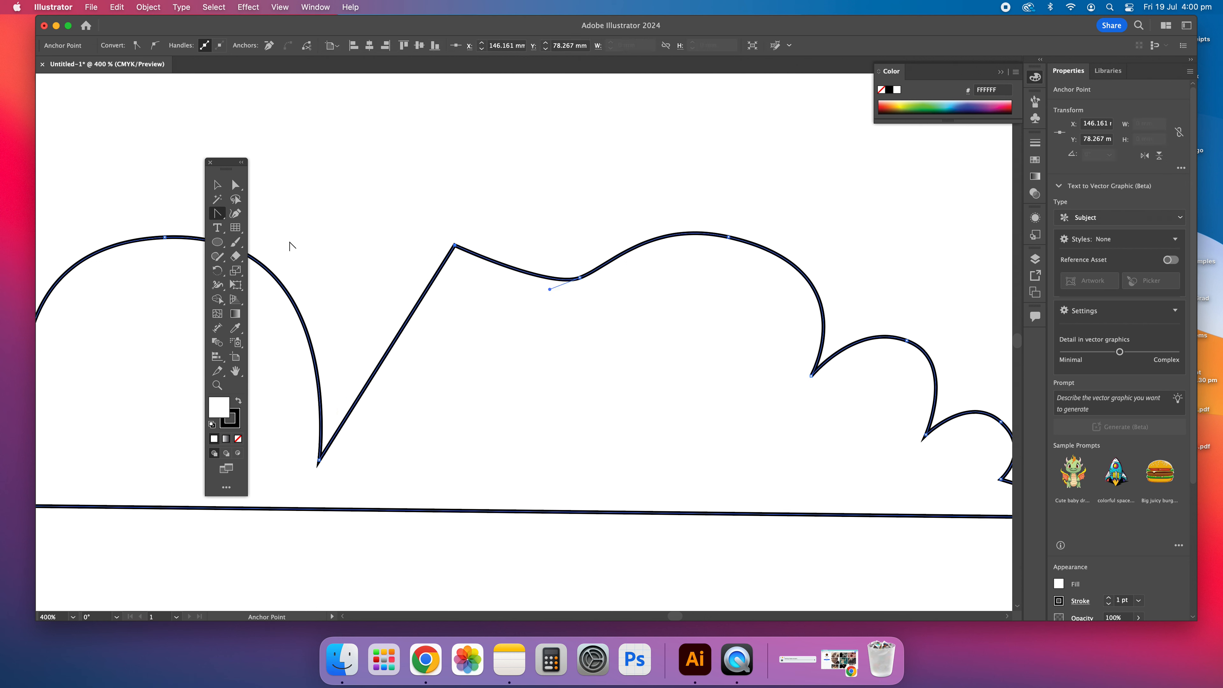
key("super+z")
mouse_move(524, 252)
left_mouse_down()
mouse_move(551, 230)
mouse_move(519, 237)
left_mouse_up()
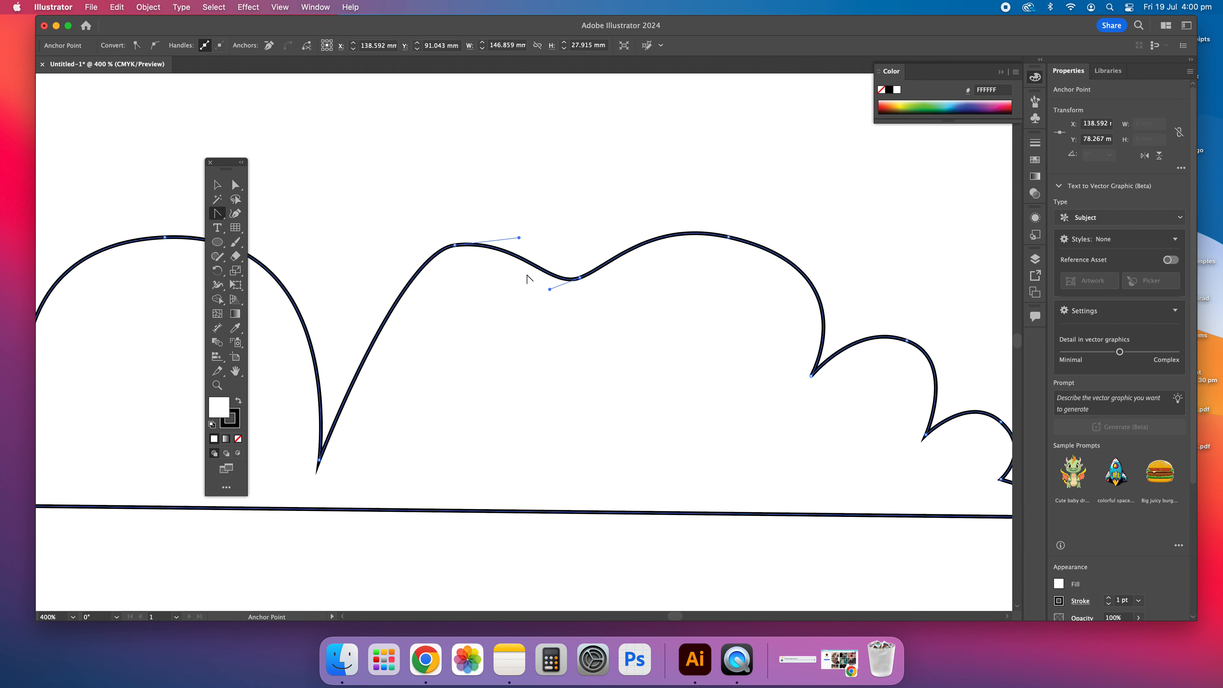
Try to round the notch between the first and second bumps with the Anchor Point tool, and undo the change
scroll(436, 341, "left", 15)
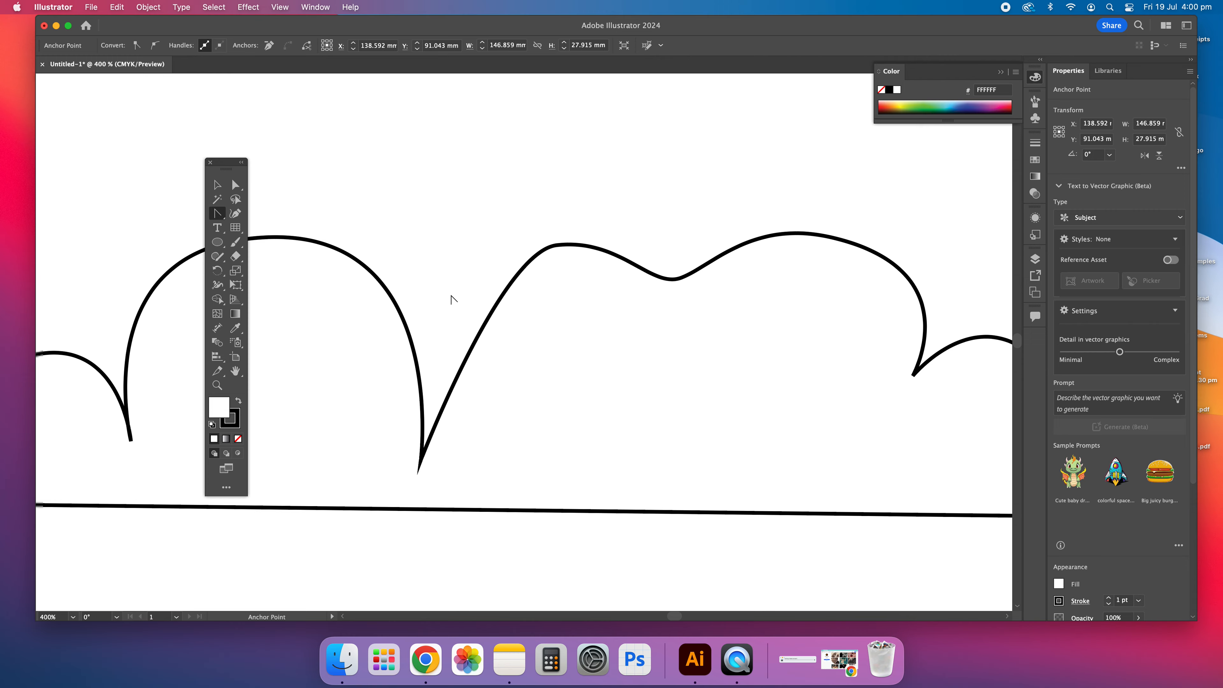
scroll(404, 279, "left", 1)
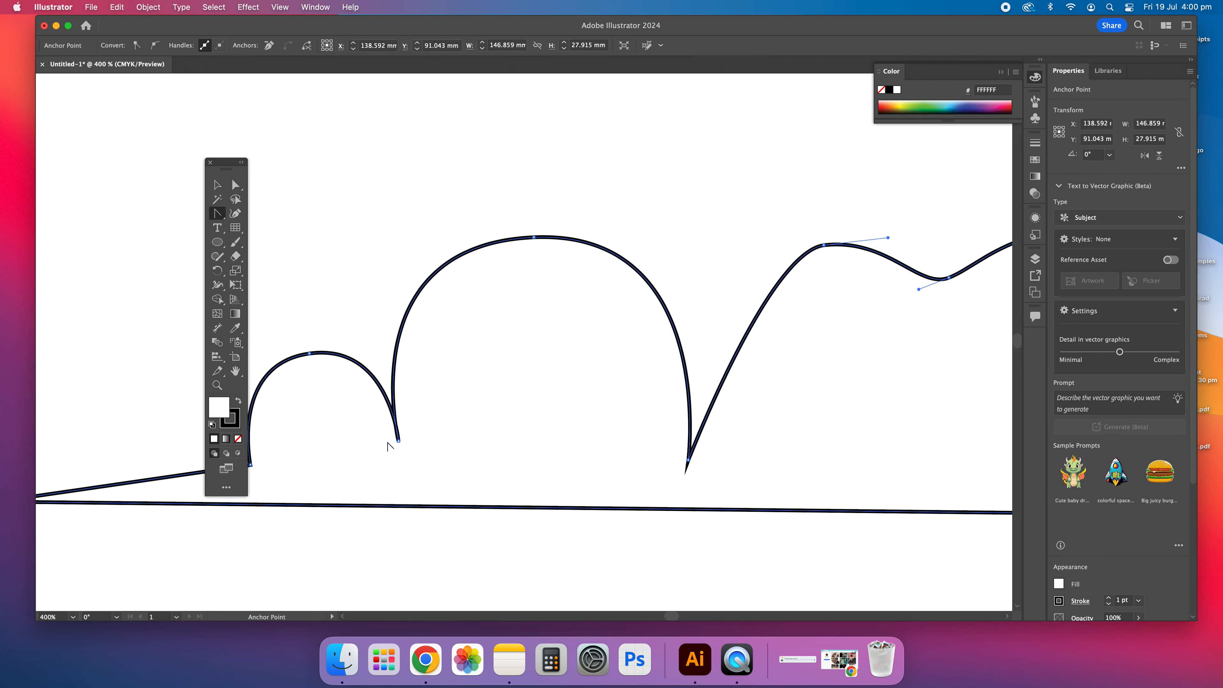
mouse_move(399, 442)
left_mouse_down()
mouse_move(451, 439)
mouse_move(410, 438)
mouse_move(447, 438)
mouse_move(421, 438)
mouse_move(417, 451)
mouse_move(440, 400)
mouse_move(396, 486)
mouse_move(445, 411)
mouse_move(404, 421)
mouse_move(474, 439)
mouse_move(414, 441)
left_mouse_up()
key("super+z")
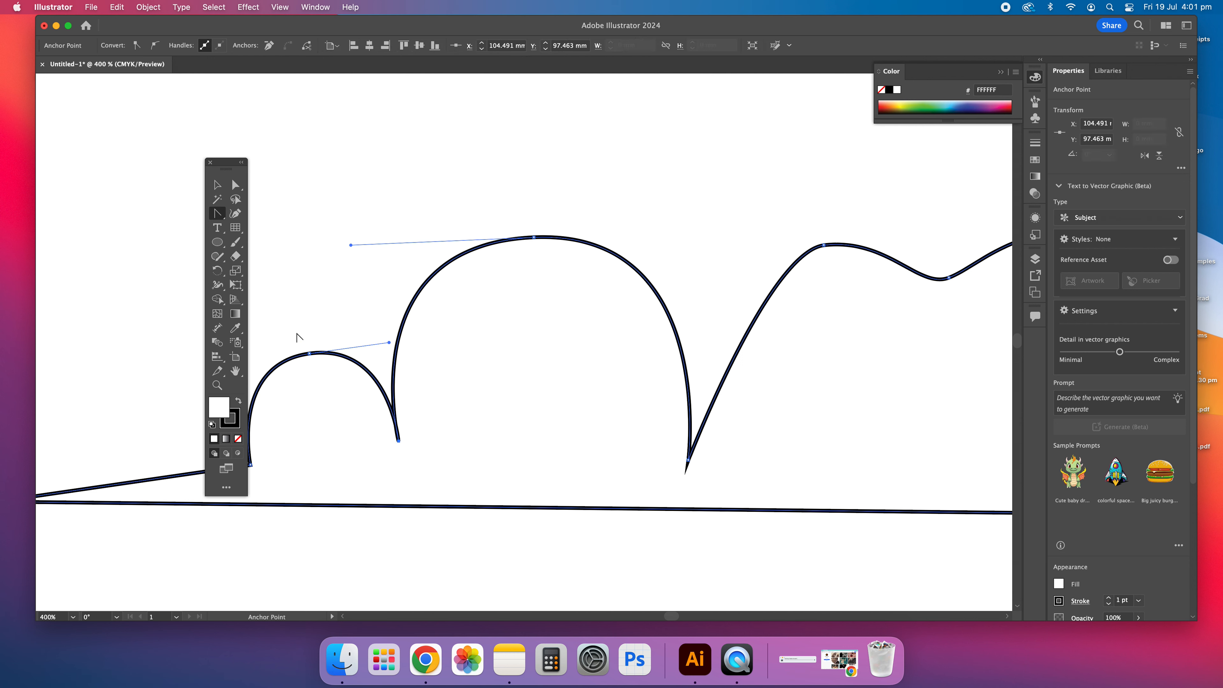
Shorten the left handle of the second bump's top anchor with the Anchor Point tool
left_click(218, 213)
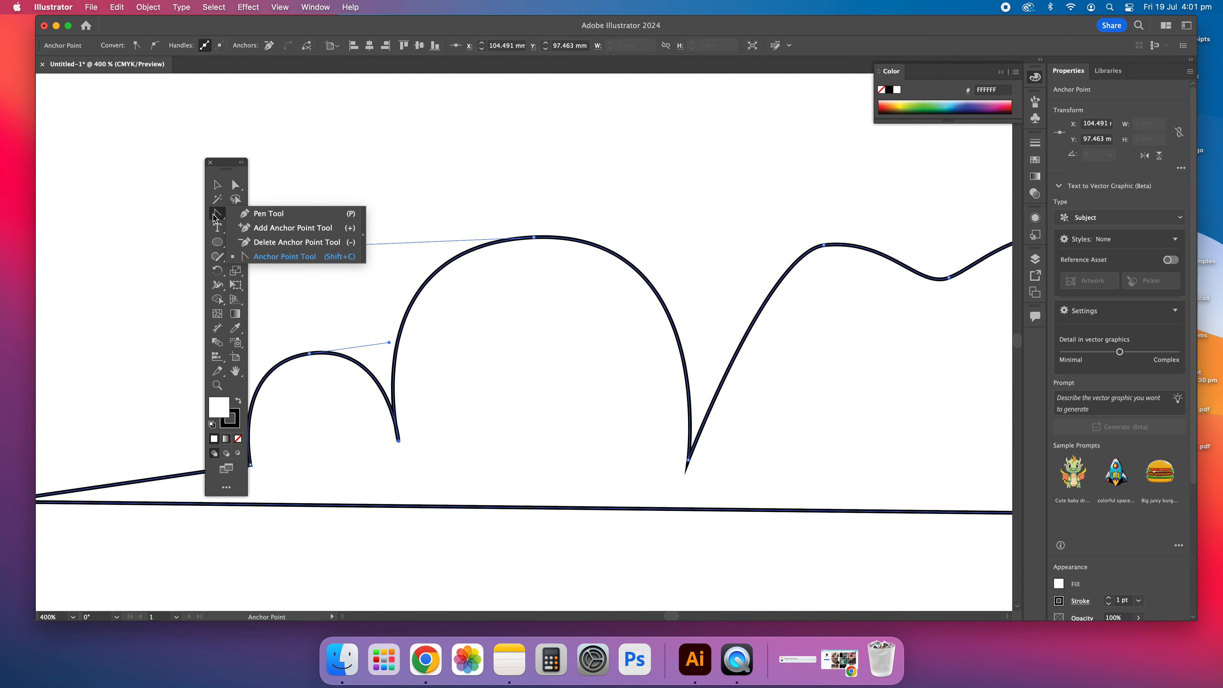
left_click(277, 260)
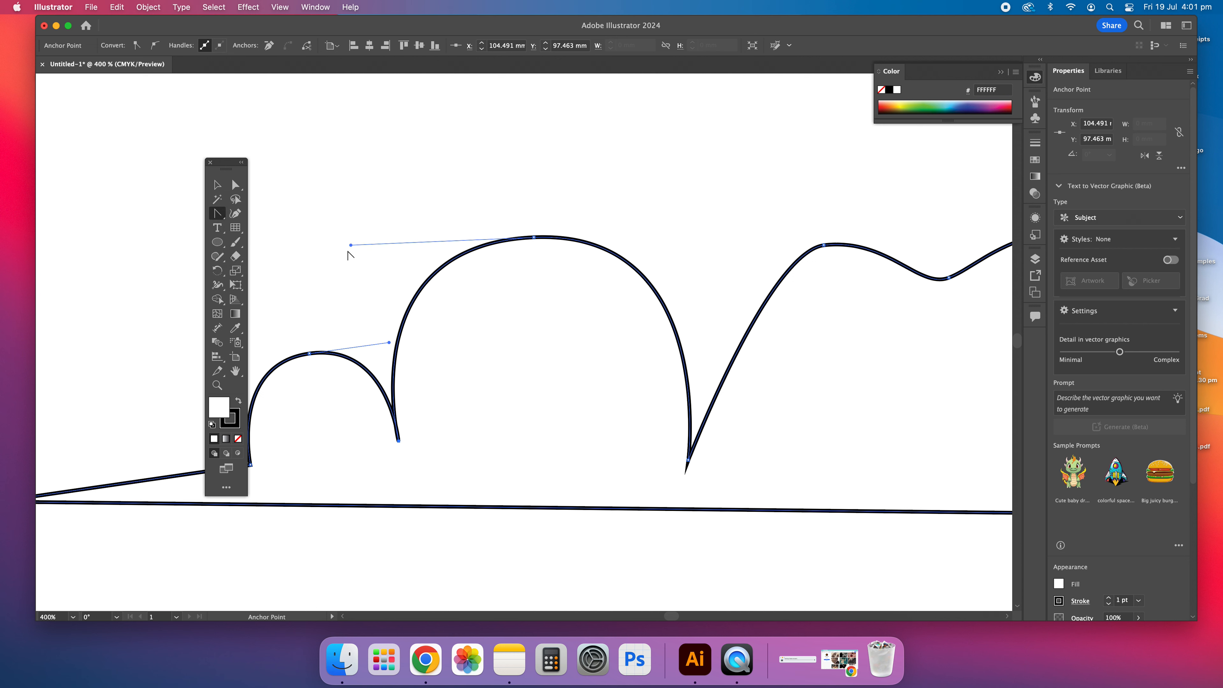
left_click_drag(351, 245, 422, 252)
Convert the second bump's top anchor to a corner point, and pull out level, symmetrical handles from it
left_click(534, 240)
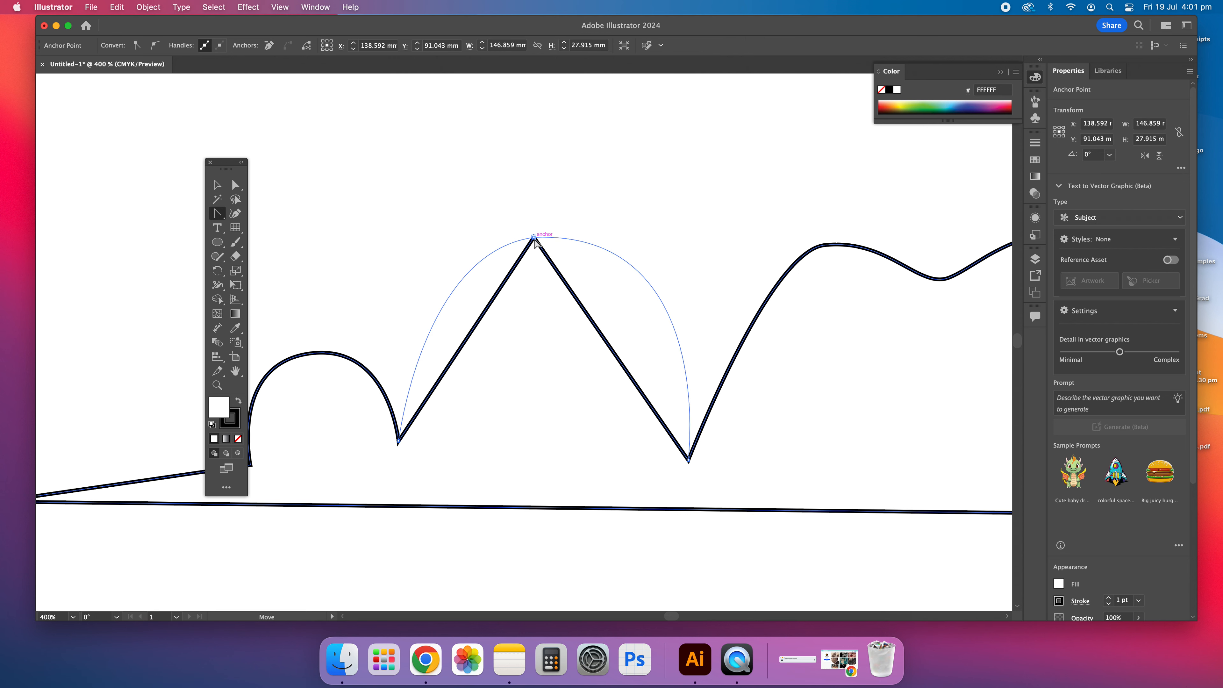
key("super+z")
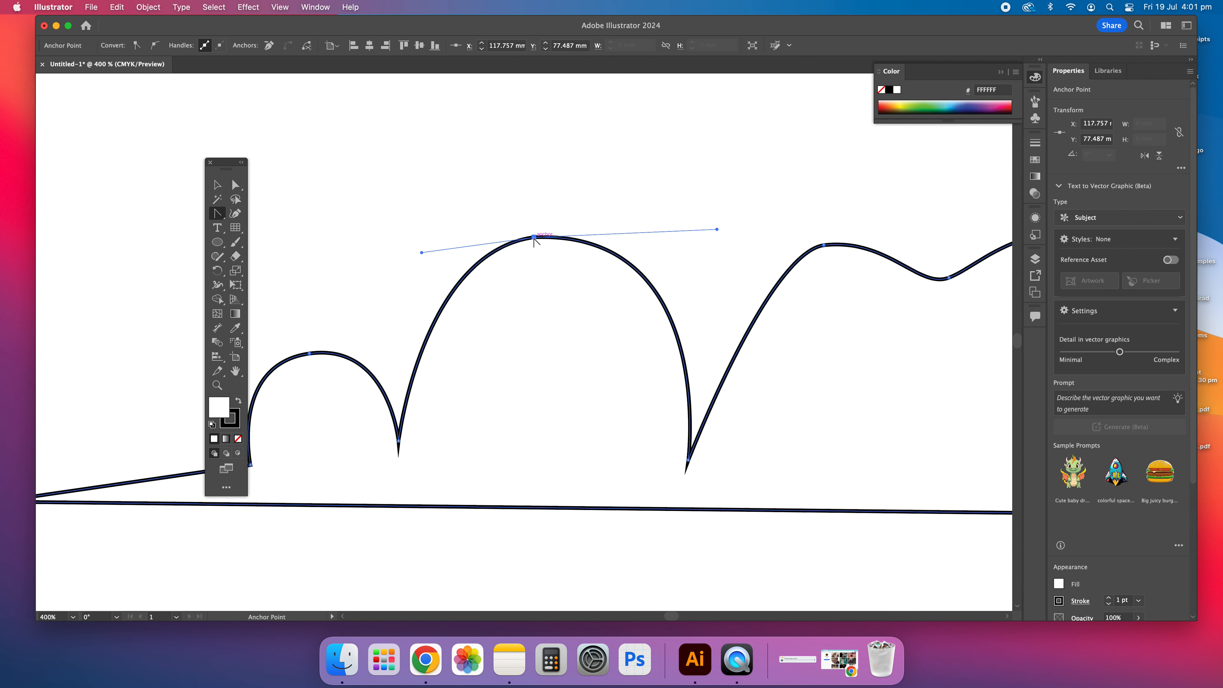
left_click(534, 238)
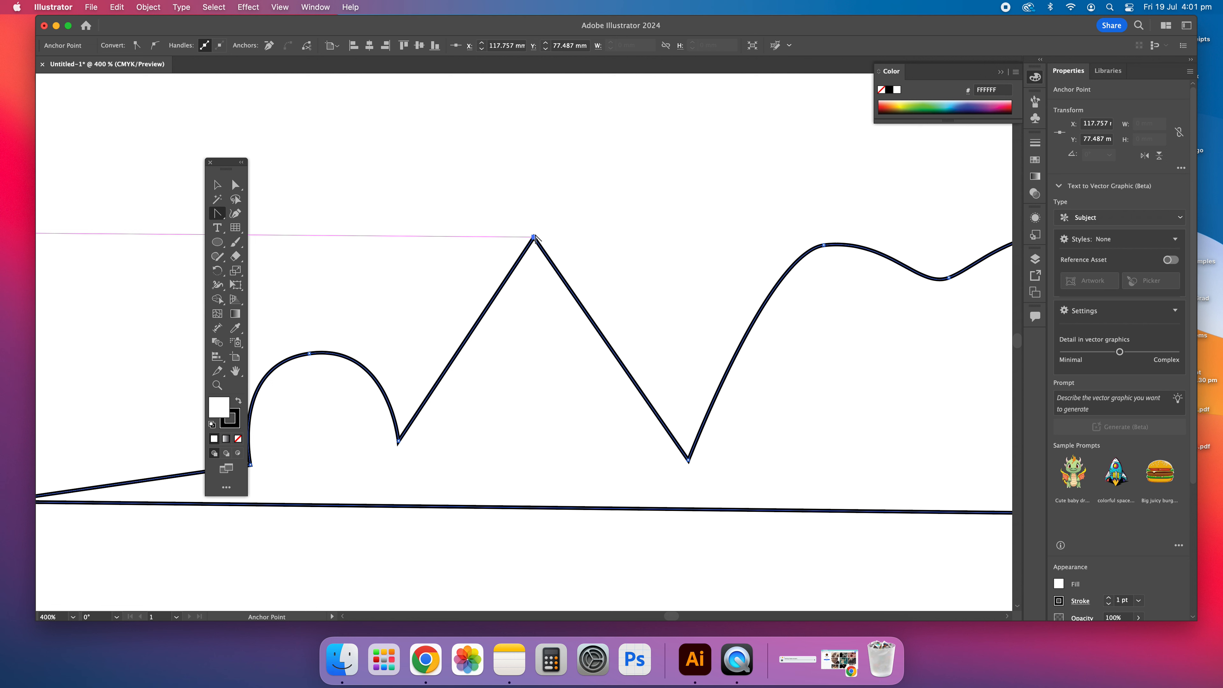
left_click_drag(534, 237, 660, 238)
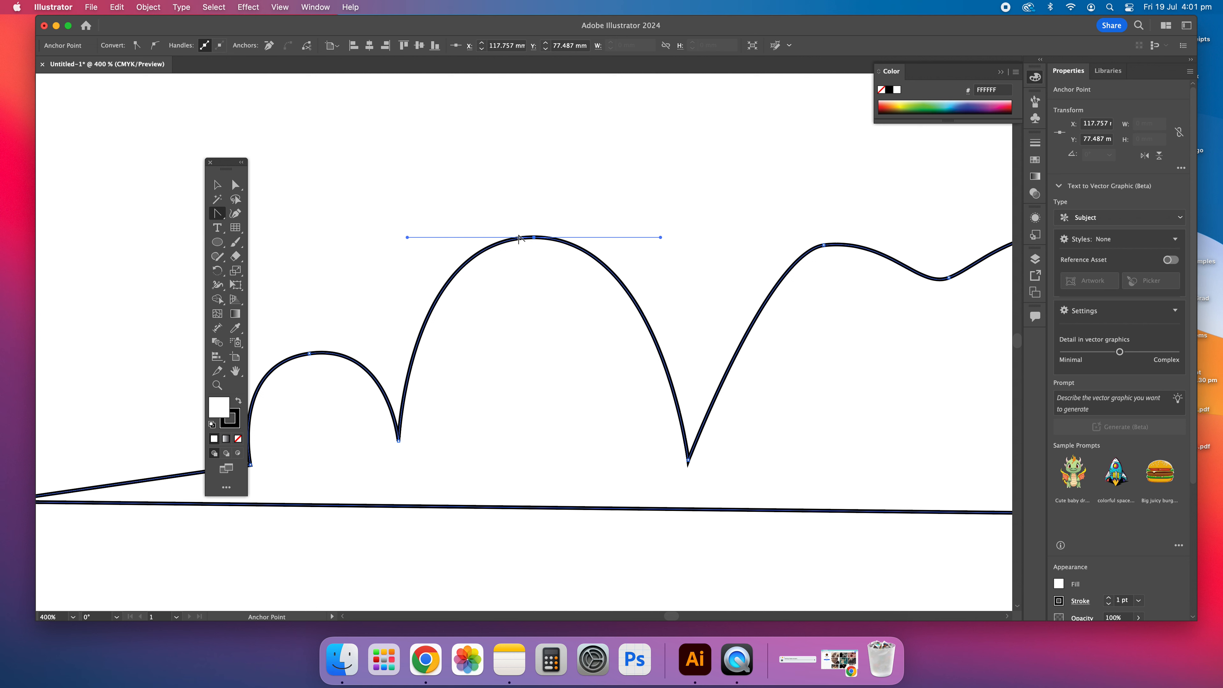
Smooth the notch between the first and second bumps with the Anchor Point tool, and convert it back to a corner point
left_click(217, 213)
left_click(284, 257)
left_click(398, 440)
left_click_drag(398, 440, 446, 439)
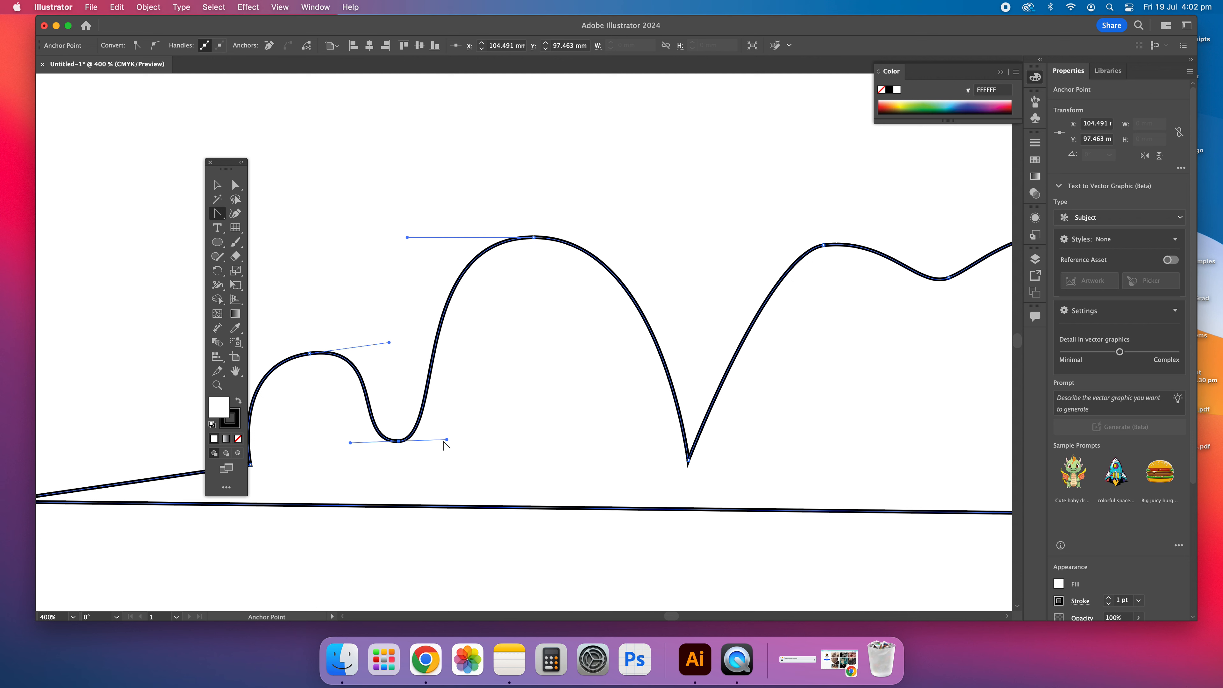
left_click(398, 440)
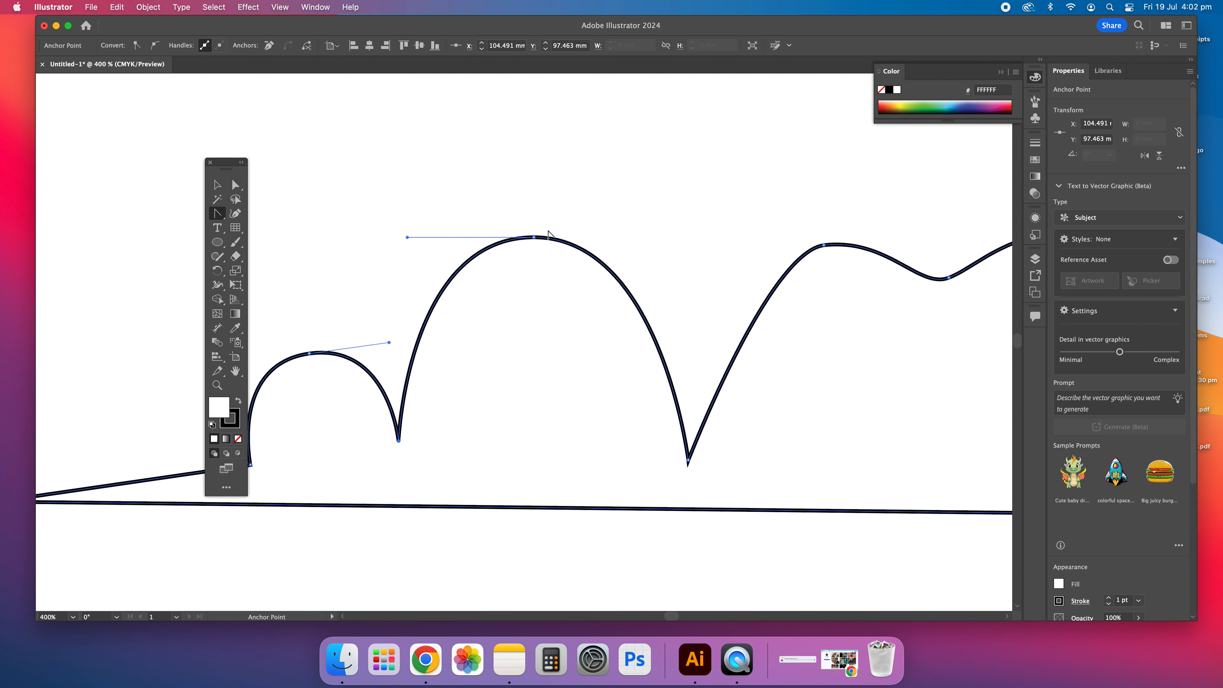
Pull new handles out of the second bump's top anchor, tilted slightly upward to the right, and deselect the cloud
left_click_drag(533, 237, 647, 229)
key("v")
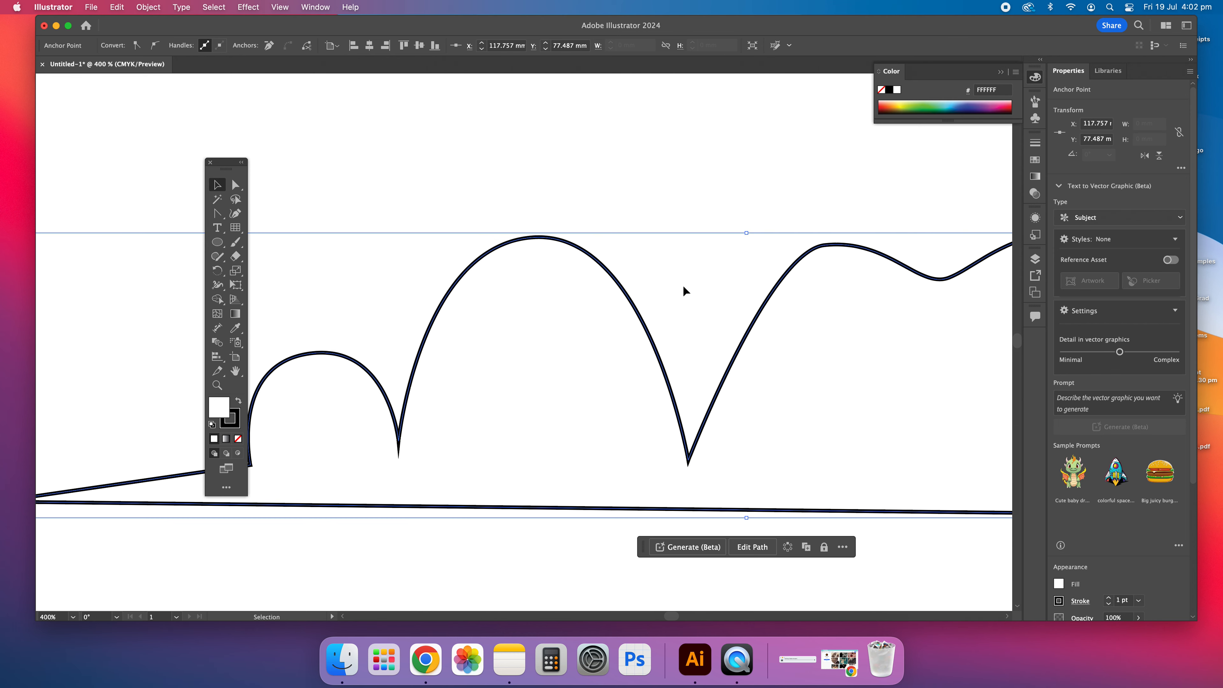
left_click(712, 277)
scroll(701, 282, "down", 5)
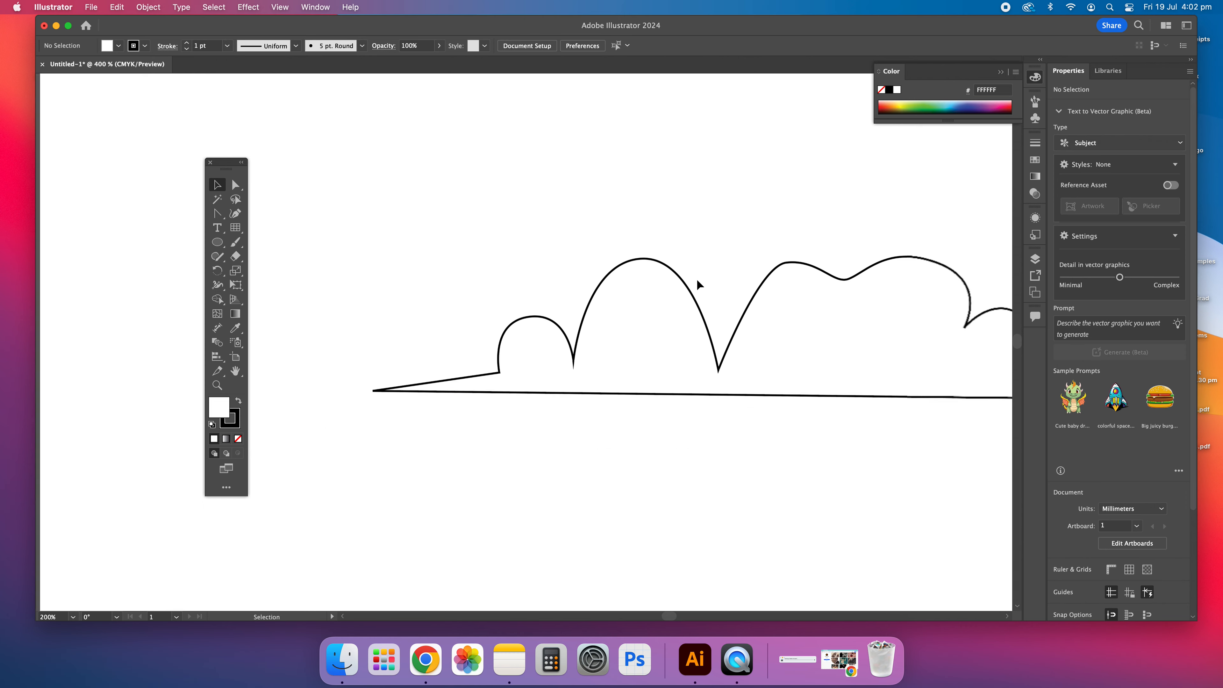
scroll(696, 277, "up", 3)
scroll(695, 276, "right", 5)
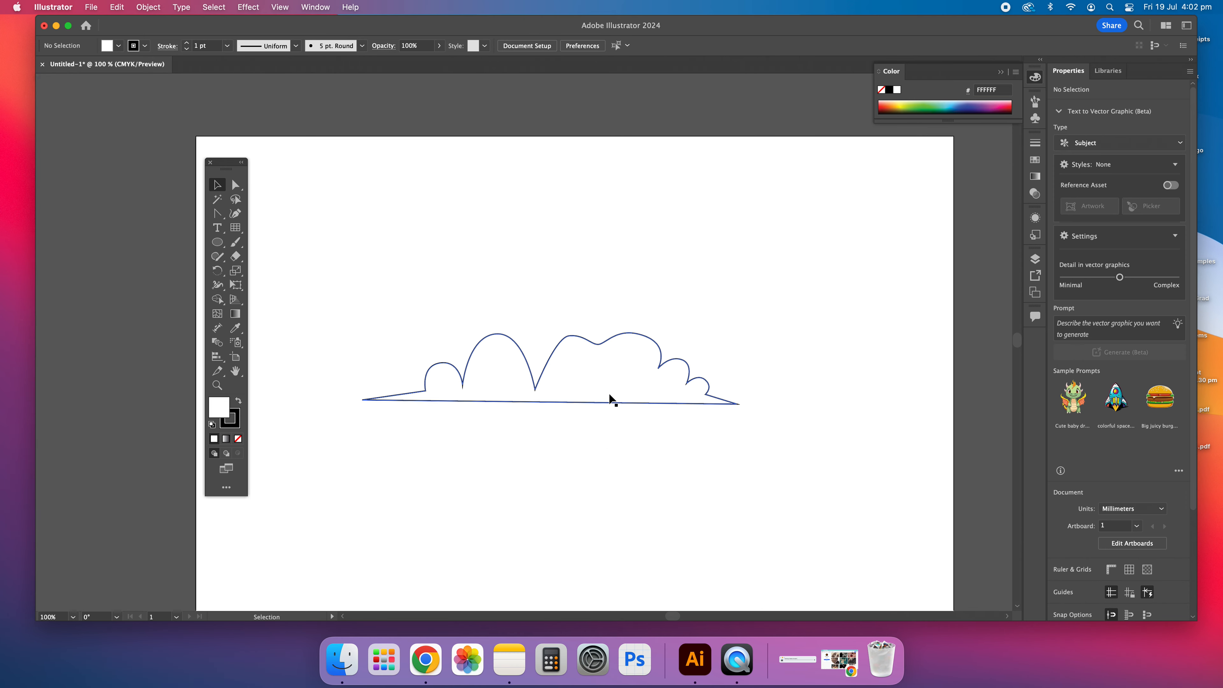
Move the dip anchor between the third and fourth bumps to about X 166 mm, Y 95 mm, and convert it to a corner point
scroll(644, 355, "up", 5)
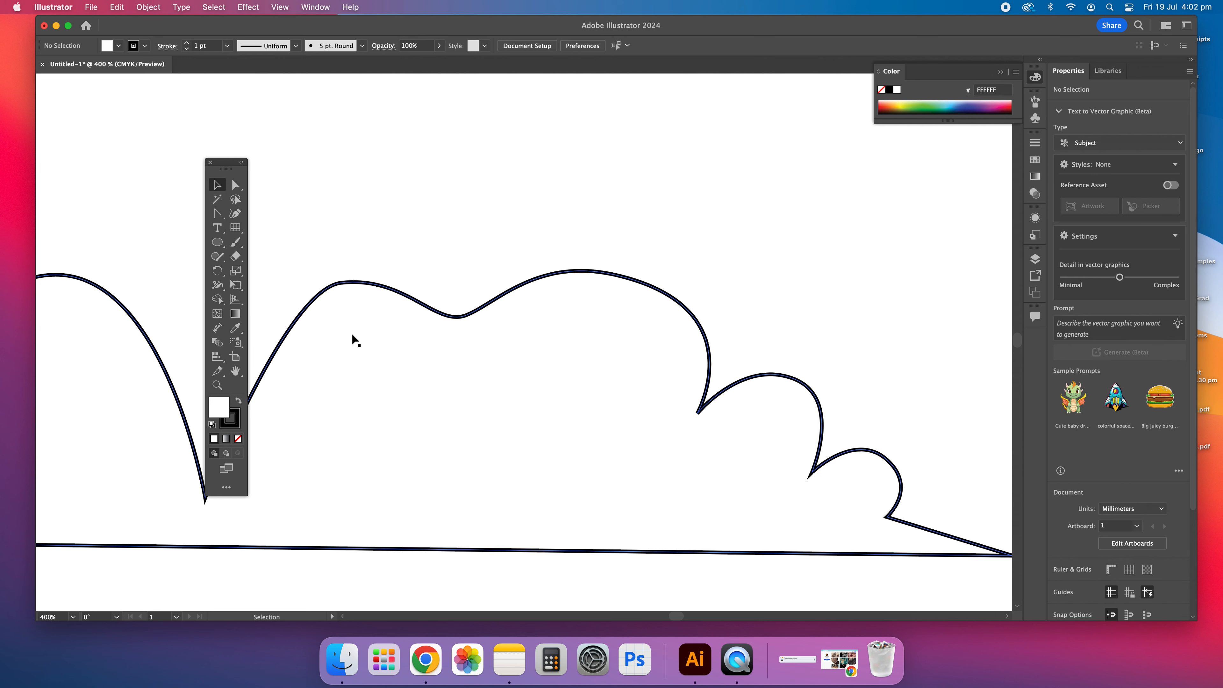
left_click(236, 185)
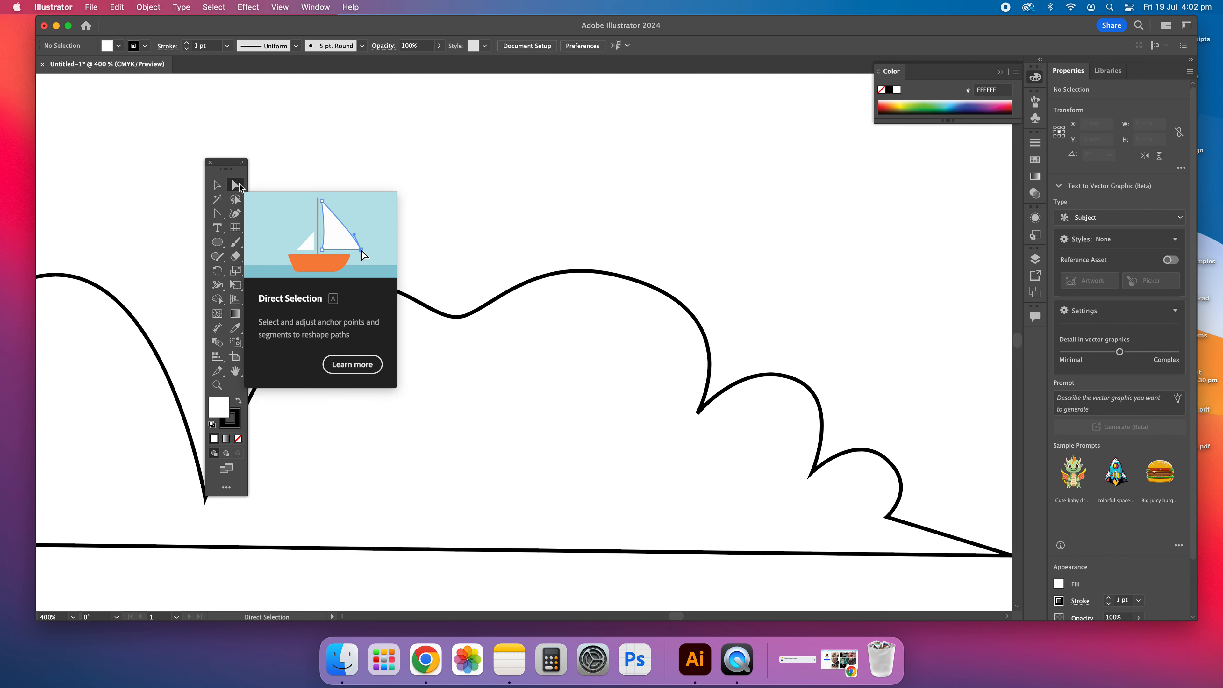
left_click(463, 316)
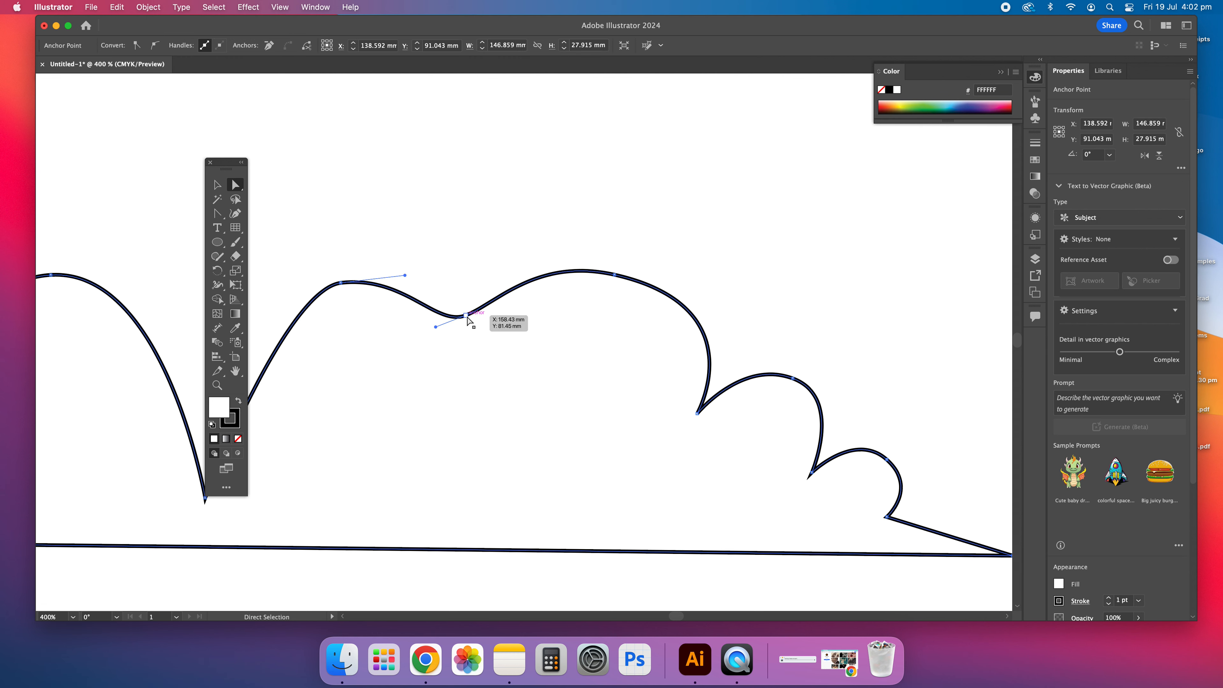
left_click_drag(466, 317, 540, 450)
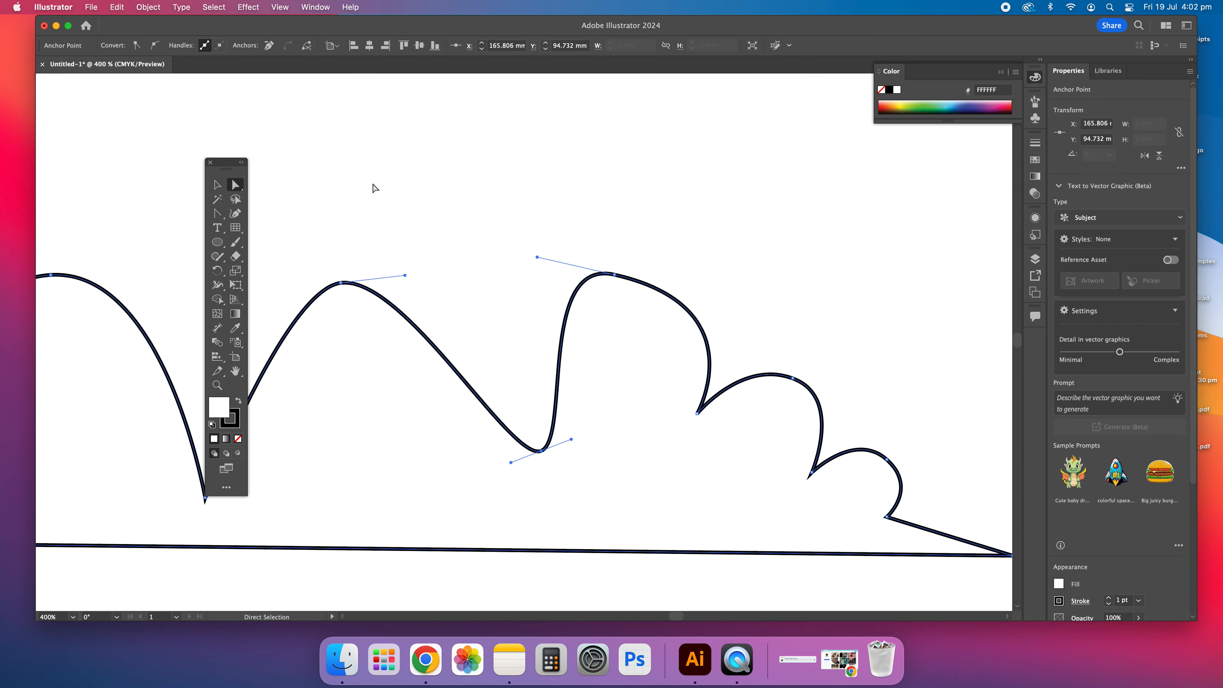
left_click(217, 213)
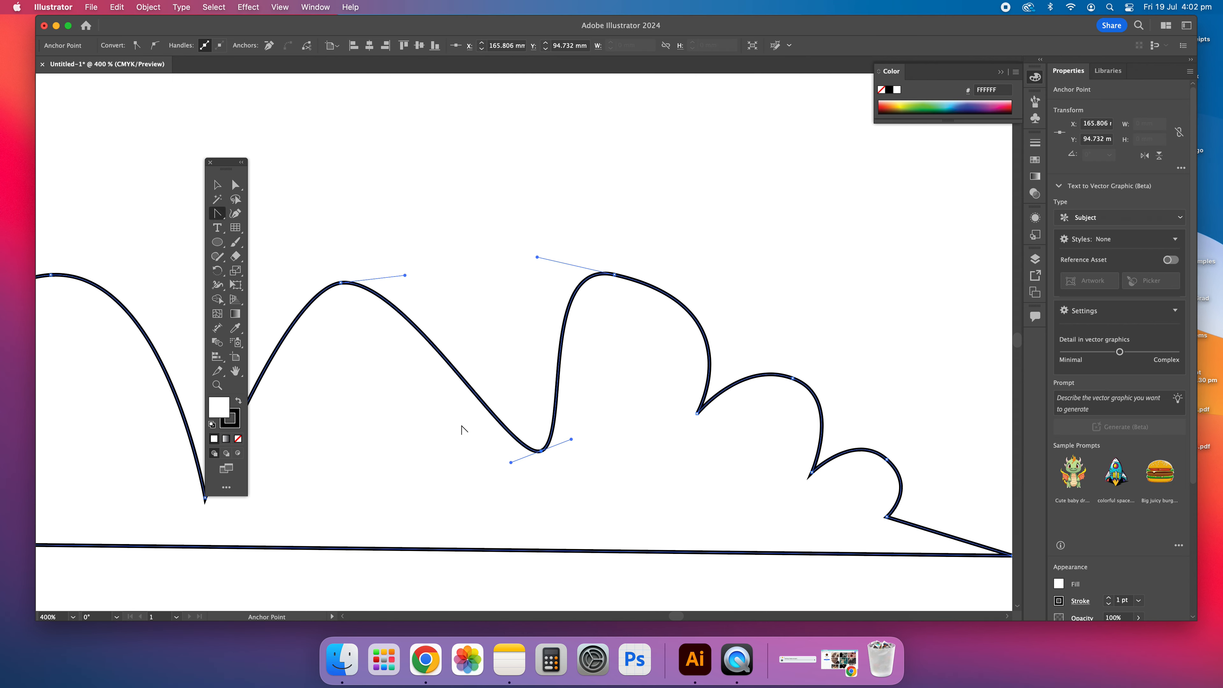
left_click(541, 450)
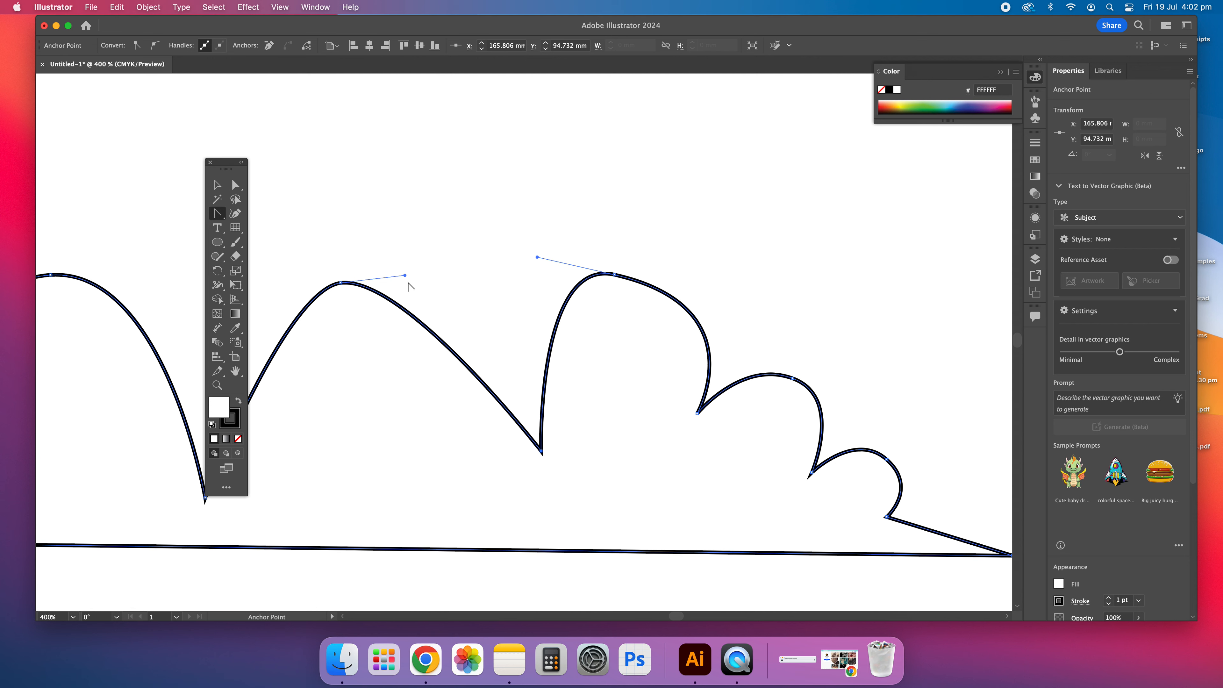
Lengthen the right and left handles of the third bump's top anchor to make the bump fuller on both sides
left_click_drag(405, 276, 495, 267)
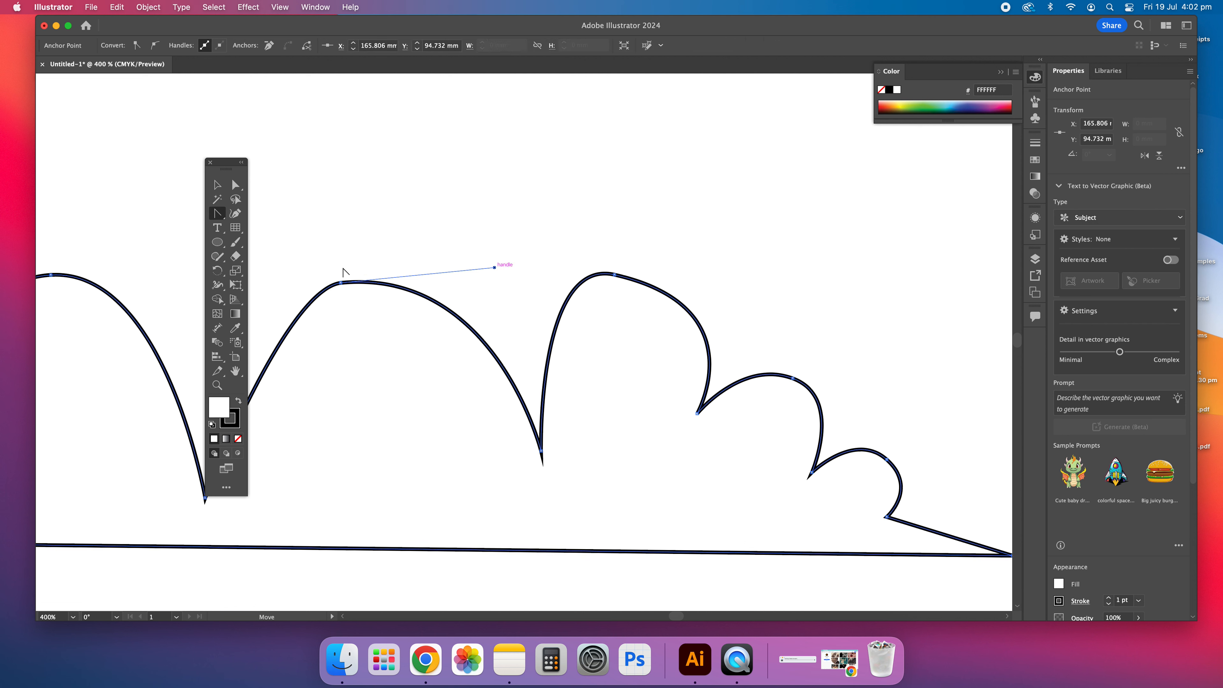
left_click(340, 283)
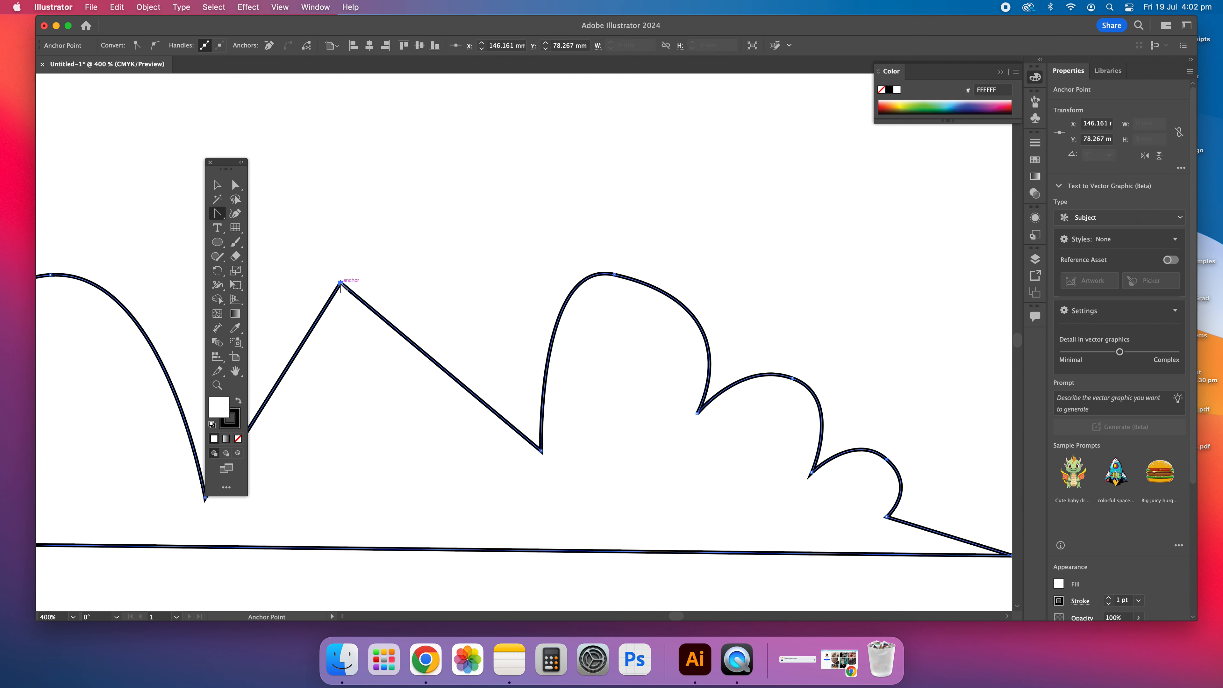
key("super+z")
left_click_drag(285, 290, 235, 289)
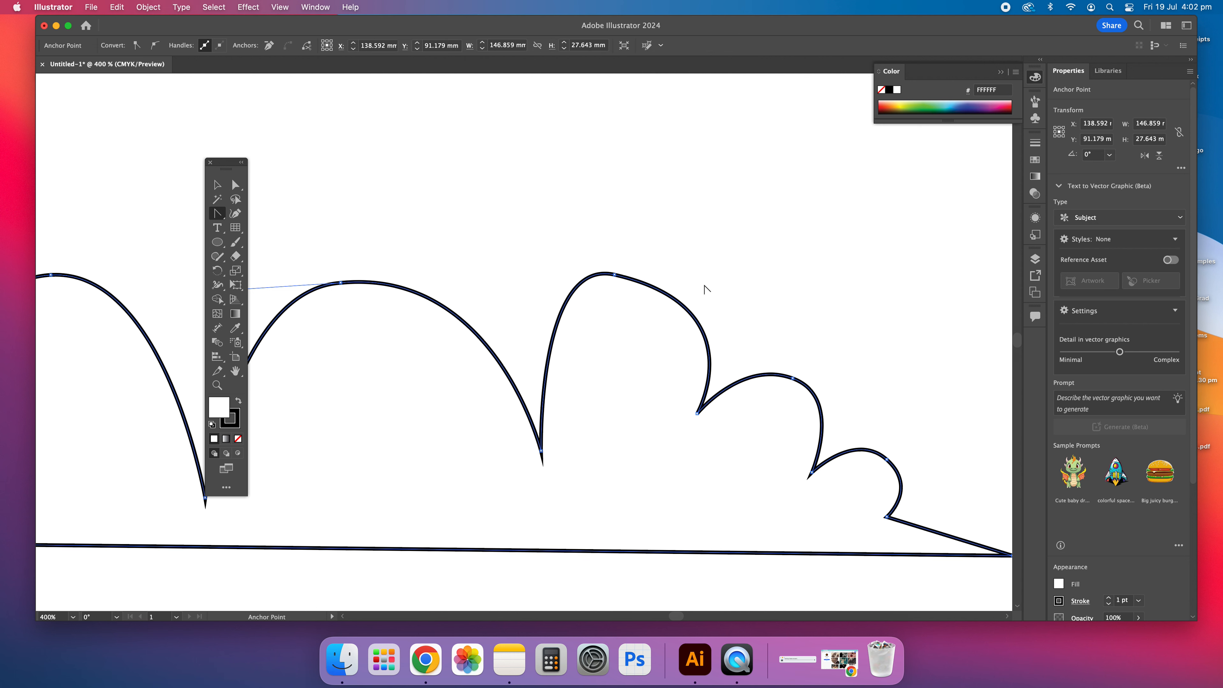
Convert the fourth bump's top anchor to a corner, pull out new handles with the Anchor Point tool, and shorten the left one
left_click(615, 275)
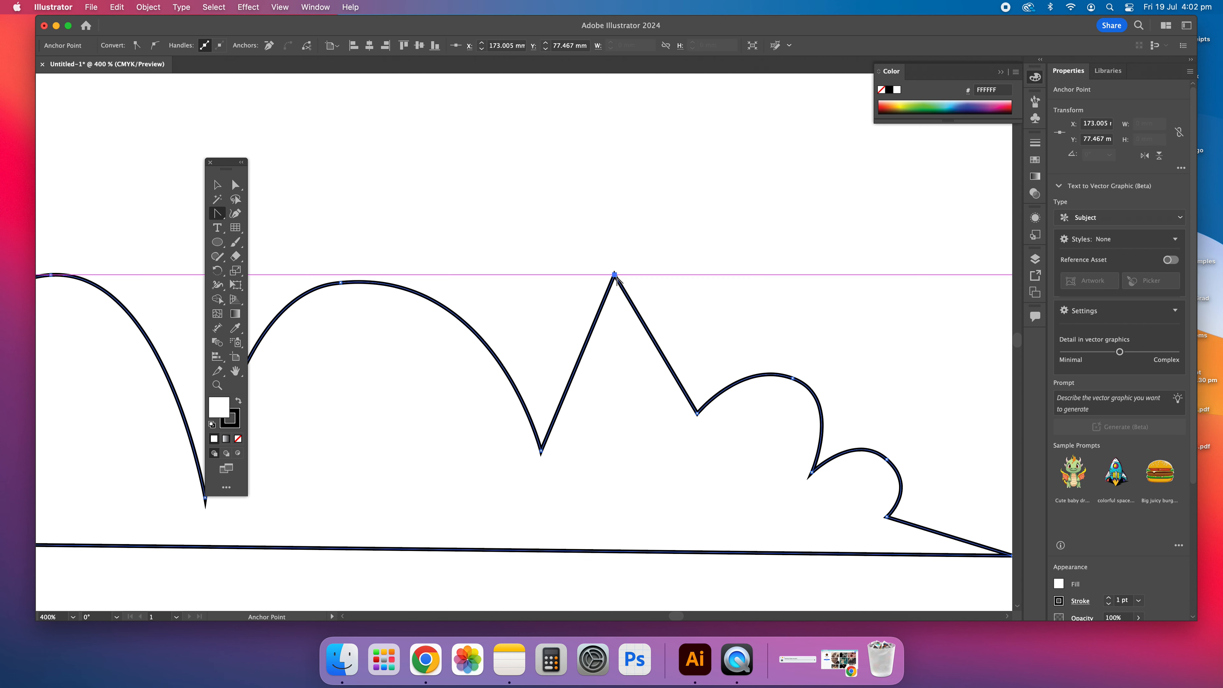
left_click_drag(612, 278, 725, 298)
left_click(611, 279)
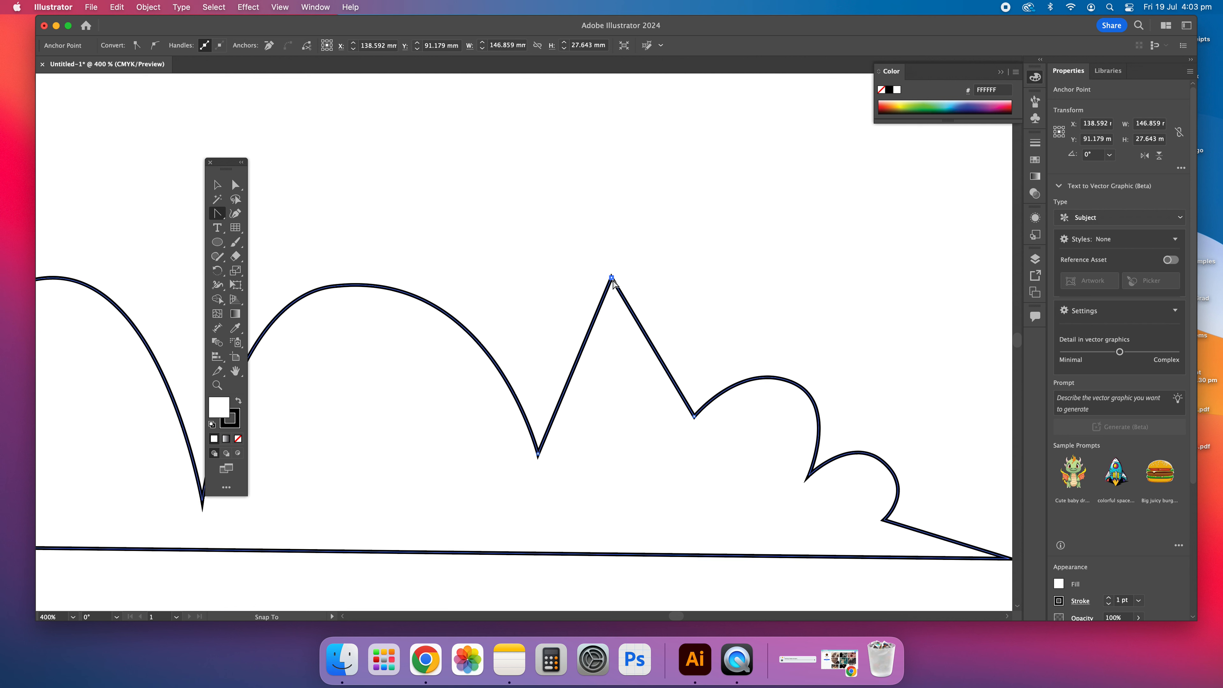
key("super+z")
mouse_move(534, 261)
left_mouse_down()
mouse_move(547, 286)
mouse_move(517, 279)
mouse_move(532, 295)
mouse_move(566, 266)
mouse_move(554, 271)
left_mouse_up()
left_click(611, 279)
key("super+z")
Lower the fourth bump's top anchor to about X 173 mm, Y 83 mm, and lengthen its left handle slightly
left_click(240, 189)
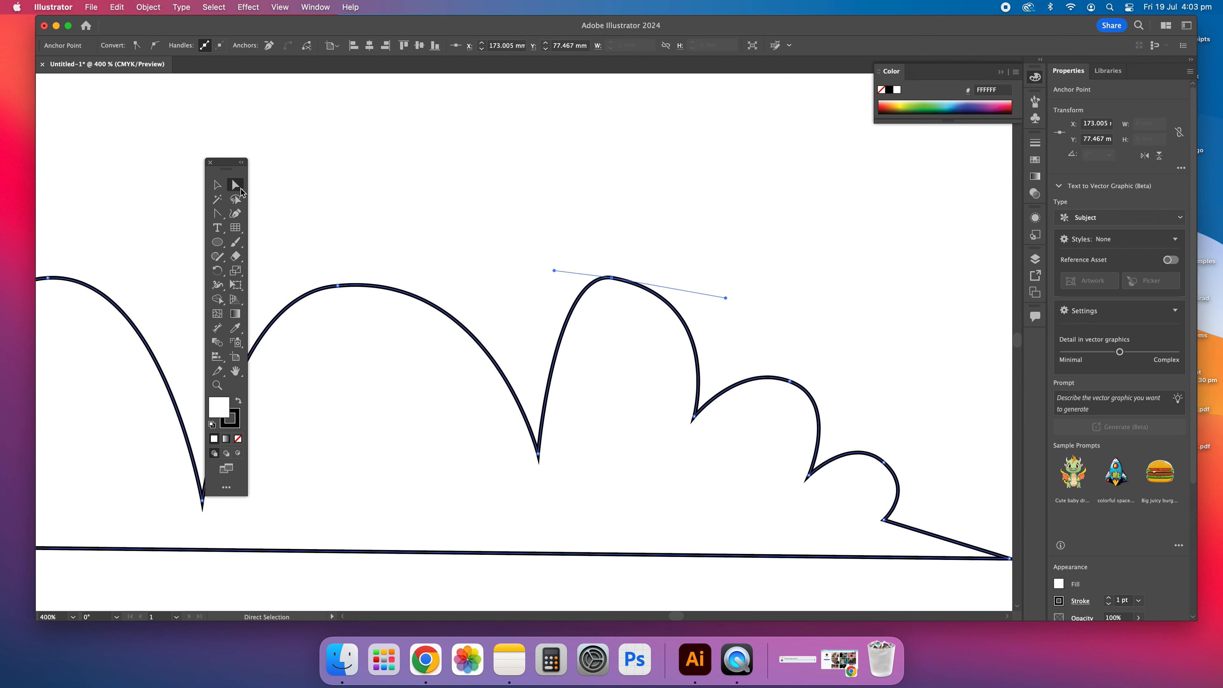
left_click_drag(612, 278, 609, 336)
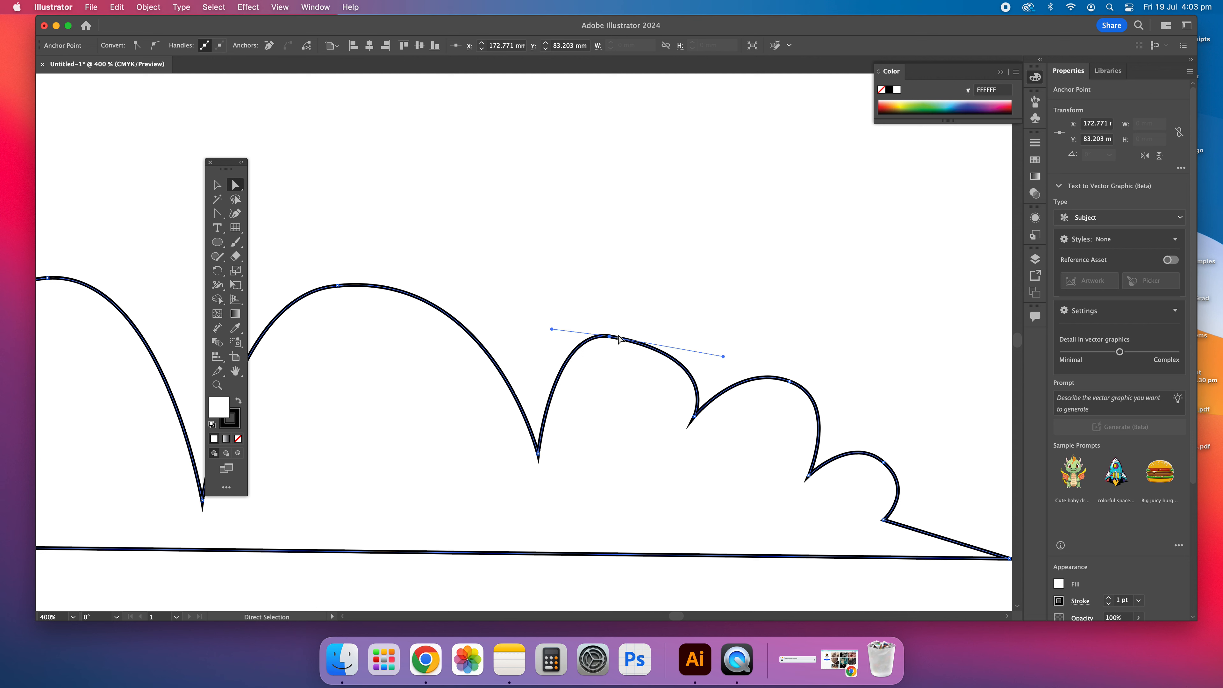
left_click(221, 216)
left_click_drag(551, 329, 535, 330)
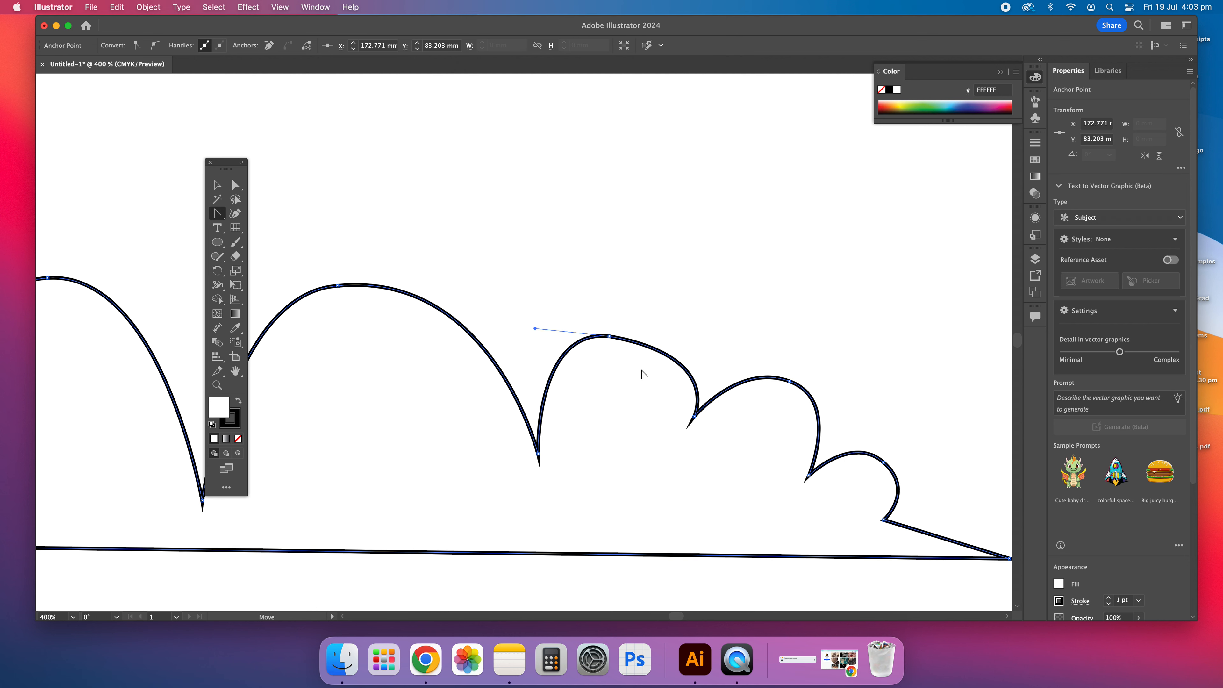
Raise the right handle of the fourth bump's top anchor slightly and deselect the cloud path
left_click(609, 337)
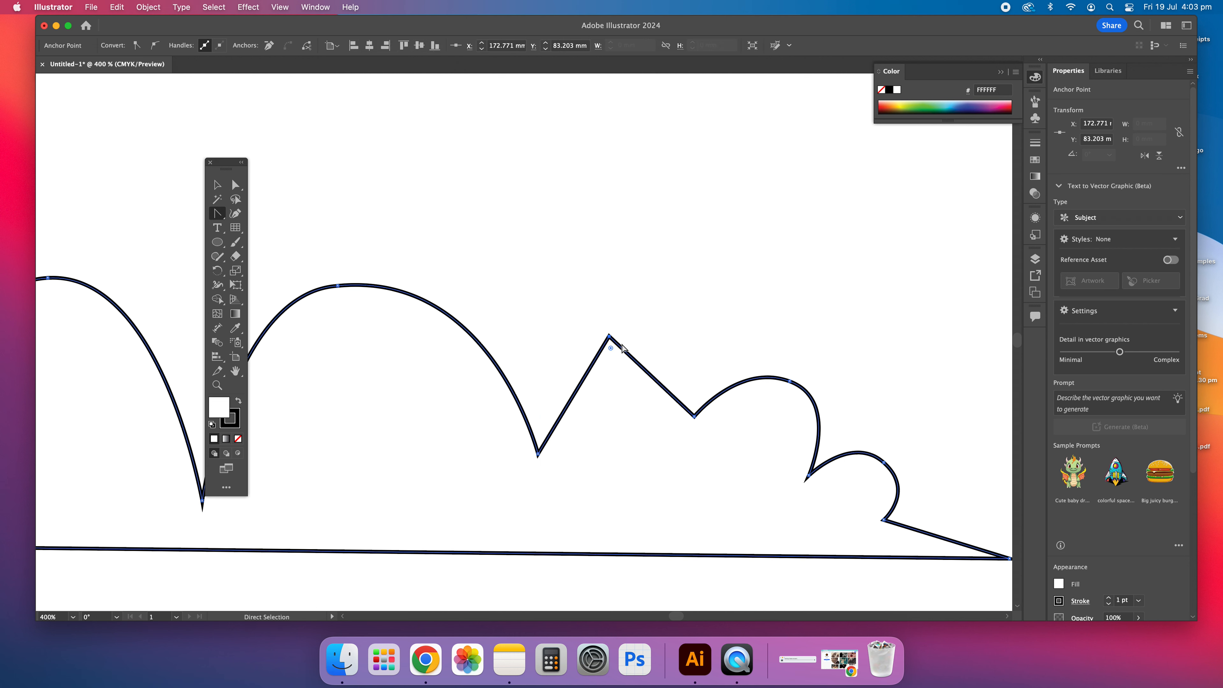
key("super+z")
mouse_move(722, 355)
left_mouse_down()
mouse_move(694, 349)
mouse_move(723, 344)
mouse_move(726, 328)
mouse_move(714, 343)
left_mouse_up()
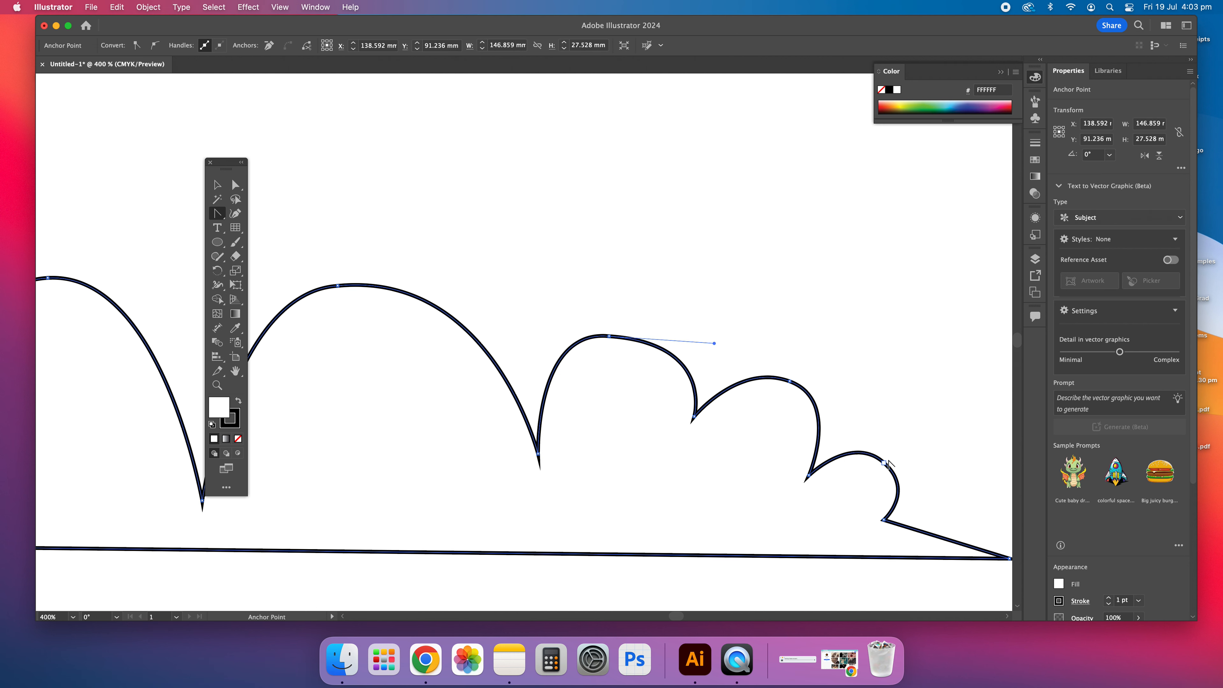
key("v")
left_click(700, 243)
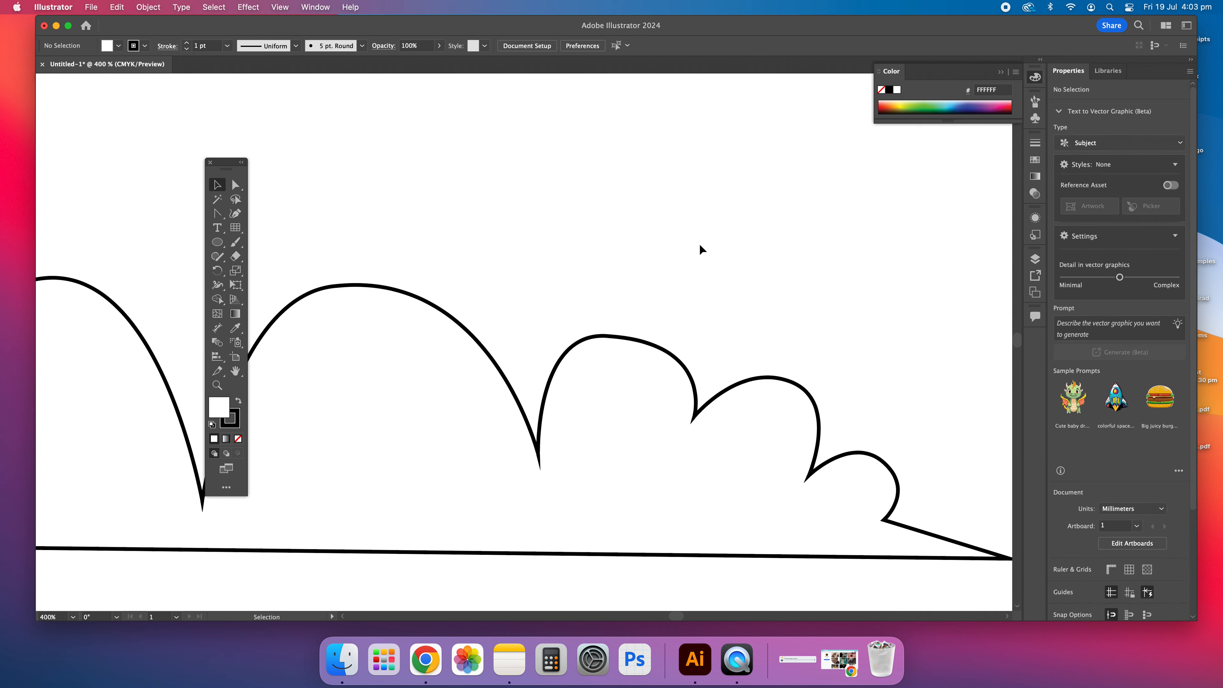
scroll(697, 248, "down", 6)
scroll(698, 249, "up", 3)
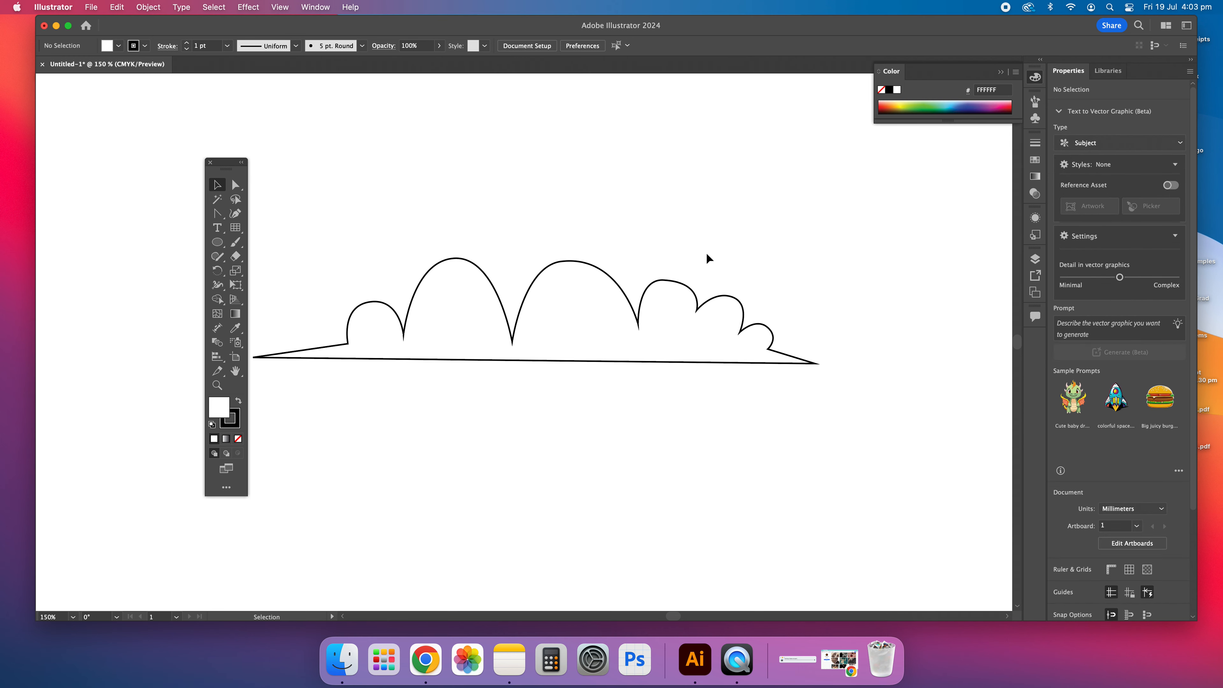
scroll(706, 255, "up", 3)
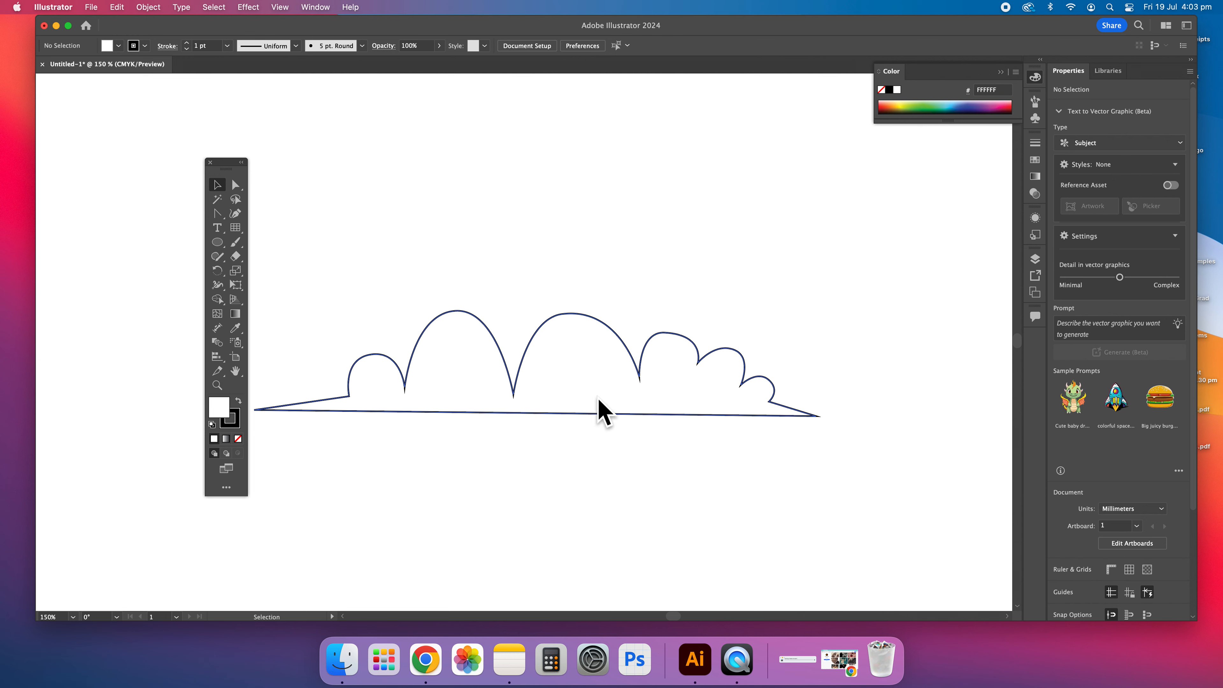
Pull out horizontal handles from the dip anchor between the second and third bumps with the Anchor Point tool to round it
left_click(217, 213)
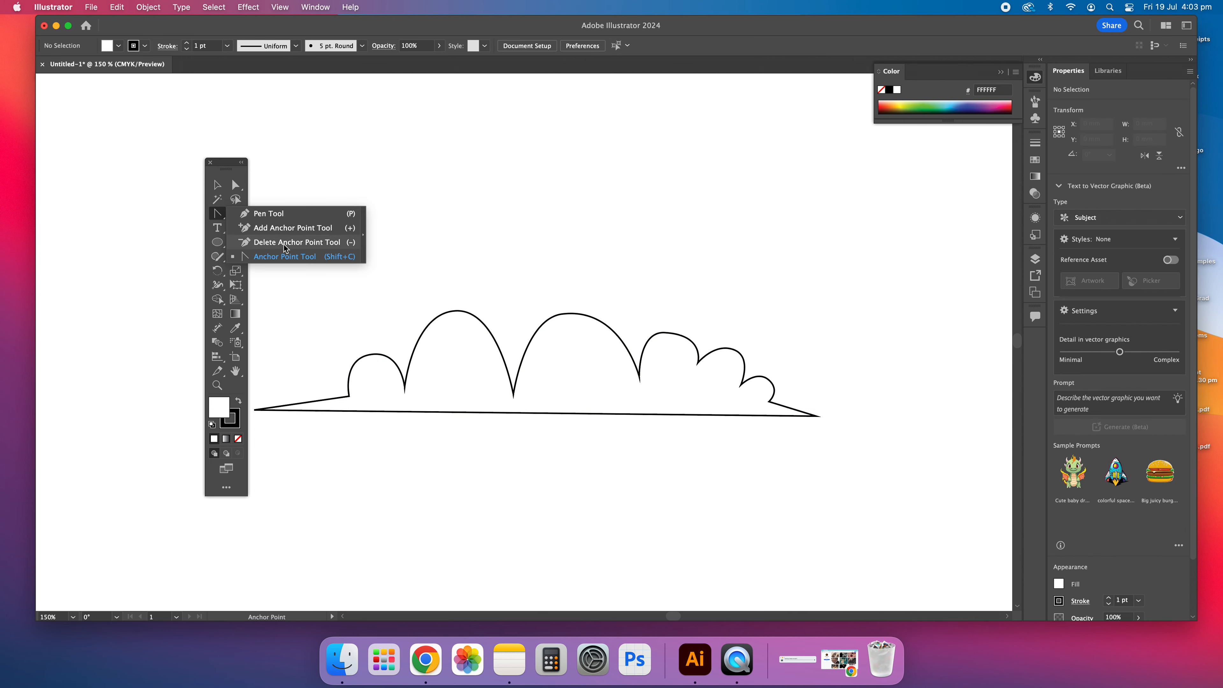
left_click(285, 257)
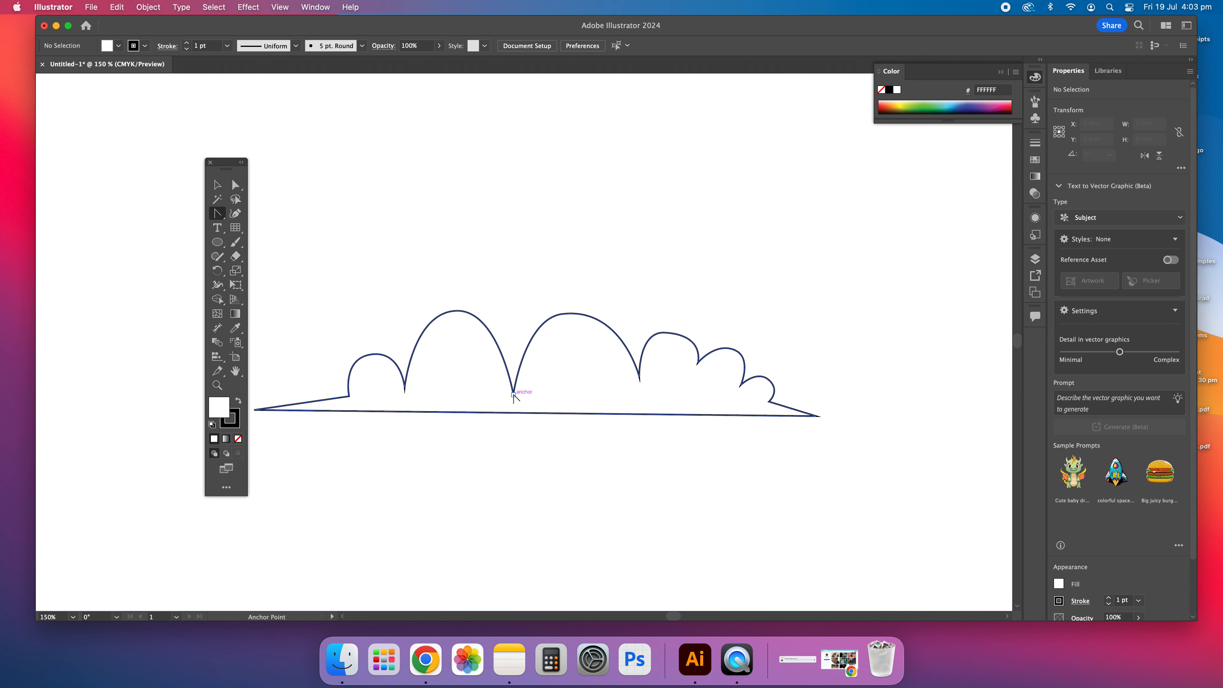
scroll(514, 395, "up", 5)
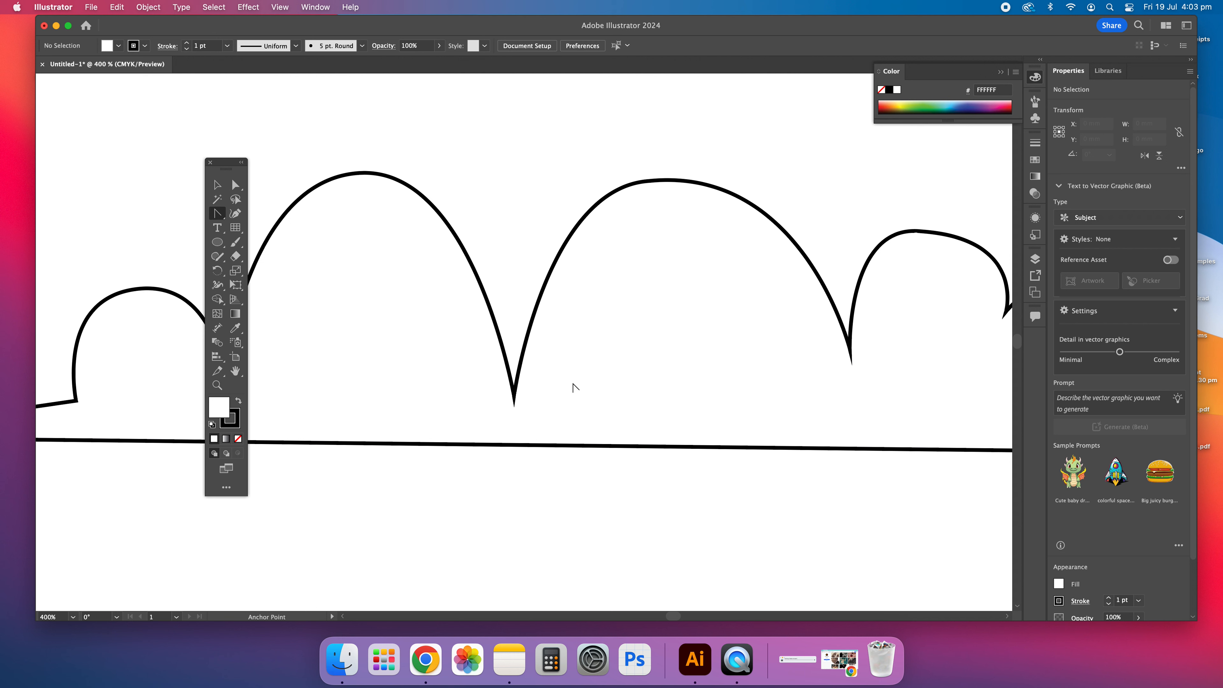
left_click(514, 395)
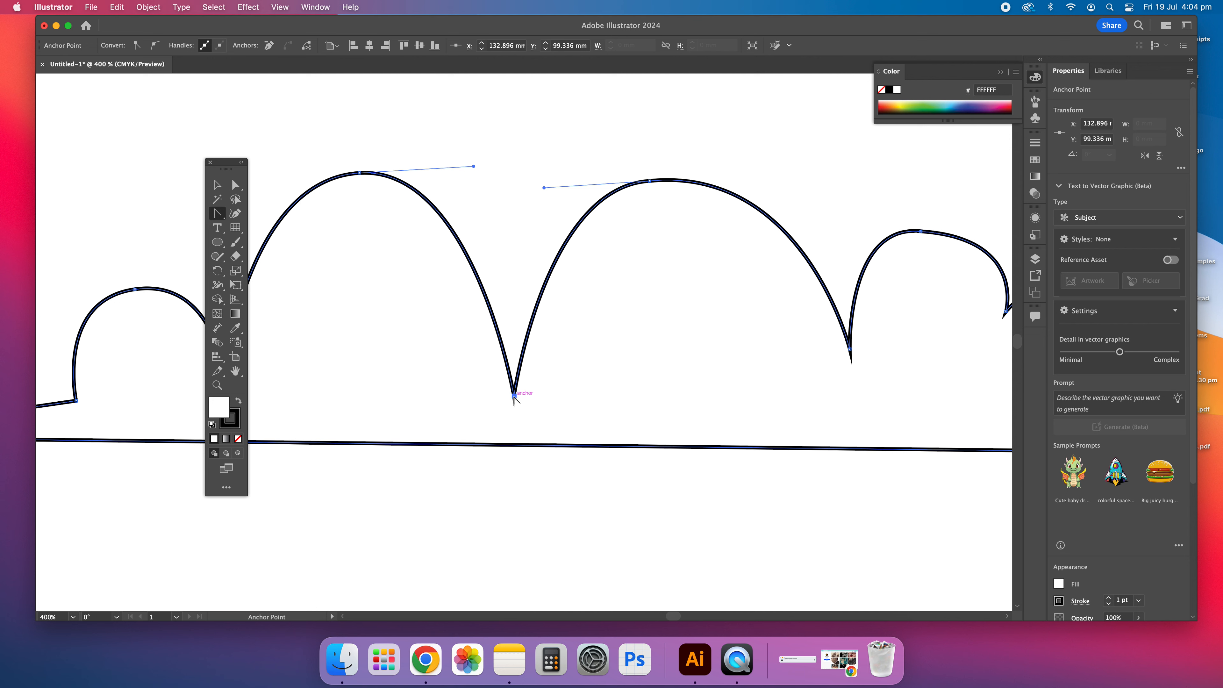
left_click_drag(514, 396, 552, 395)
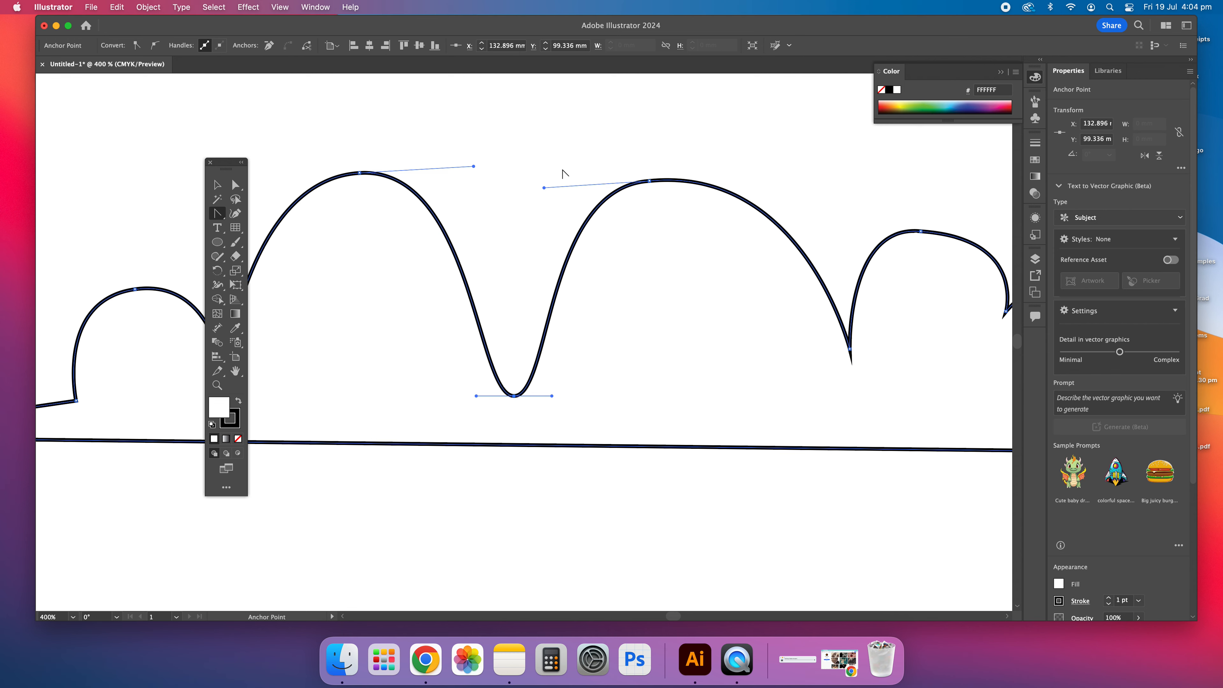
Pull out new, longer handles from the third bump's top anchor with the Anchor Point tool to make its left side fuller
left_click_drag(544, 188, 493, 209)
key("cmd+z")
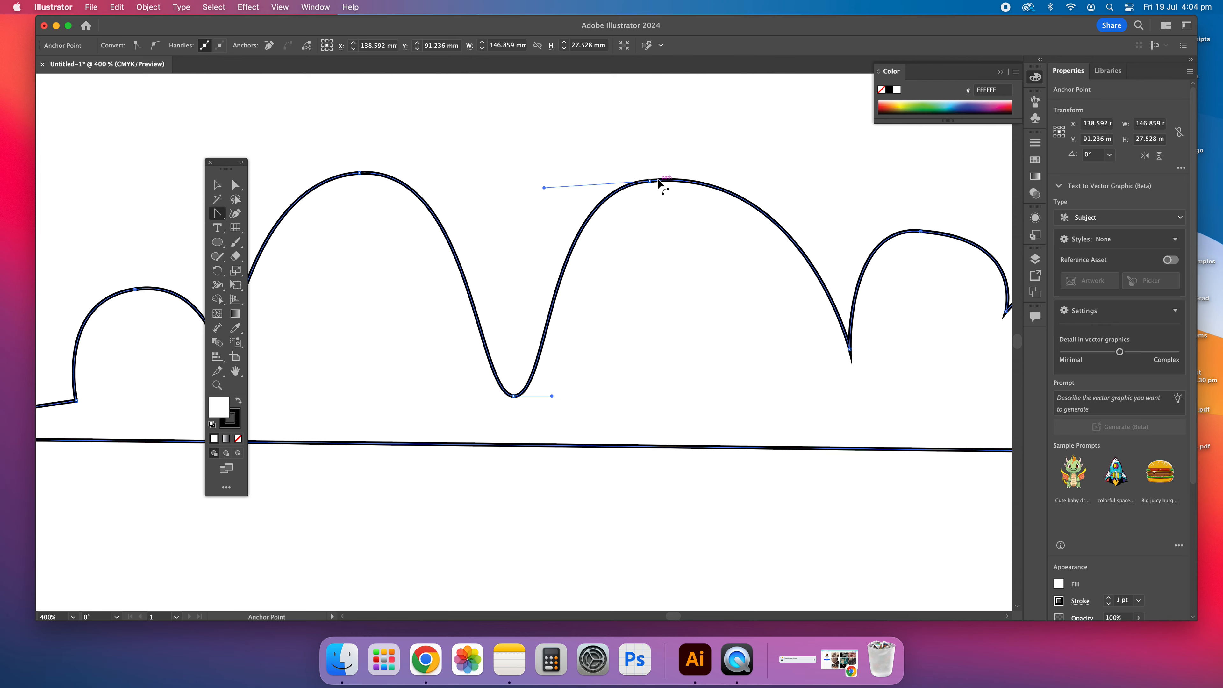
left_click_drag(651, 183, 801, 156)
Lower the third bump's top anchor to about X 149 mm, Y 86 mm with the Direct Selection tool, and deselect the path
left_click(217, 185)
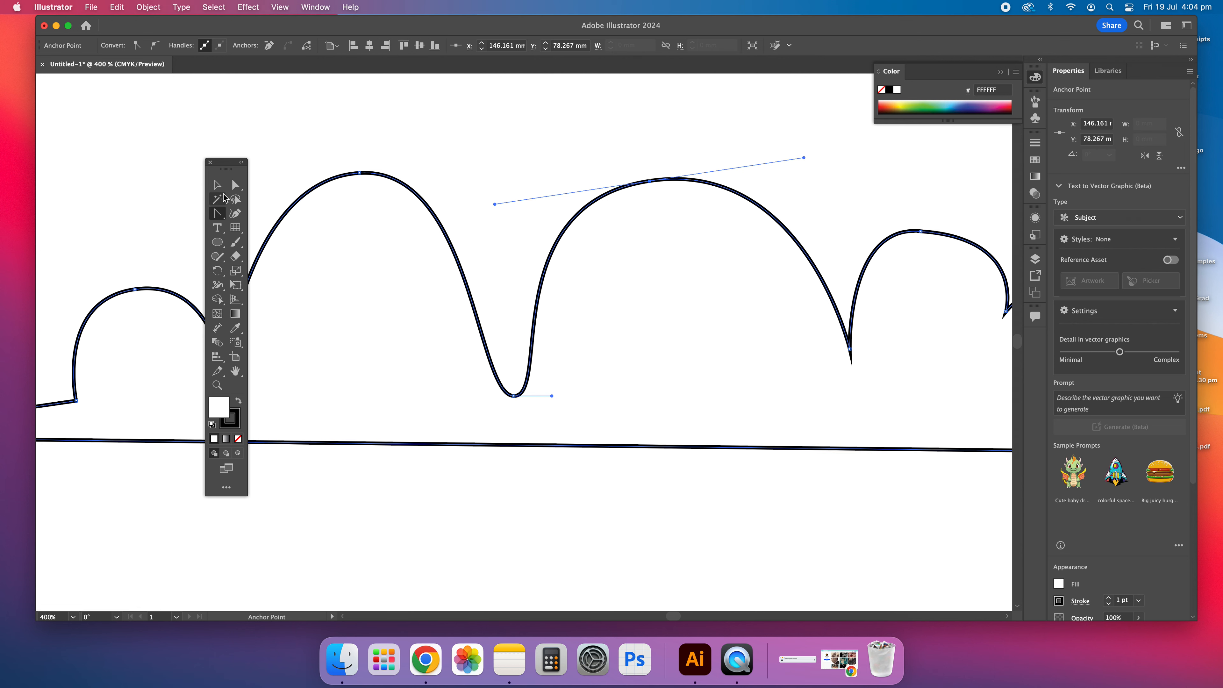
left_click(270, 185)
left_click(235, 185)
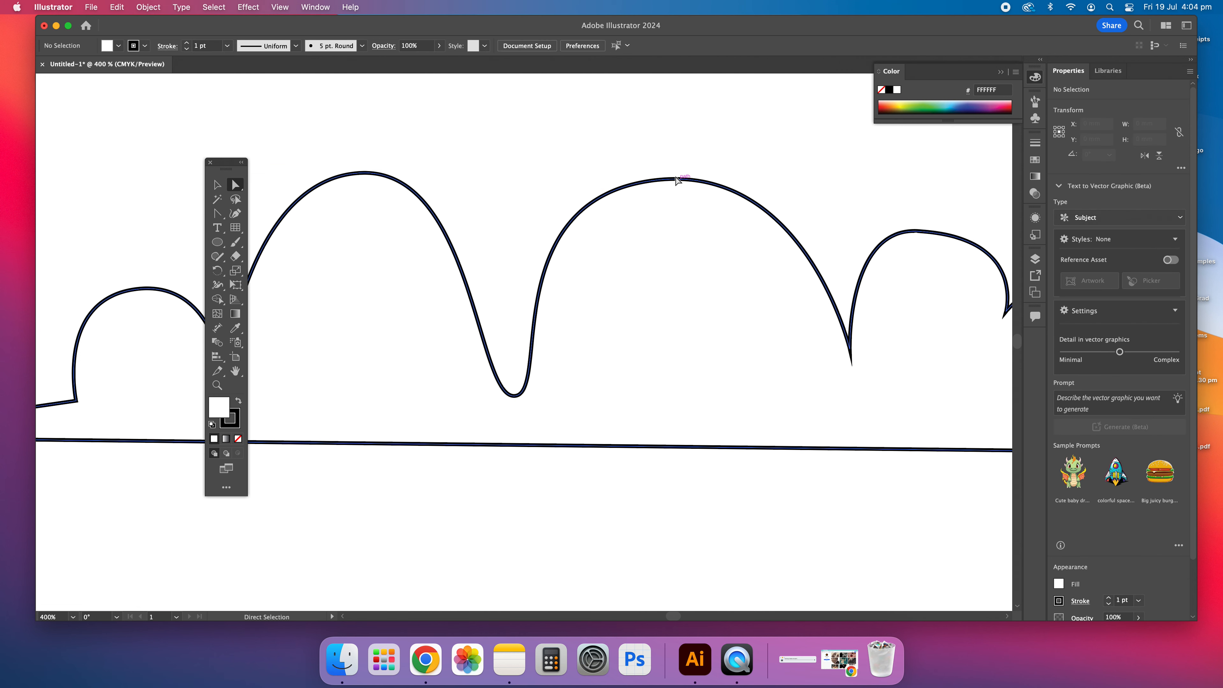
left_click_drag(658, 186, 677, 257)
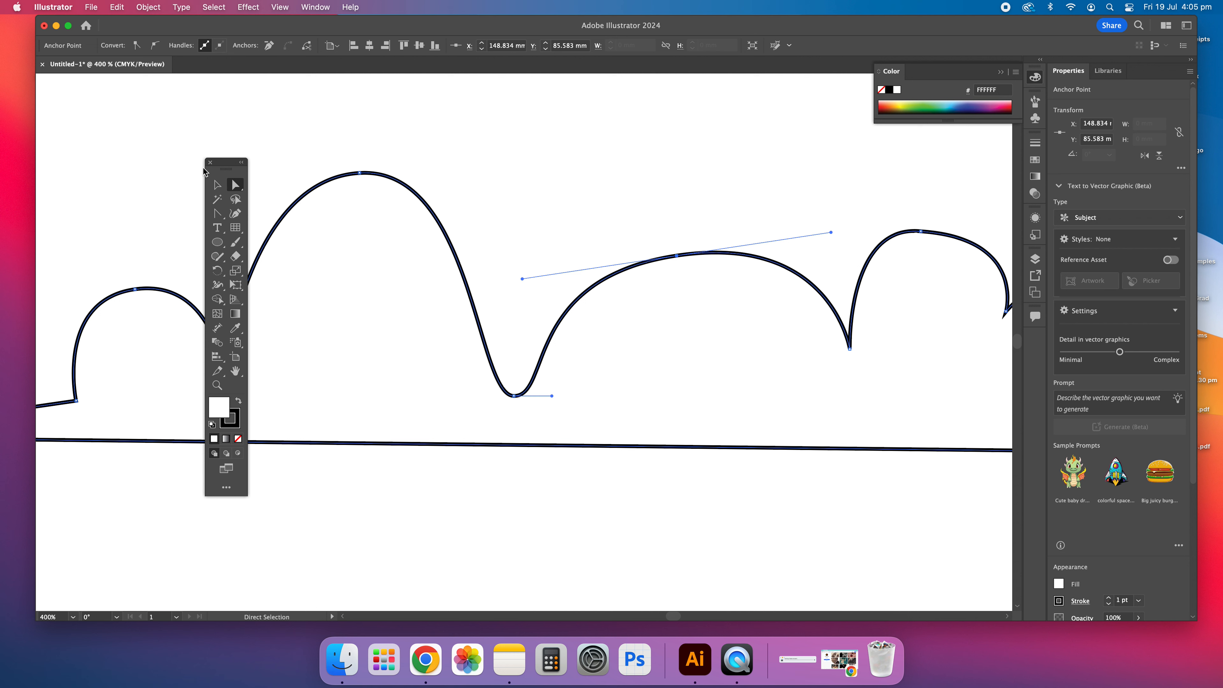
left_click(217, 184)
left_click(428, 126)
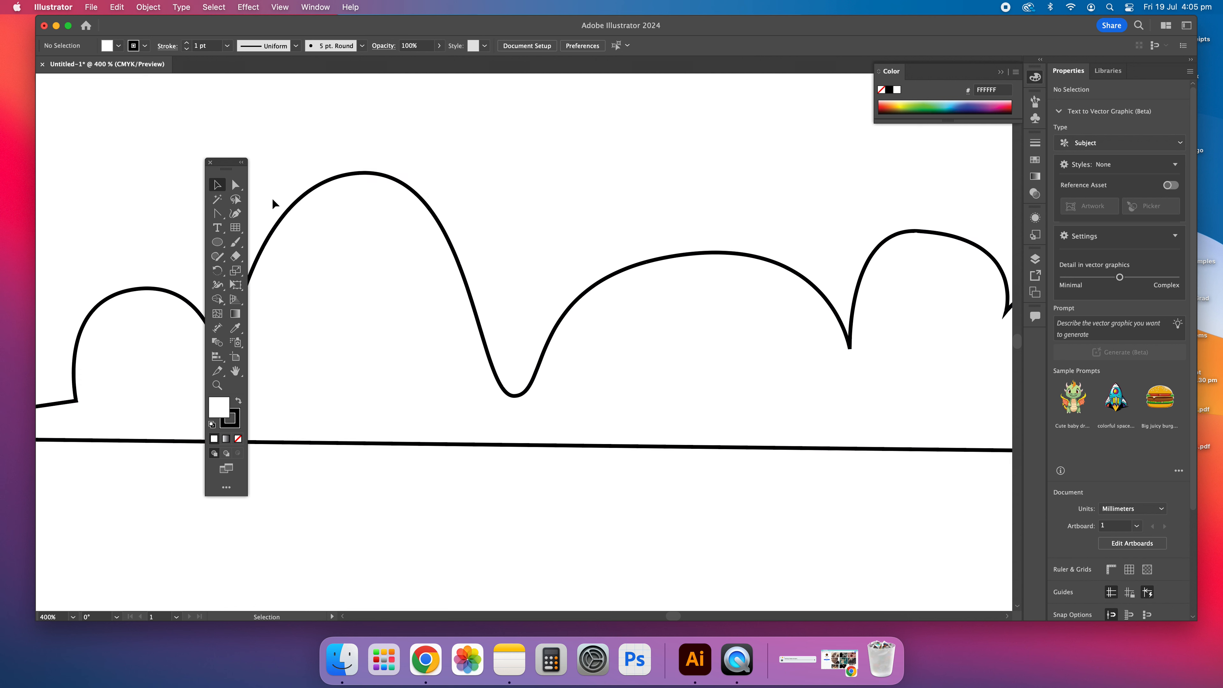
Delete the whole cloud path and return the view to 100%
left_click(217, 214)
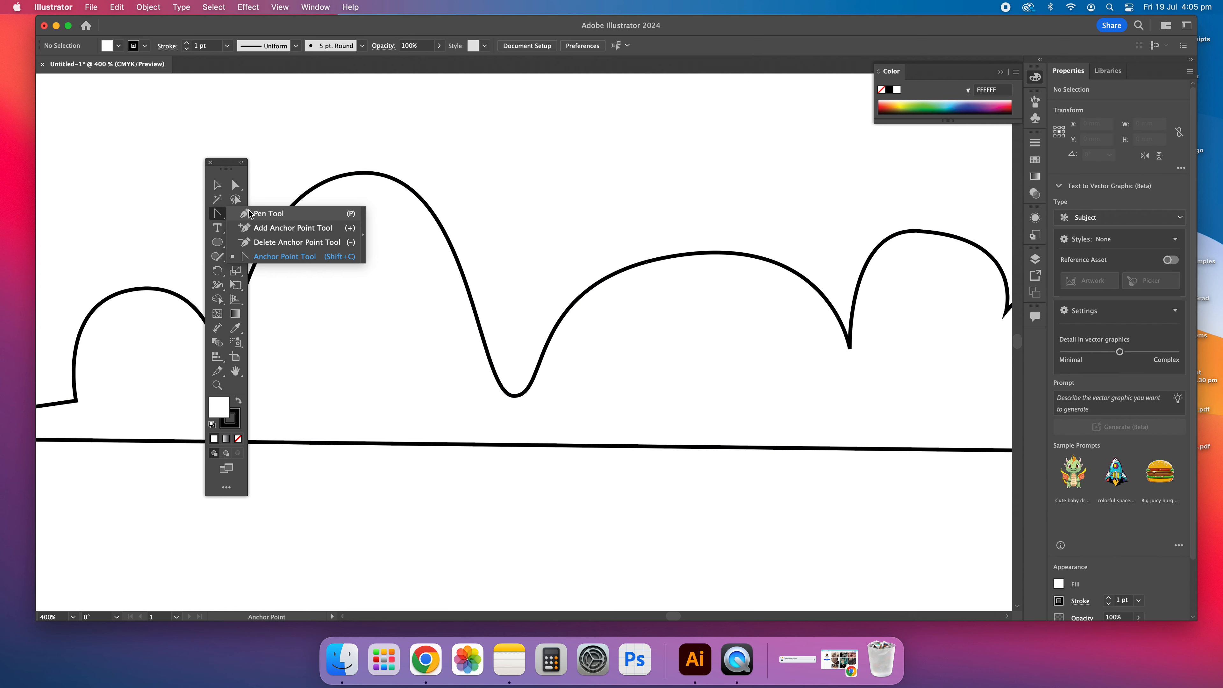
left_click(249, 214)
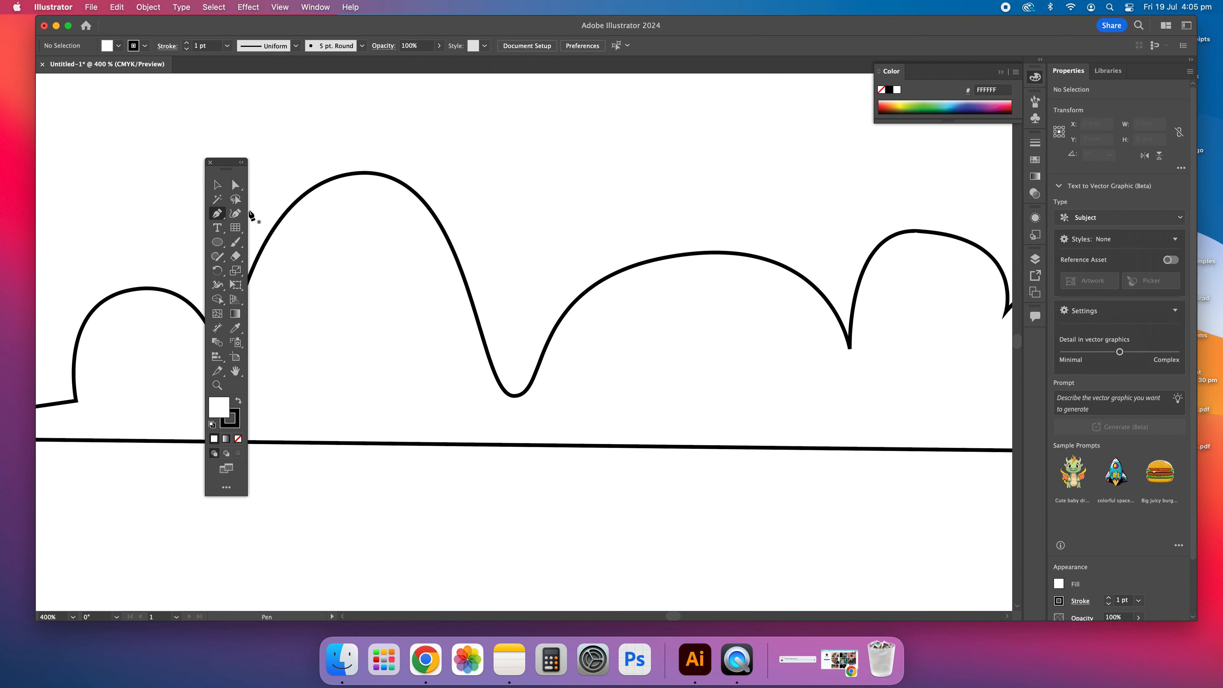
key("v")
left_click_drag(427, 162, 383, 238)
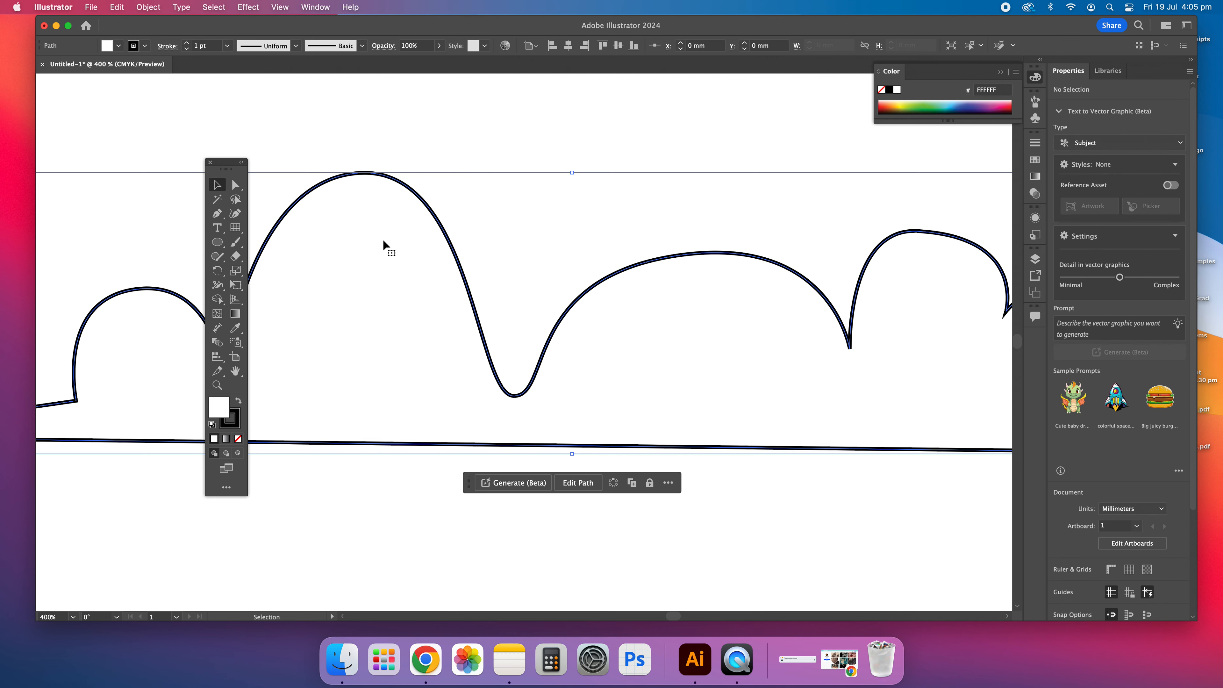
key("Delete")
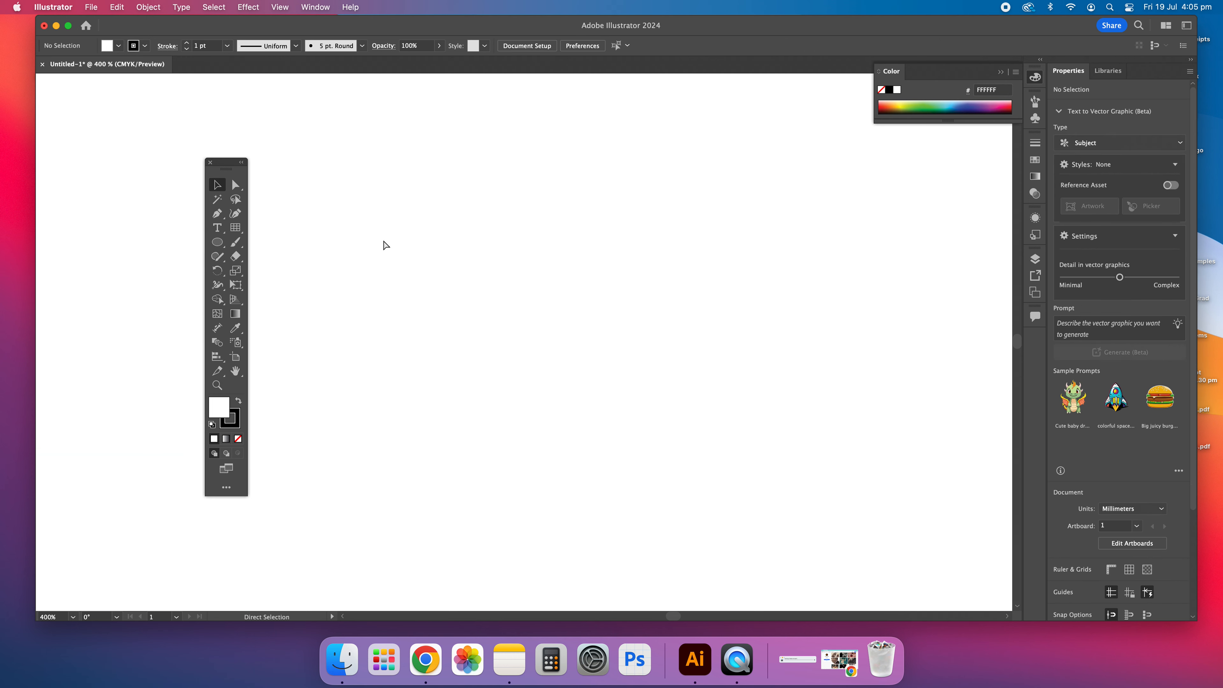
key("super+1")
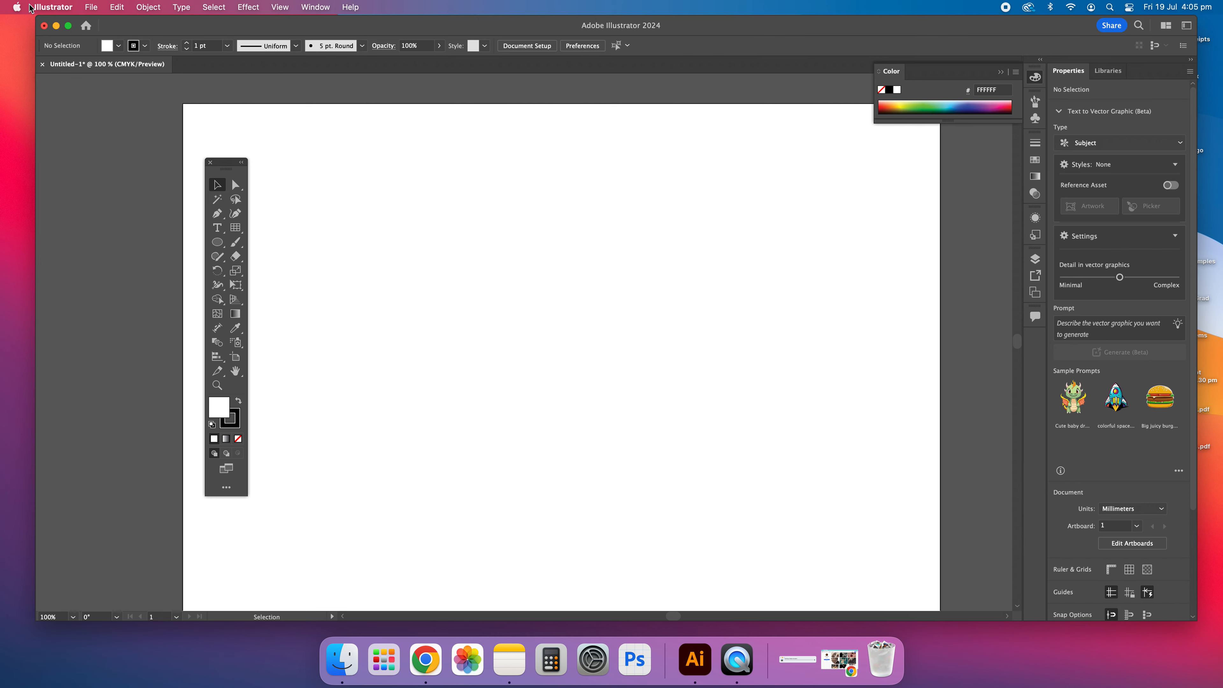
Place the image draw-edit-curves-curvature-tool_297x176.jpg on the artboard at about 100 mm wide by 59 mm high, and deselect it
left_click(91, 7)
left_click(207, 227)
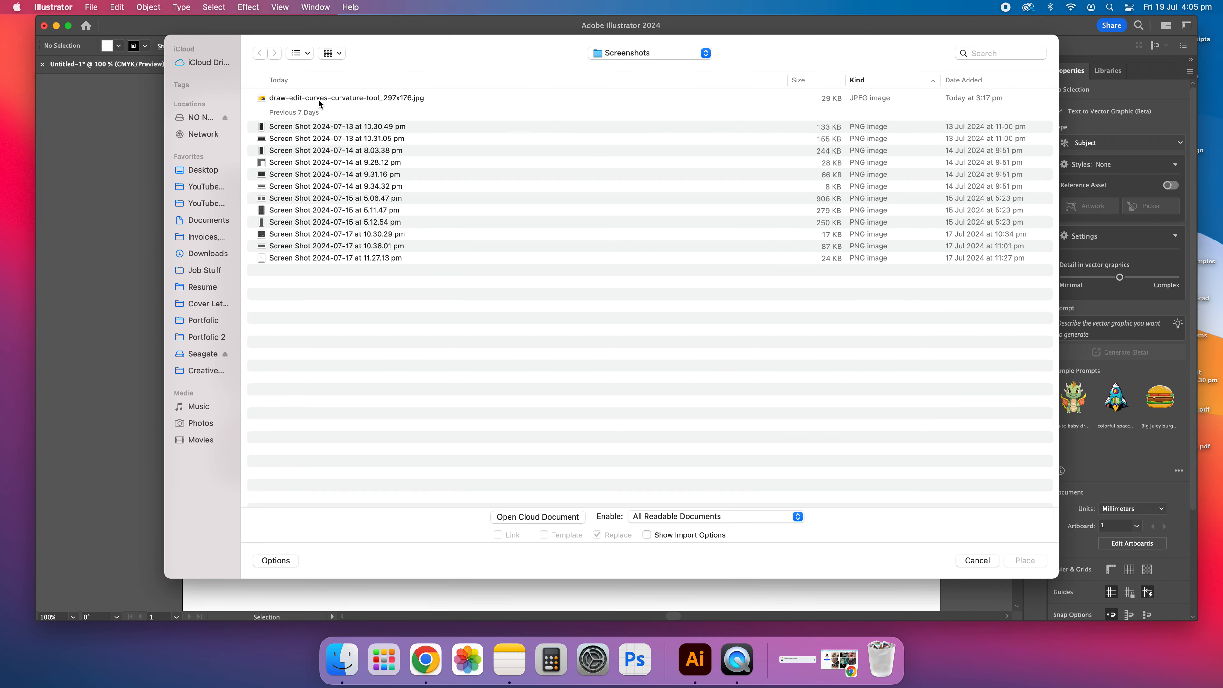
left_click(318, 99)
key("Return")
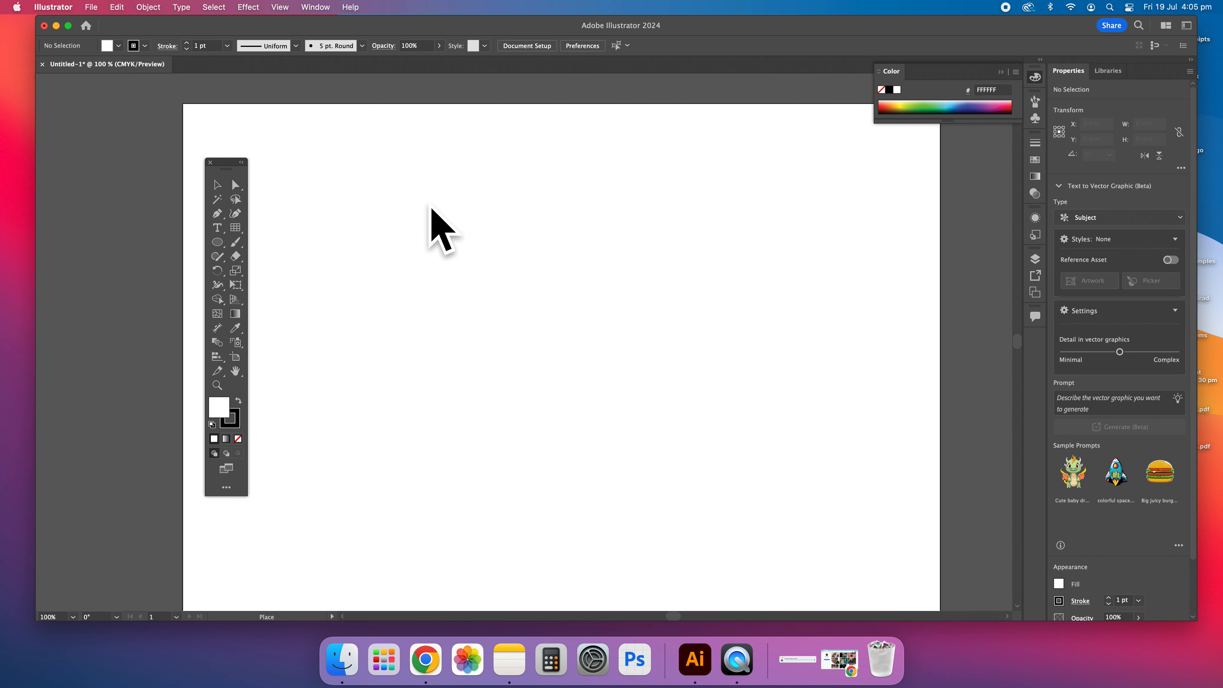
left_click_drag(427, 248, 693, 359)
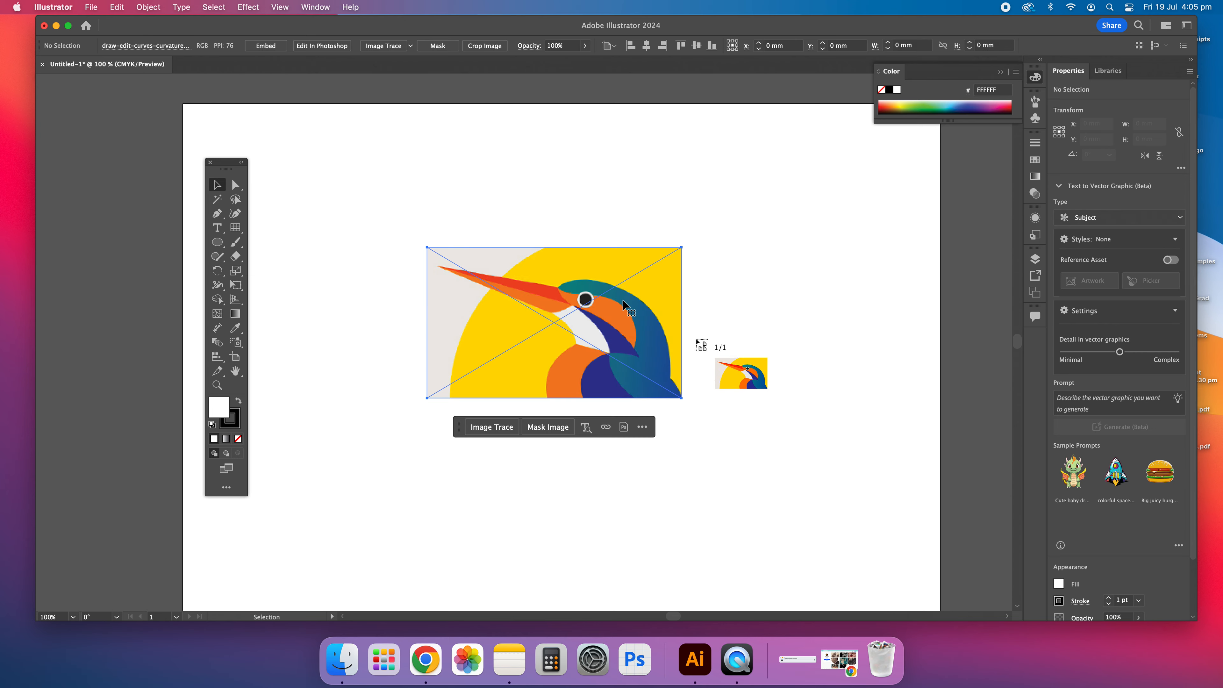
left_click(713, 293)
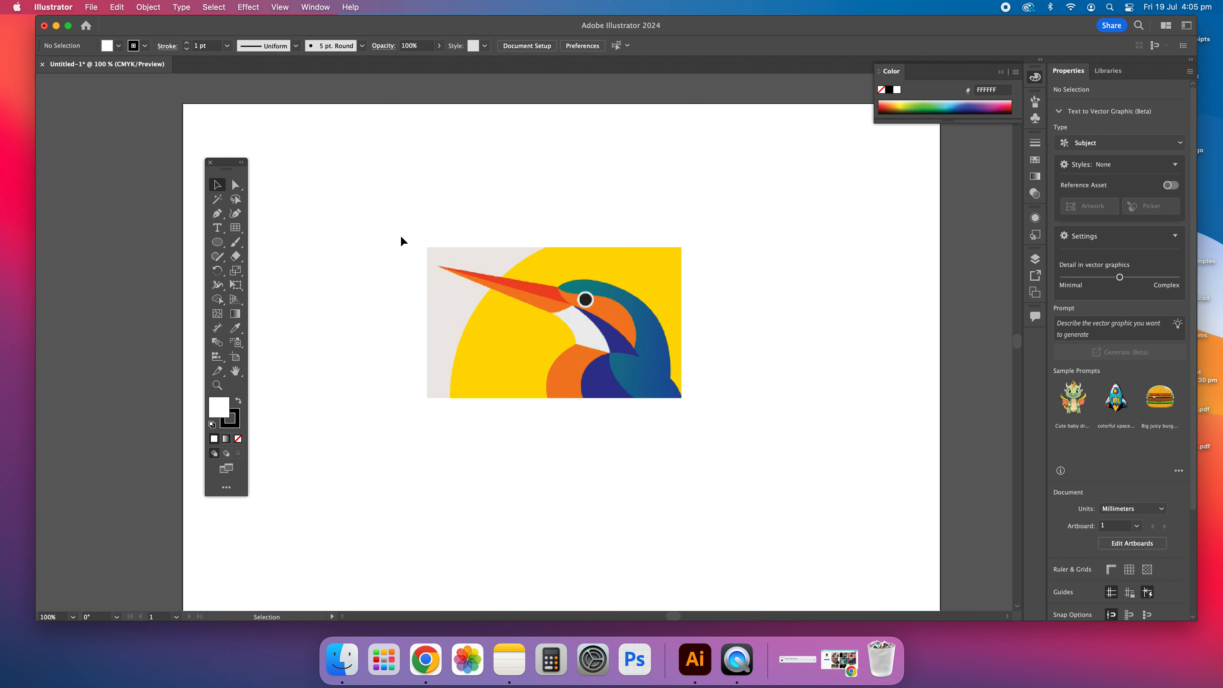
With the Pen tool active, set the fill to None and bring the black stroke colour to the front
left_click(216, 214)
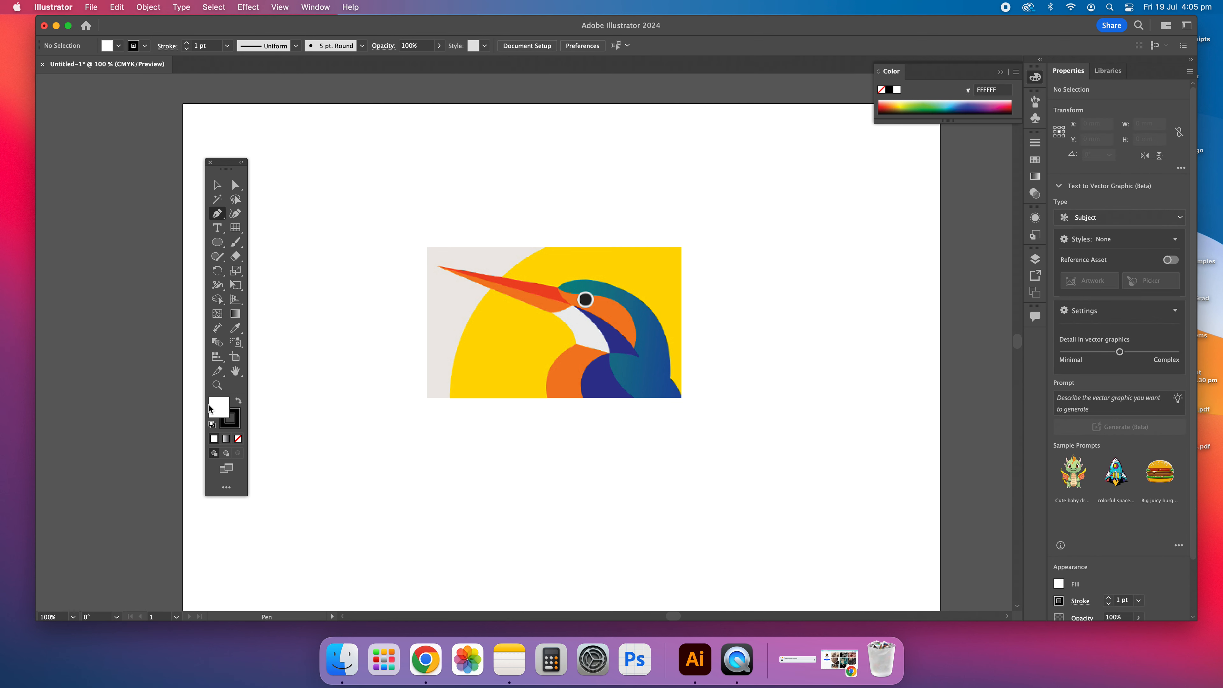
left_click(238, 439)
left_click(232, 427)
key("super+equal")
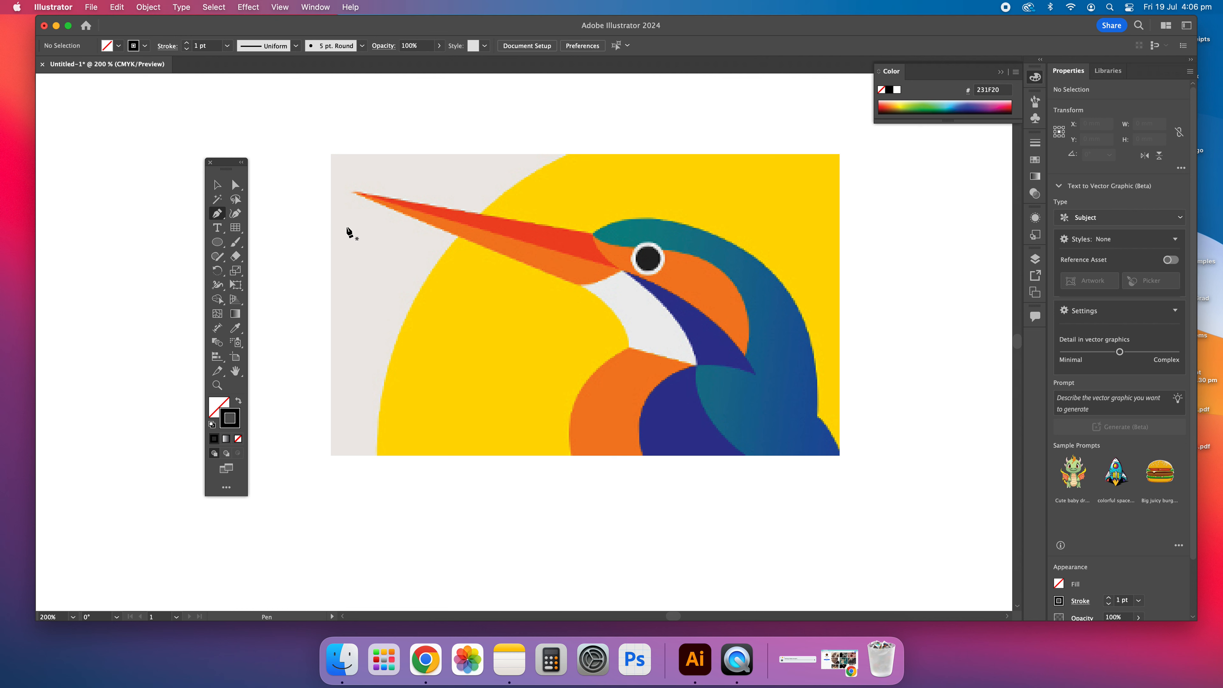
Lock the whole Layer 1 that holds the placed bird image, and activate the Pen tool
key("v")
left_click(607, 282)
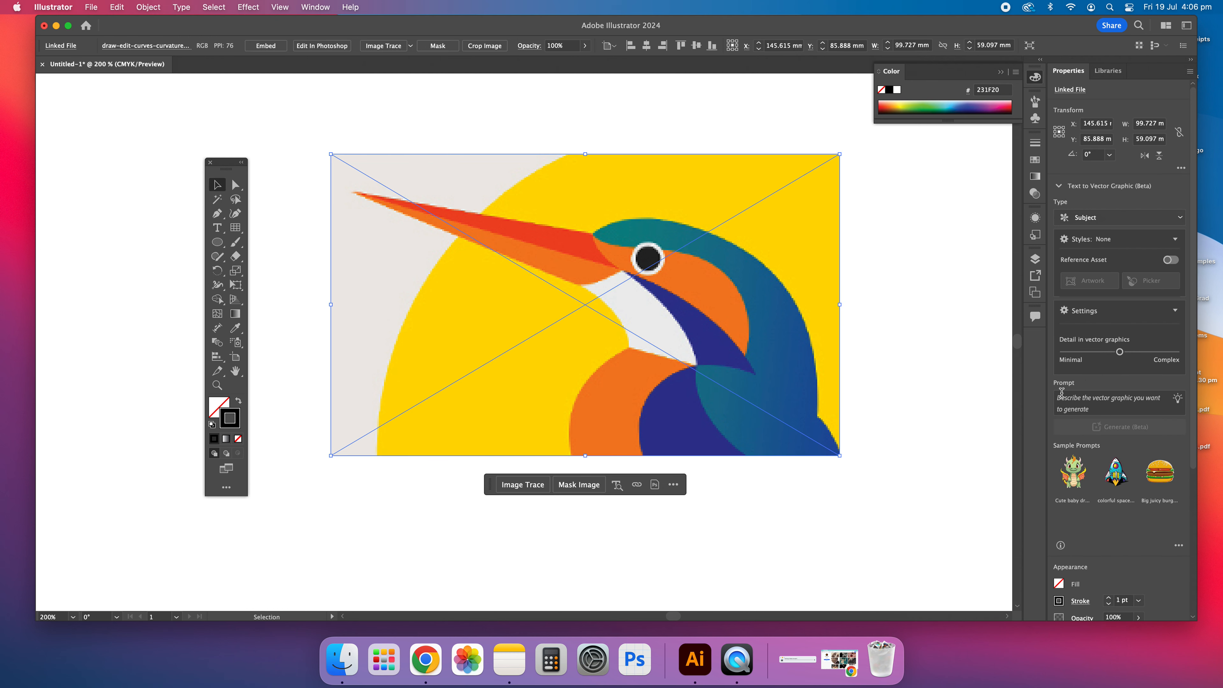
left_click(1035, 259)
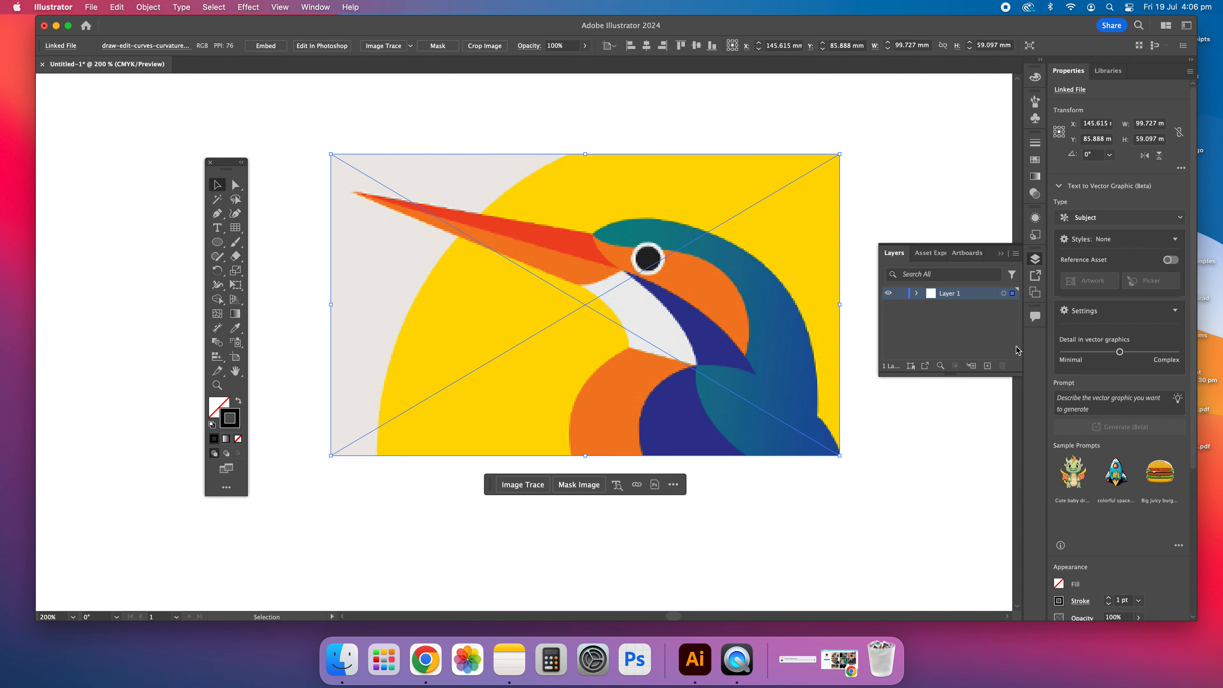
left_click(900, 294)
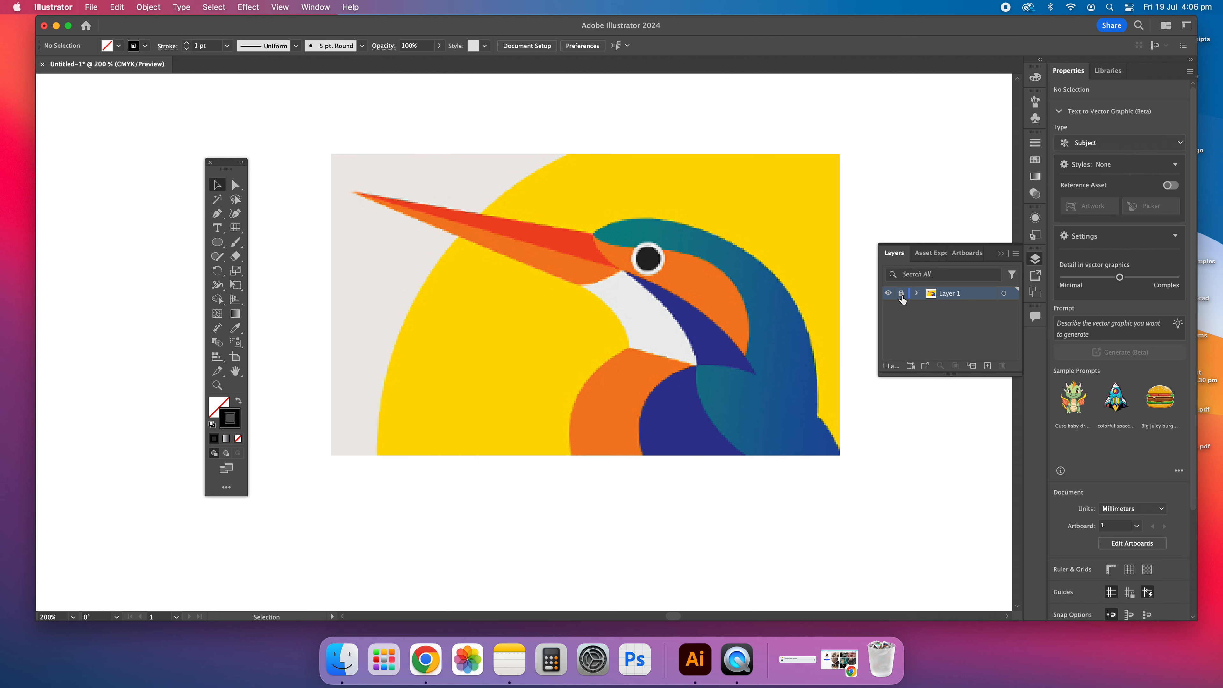
left_click(1036, 260)
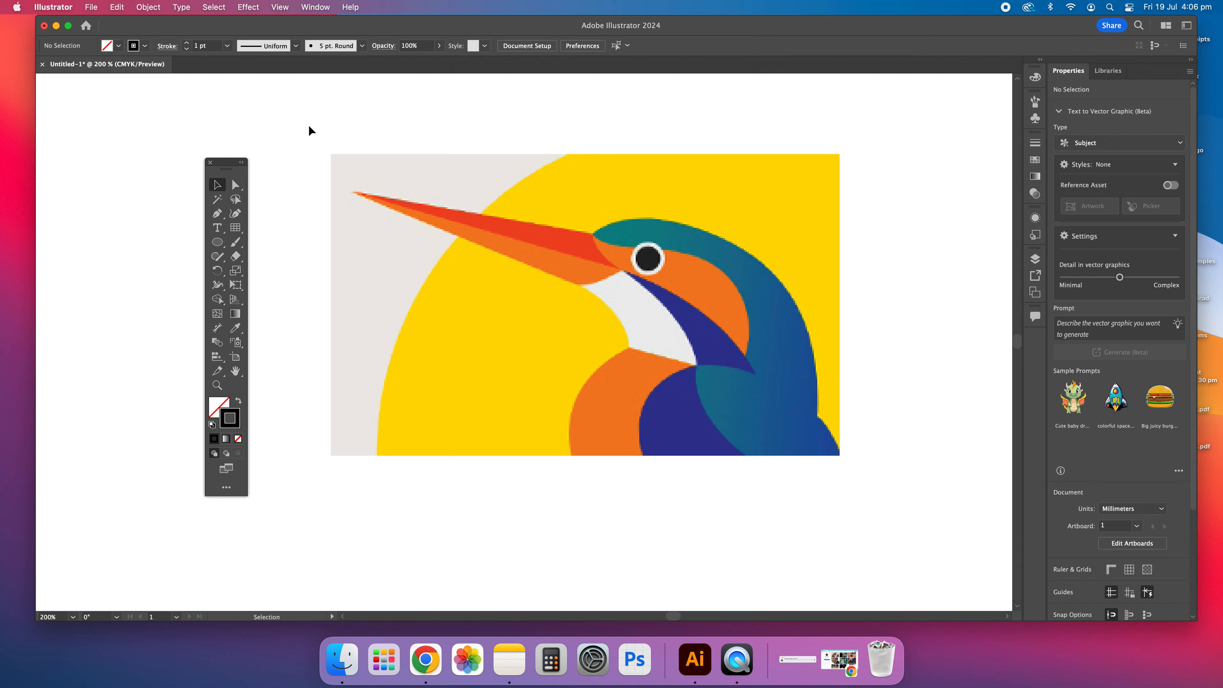
left_click(217, 214)
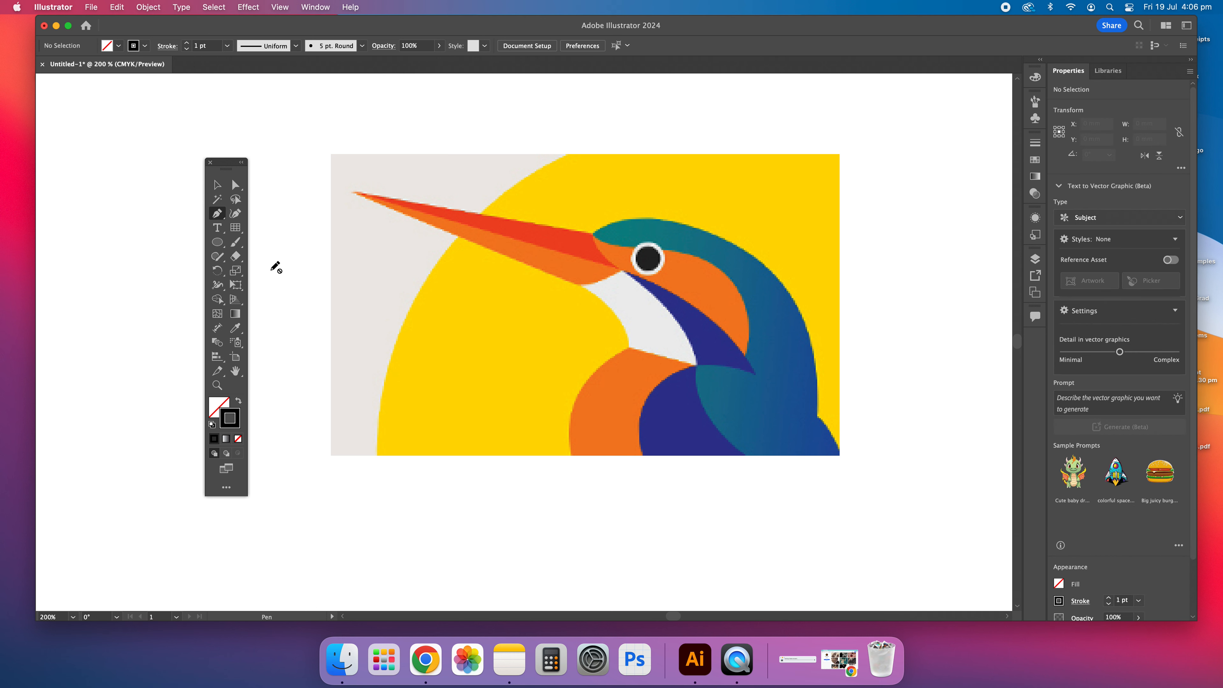
Unlock Layer 1, expand it and lock only the linked bird image inside it, and activate the Pen tool
left_click(1036, 262)
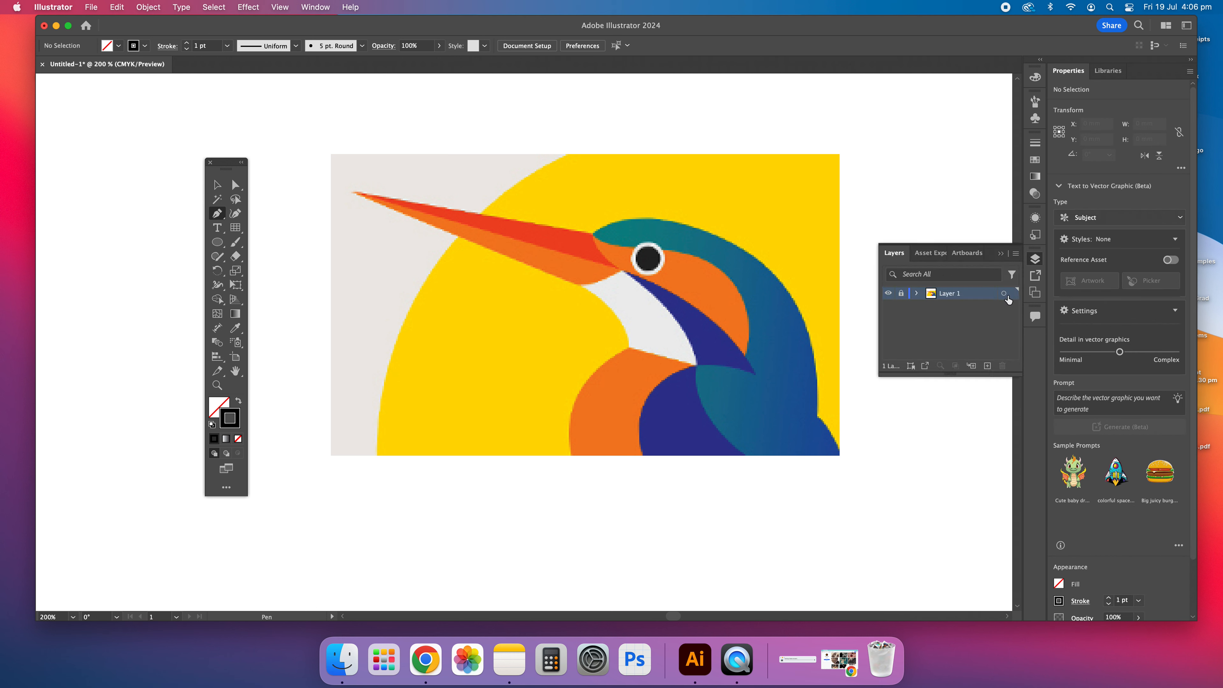
left_click(915, 293)
left_click(916, 309)
left_click(902, 307)
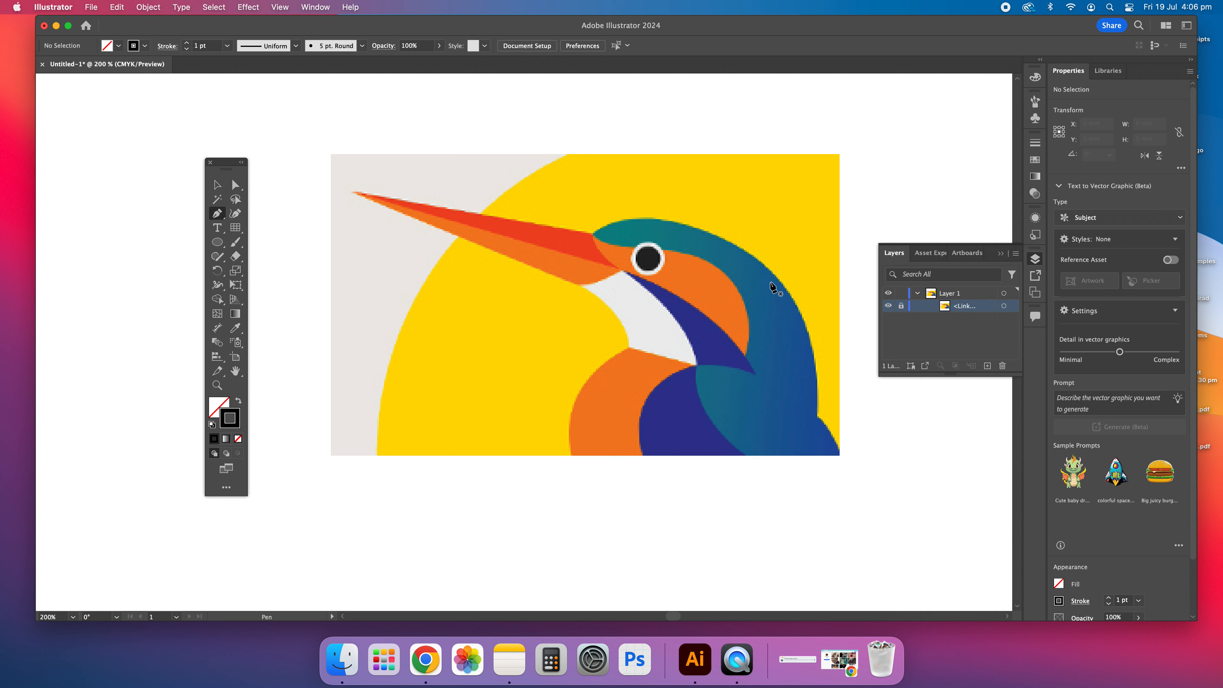
left_click(217, 185)
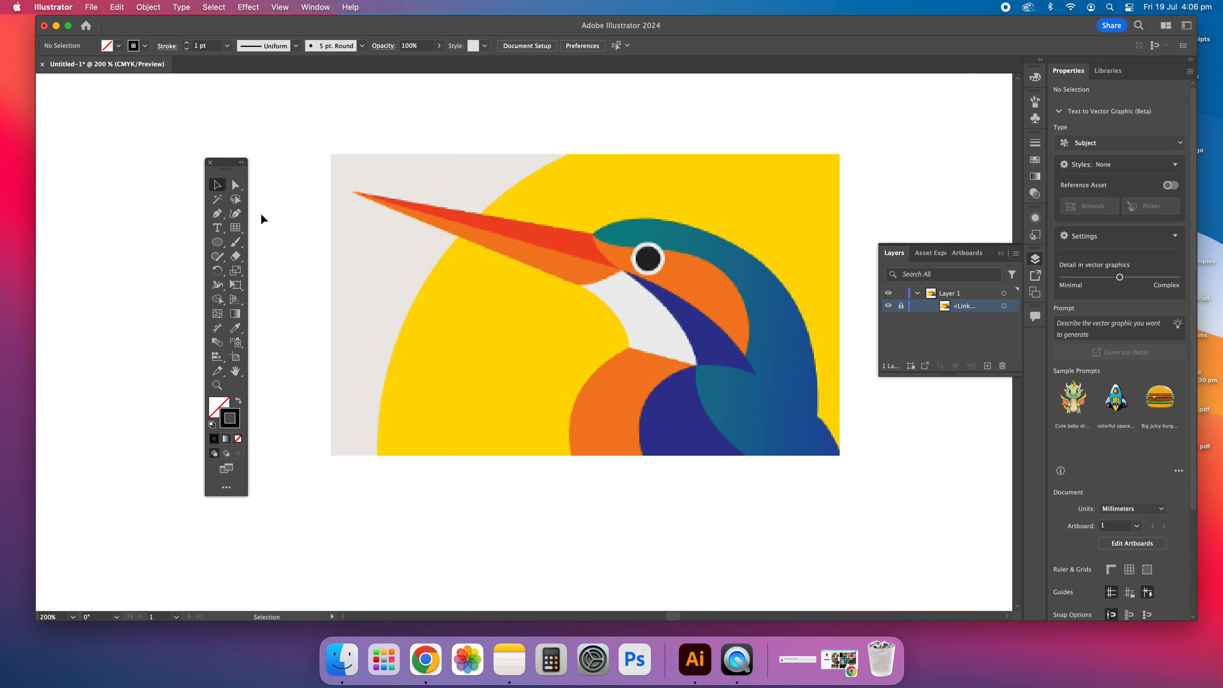
left_click(224, 215)
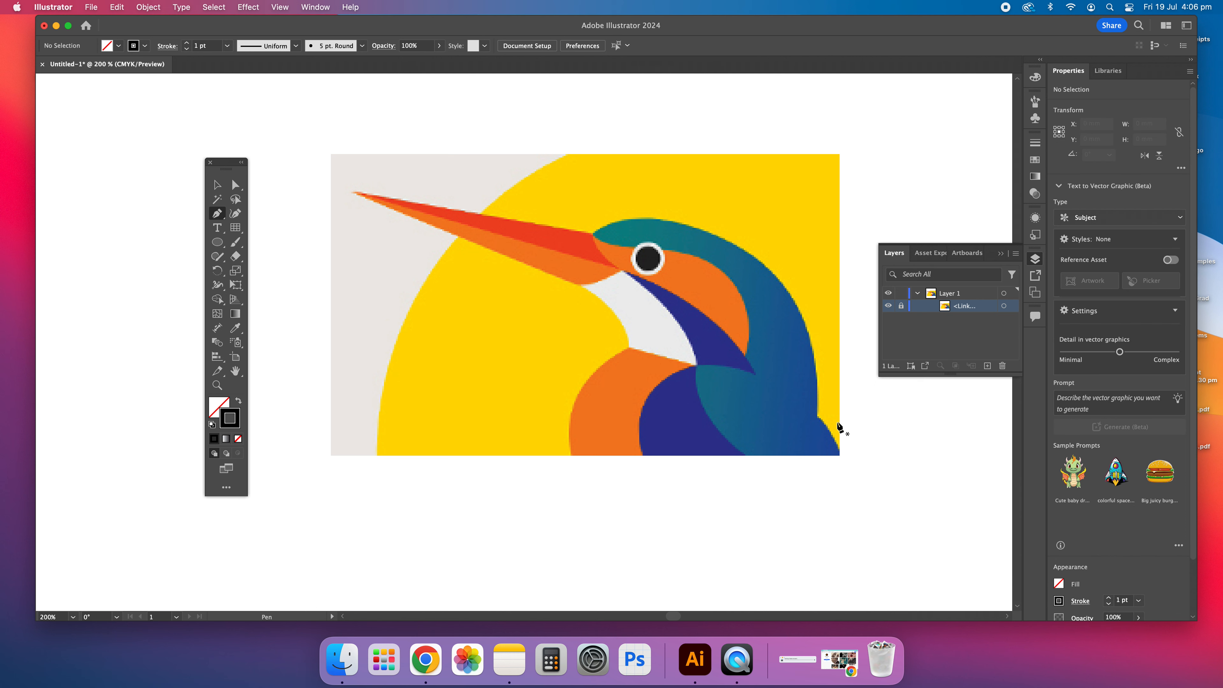
Trace the bird's back and crown with the Pen tool, from the image's lower-right corner to the upper base of the beak
left_click(839, 454)
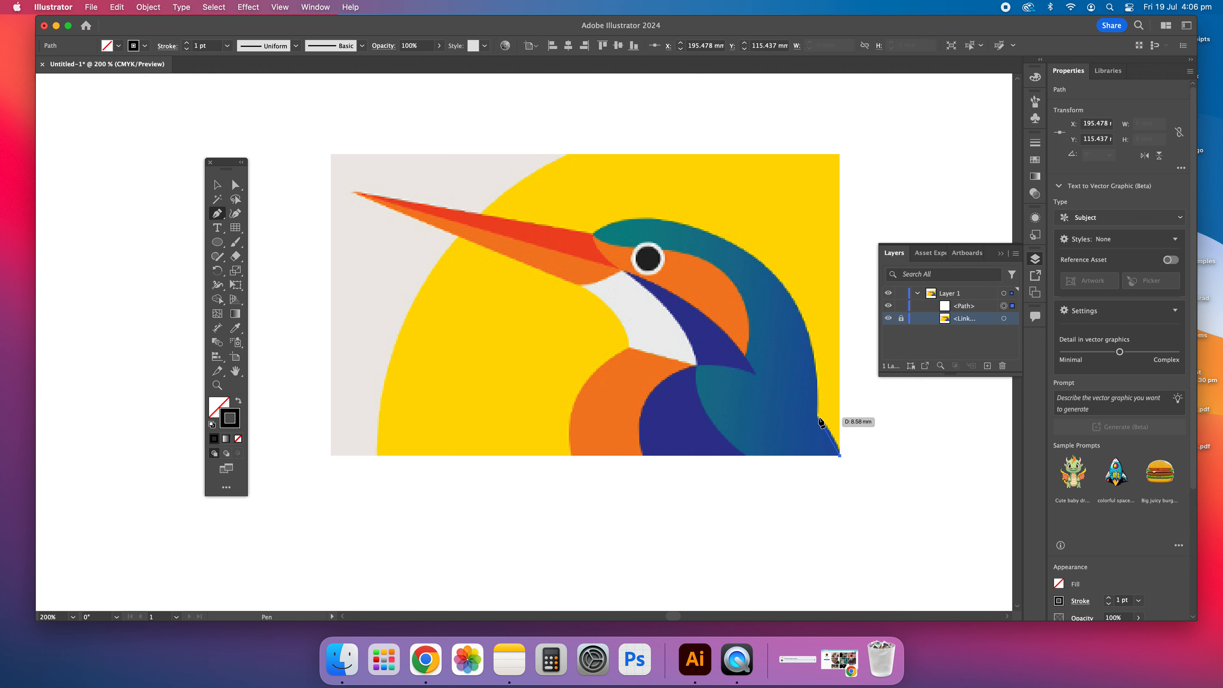
left_click_drag(818, 417, 803, 410)
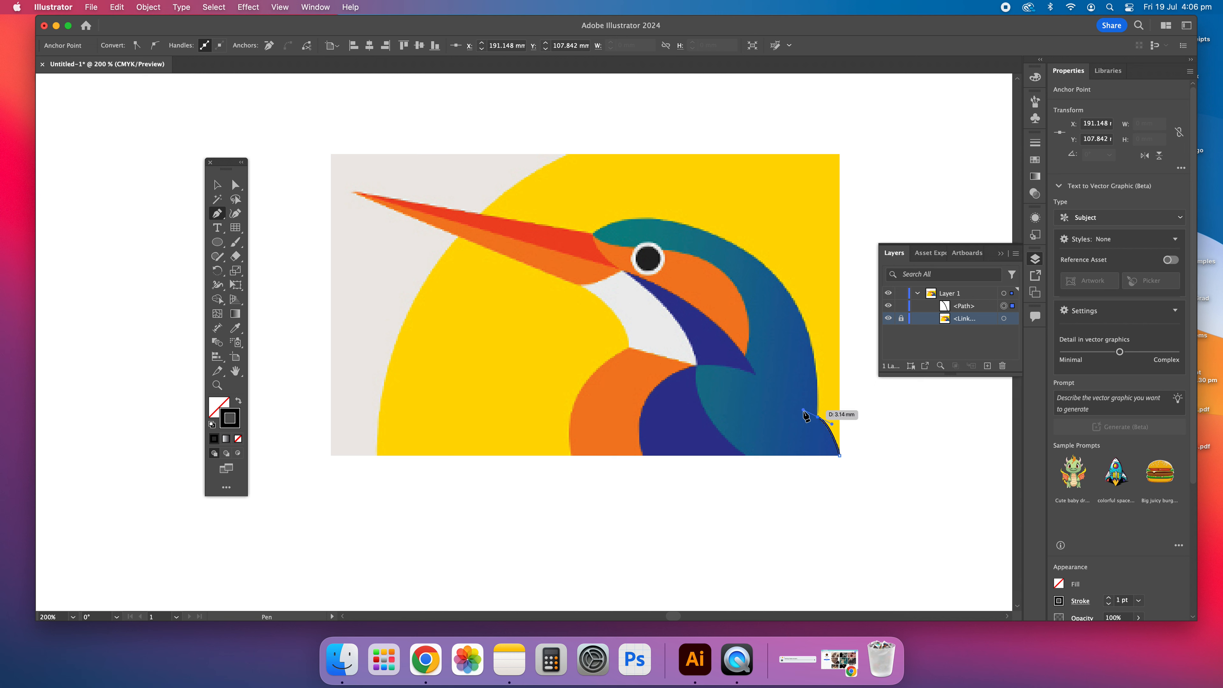
left_click(817, 417)
left_click_drag(649, 218, 469, 215)
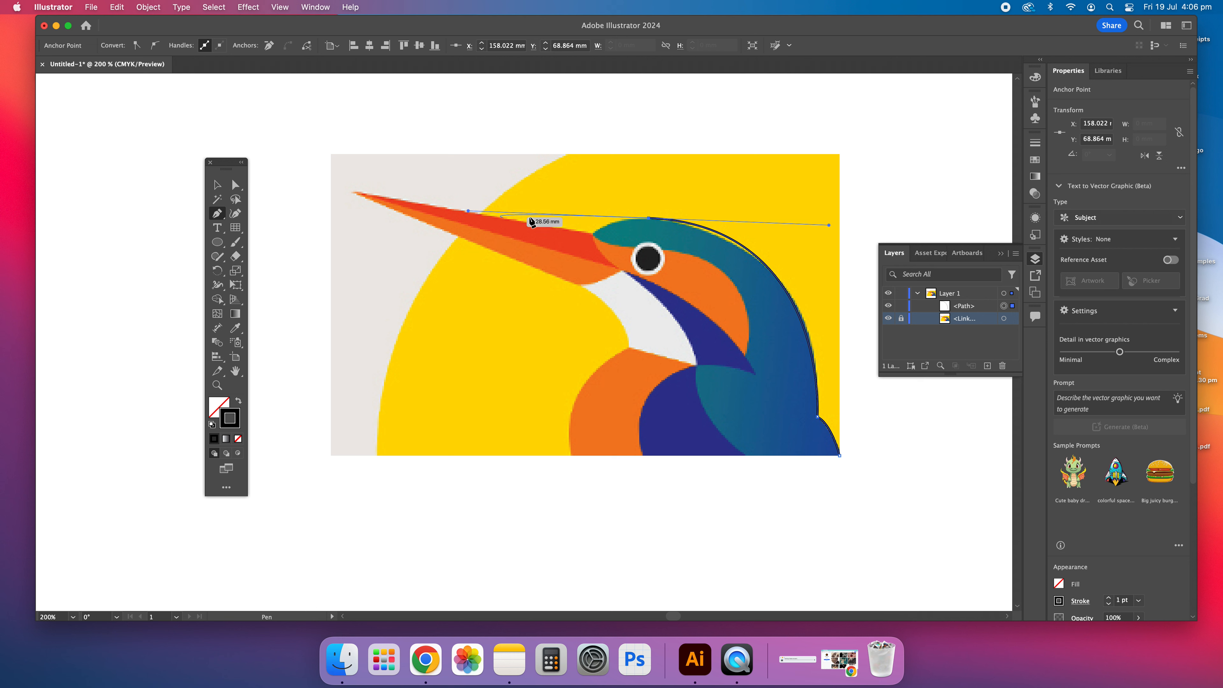
left_click(648, 218)
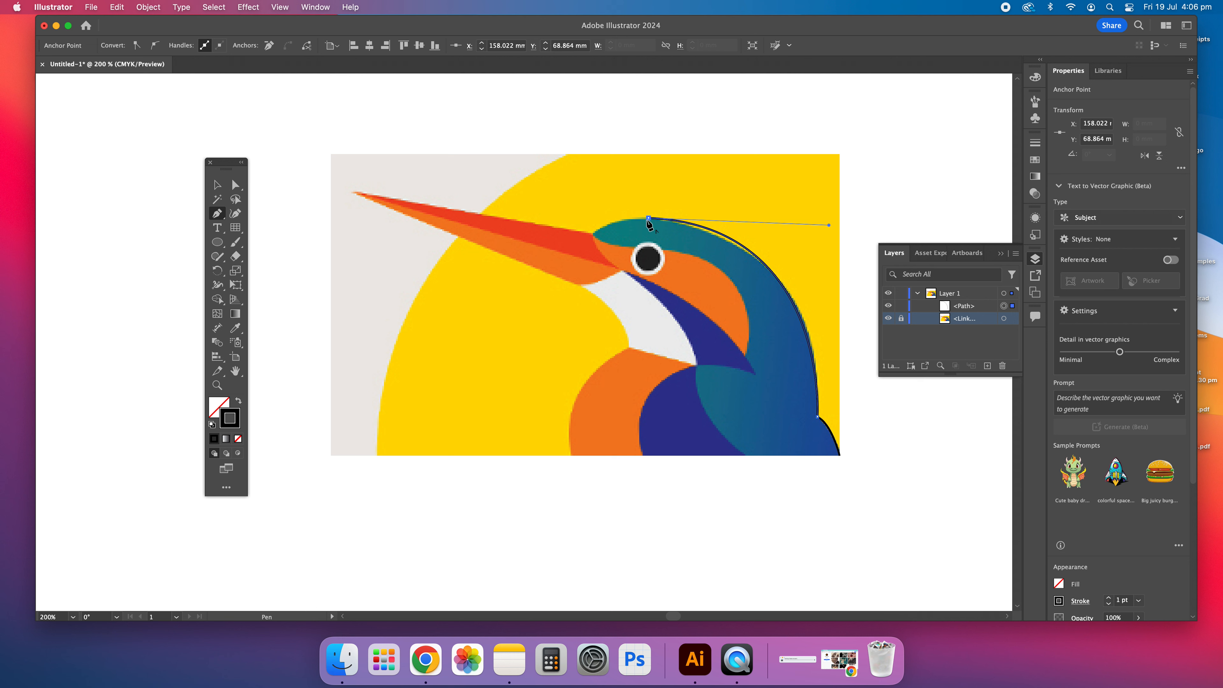
left_click(592, 233)
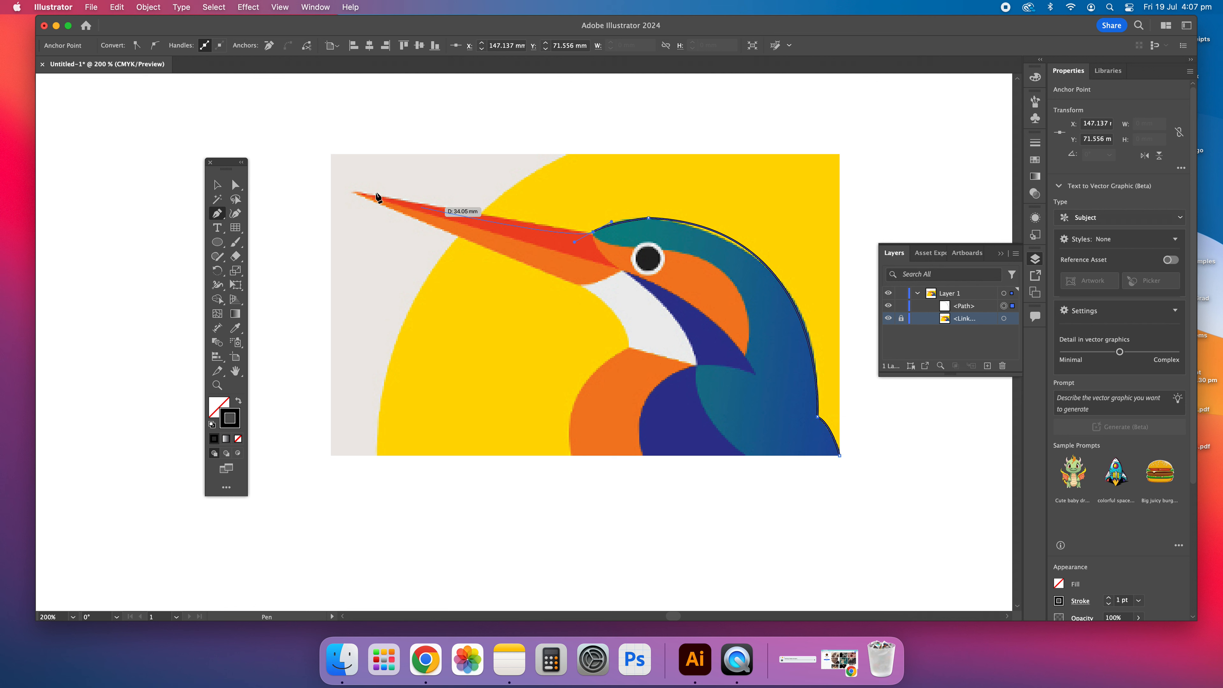
left_click(593, 232)
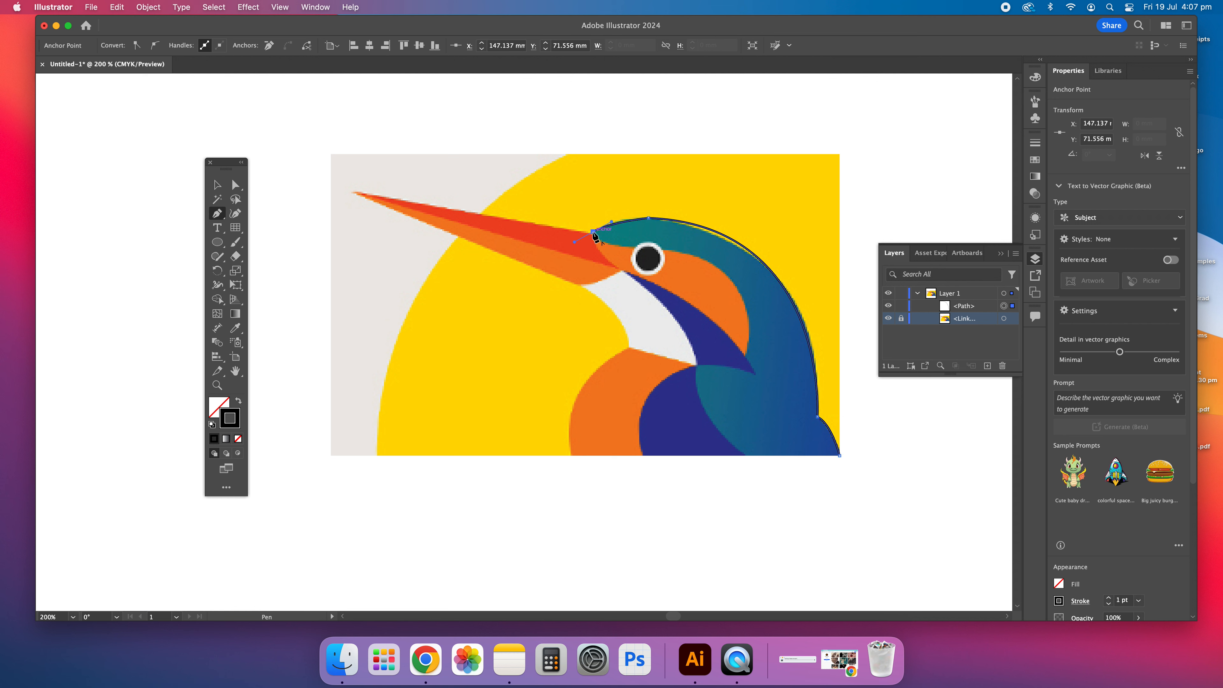
Continue the outline around the beak, throat and chest, close it along the image's lower edge, and deselect it
left_click(352, 192)
left_click(576, 284)
left_click_drag(628, 345, 625, 381)
left_click(628, 346)
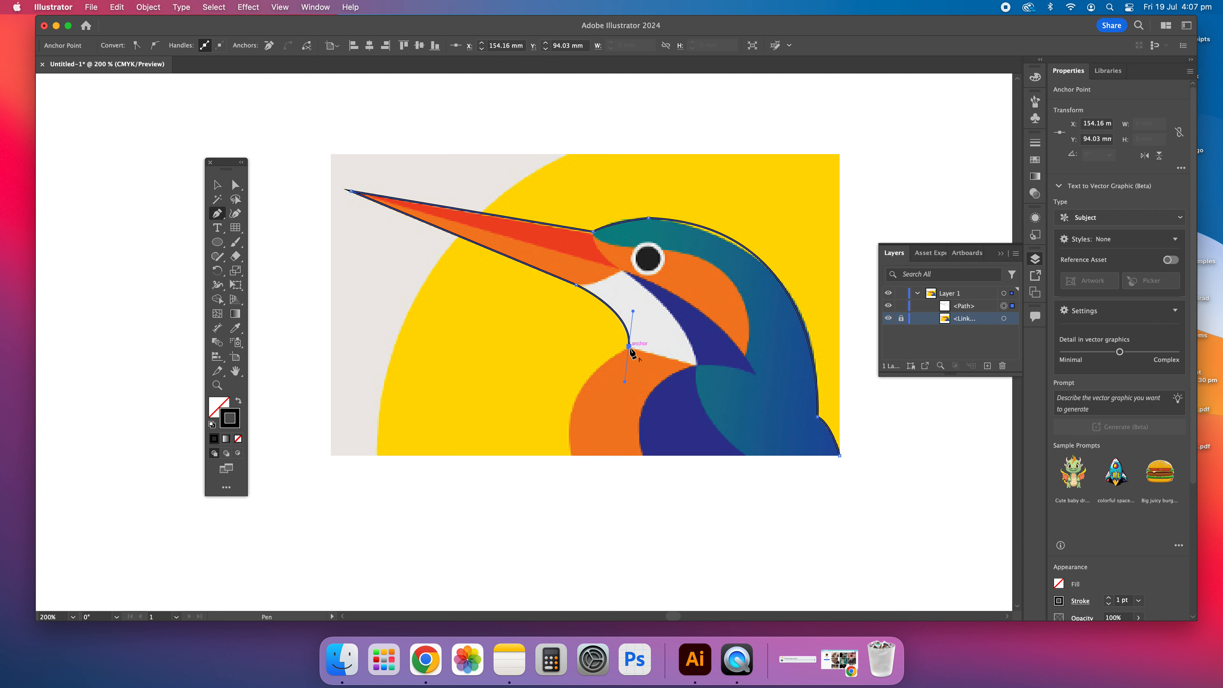
left_click_drag(570, 455, 581, 533)
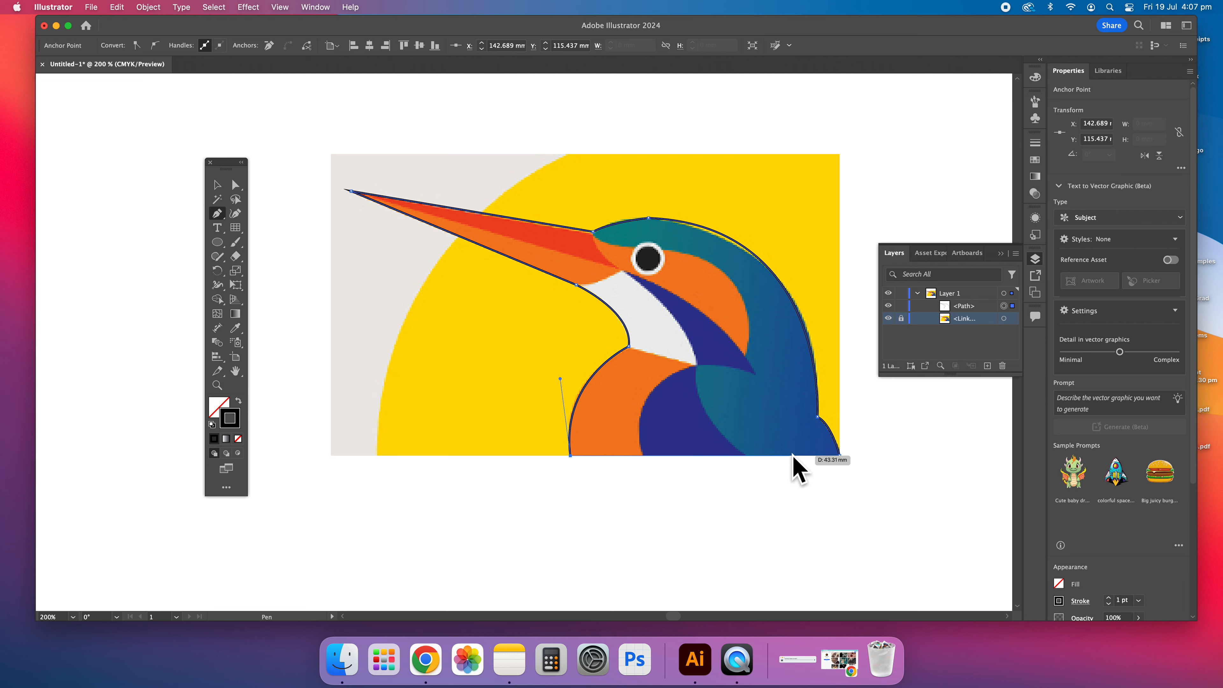
left_click(839, 455)
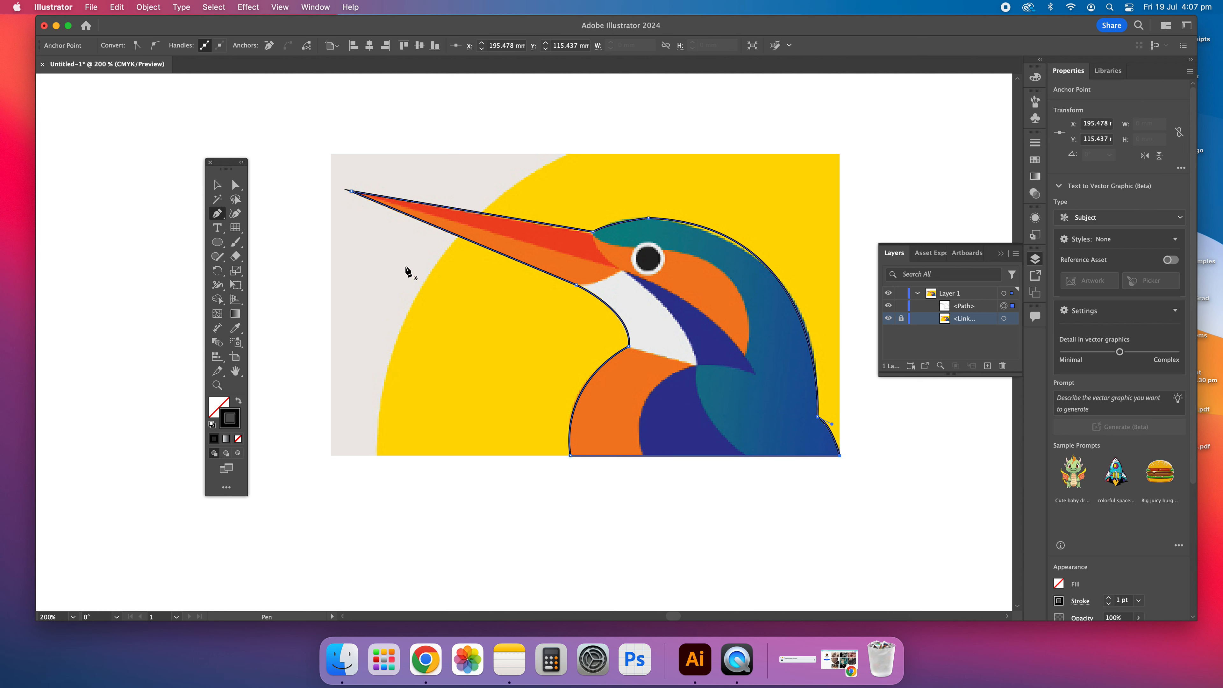
left_click(217, 185)
left_click(717, 409)
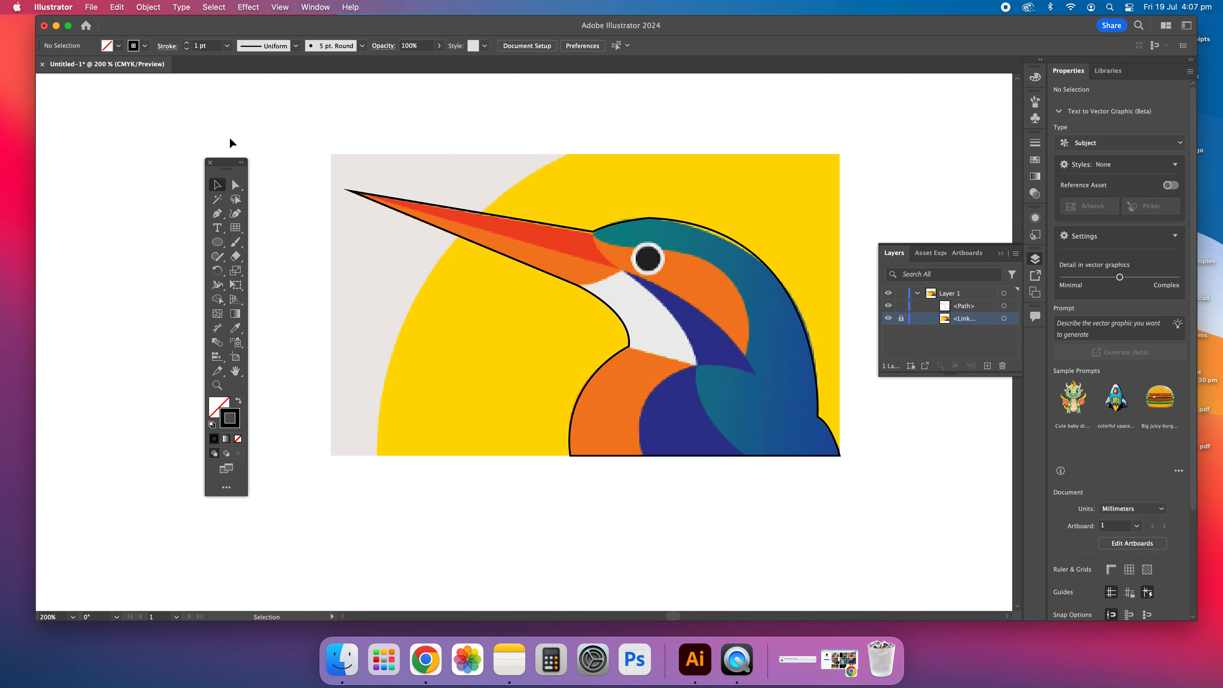
Trace the navy chest patch beside the wing as a closed Pen path along the image's lower edge, and deselect it
left_click(222, 218)
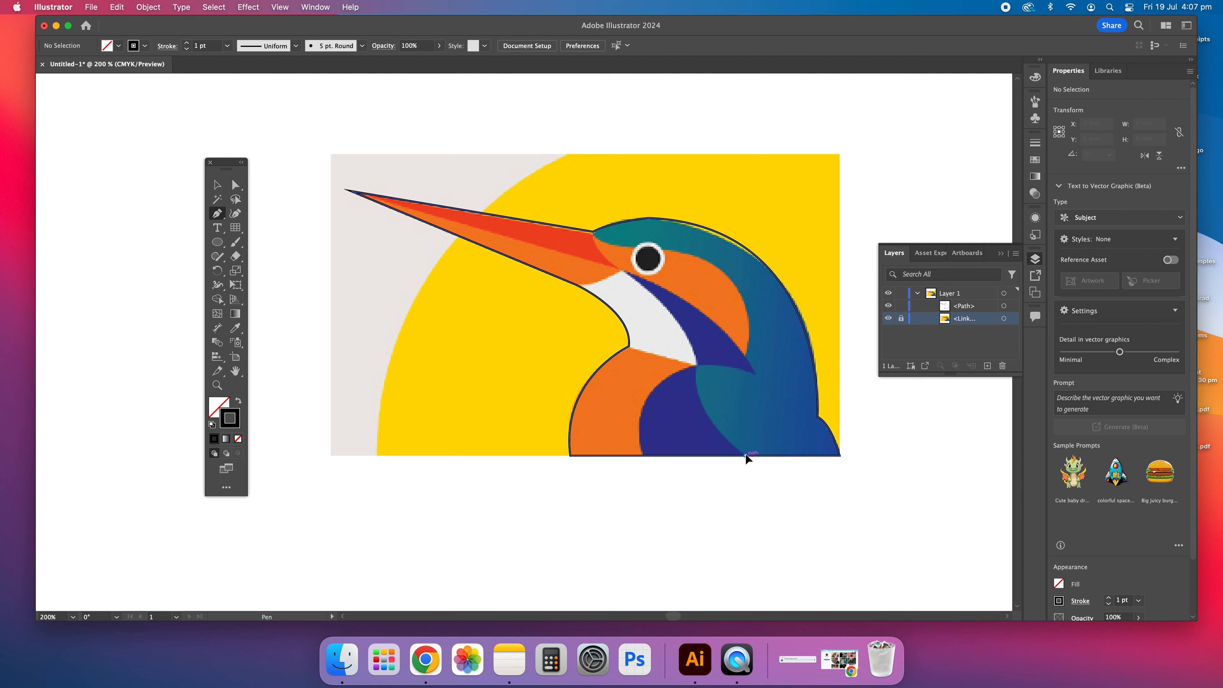
left_click(745, 454)
left_click_drag(696, 366, 707, 321)
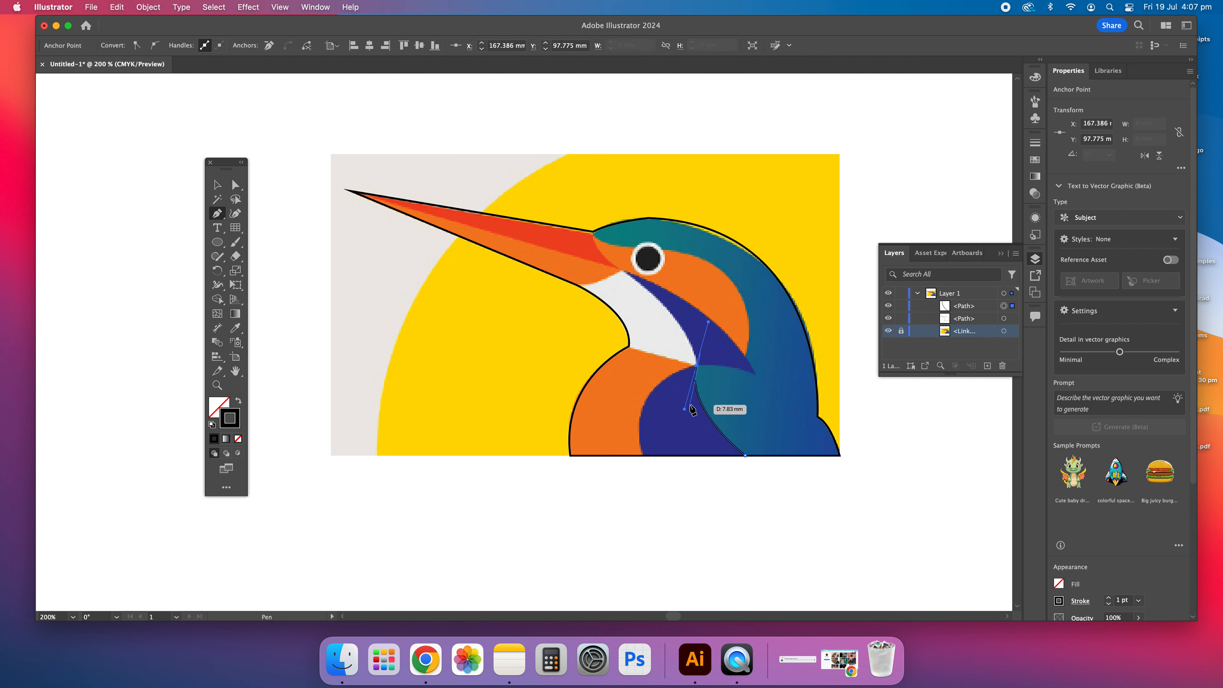
left_click(698, 366)
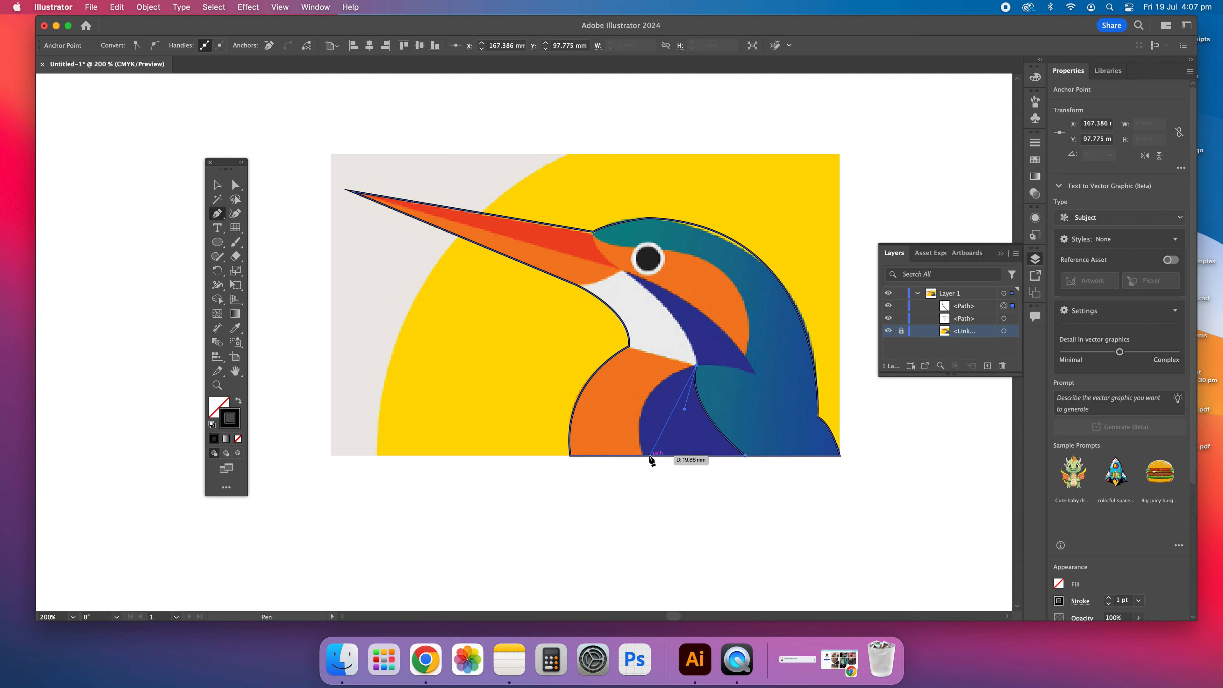
left_click_drag(645, 454, 664, 490)
left_click_drag(667, 534, 670, 529)
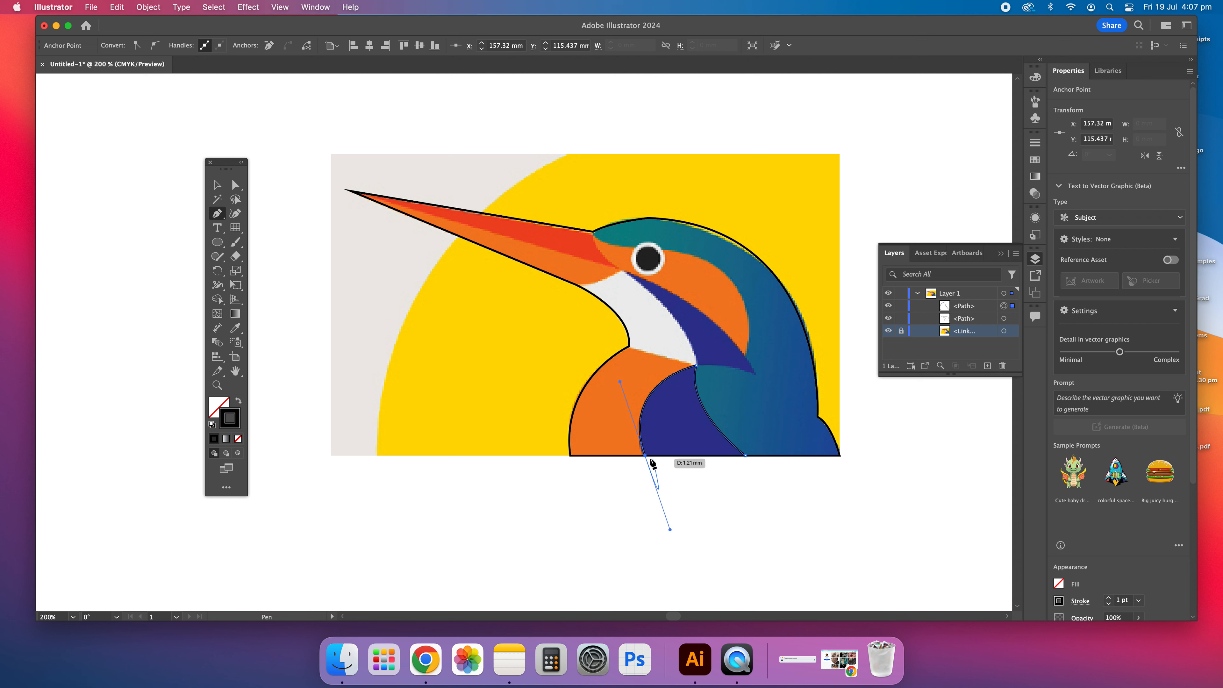
left_click(745, 454)
key("v")
left_click(519, 309)
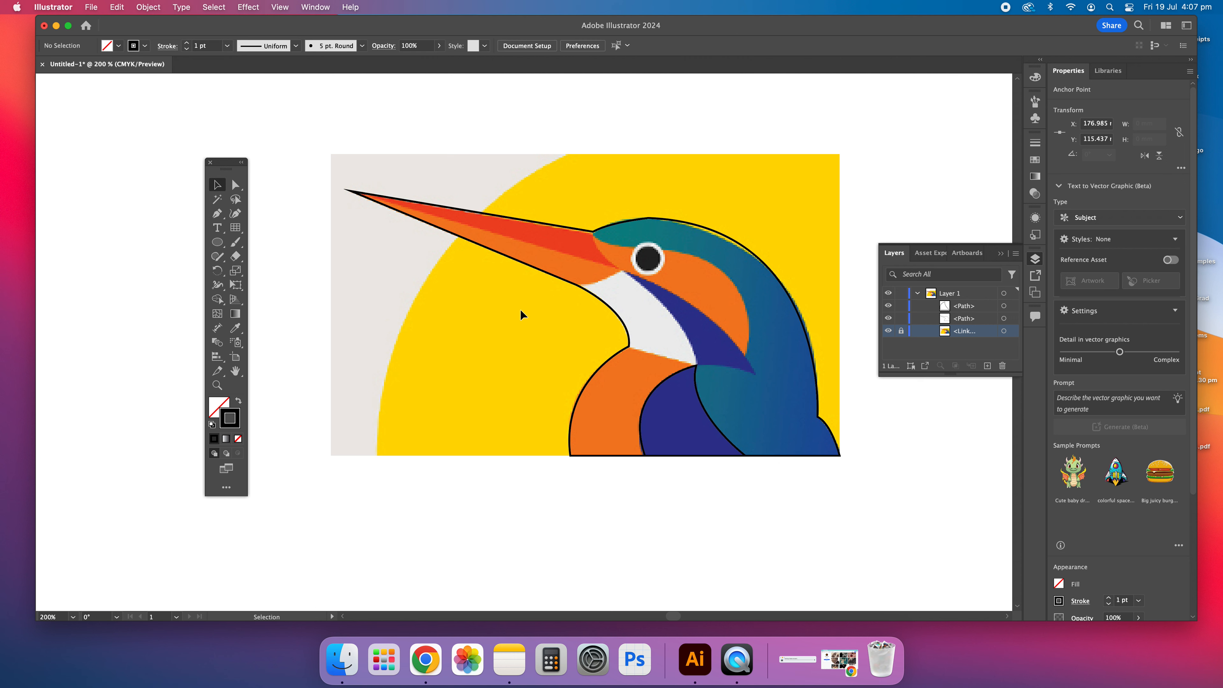
Trace the navy stripe below the eye as a closed curved Pen path from the beak corner around its pointed rear tip
left_click(217, 216)
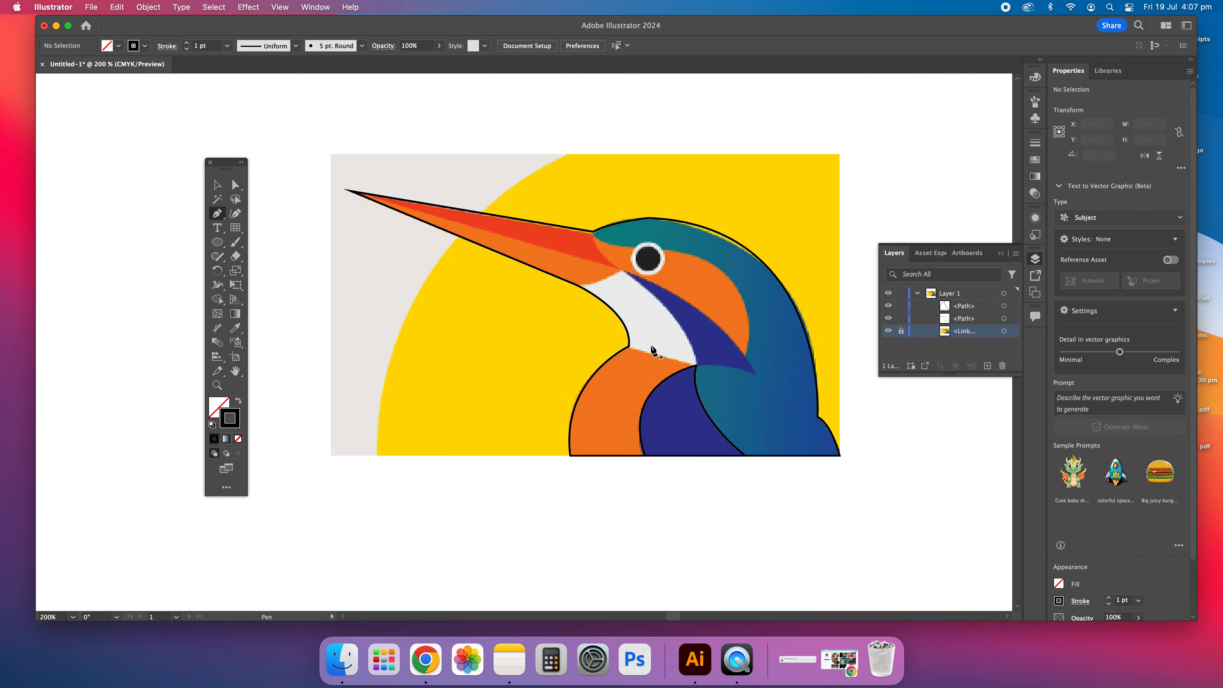
left_click(623, 272)
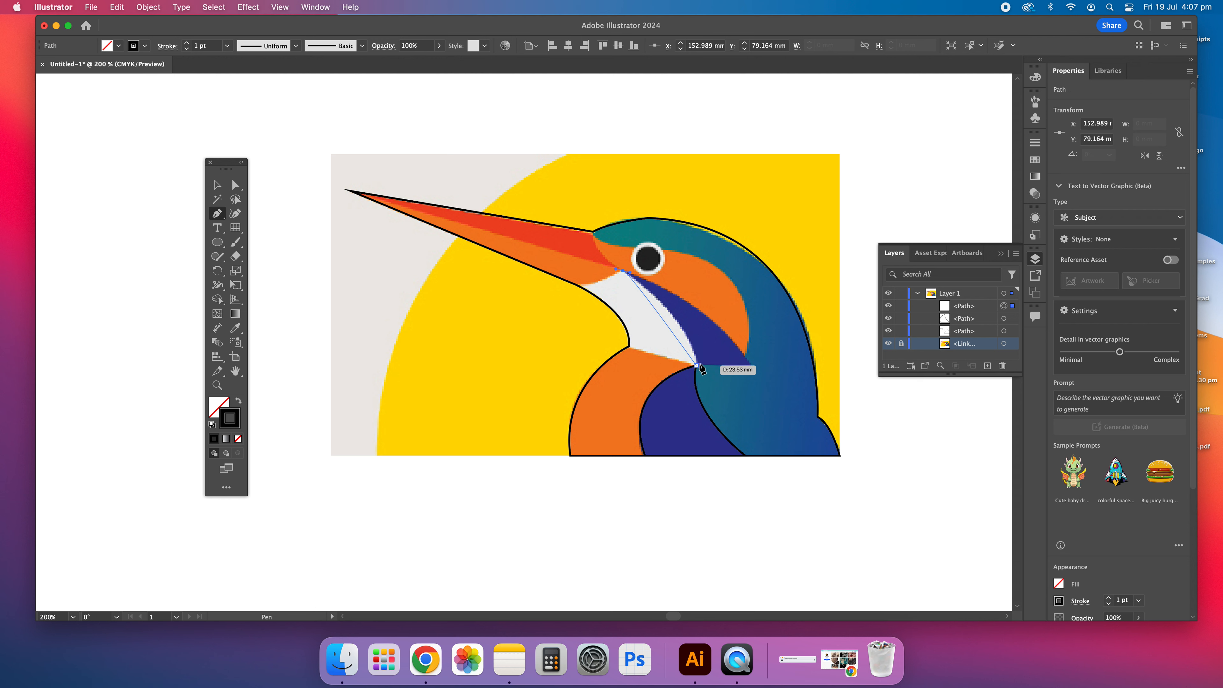
key("super+=")
key("super+=")
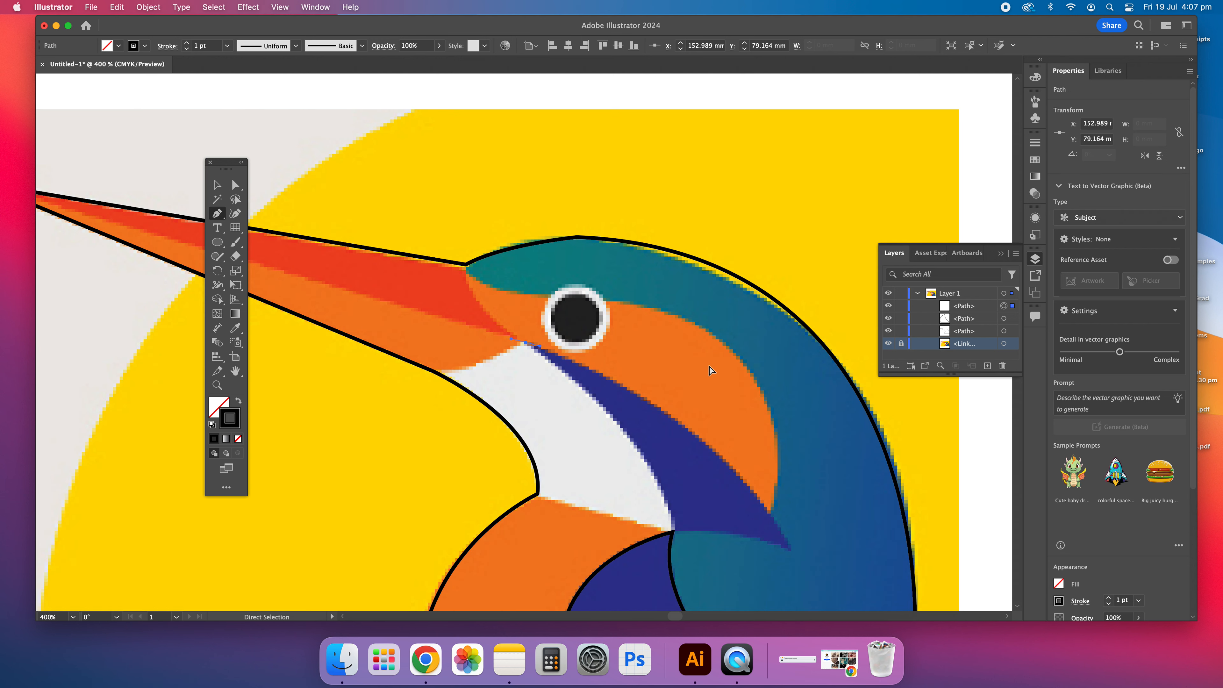
scroll(709, 367, "down", 5)
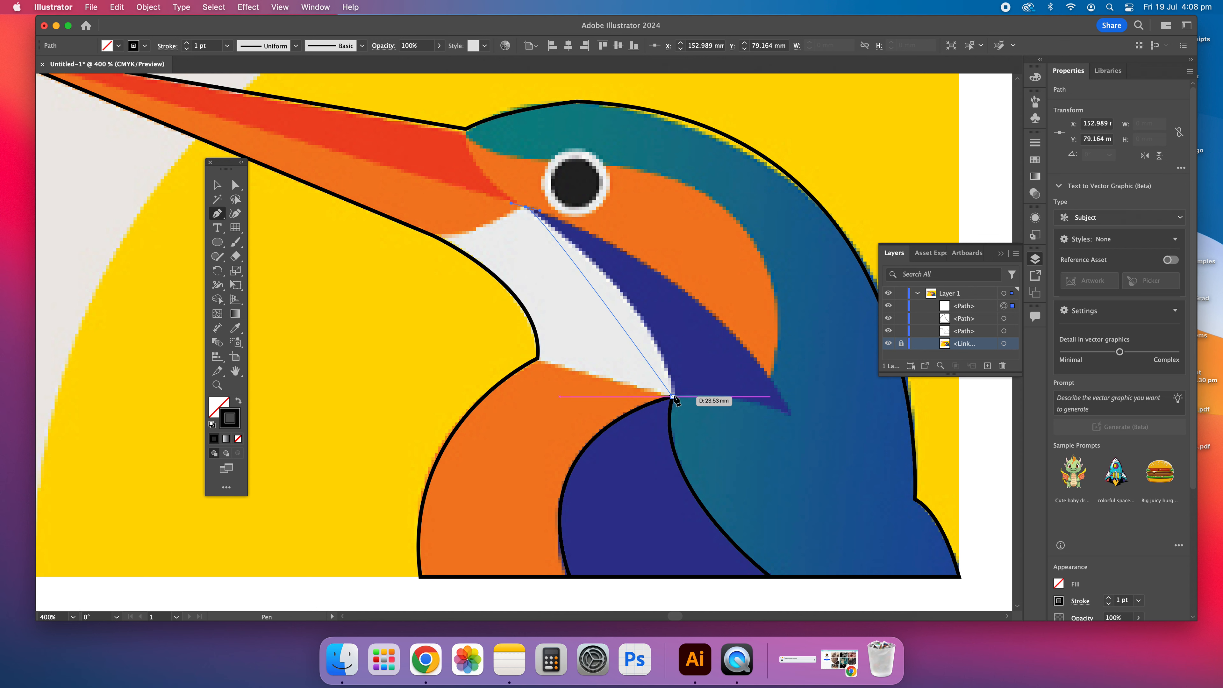
left_click_drag(674, 397, 667, 467)
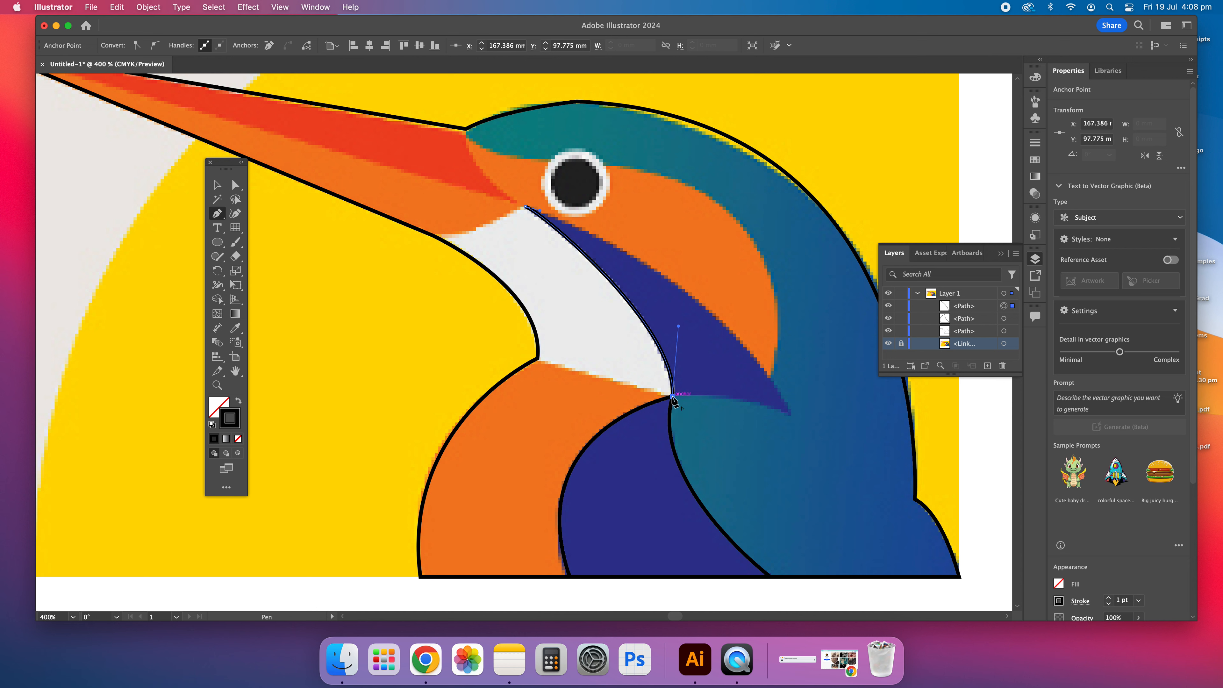
left_click_drag(788, 412, 862, 442)
left_click(788, 412)
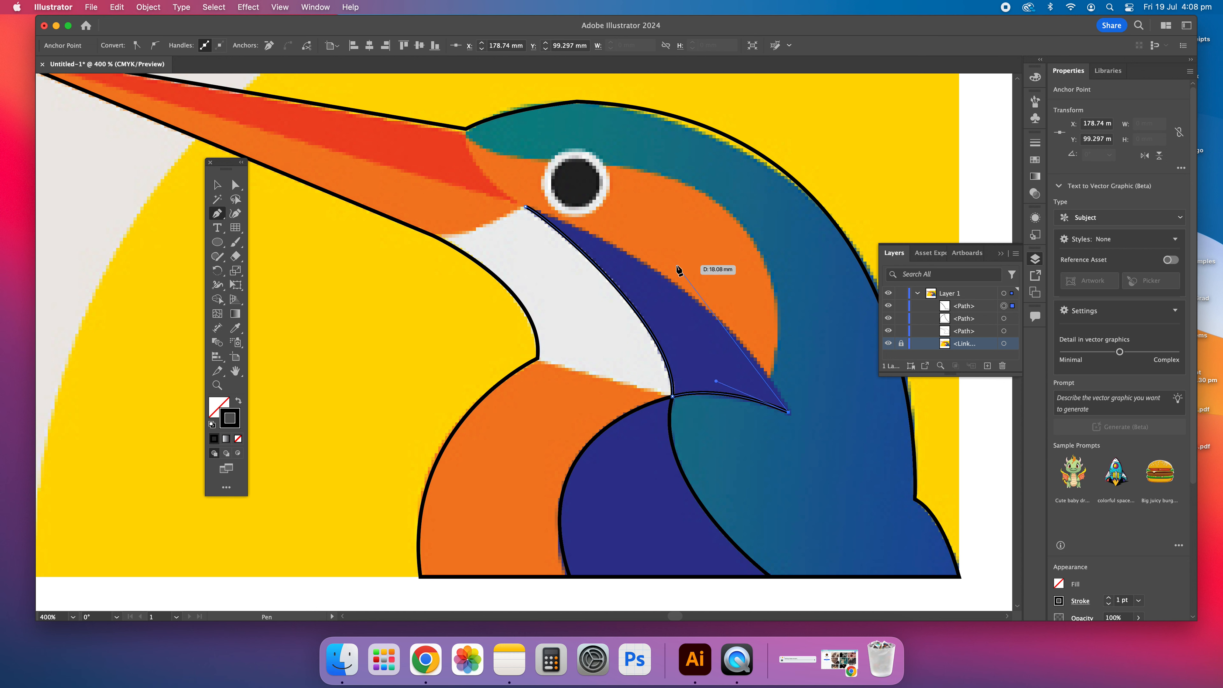
mouse_move(525, 207)
left_mouse_down()
mouse_move(404, 189)
mouse_move(342, 157)
left_mouse_up()
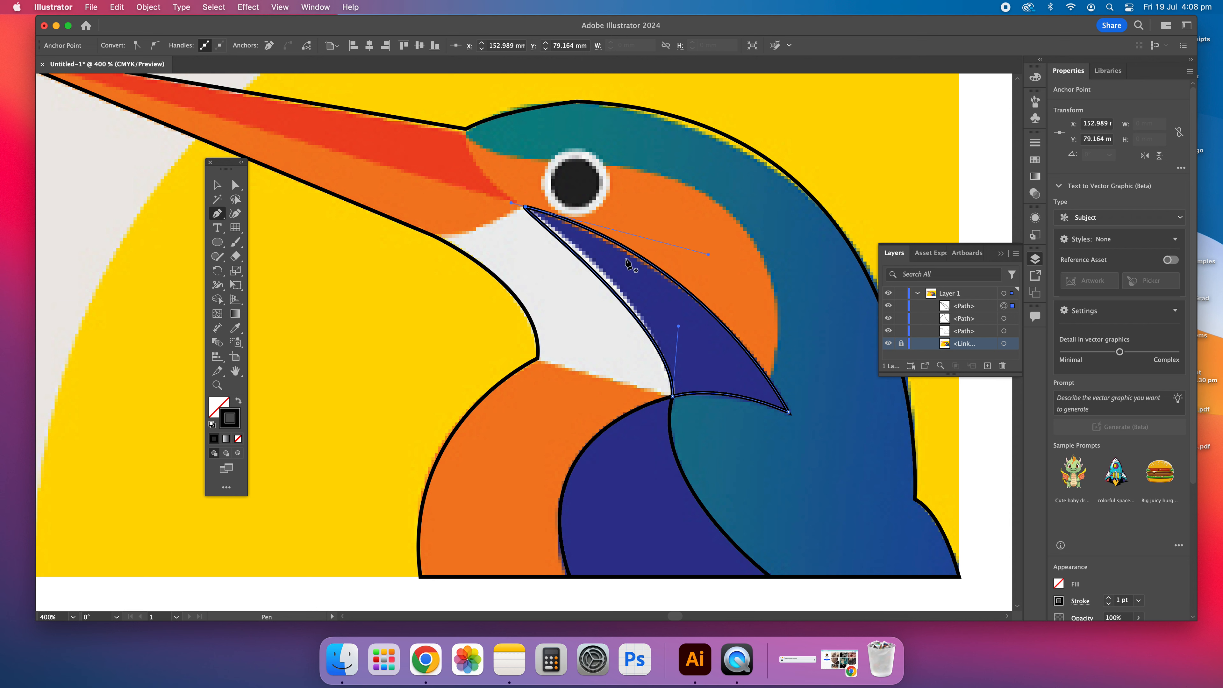
With the Anchor Point tool, make the navy stripe's front point a corner, bend its upper edge to match the image, and deselect it
left_click_drag(224, 217, 270, 257)
left_click(526, 208)
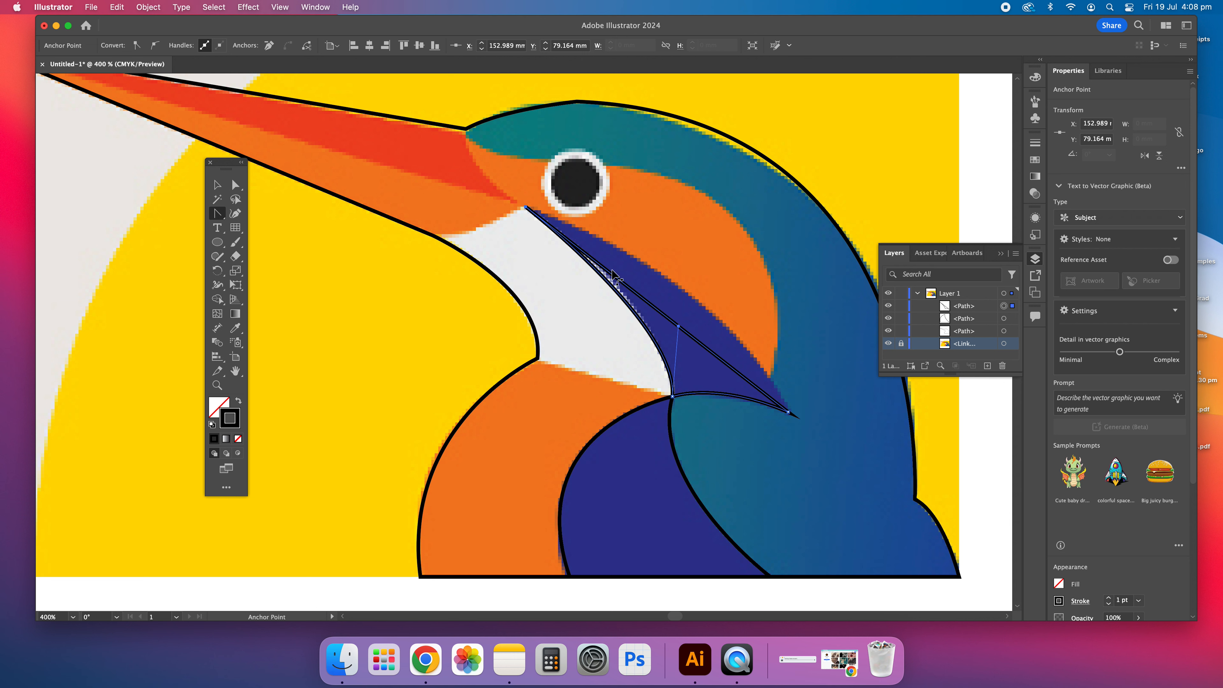
left_click_drag(626, 279, 675, 286)
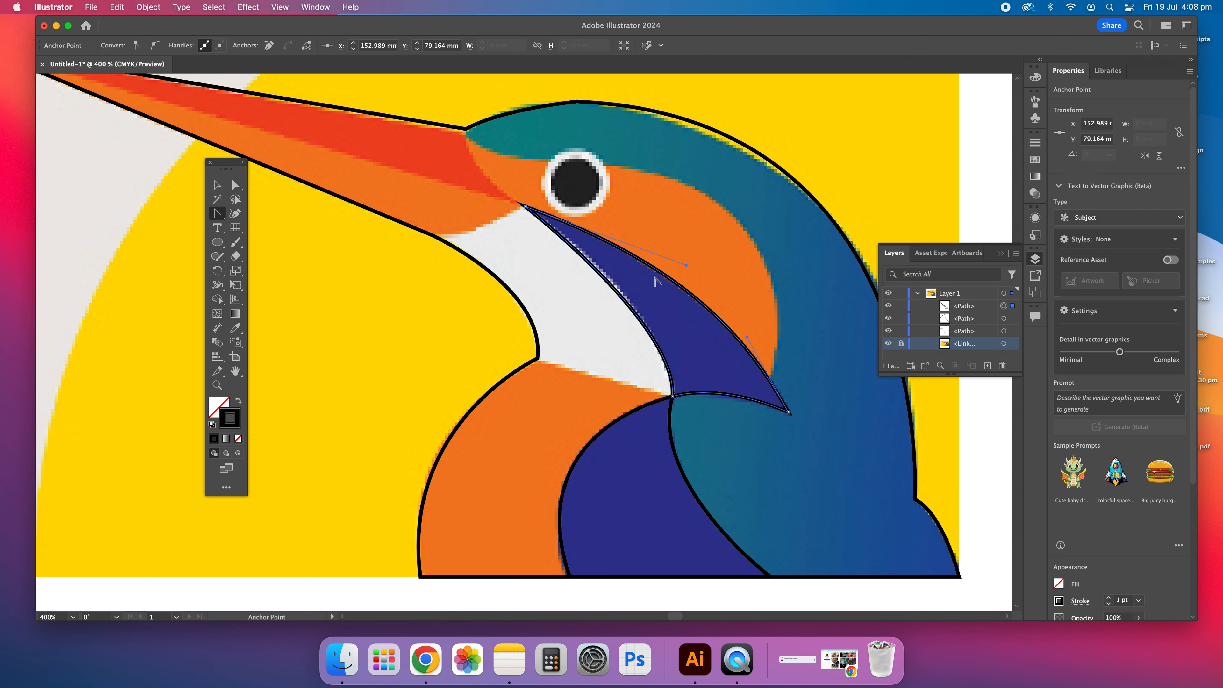
left_click(218, 184)
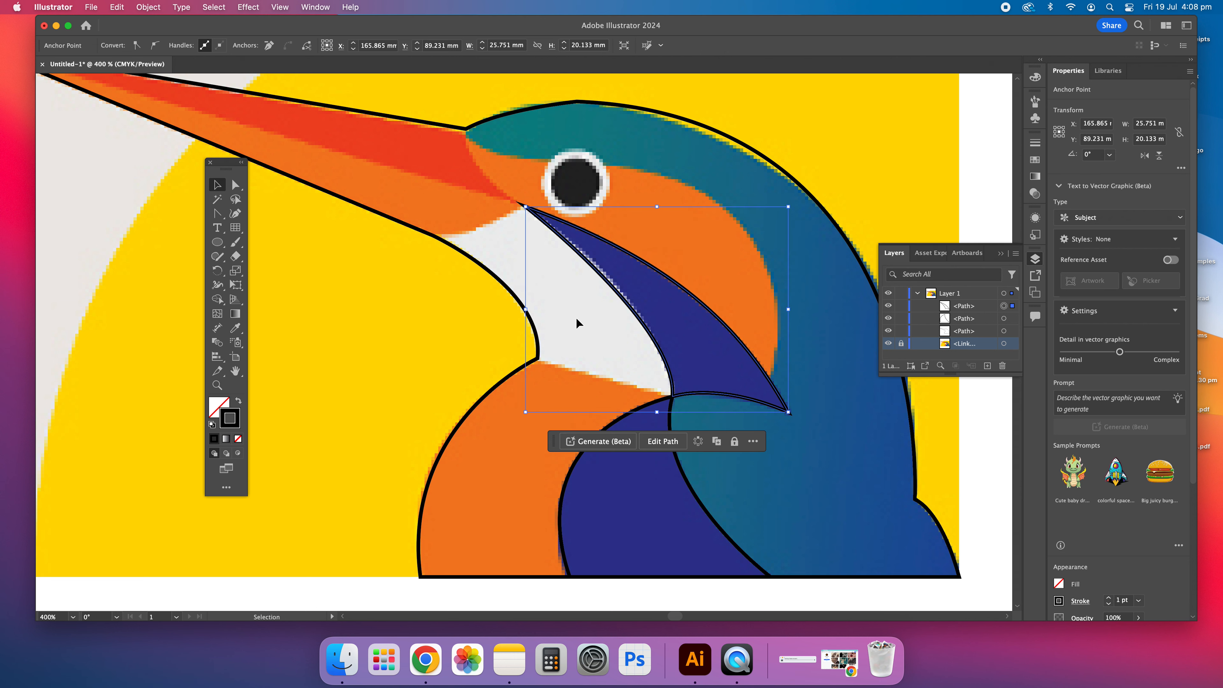
left_click(613, 344)
Trace the red upper part of the beak as a closed Pen path with a curved base, and deselect it
scroll(613, 344, "down", 3)
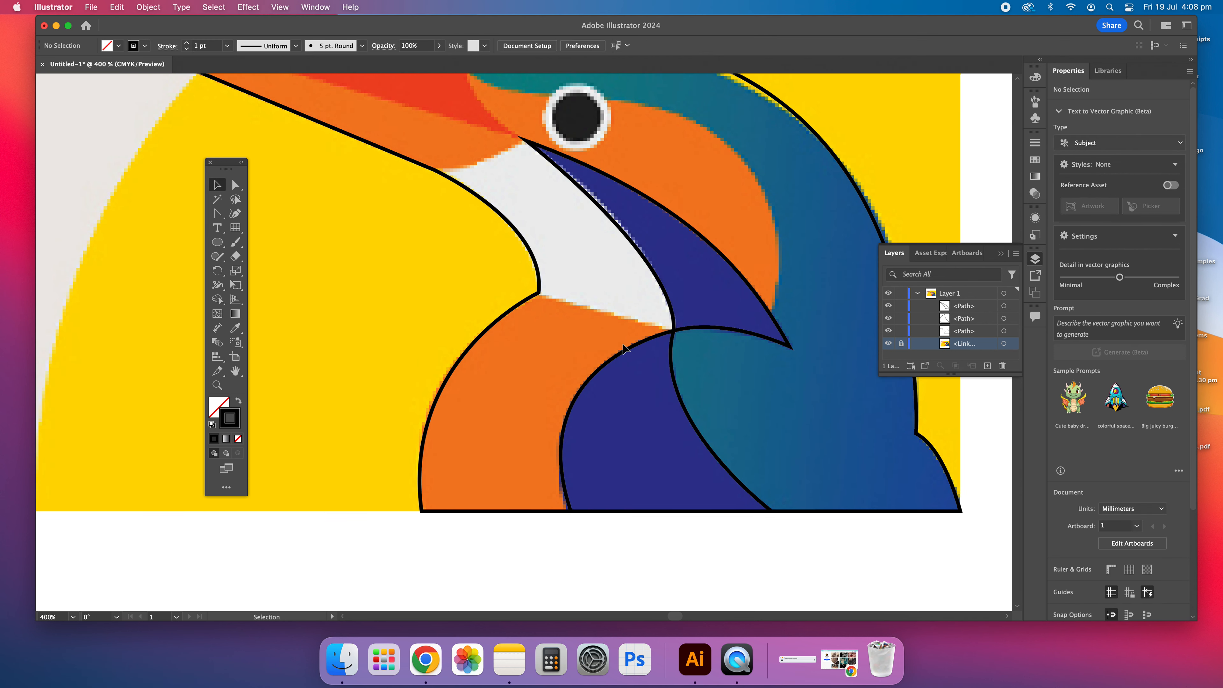
scroll(358, 268, "up", 6)
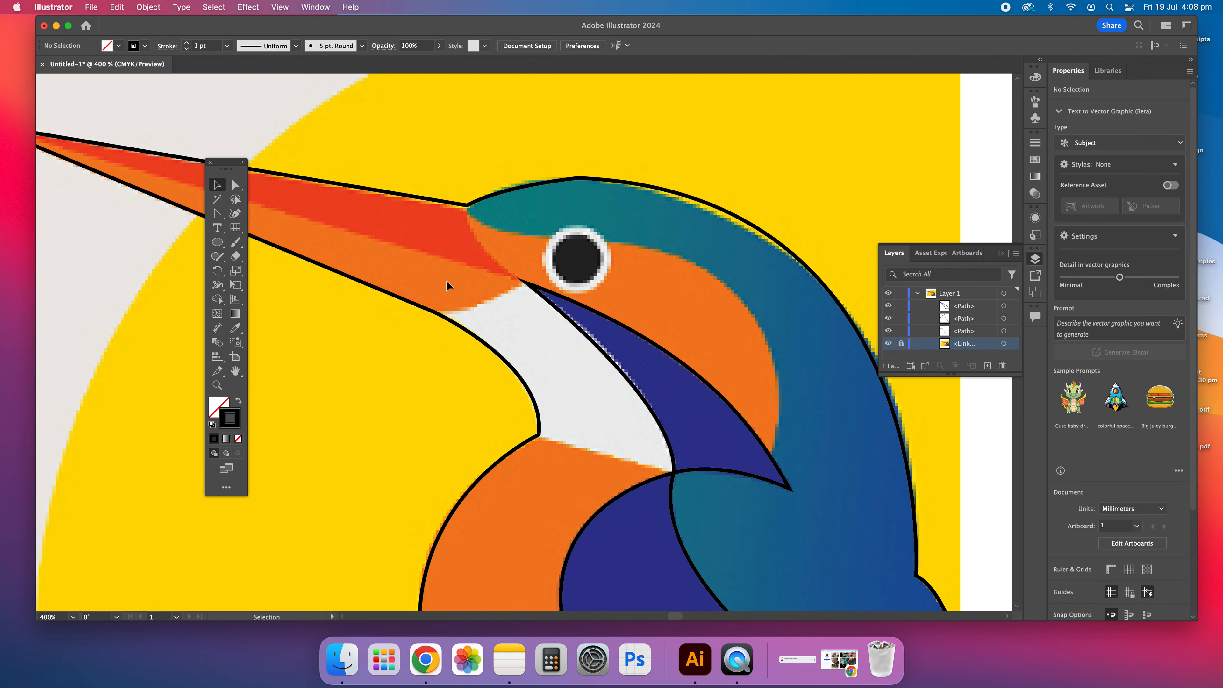
scroll(450, 284, "left", 3)
scroll(464, 264, "left", 3)
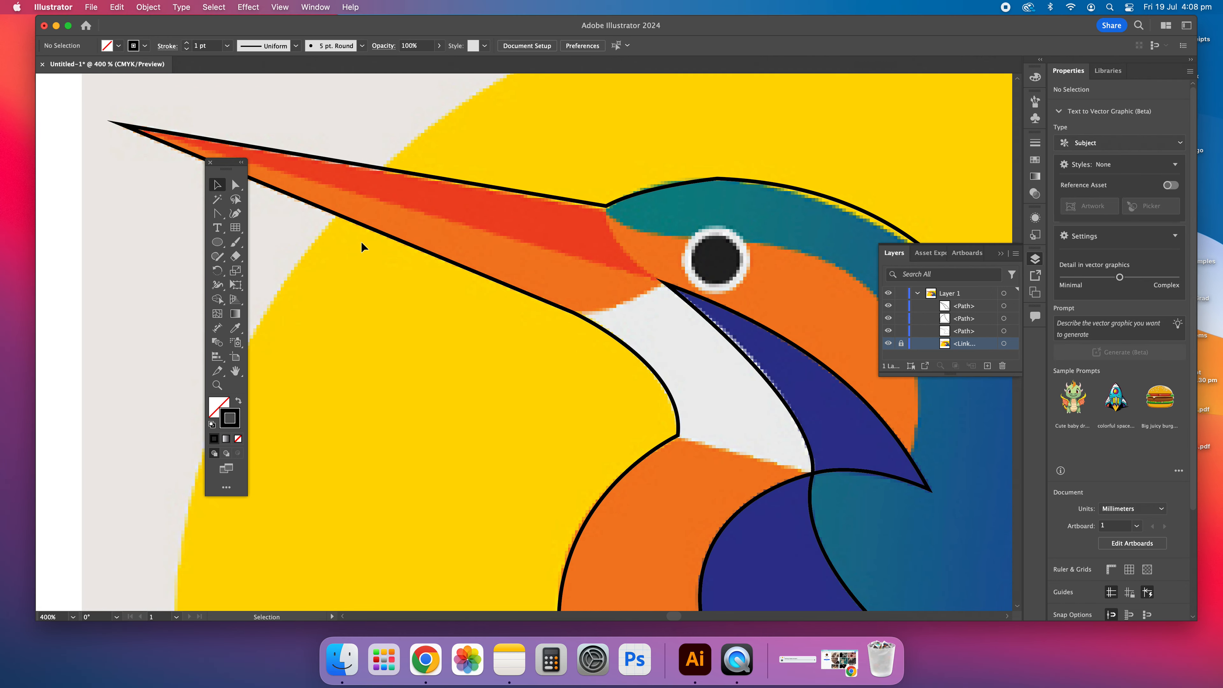
scroll(466, 200, "left", 4)
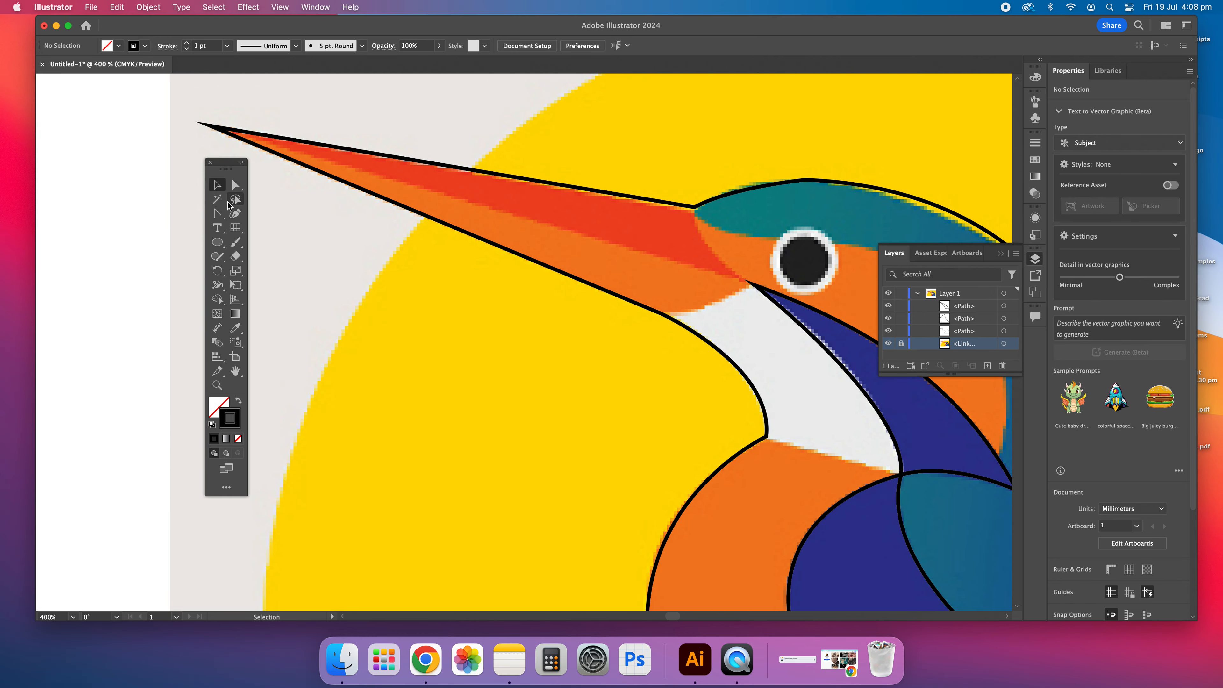
left_click(217, 213)
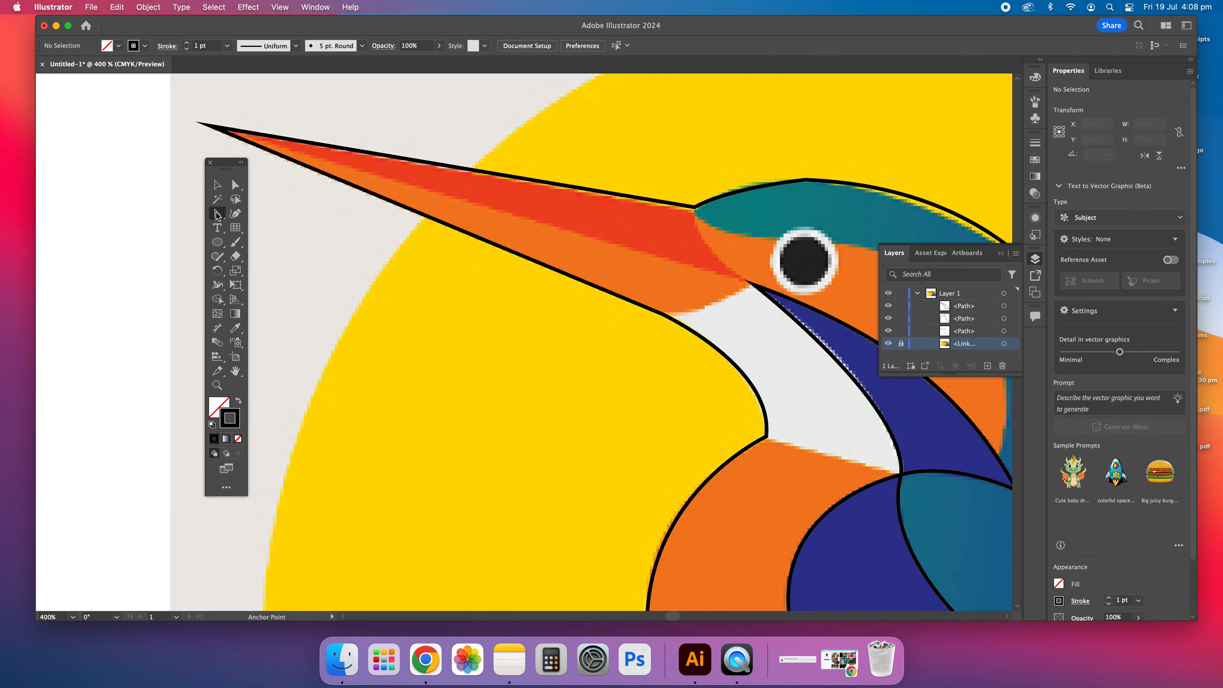
left_click(694, 208)
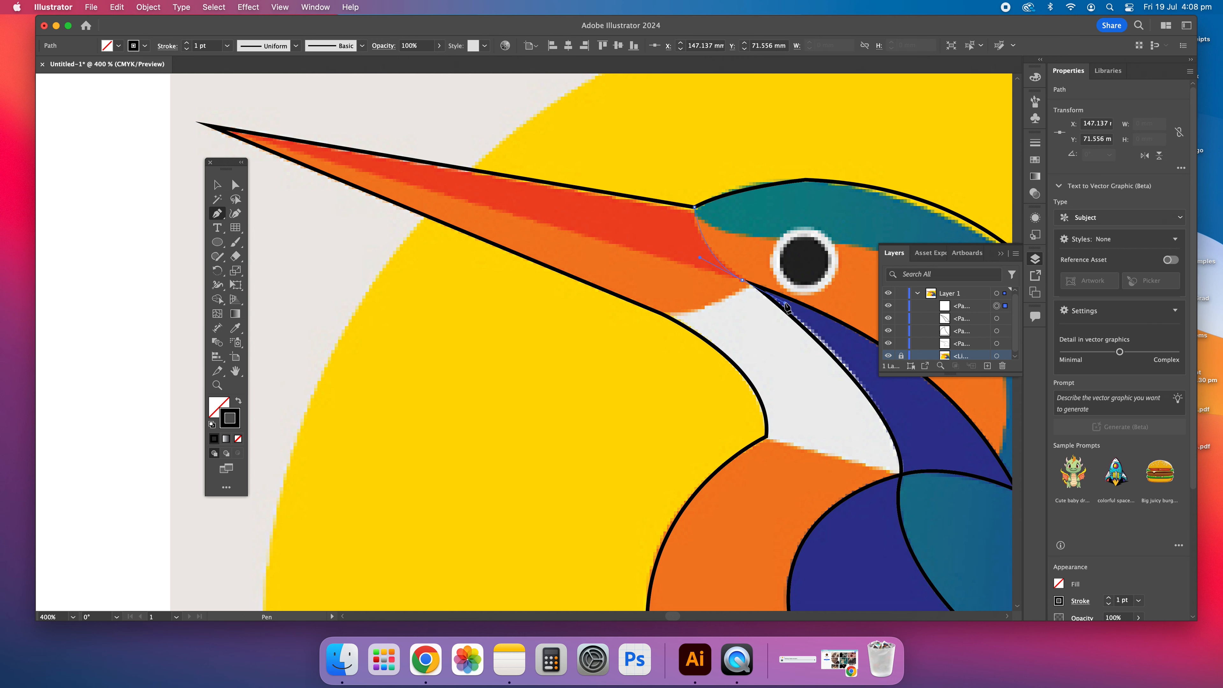
left_click_drag(742, 280, 784, 302)
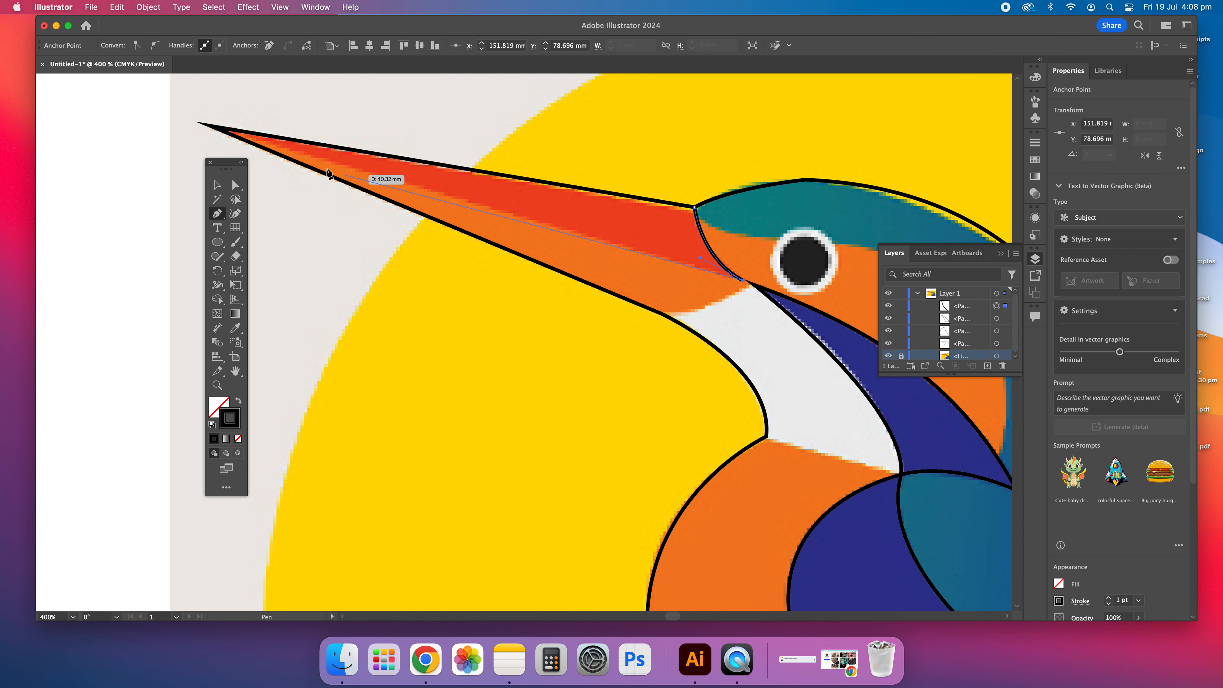
left_click(227, 132)
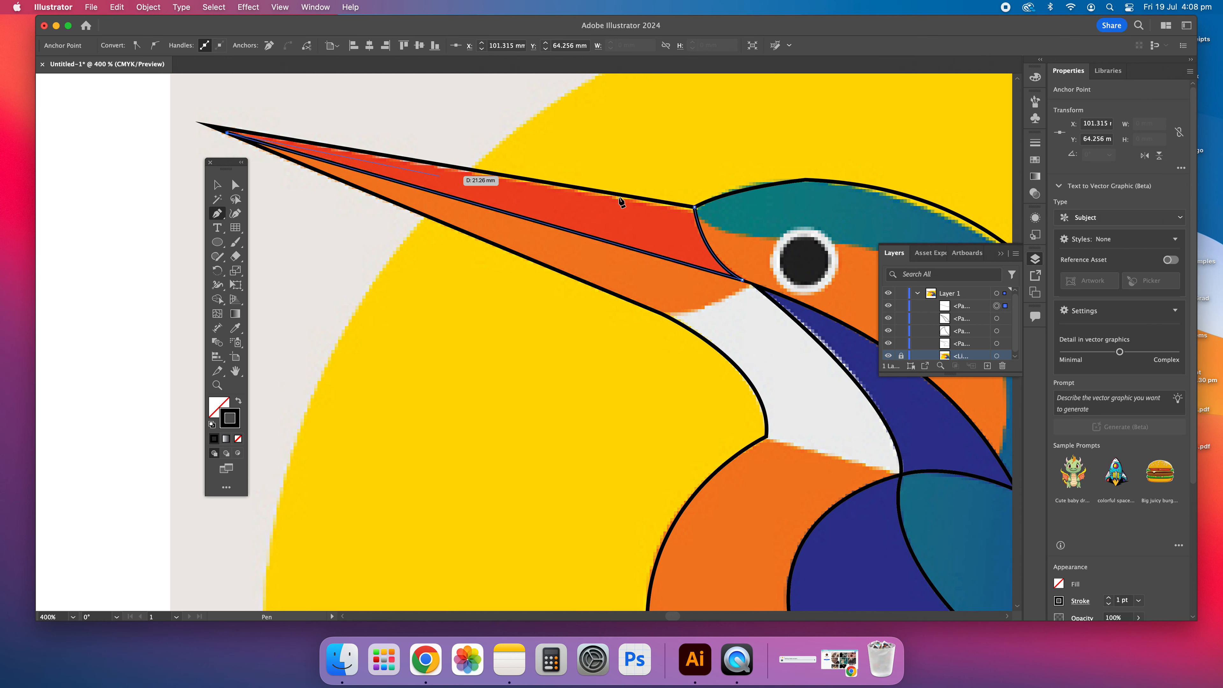
left_click(695, 207)
key("v")
left_click(518, 279)
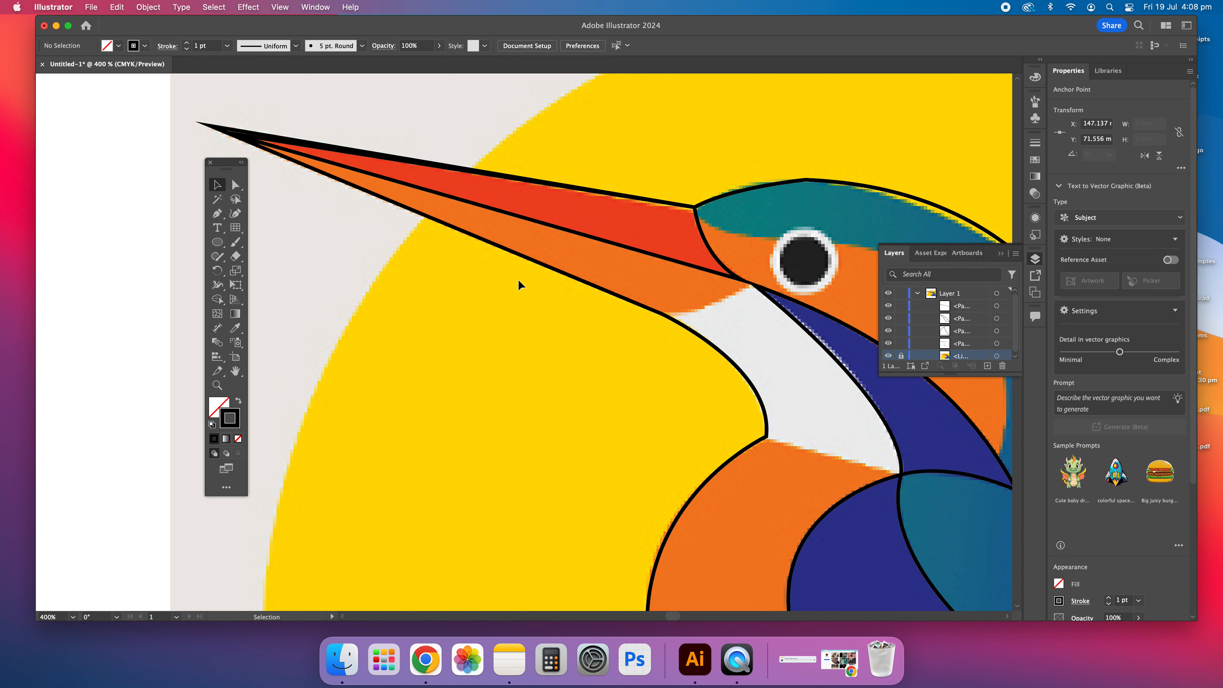
Trace the orange lower part of the beak as a closed Pen path with a curved base, and deselect it
left_click(219, 216)
left_click(754, 286)
left_click_drag(661, 313, 630, 311)
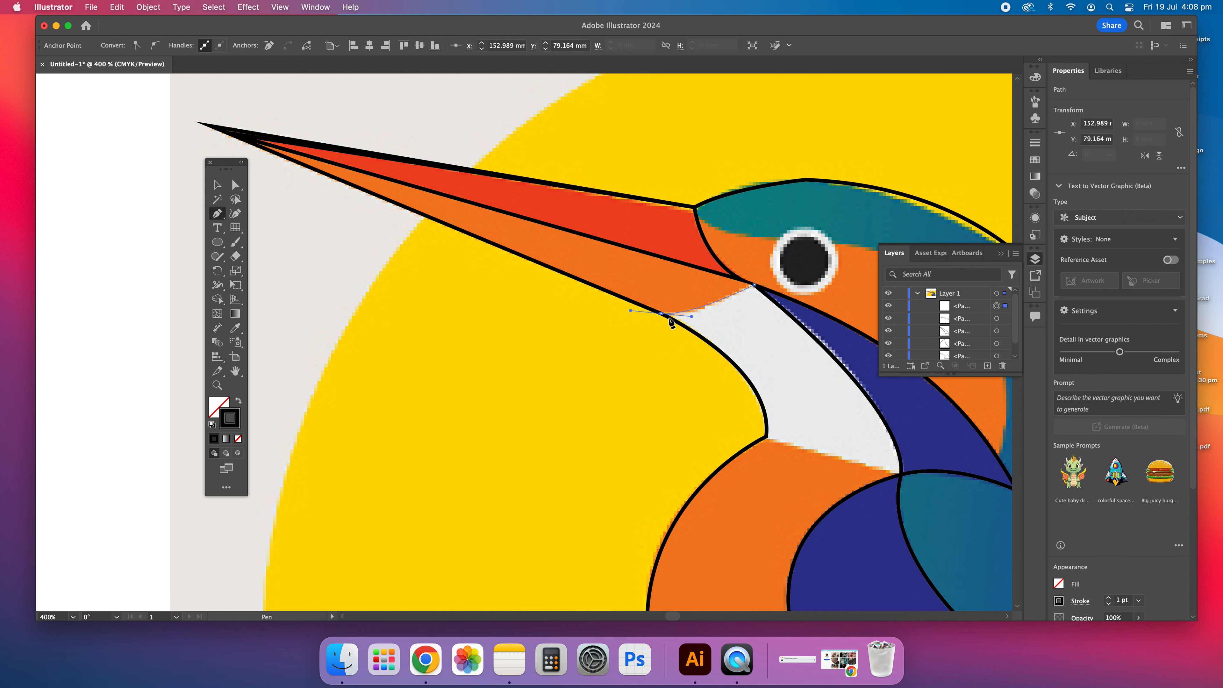
left_click(239, 139)
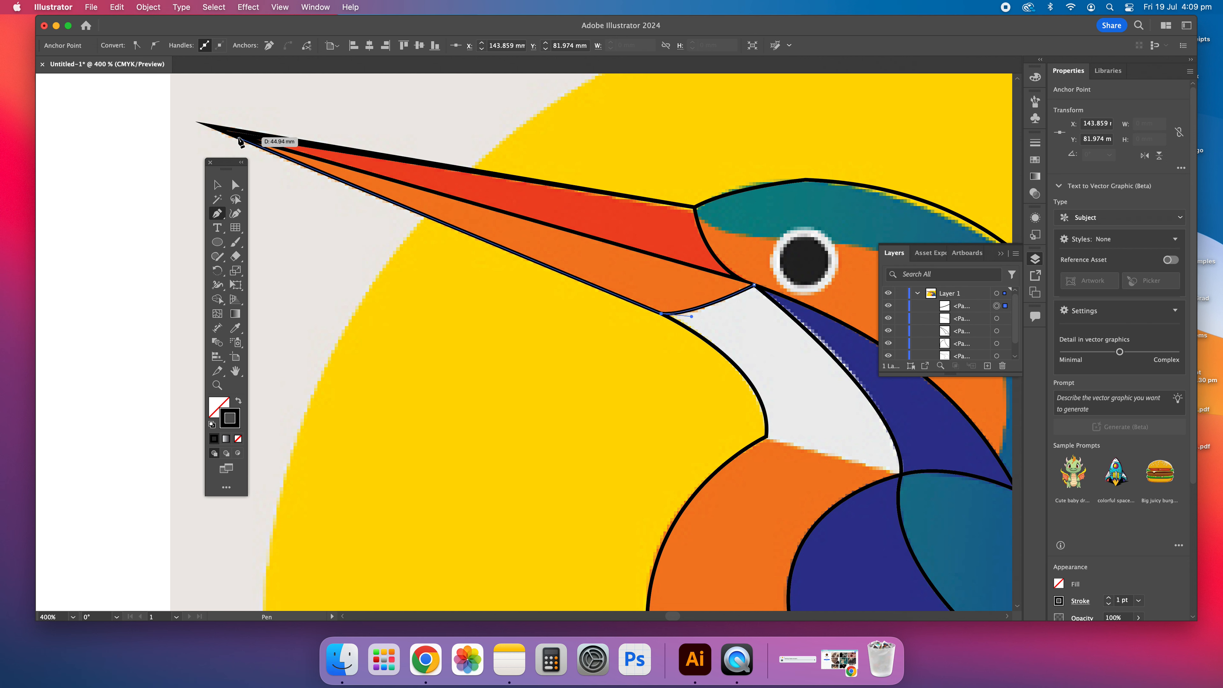
left_click(754, 286)
left_click(219, 185)
left_click(591, 225)
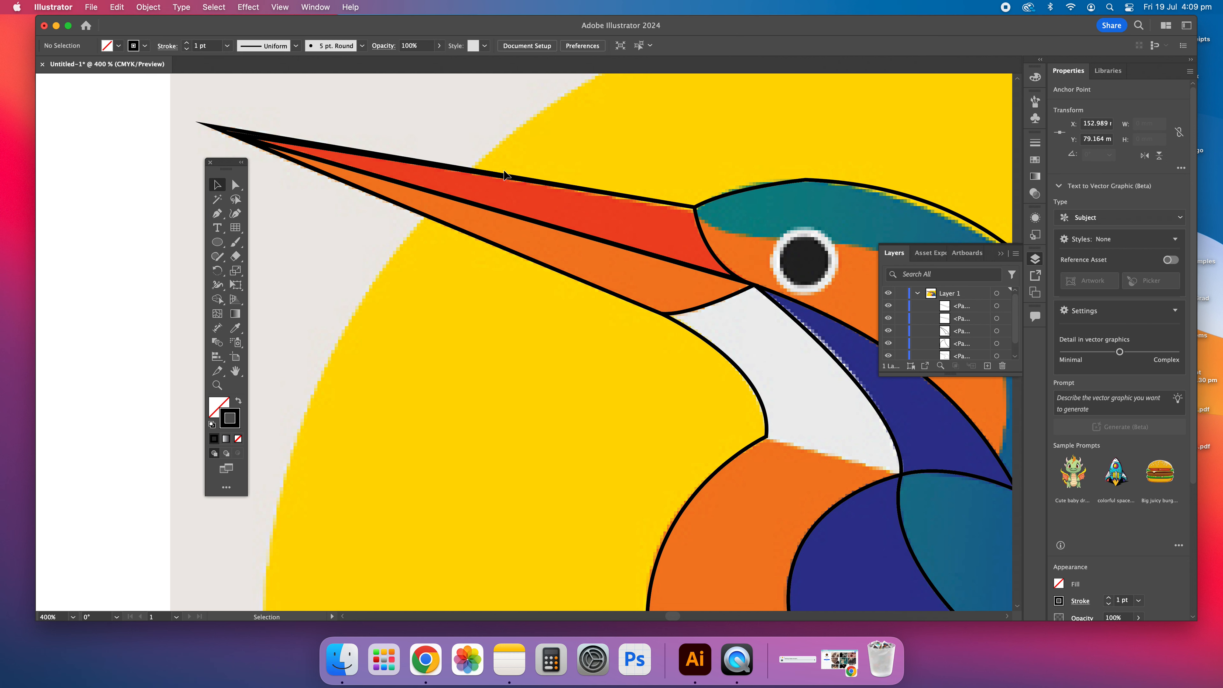
Draw an ellipse about 7.1 by 6.8 mm around the white ring of the eye, and deselect it
scroll(591, 225, "right", 5)
scroll(591, 224, "down", 5)
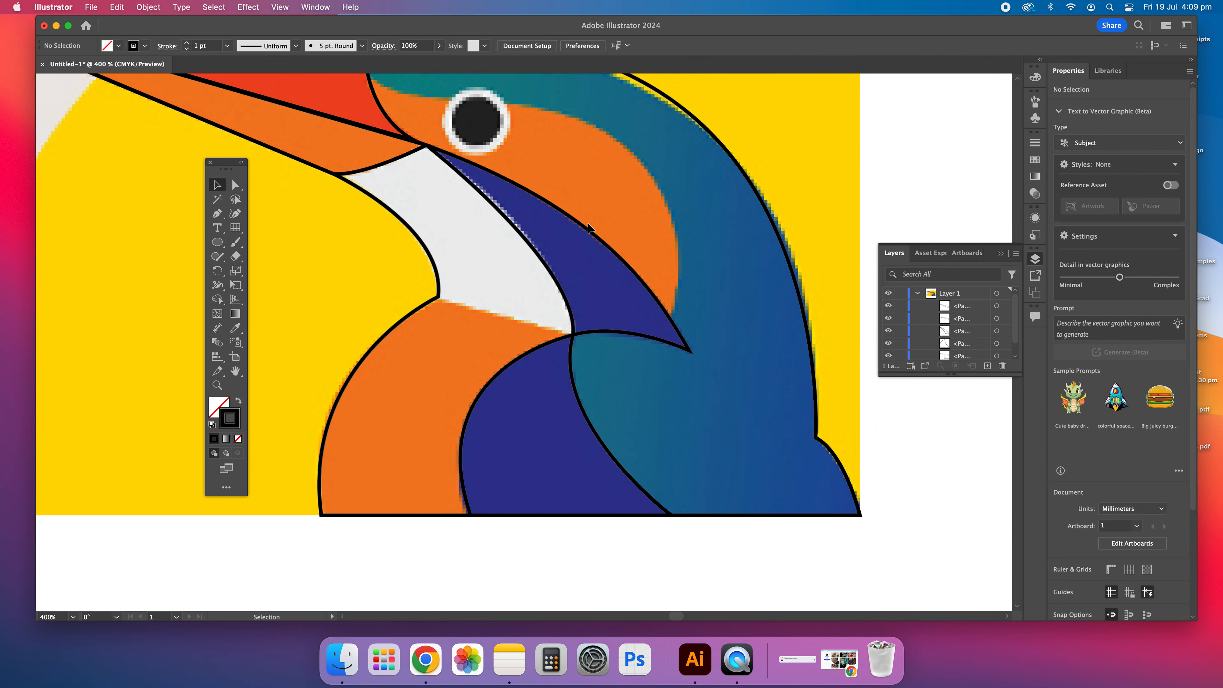
scroll(379, 266, "up", 3)
scroll(404, 244, "up", 2)
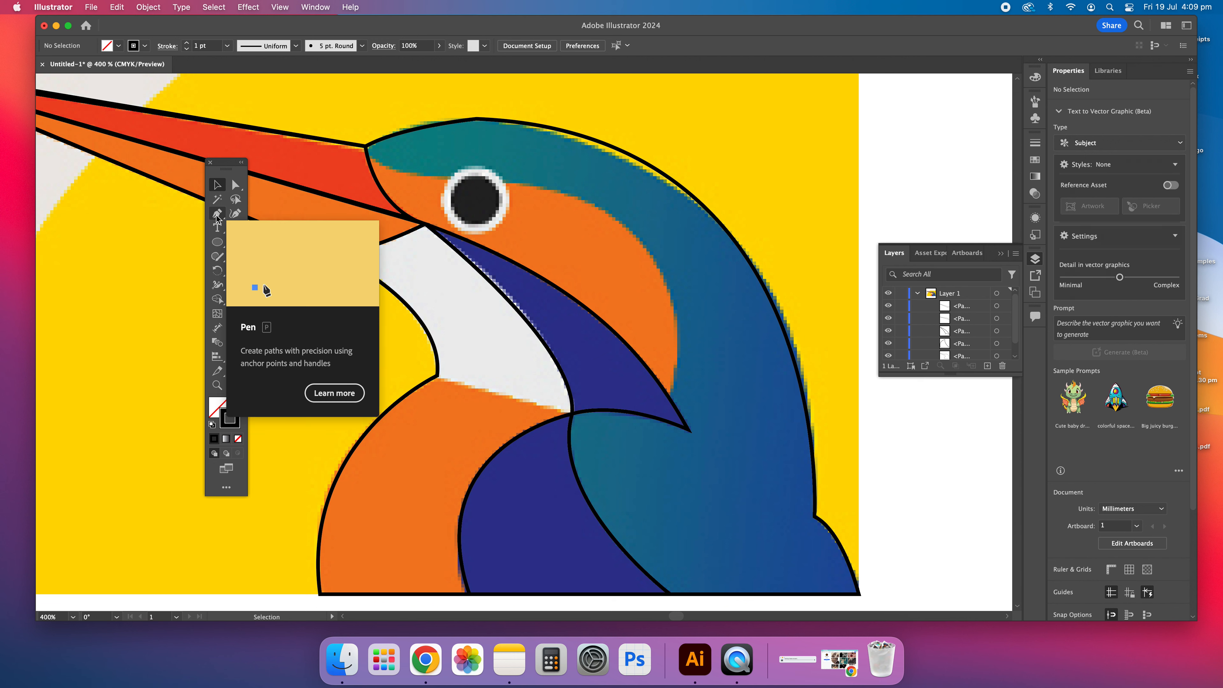
left_click(217, 242)
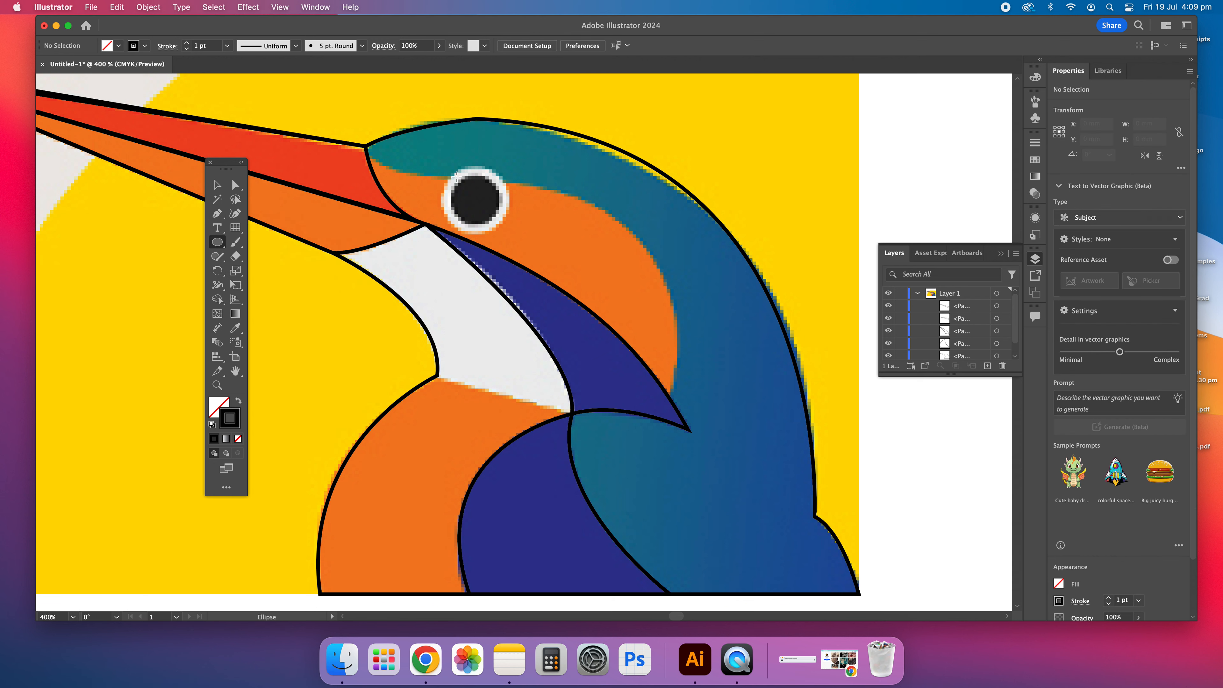
left_click_drag(439, 165, 512, 233)
key("v")
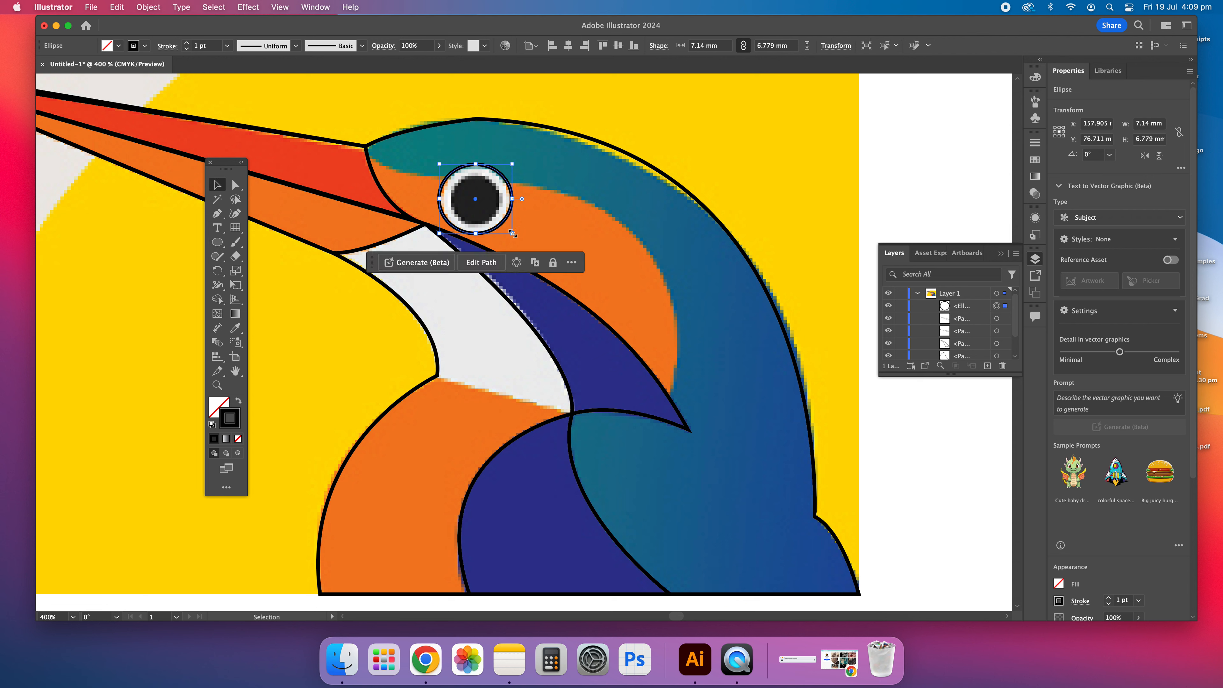
left_click(581, 231)
Draw a circle about 4.3 mm wide over the black pupil, nudge it vertically into place, and deselect it
left_click(217, 241)
left_click_drag(452, 179, 498, 223)
key("v")
key("Up")
key("Up")
key("Up")
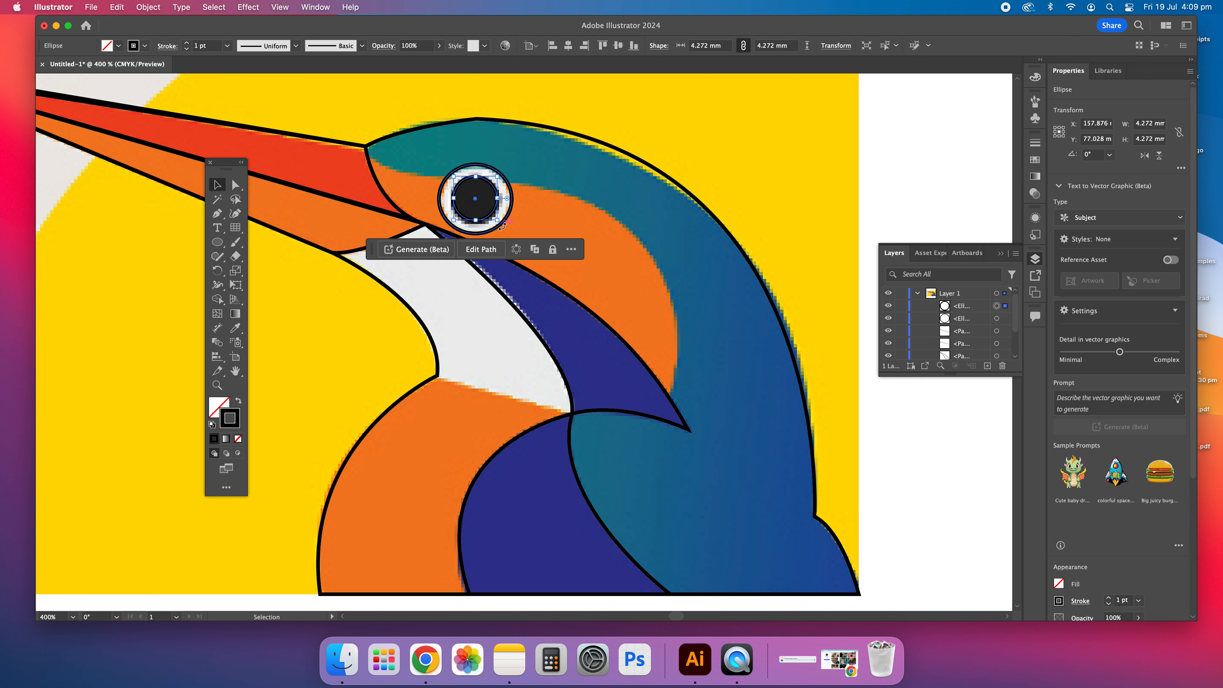
key("Down")
key("Down")
left_click(570, 210)
Trace the orange cheek patch around the eye as a closed curved Pen path from the beak base along the navy stripe
left_click(217, 217)
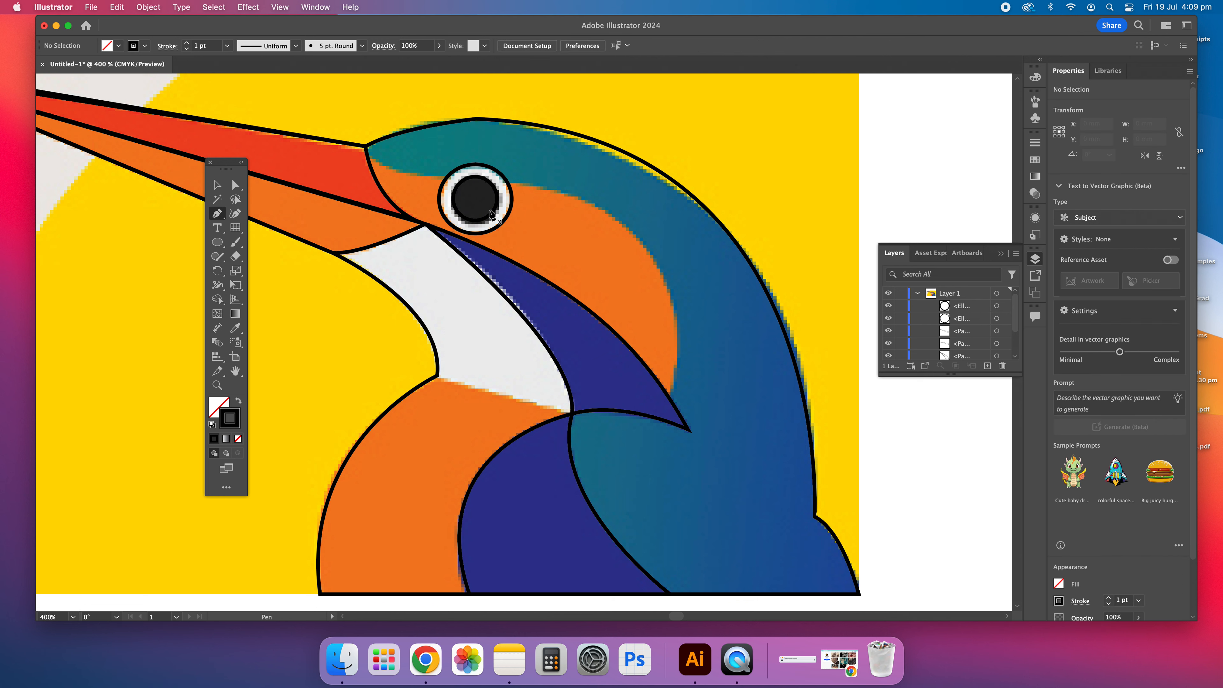
left_click(367, 155)
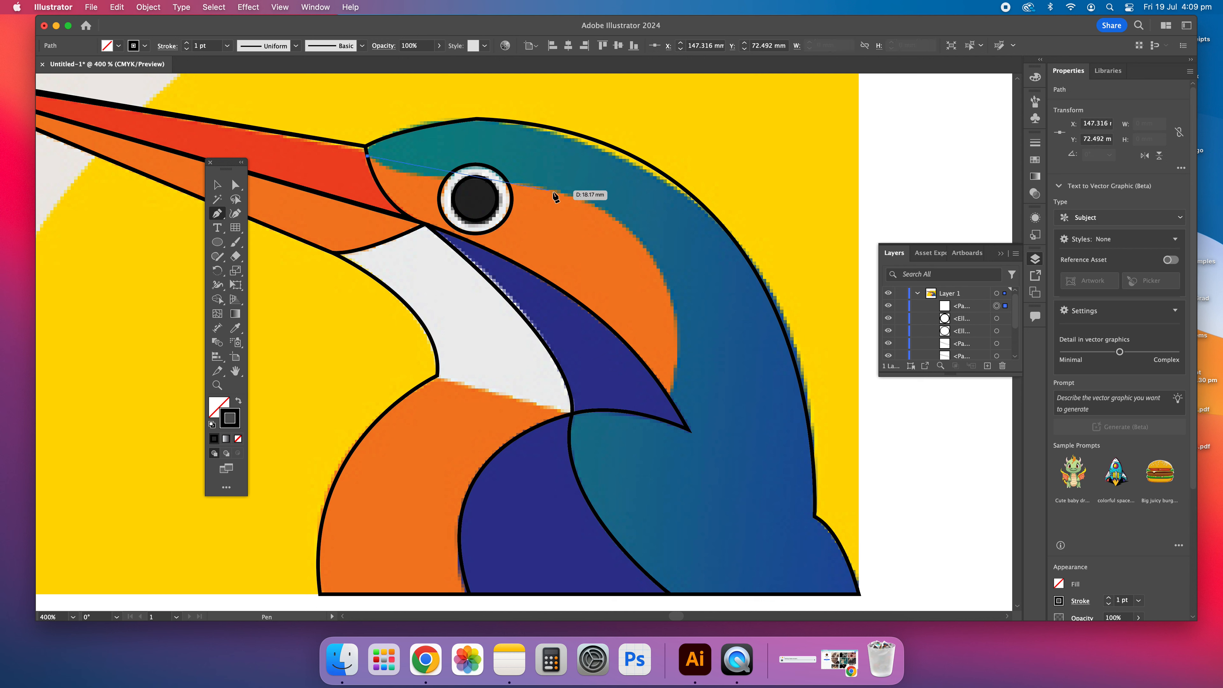
left_click_drag(651, 210, 742, 225)
left_click_drag(660, 220, 660, 216)
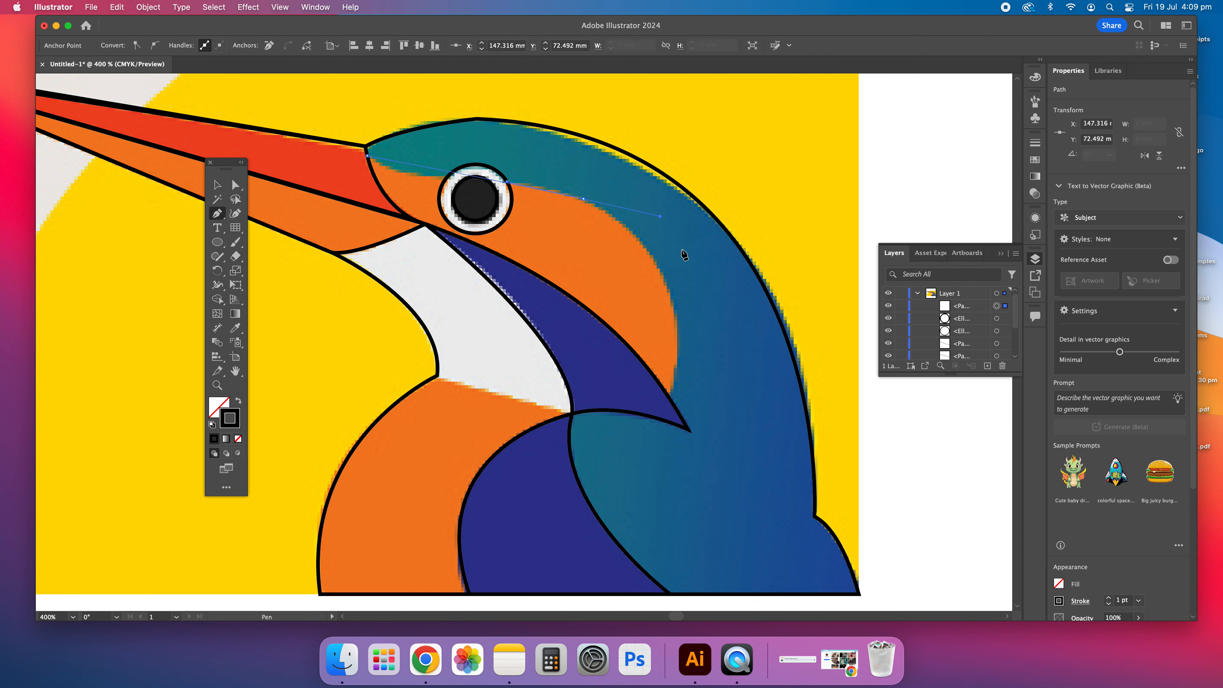
left_click_drag(668, 397, 639, 453)
left_click(668, 396)
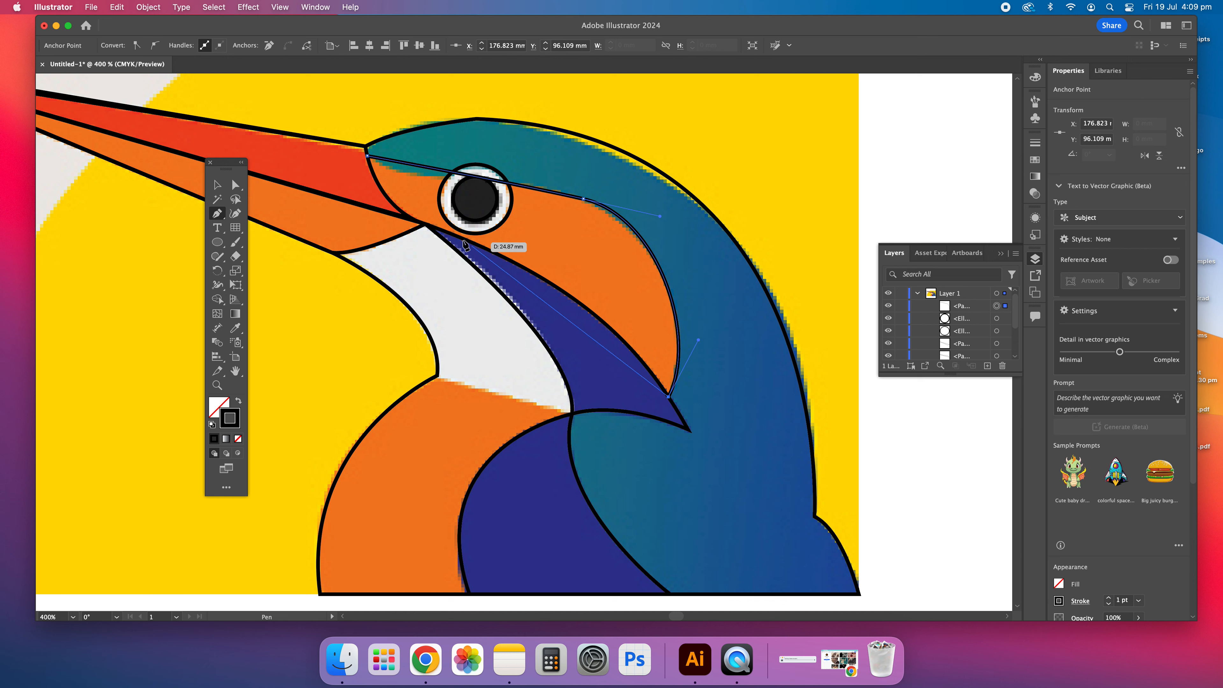
left_click_drag(522, 267, 442, 241)
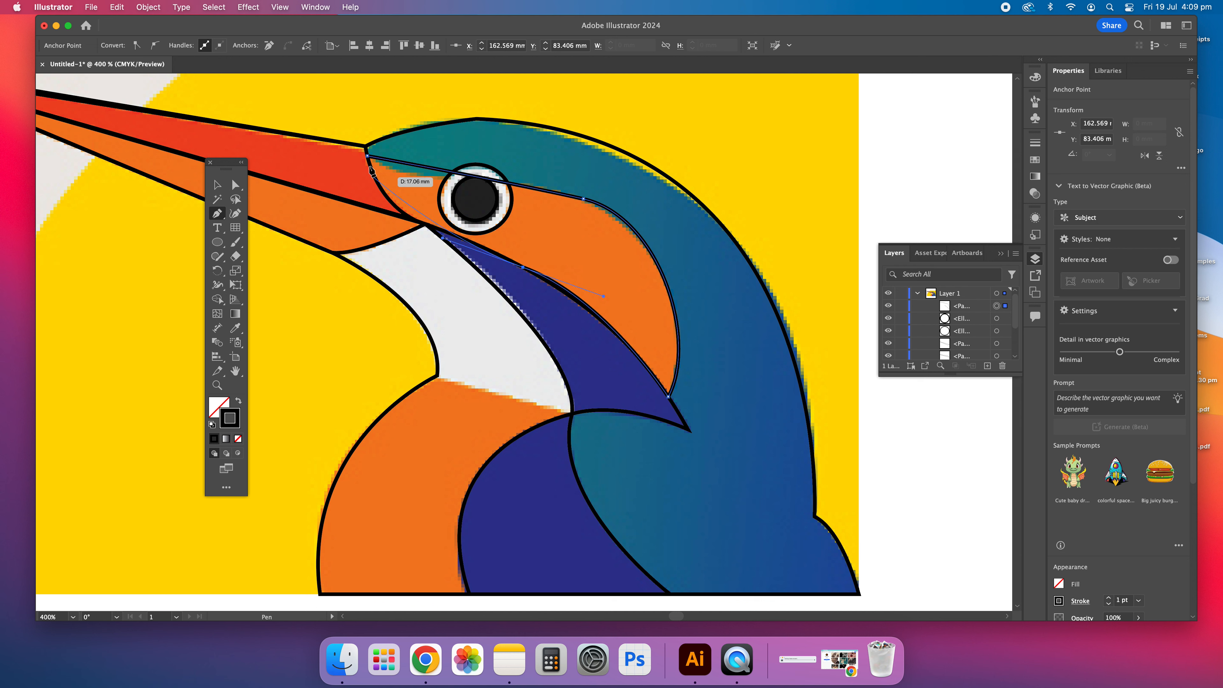
left_click_drag(368, 156, 367, 107)
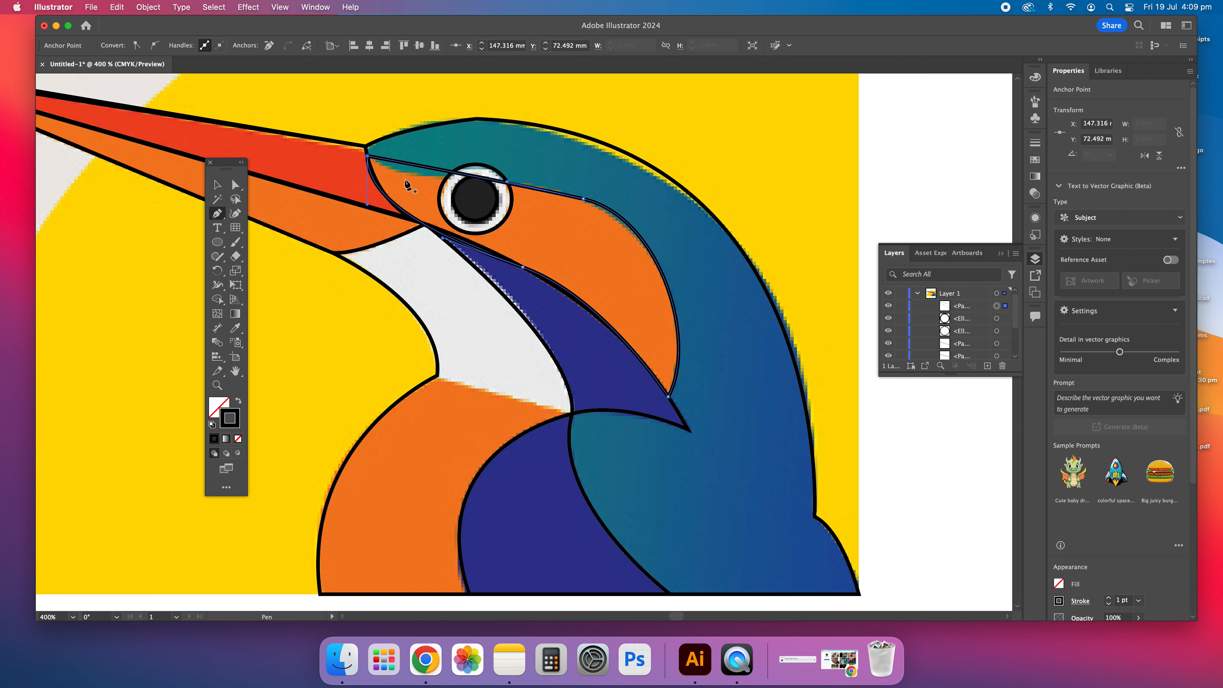
Add an anchor point on the cheek patch's upper edge between beak and eye, and convert it to a corner
left_click_drag(215, 219, 270, 263)
left_click_drag(509, 186, 487, 176)
left_click_drag(226, 215, 270, 226)
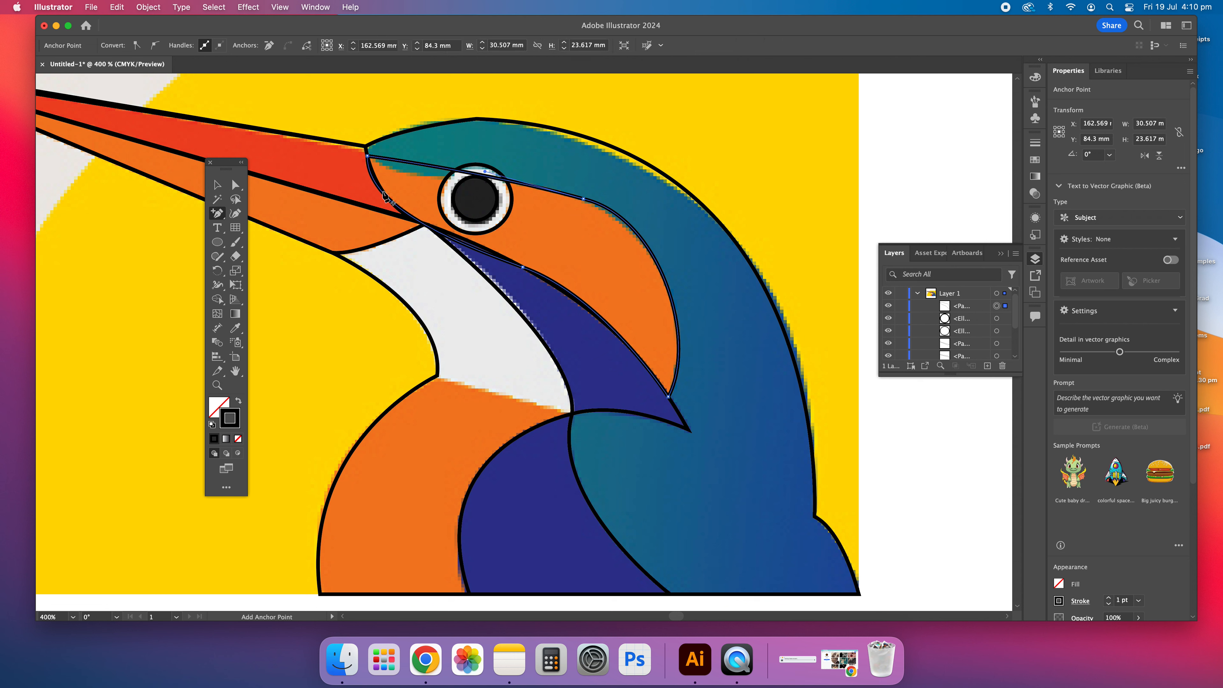
left_click(427, 167)
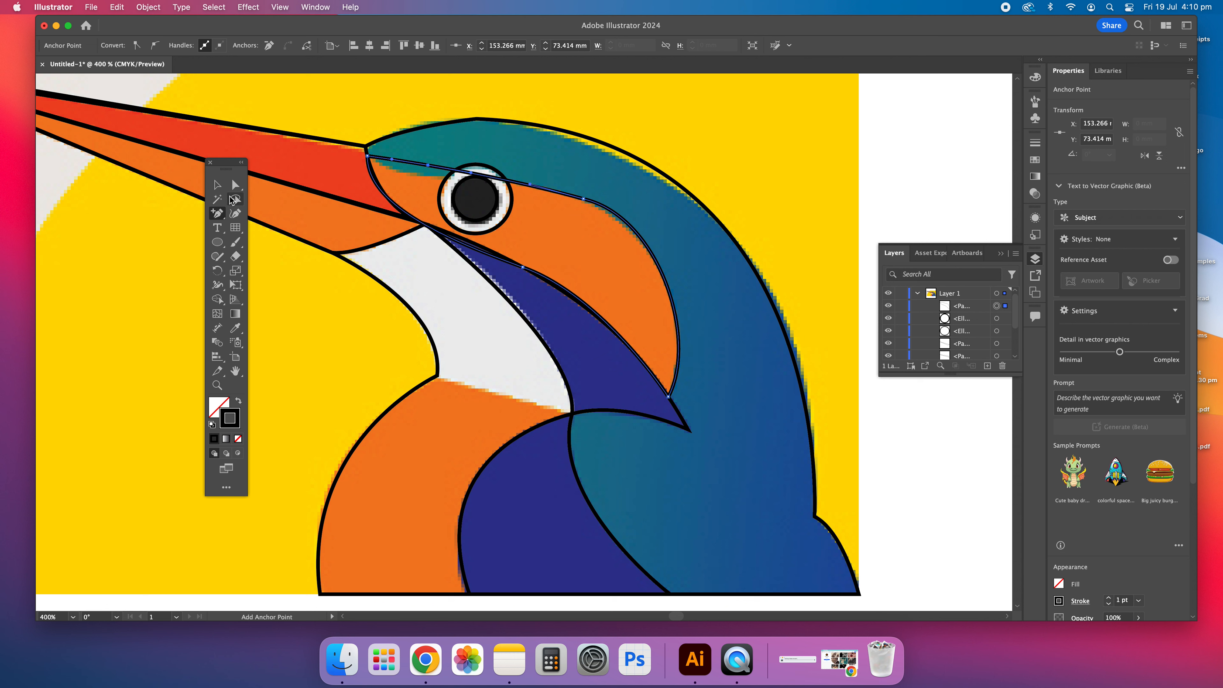
left_click_drag(222, 215, 270, 257)
left_click_drag(429, 166, 456, 173)
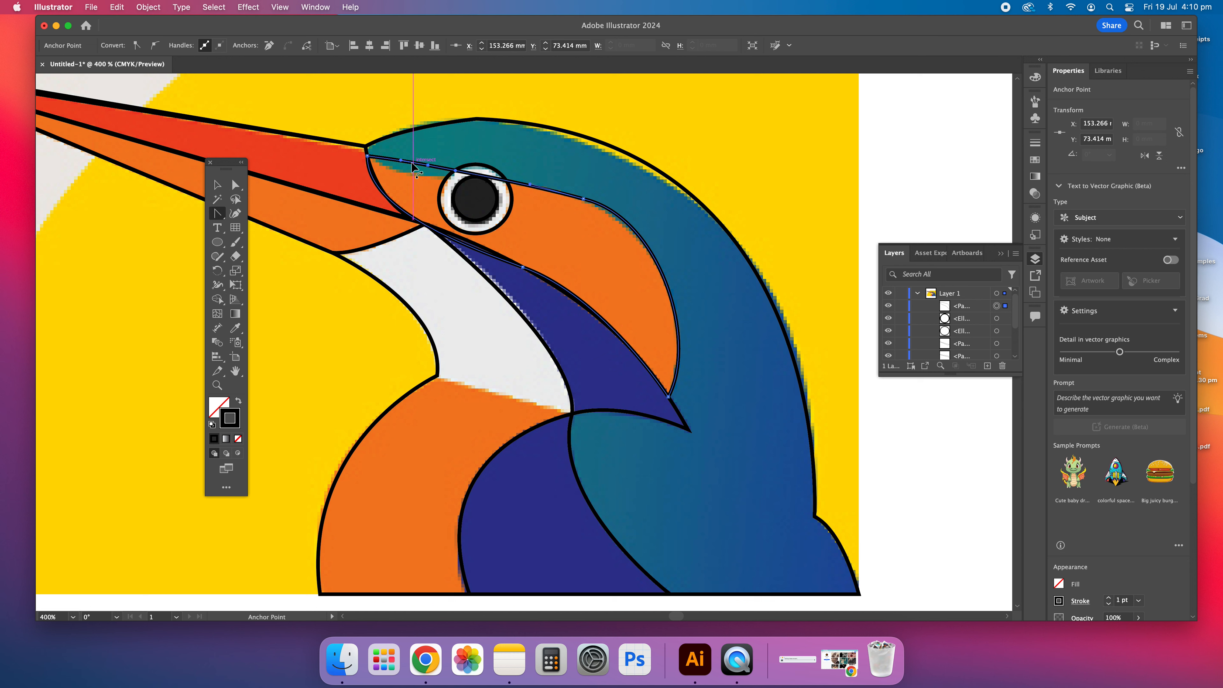
left_click(428, 165)
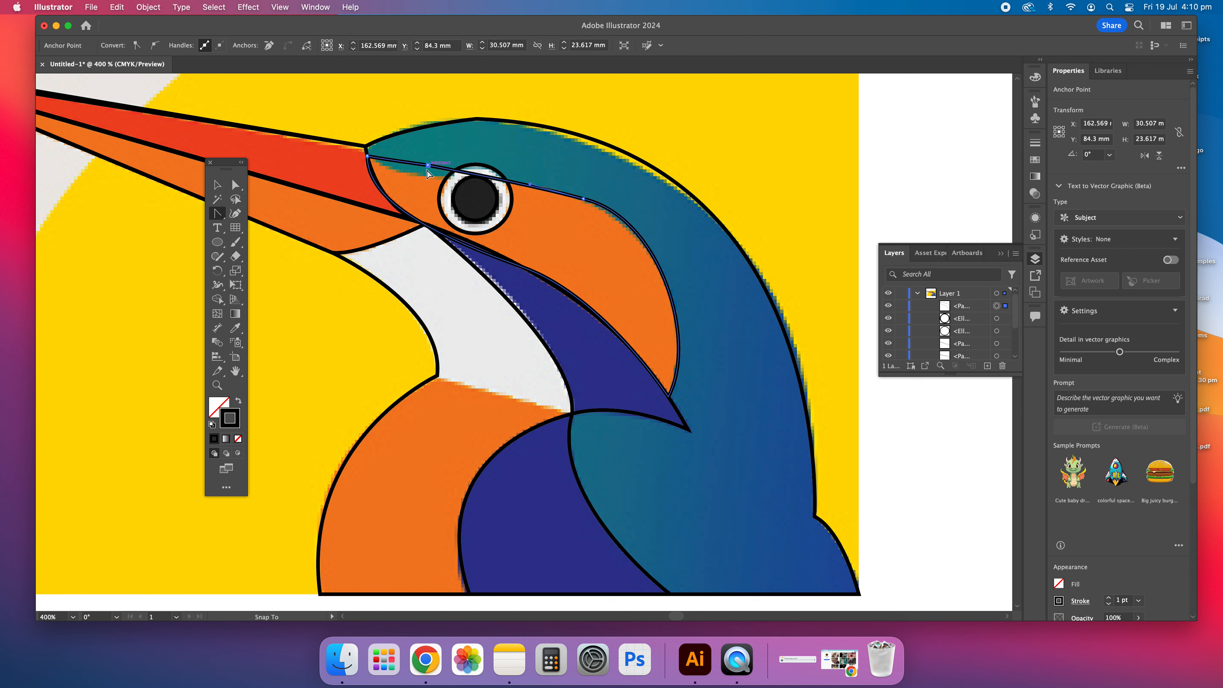
Move the added anchor point down onto the teal-orange boundary, pull out smooth handles to curve the edge, and deselect the path
left_click(241, 186)
left_click_drag(428, 165, 425, 174)
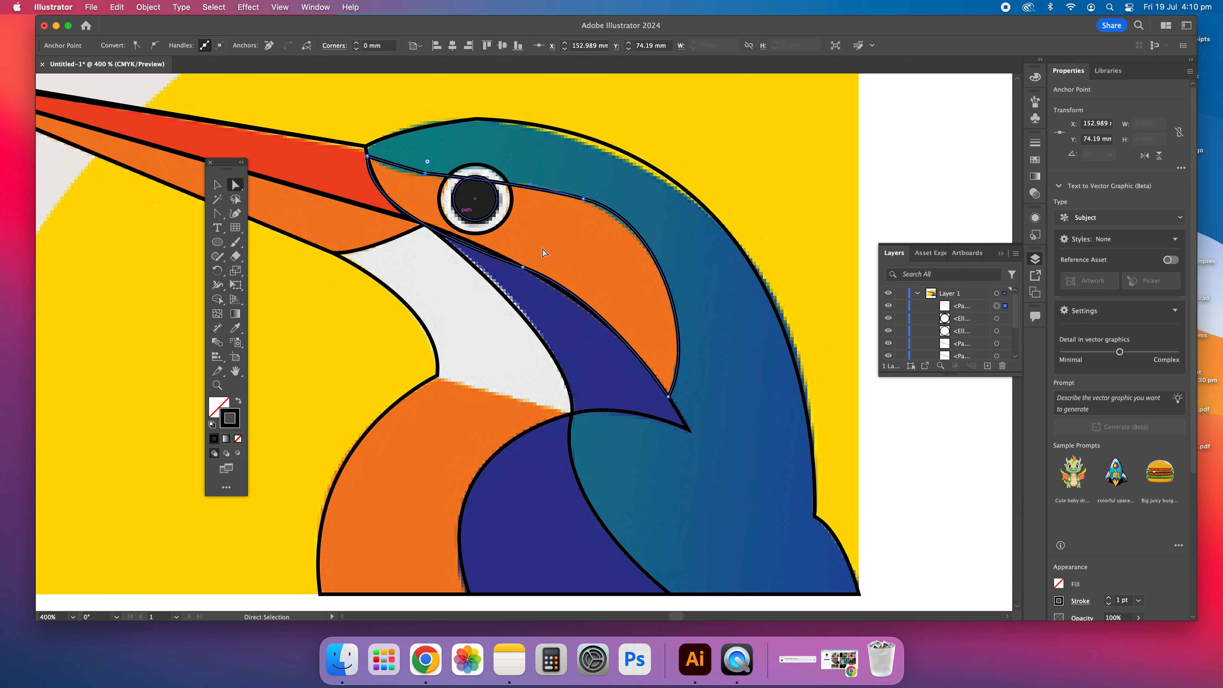
key("shift+c")
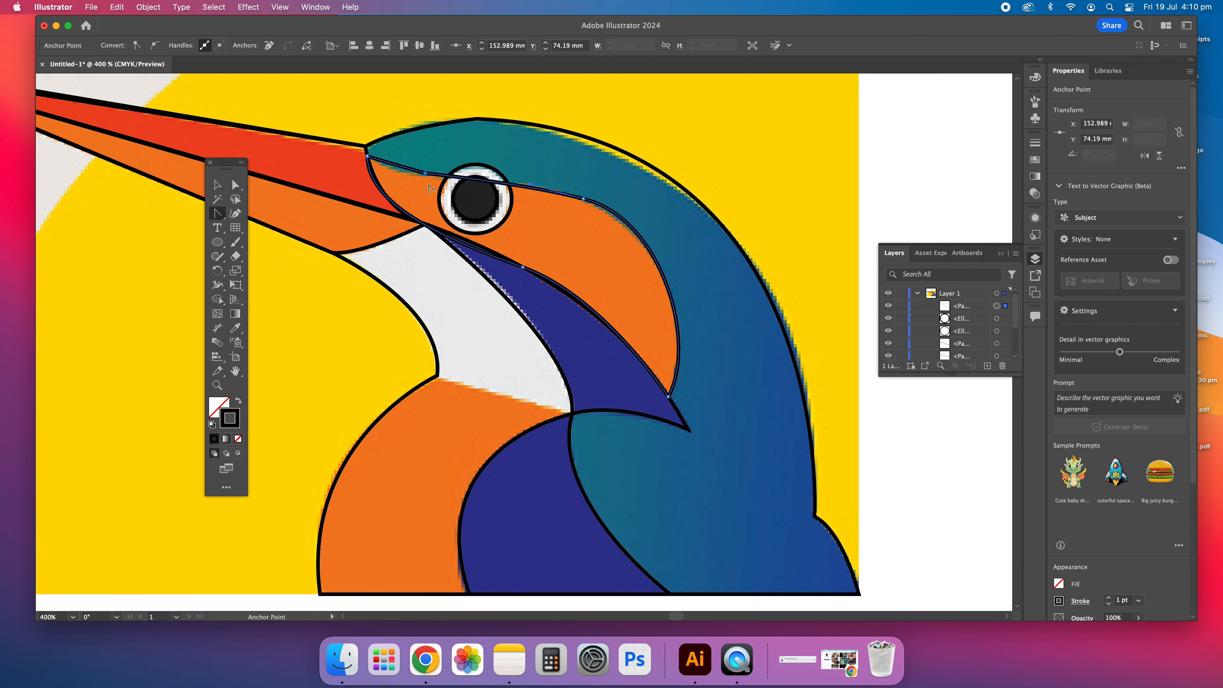
left_click_drag(425, 174, 492, 177)
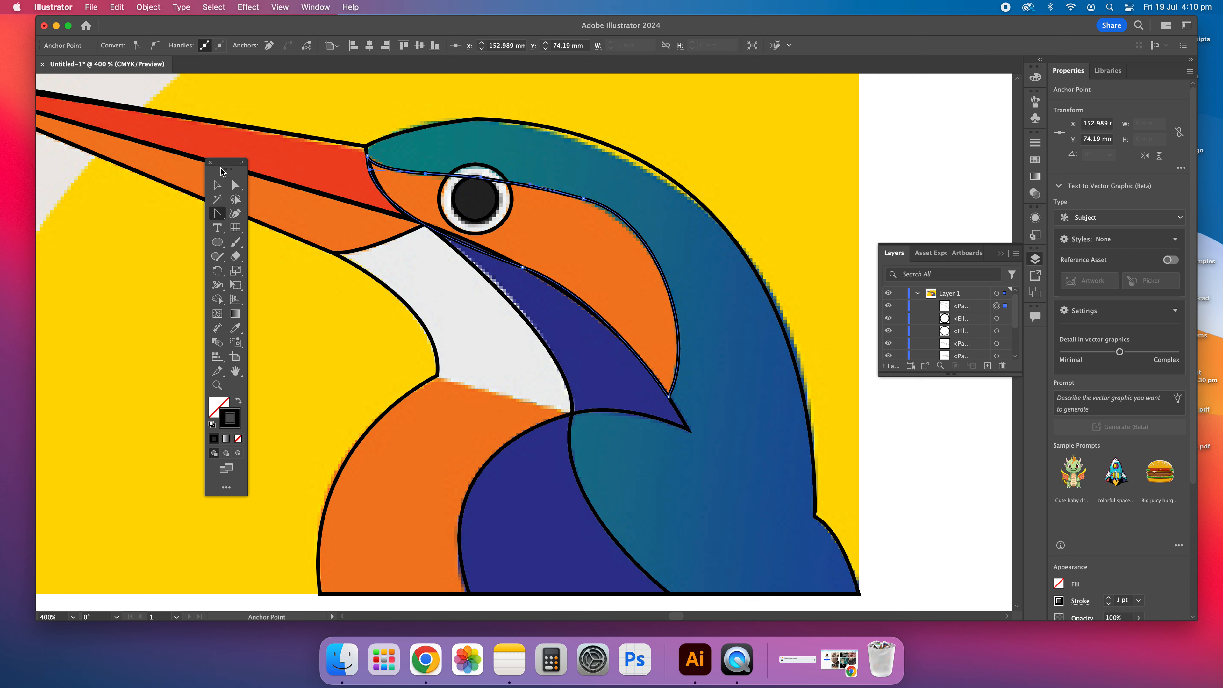
left_click(218, 185)
left_click(421, 183)
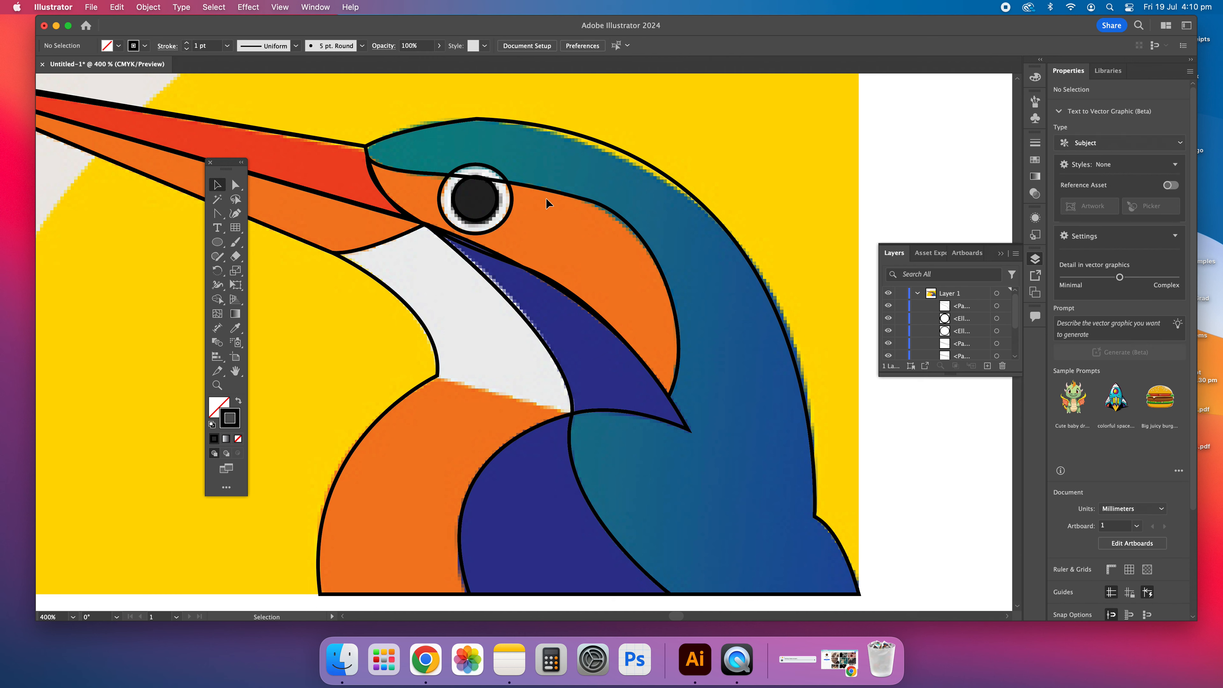
Adjust the direction handle of the cheek patch's anchor point behind the eye to refit the rear curve, and deselect the path
left_click(610, 211)
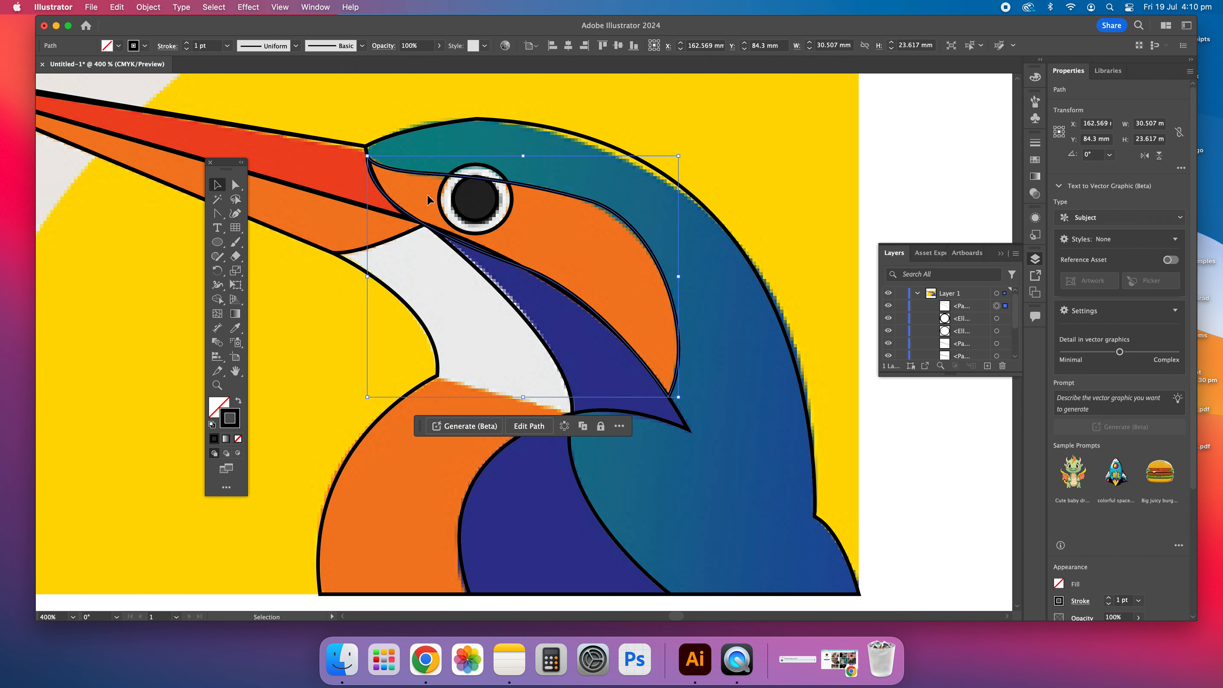
left_click(236, 185)
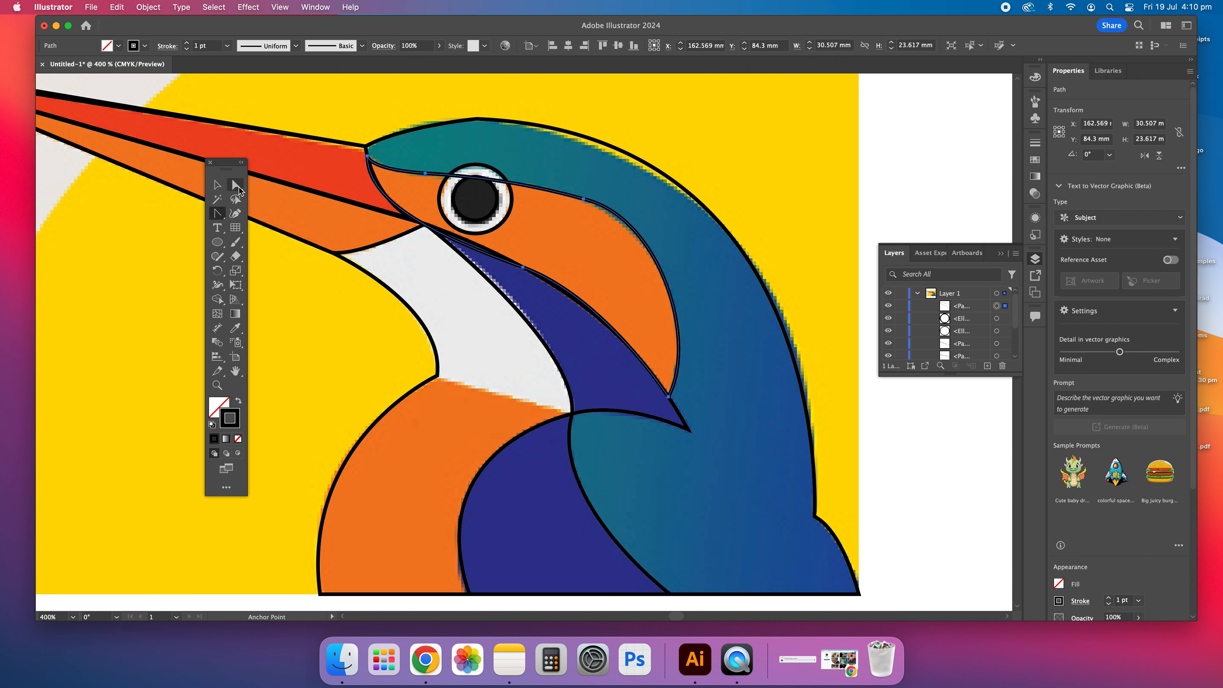
left_click(589, 202)
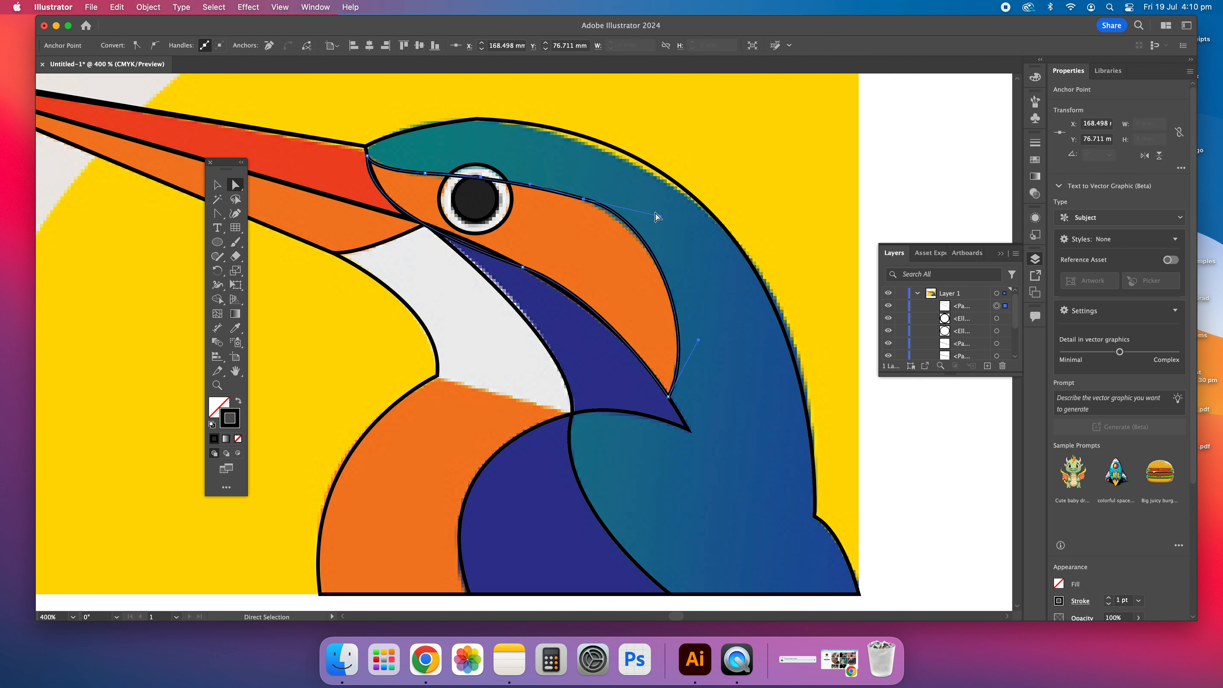
mouse_move(660, 219)
left_mouse_down()
mouse_move(646, 221)
mouse_move(667, 224)
mouse_move(676, 254)
mouse_move(666, 229)
left_mouse_up()
scroll(702, 151, "up", 1)
key("v")
left_click(917, 168)
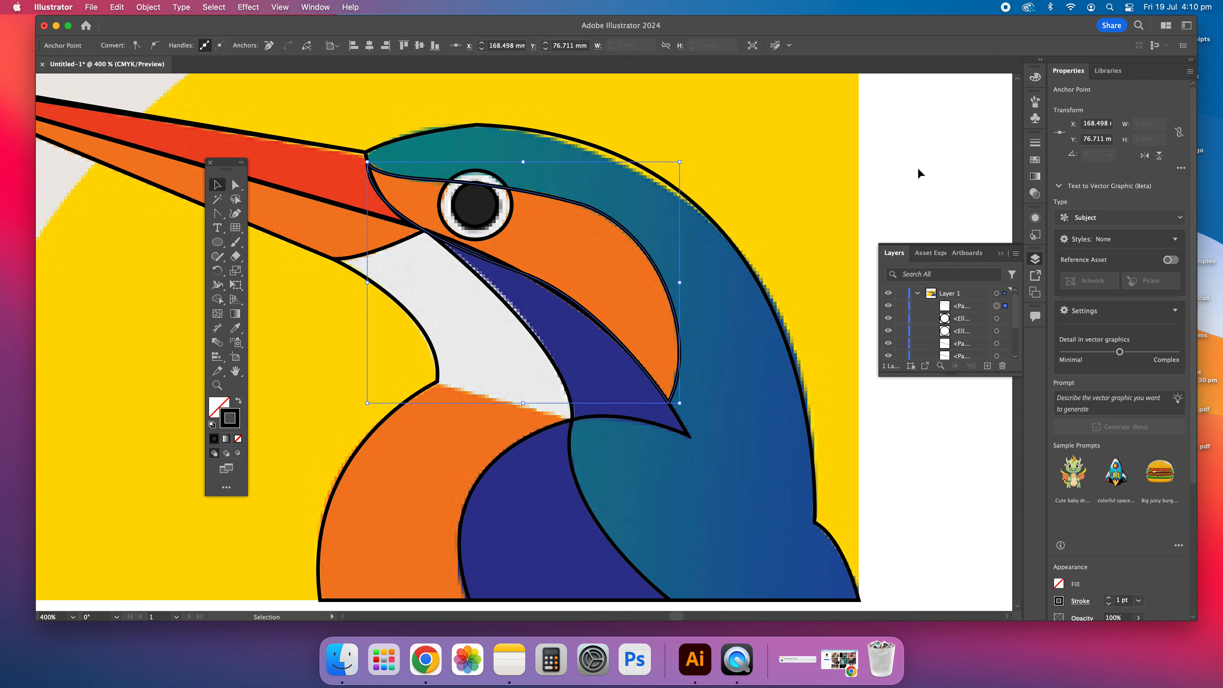
Trace the yellow background area as a closed Pen path with a curved front edge and straight sides along the image edges, and deselect it
key("super+minus")
key("super+minus")
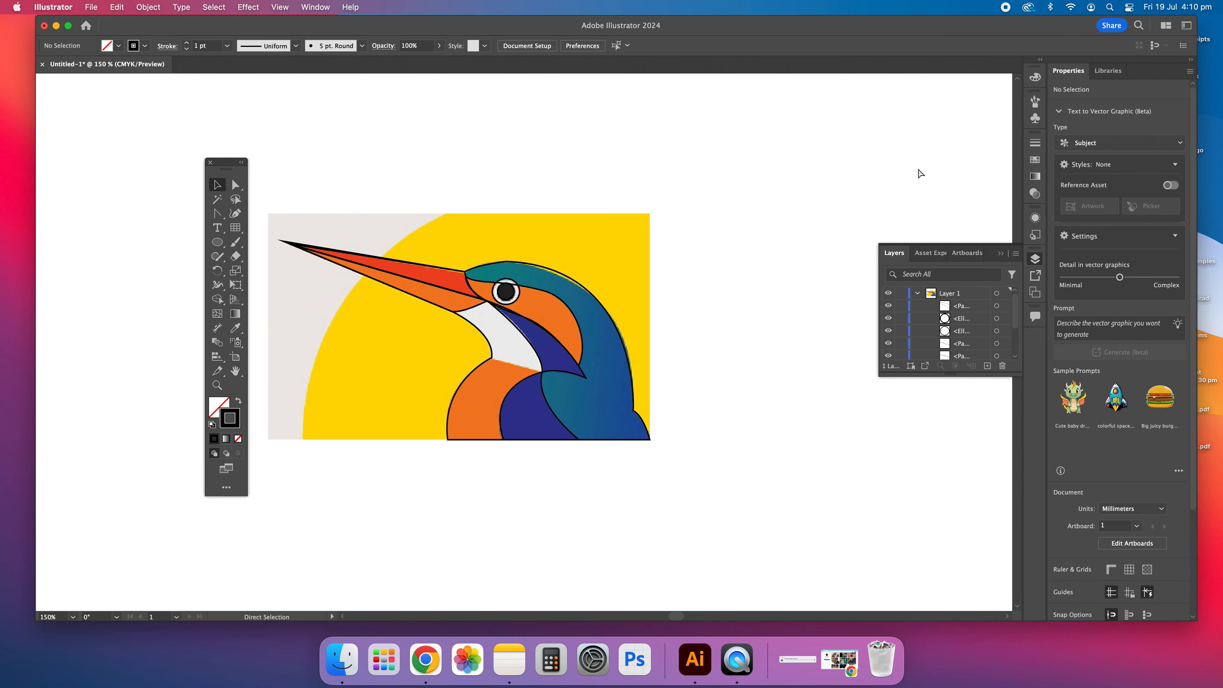
scroll(583, 205, "down", 1)
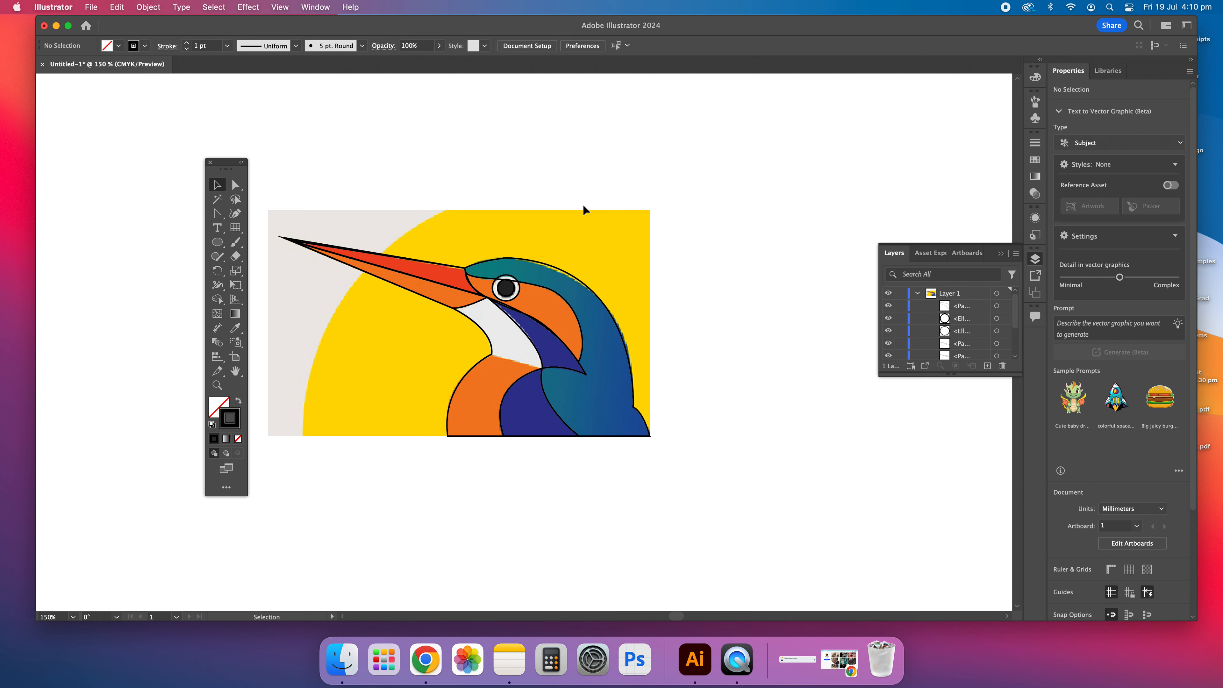
left_click(217, 213)
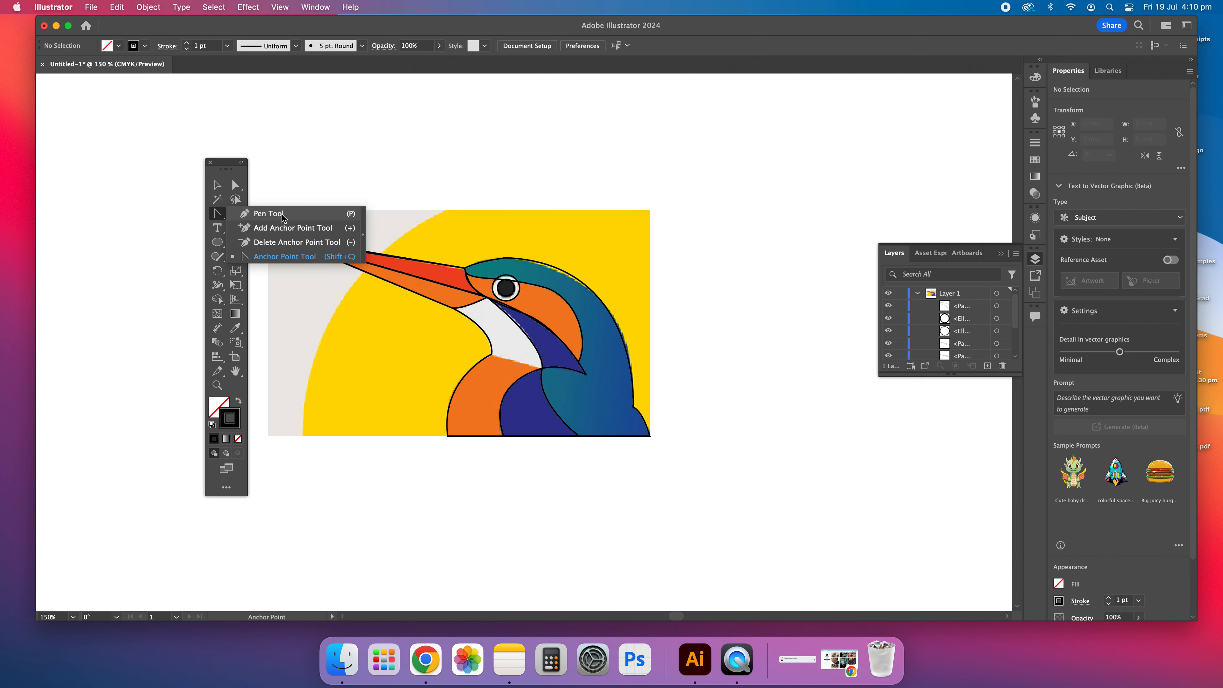
left_click(446, 211)
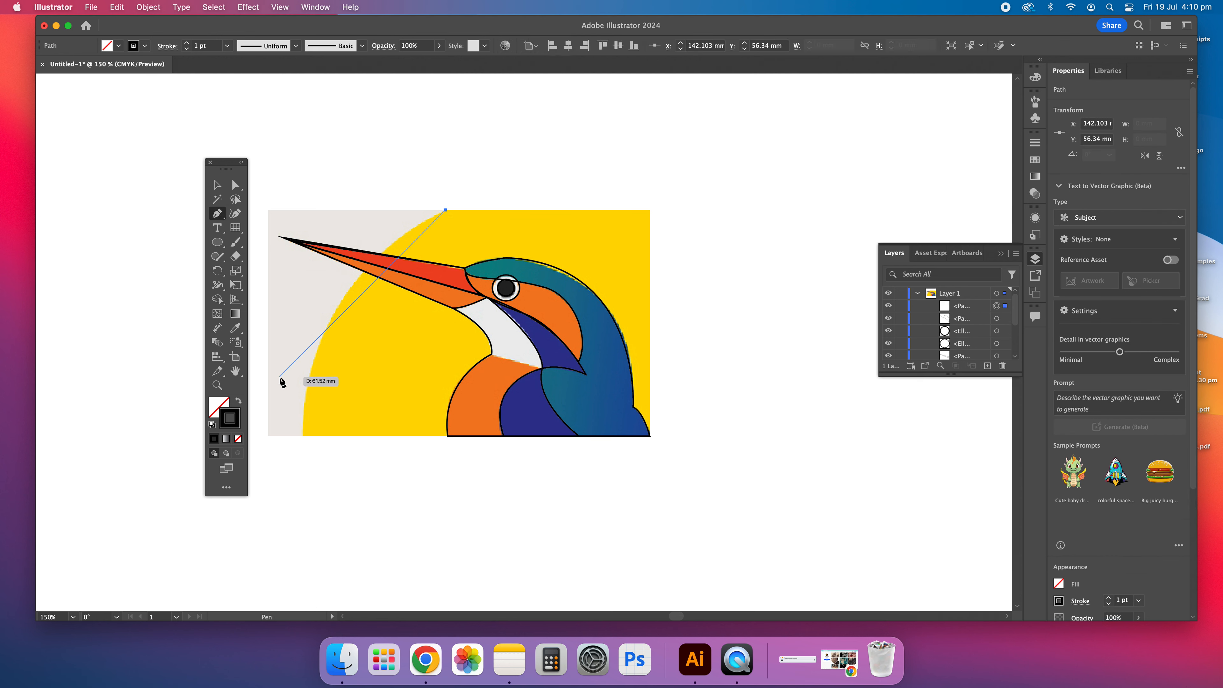
left_click_drag(303, 435, 309, 594)
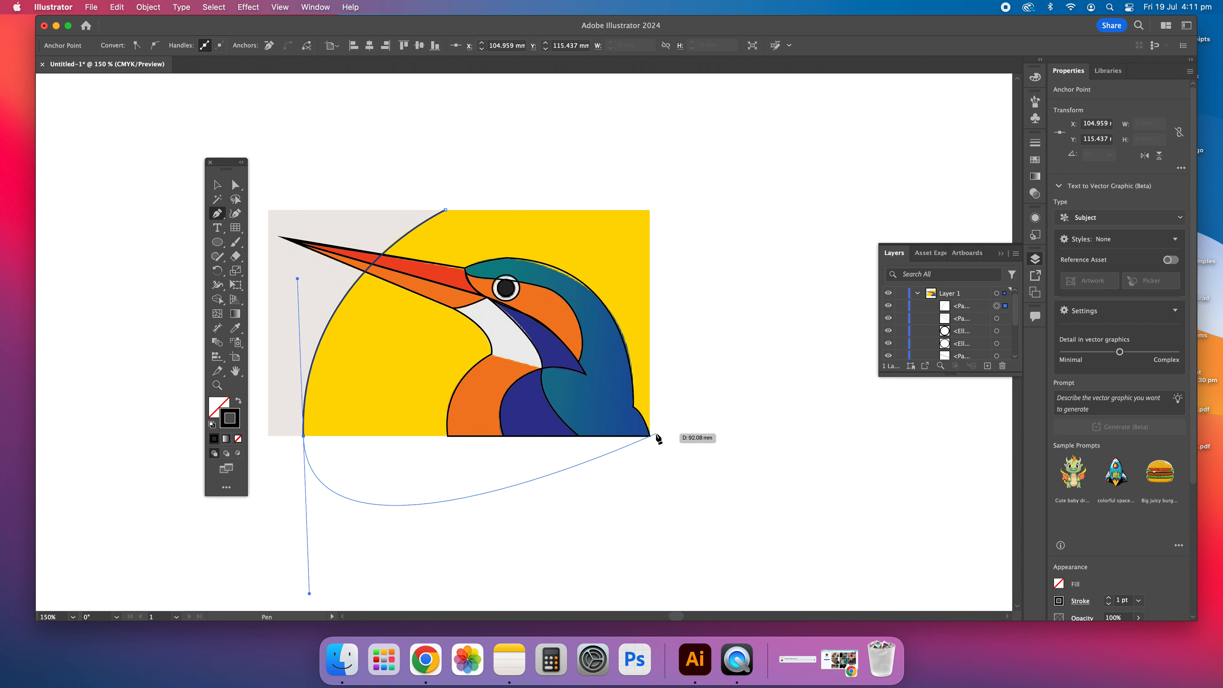
left_click(303, 436)
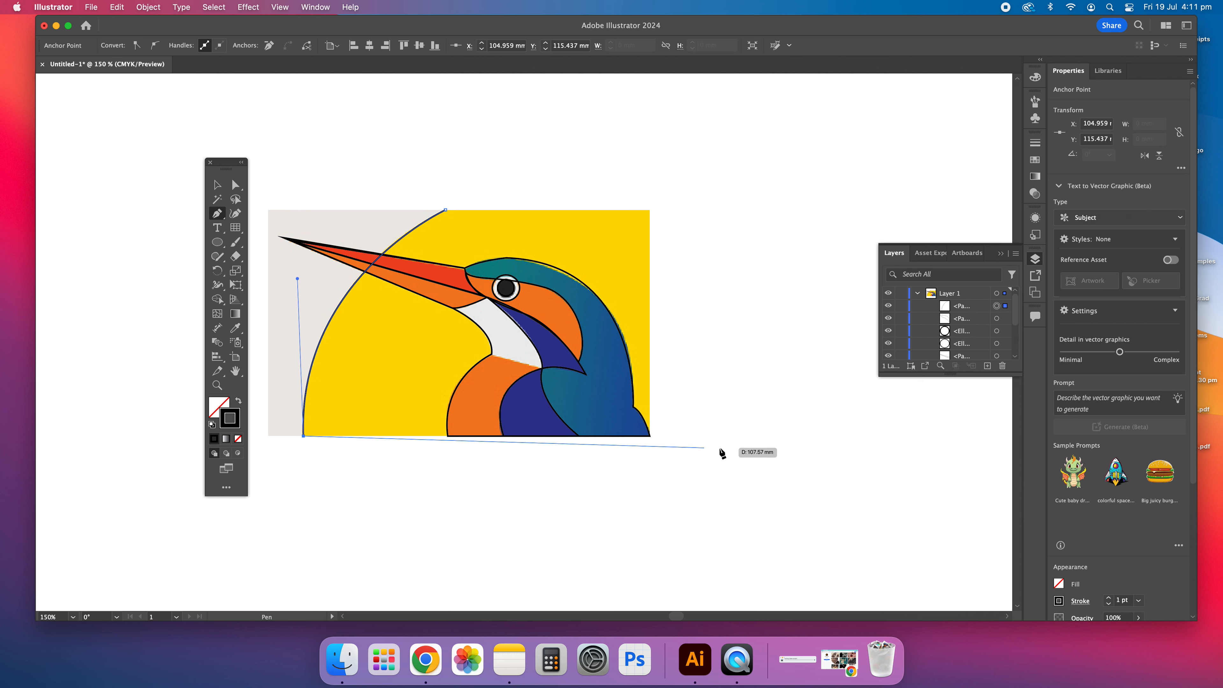
left_click(650, 435)
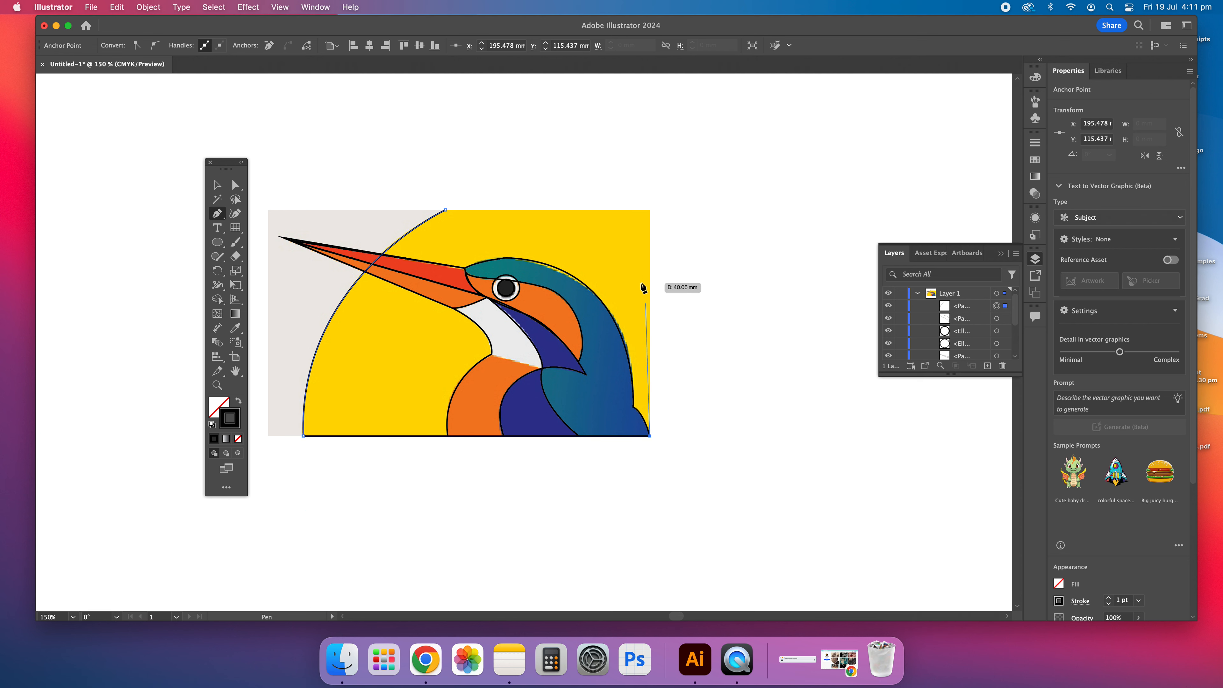
left_click(650, 210)
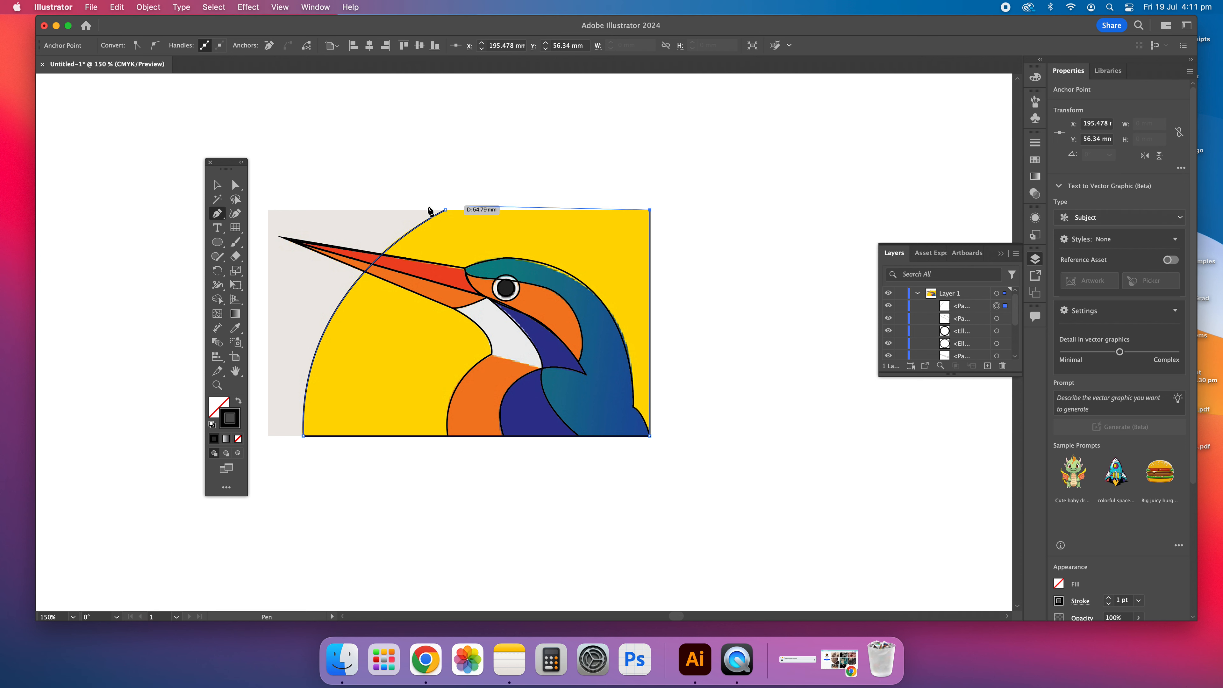
left_click(445, 210)
left_click(218, 184)
left_click(717, 172)
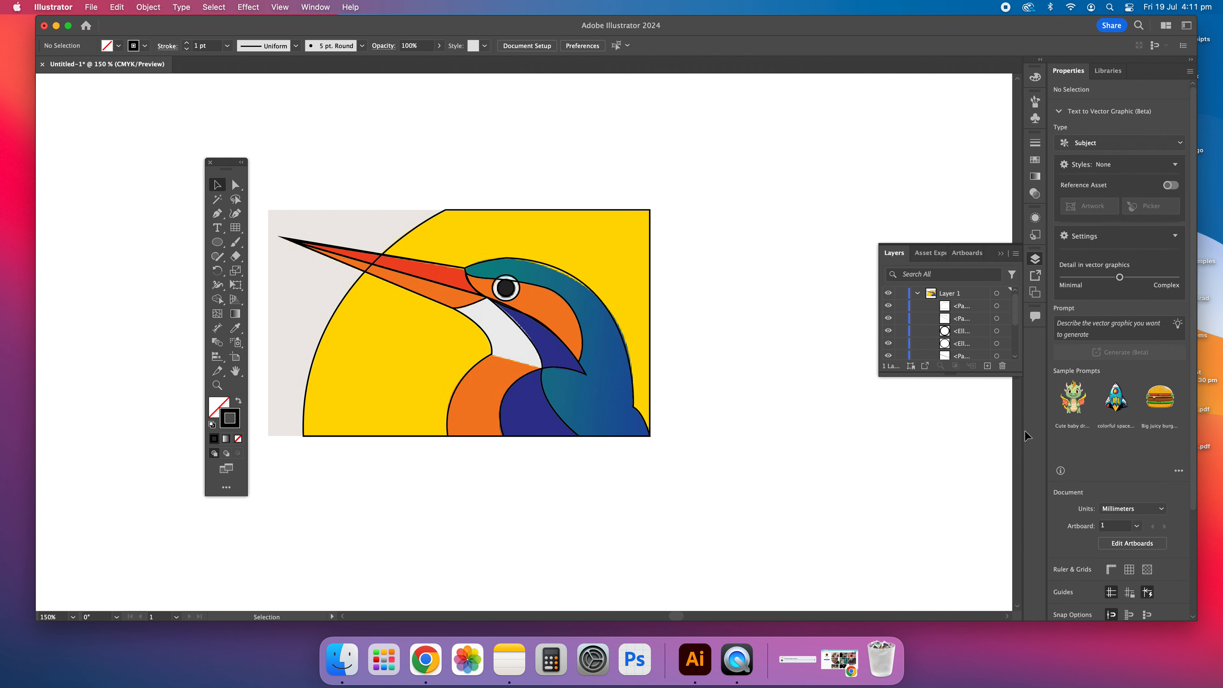
Hide the linked bird reference image beneath the paths to leave only the traced outlines
key("super+y")
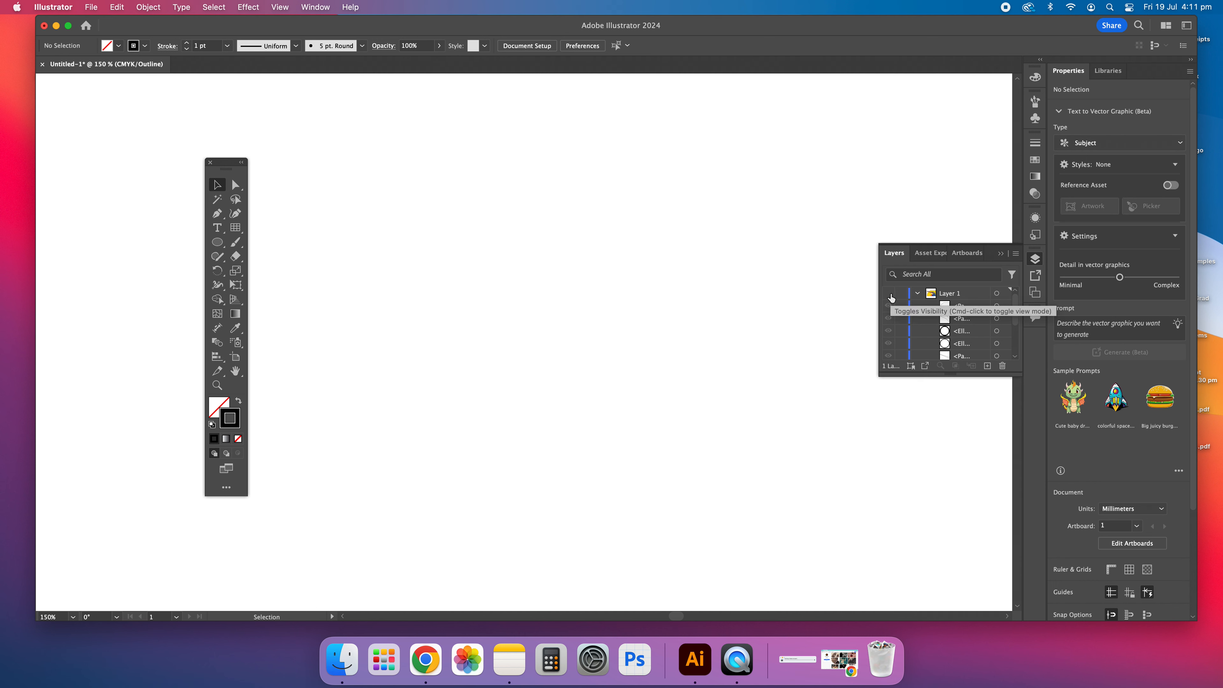
key("super+y")
scroll(947, 322, "down", 5)
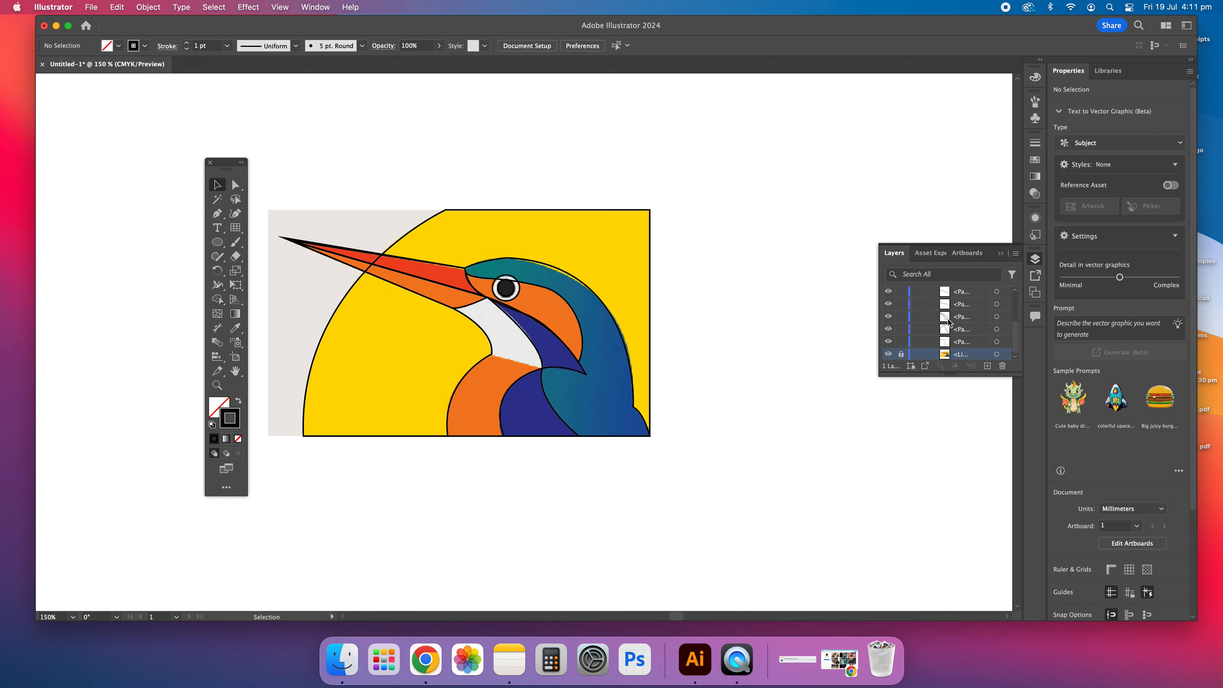
left_click(888, 354)
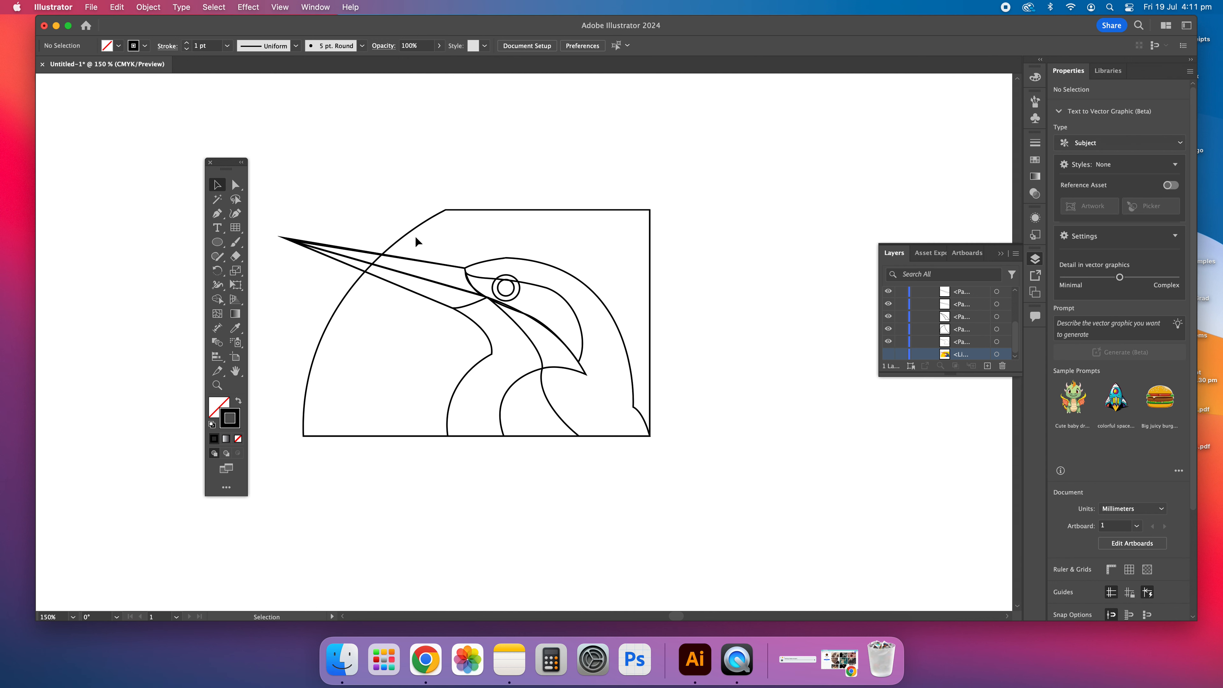
Set the stroke of the inner eye circle to None and deselect it
key("super+minus")
key("super+minus")
key("super+minus")
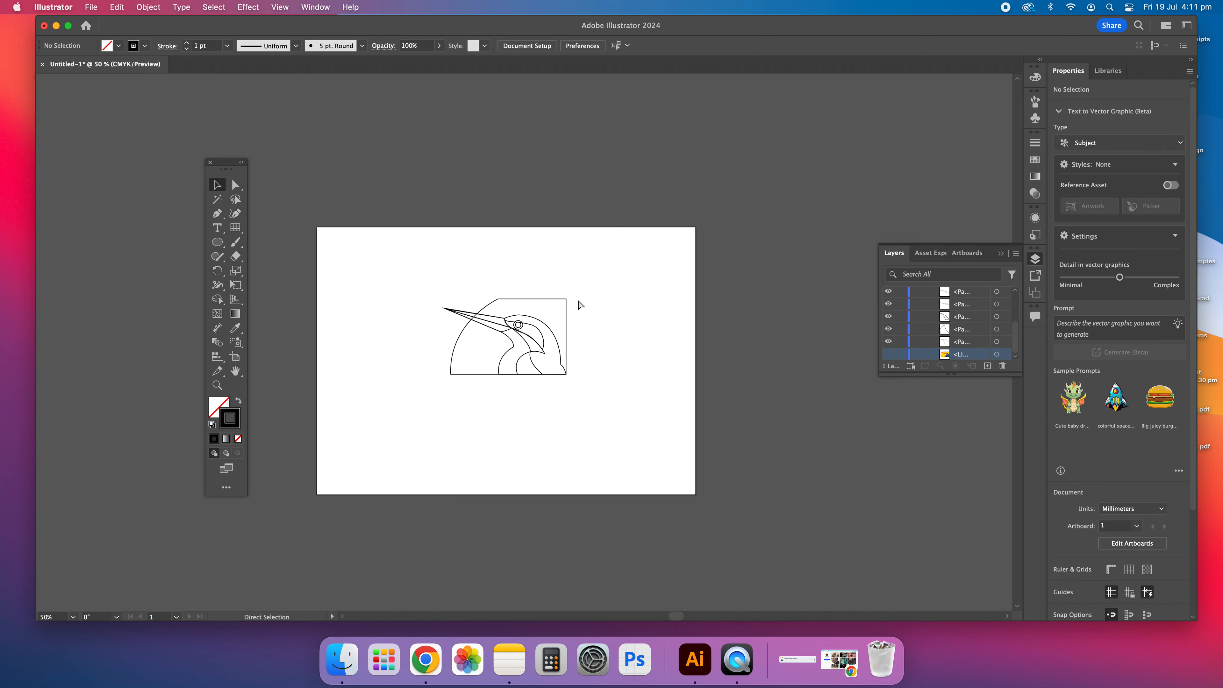
key("super+equal")
key("super+equal")
key("super+equal")
key("super+minus")
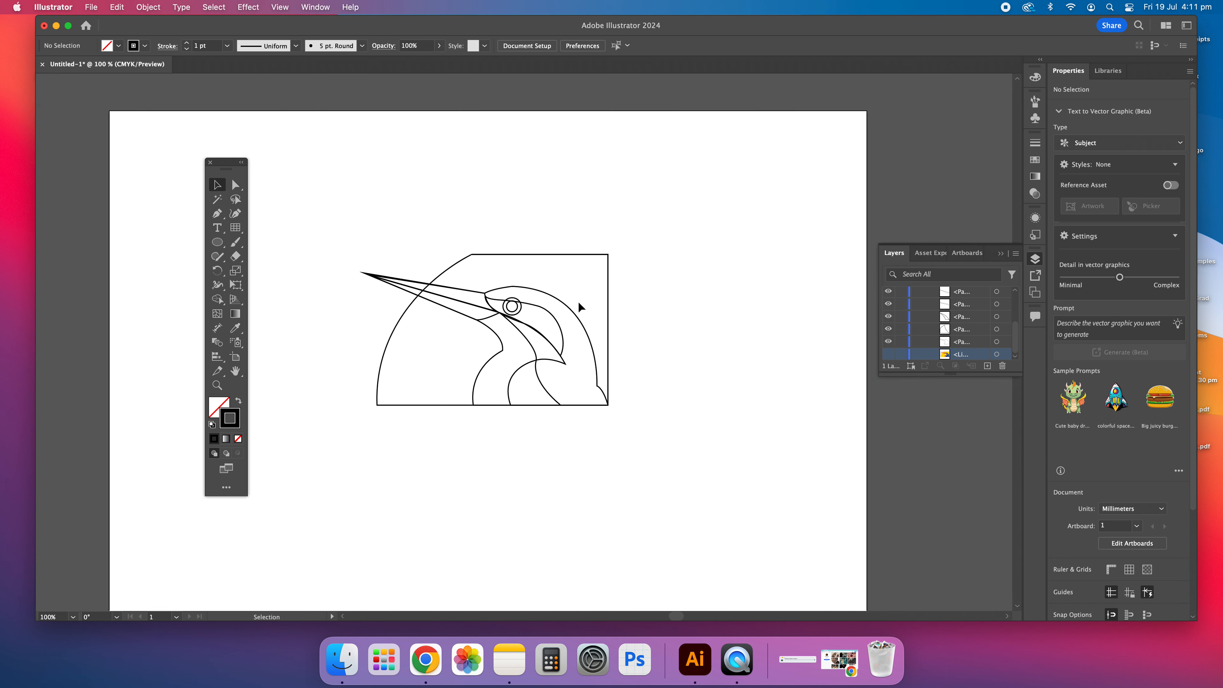
left_click(516, 311)
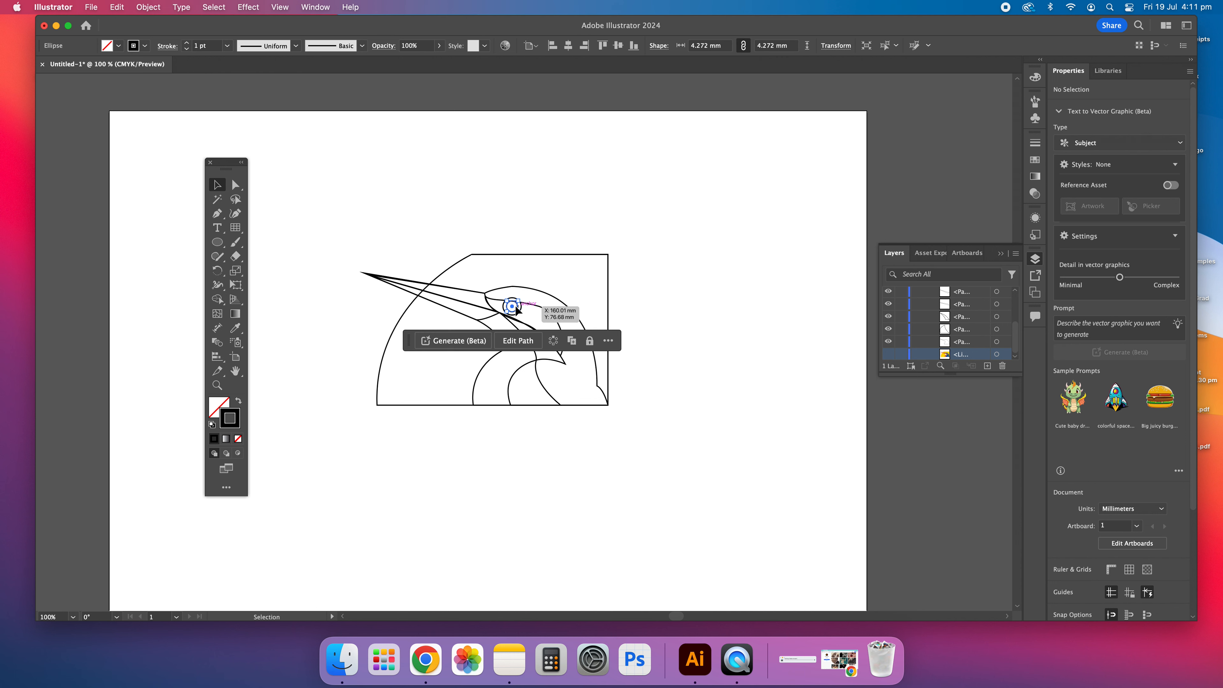
left_click(111, 50)
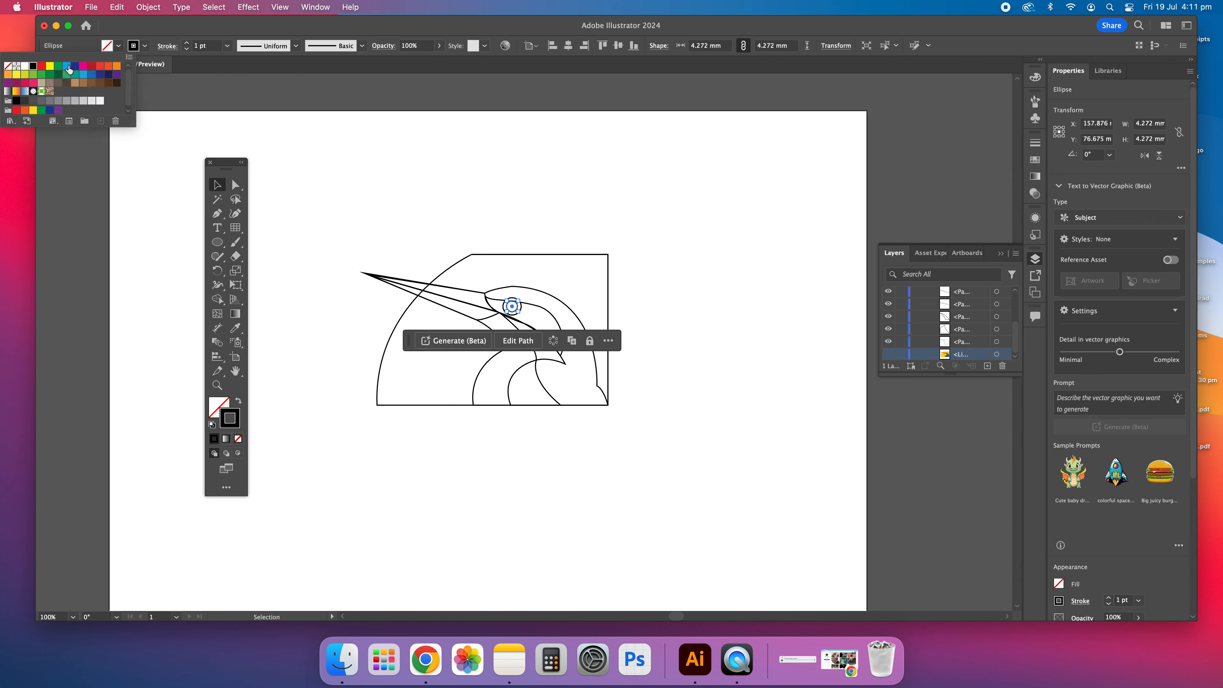
left_click(145, 46)
left_click(145, 46)
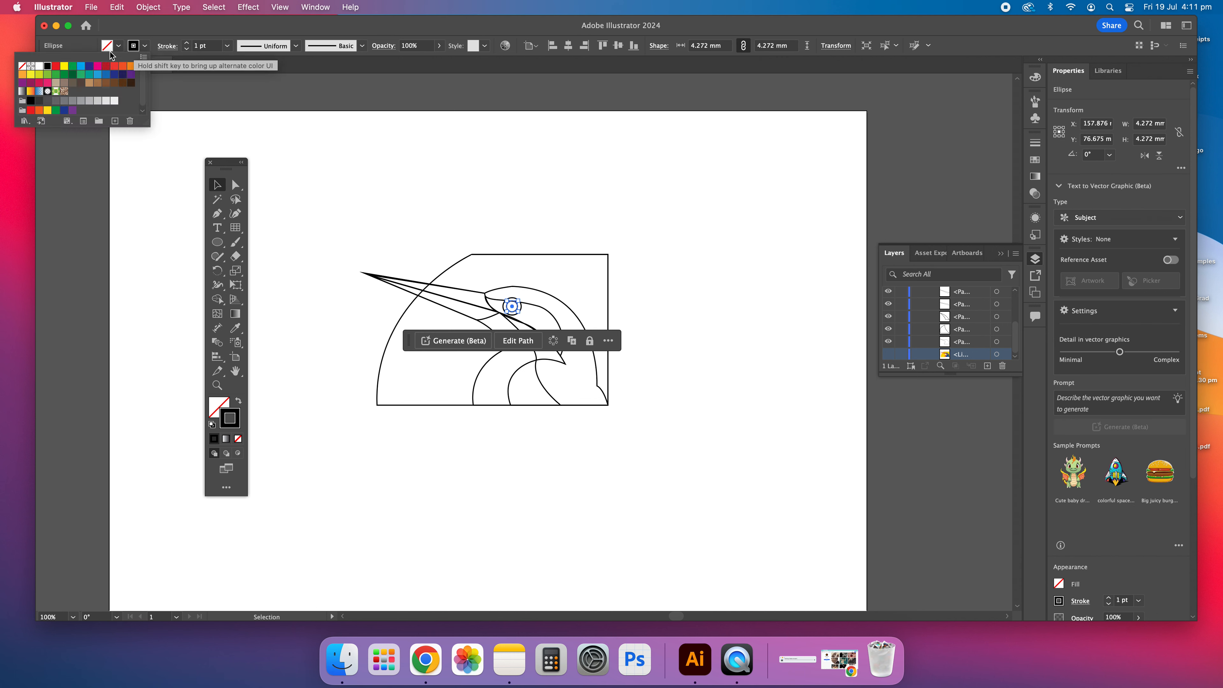
left_click(22, 66)
left_click(448, 145)
left_click(465, 159)
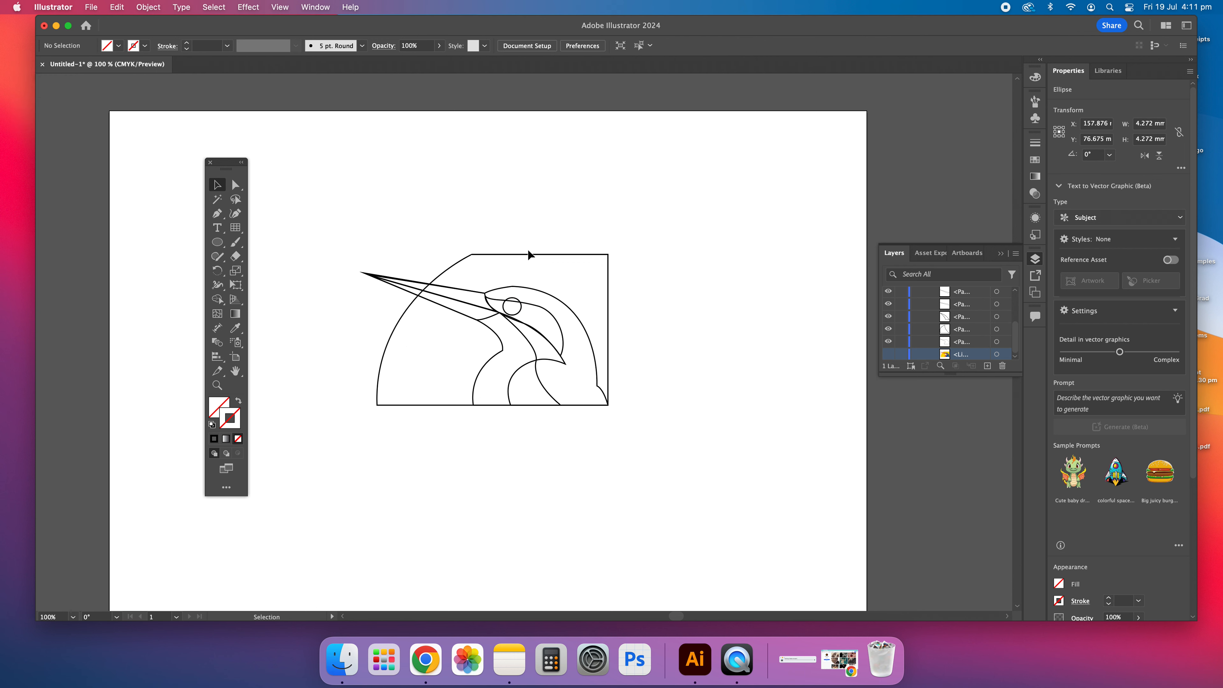
Fill the inner eye circle with the black swatch and deselect it
left_click(513, 307)
left_click(119, 47)
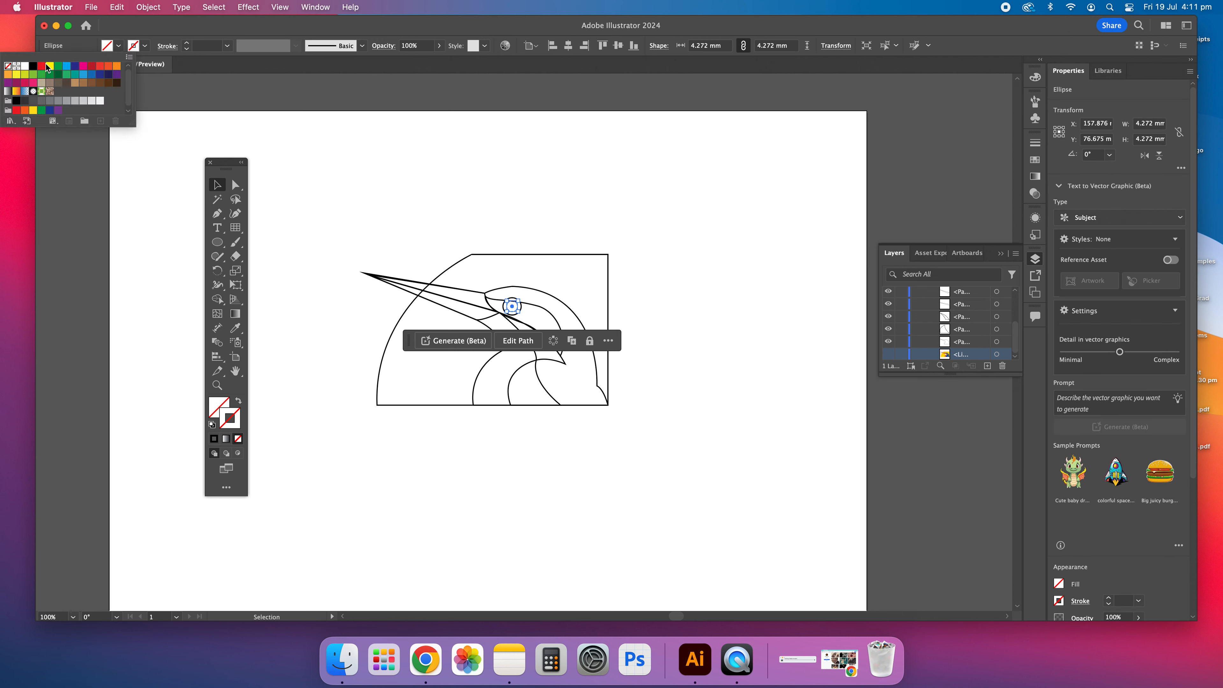
left_click(33, 70)
left_click(605, 235)
left_click(527, 166)
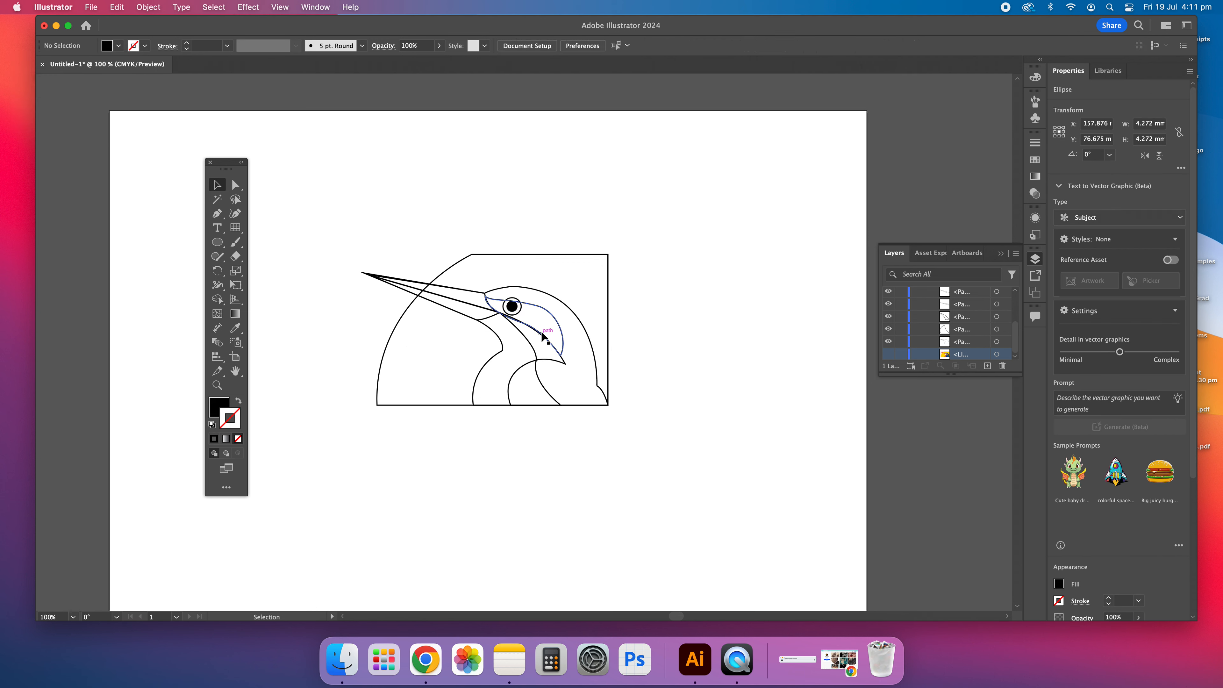
Show the reference image and fill the cheek patch with its orange using the Eyedropper, then deselect the patch
left_click(559, 313)
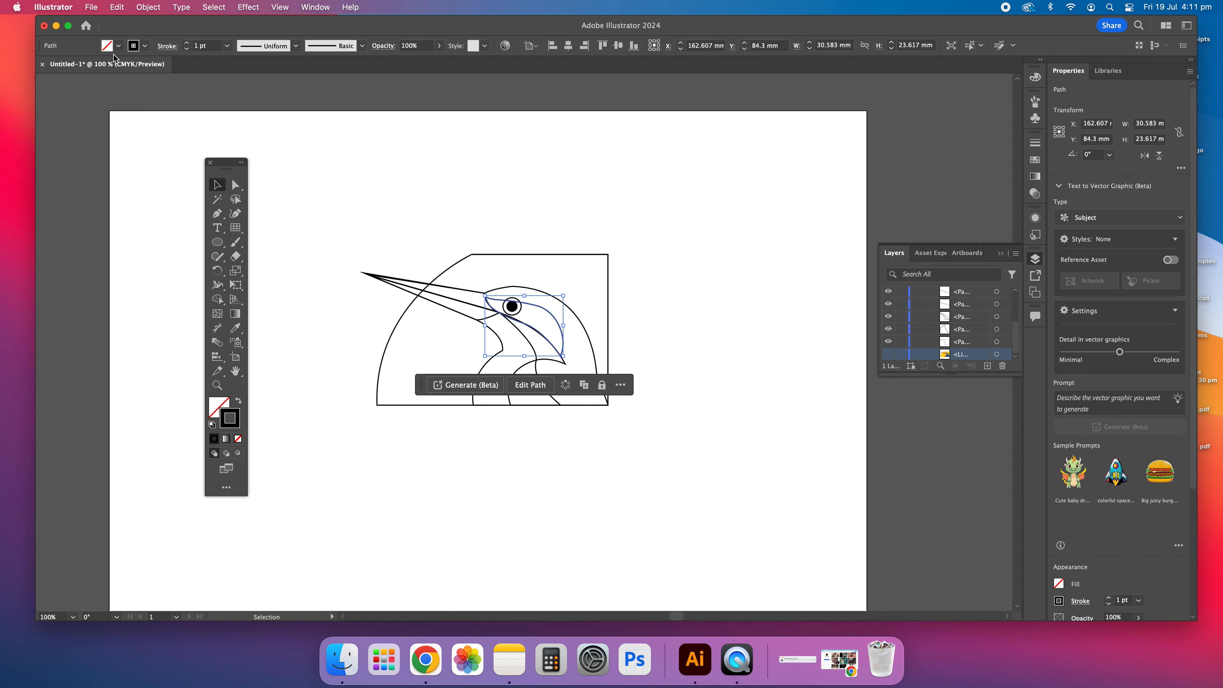
left_click(889, 355)
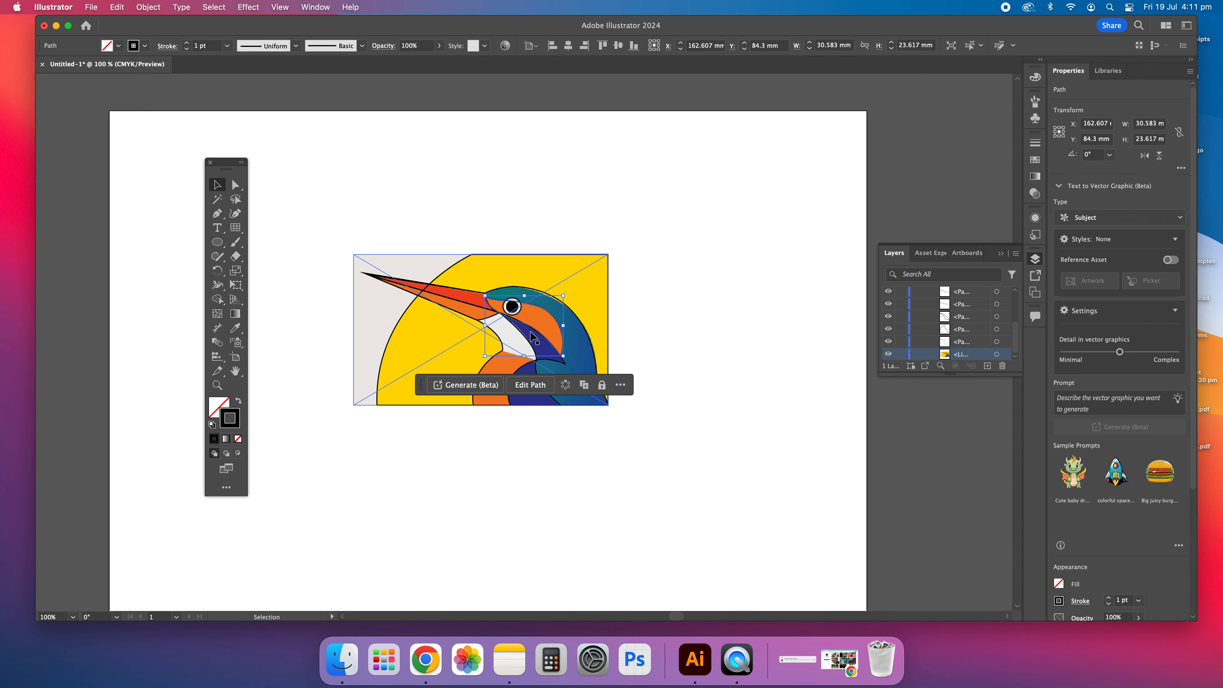
left_click(235, 328)
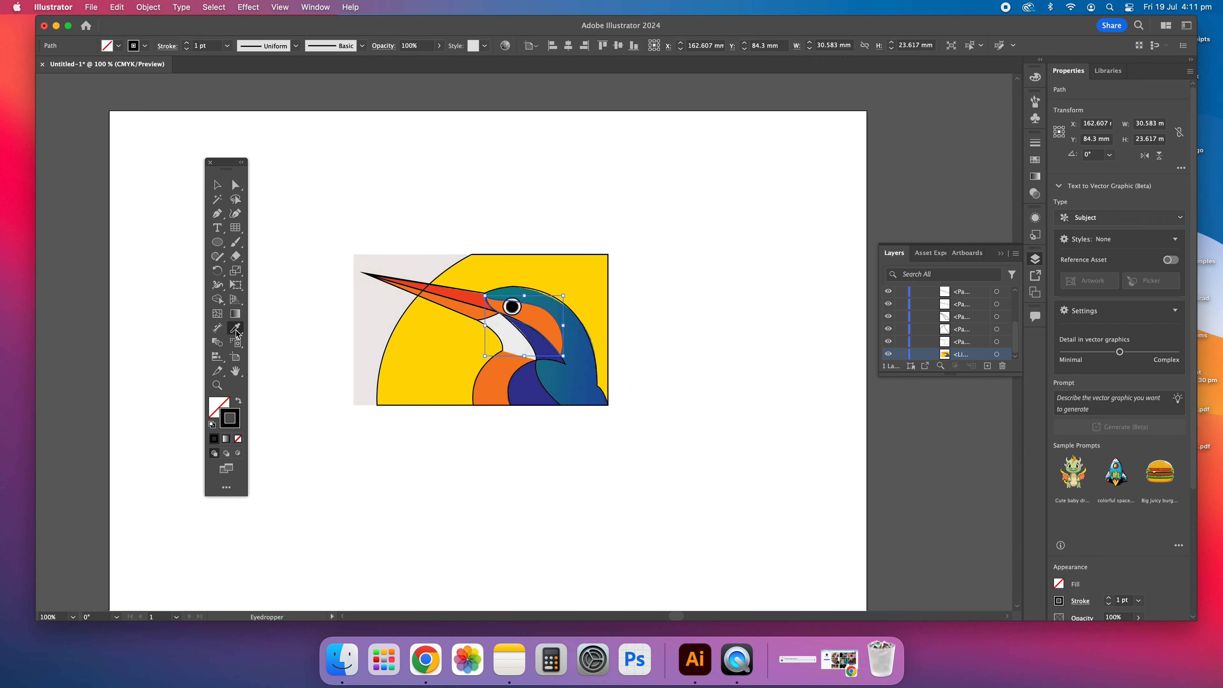
left_click(547, 322)
key("v")
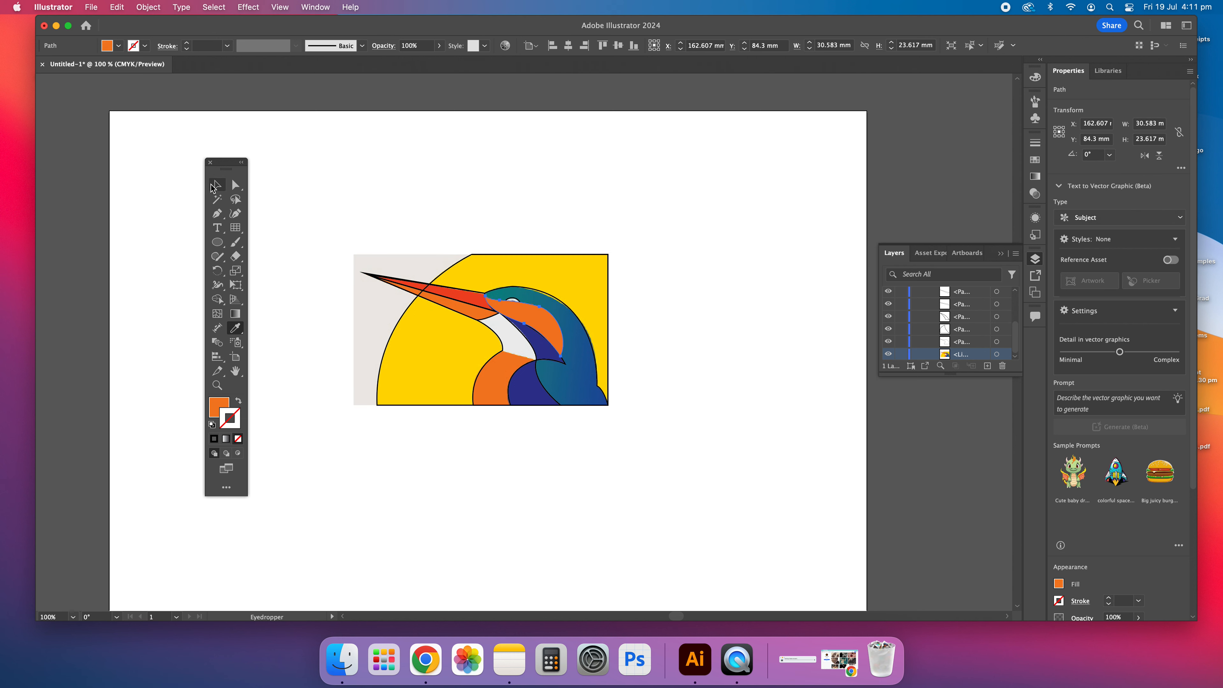
left_click(669, 213)
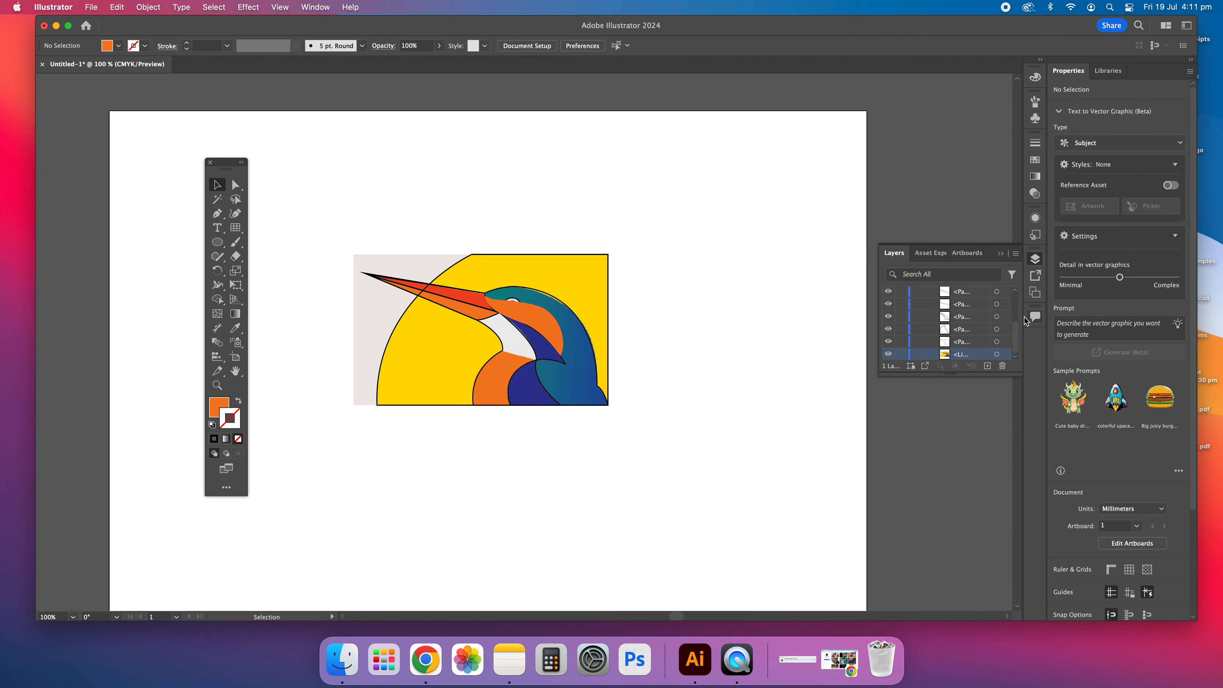
Hide the reference image, send the orange cheek patch to the back behind the eye circles, and deselect it
left_click(888, 355)
left_click(544, 321)
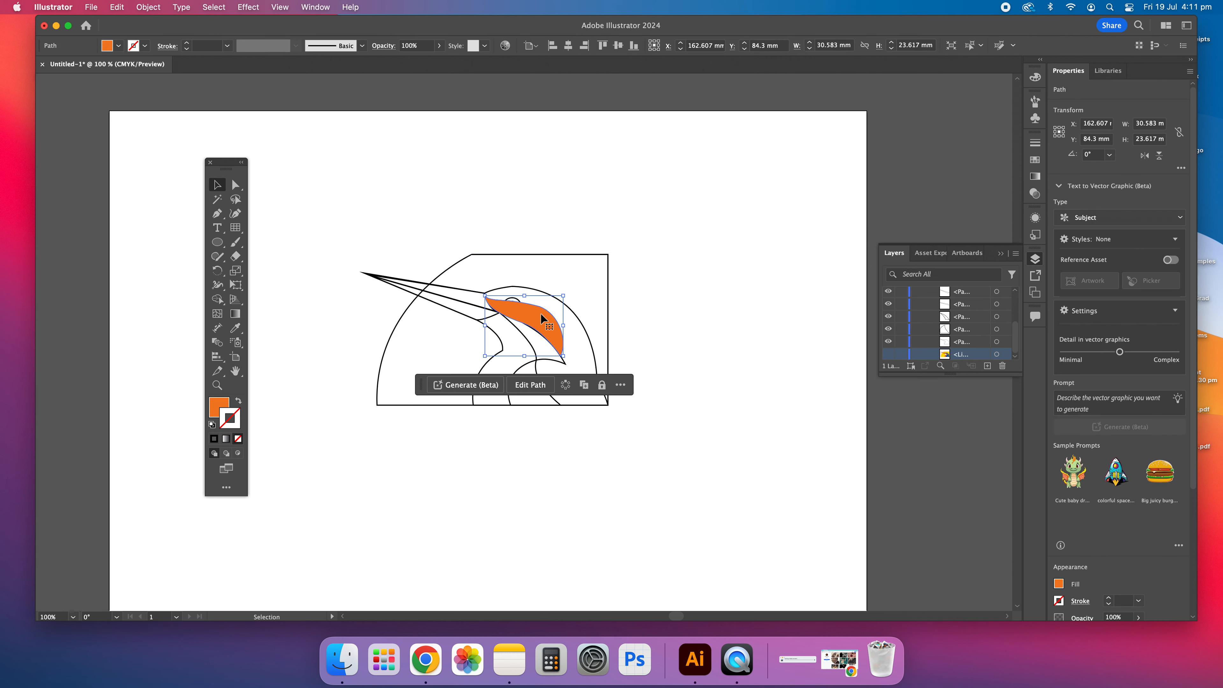
key("super+shift+bracketleft")
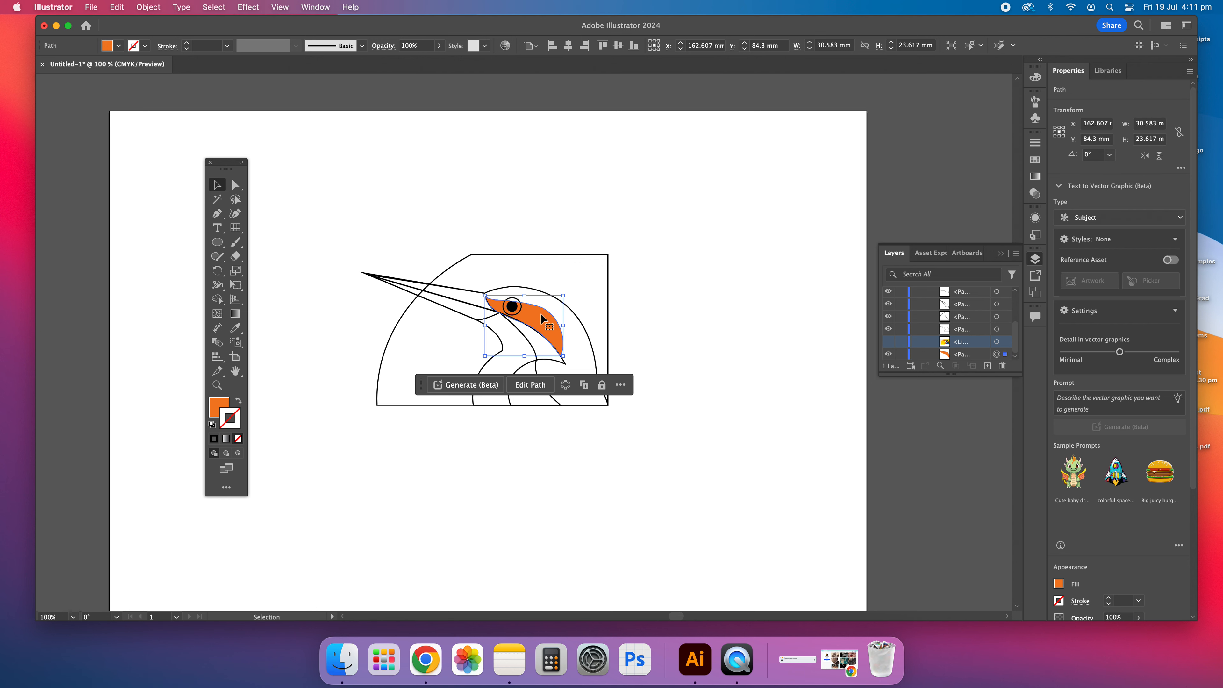
scroll(626, 299, "down", 2)
scroll(625, 299, "left", 2)
left_click(671, 288)
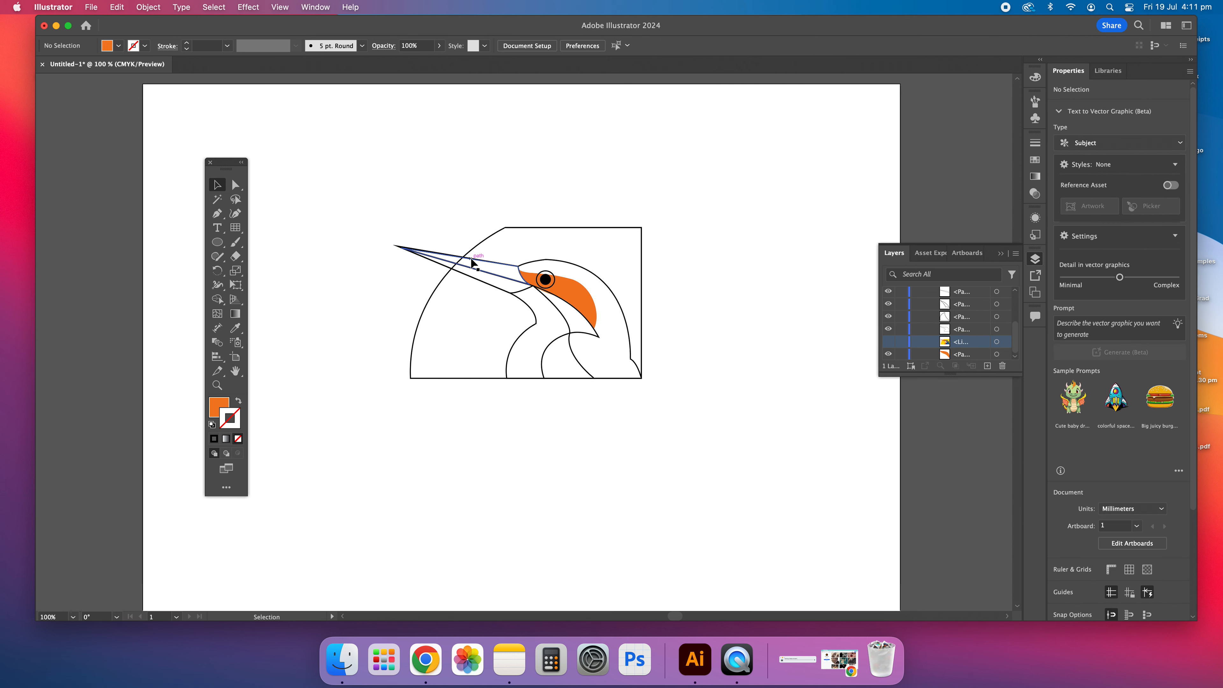
Show the reference image and fill the upper beak shape with its red using the Eyedropper, then deselect the shape
left_click(472, 283)
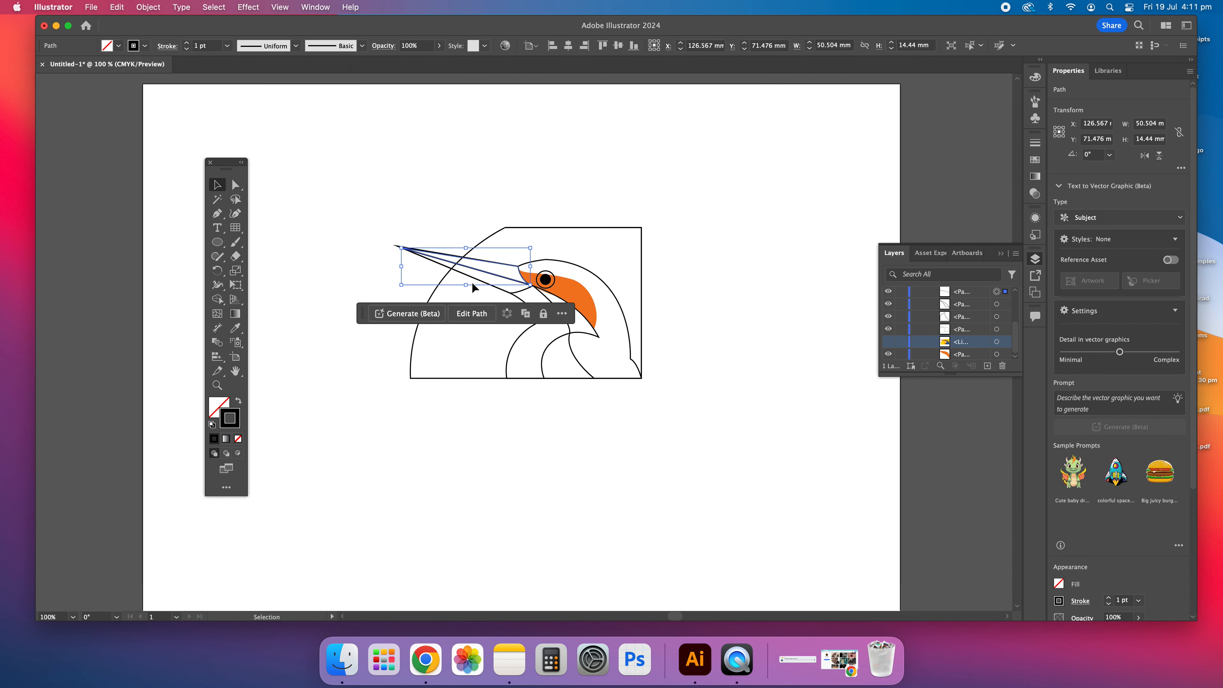
left_click(888, 341)
left_click(235, 328)
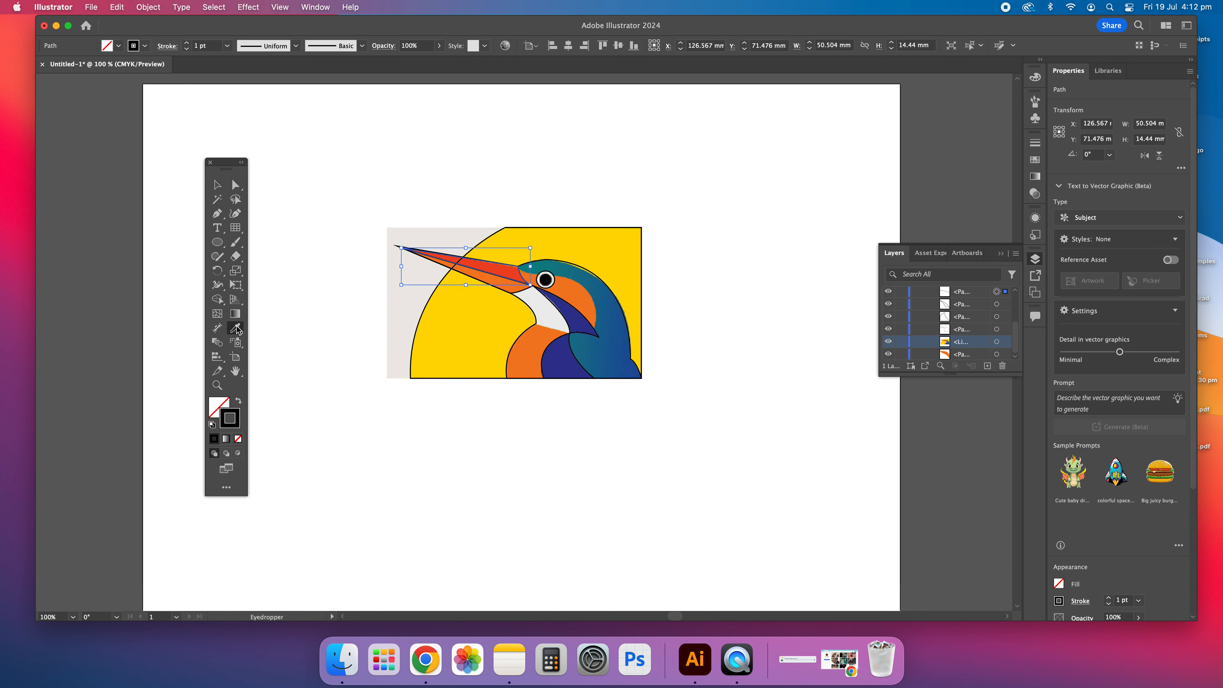
left_click(476, 267)
key("v")
left_click(770, 188)
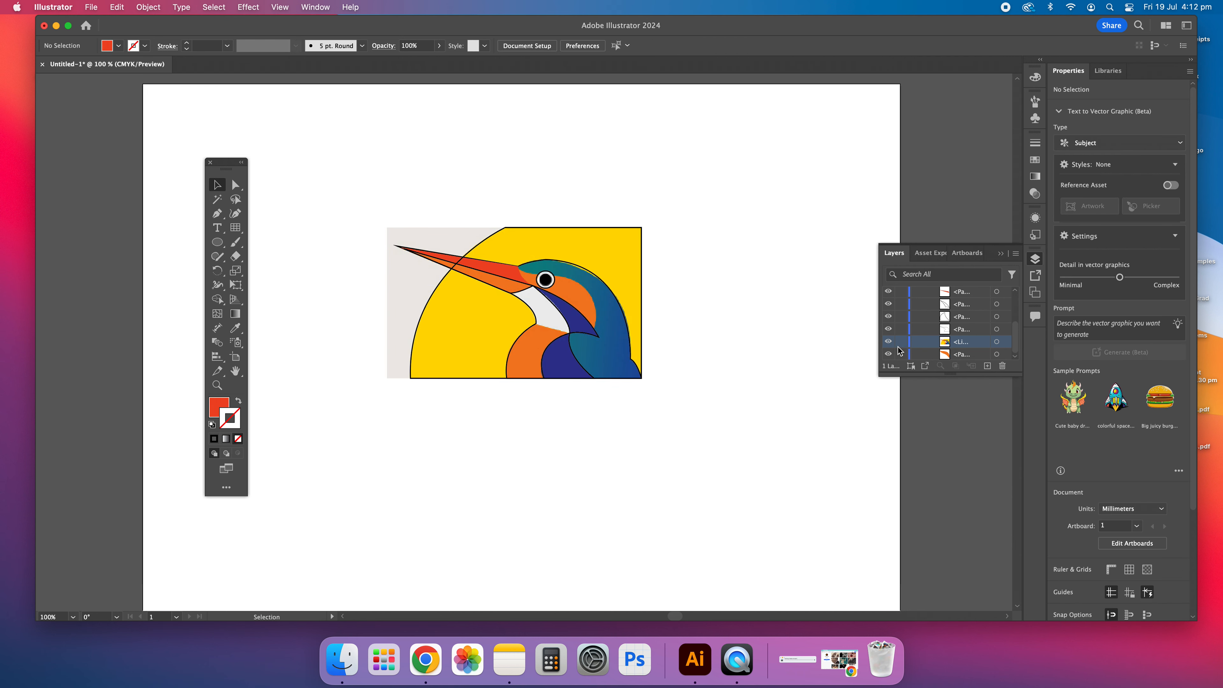
Hide the reference image again, leaving only the vector shapes on the artboard
left_click(888, 343)
left_click(888, 343)
left_click(888, 342)
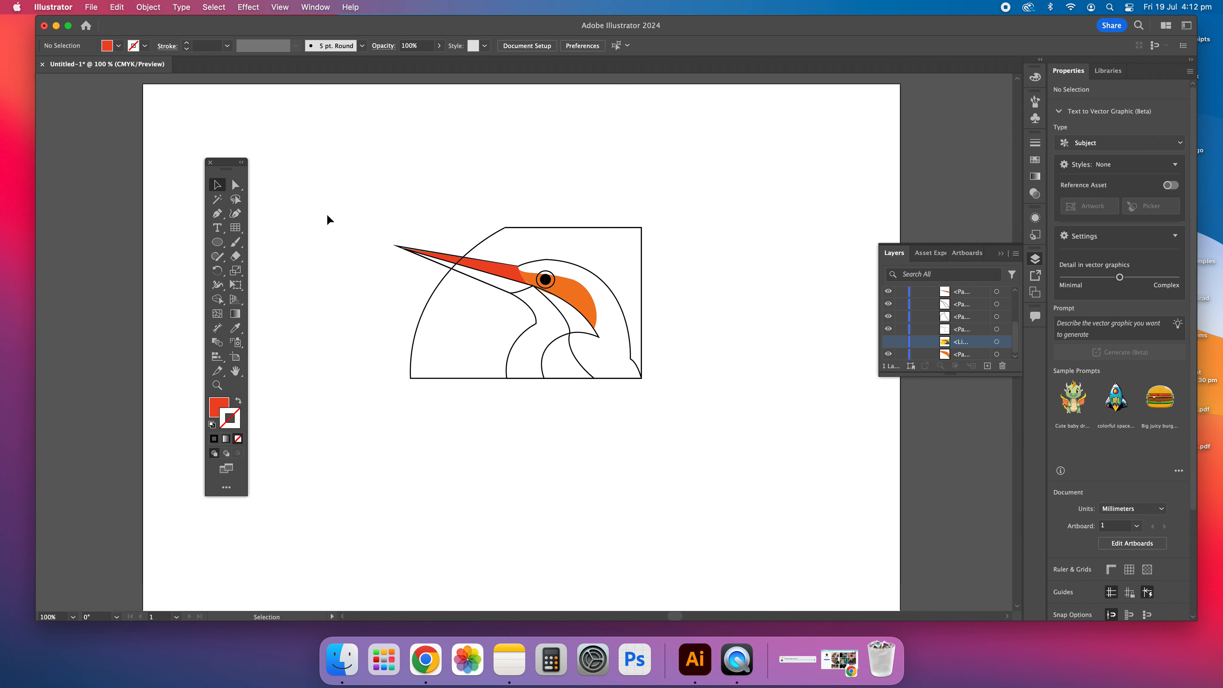
Pull new smooth handles from the middle anchor point of the cheek patch's lower edge with the Anchor Point tool to fit the neighbouring outline
left_click_drag(217, 213, 310, 264)
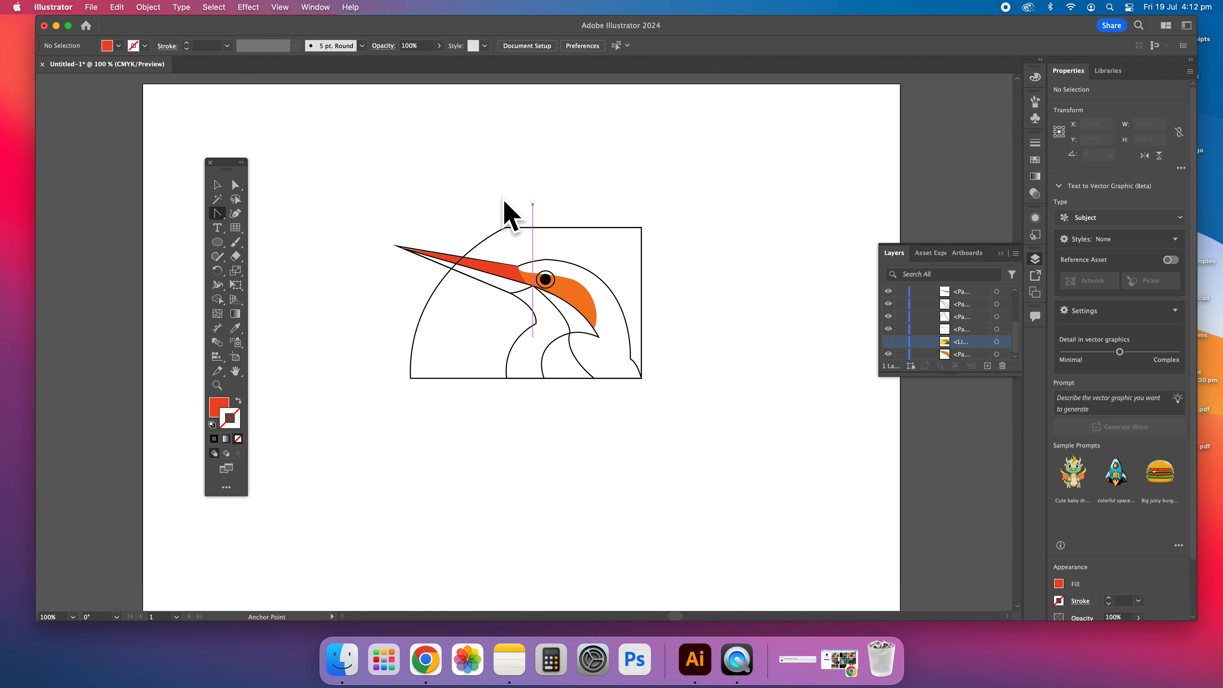
scroll(561, 317, "up", 1)
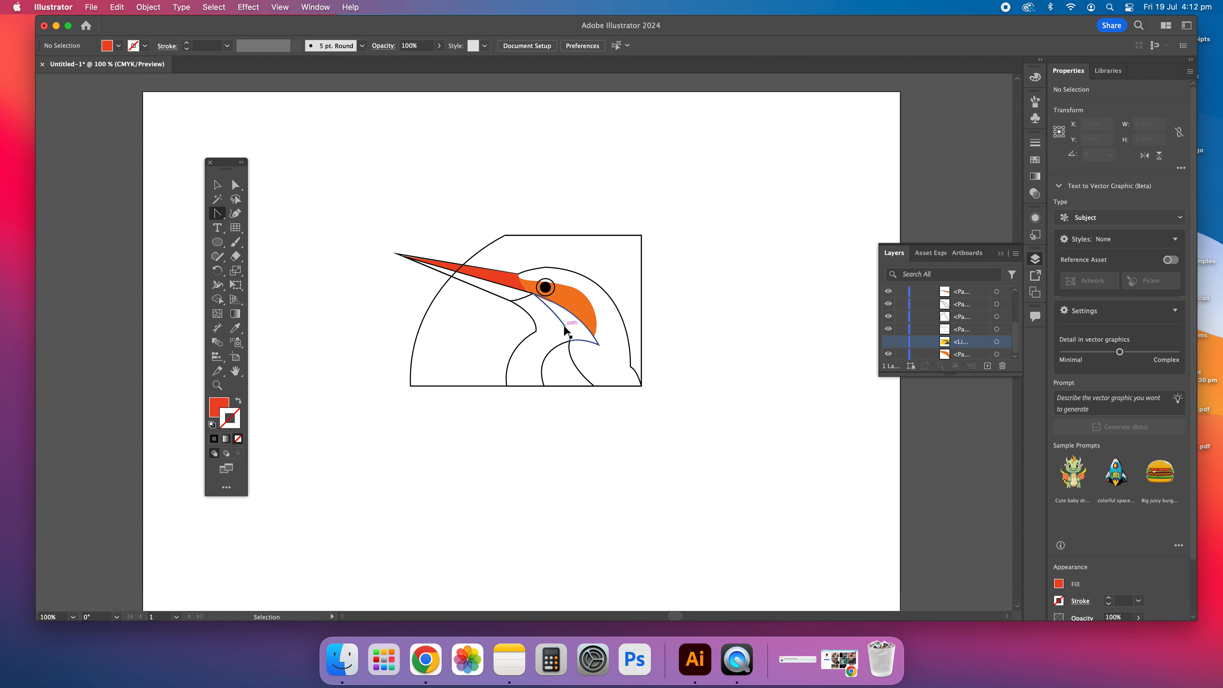
key("super+equal")
key("super+equal")
key("super+equal")
key("super+equal")
scroll(565, 331, "up", 8)
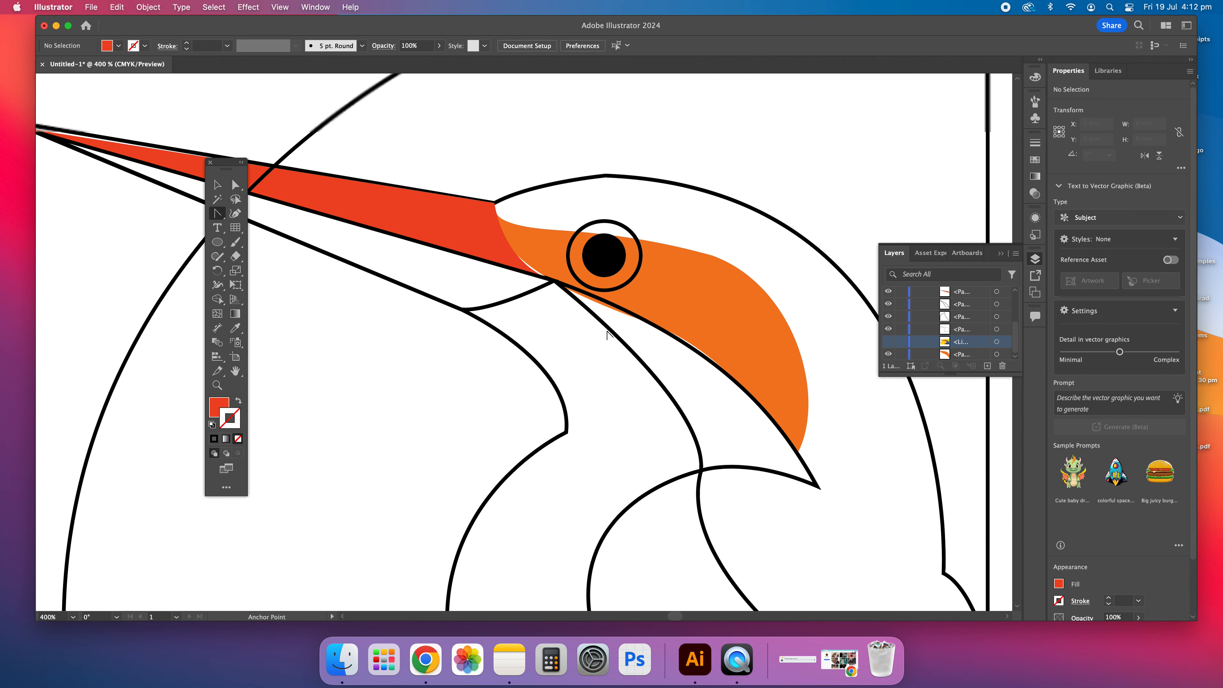
scroll(623, 418, "right", 3)
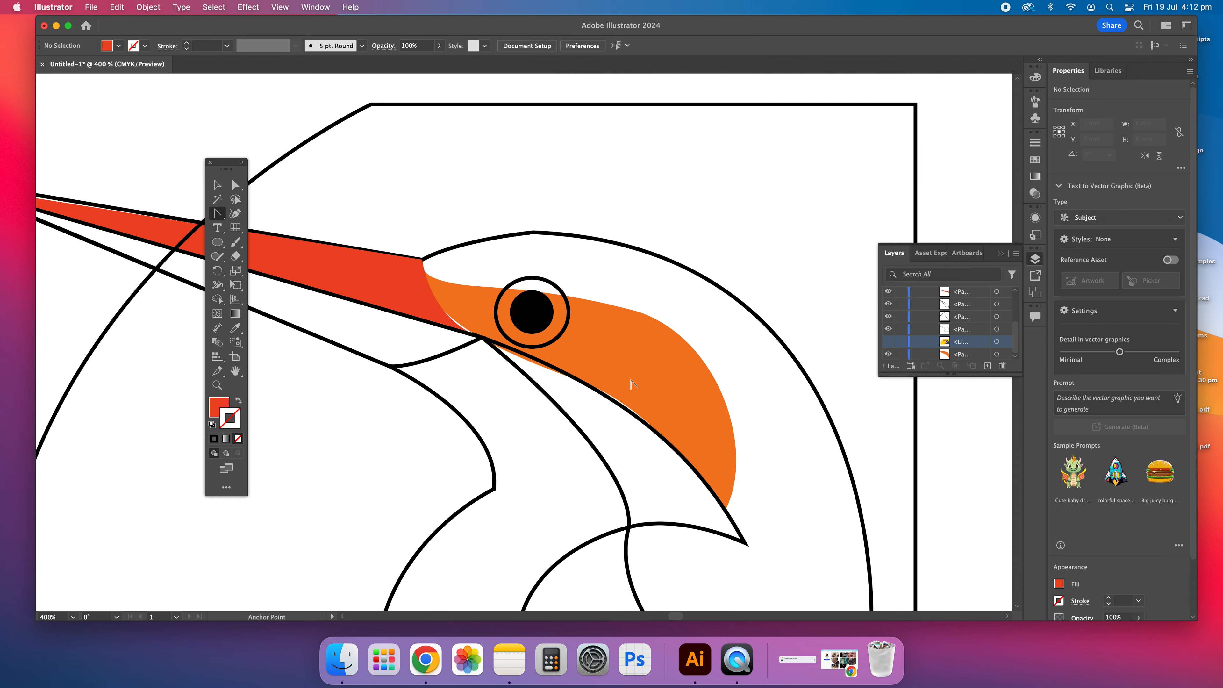
key("v")
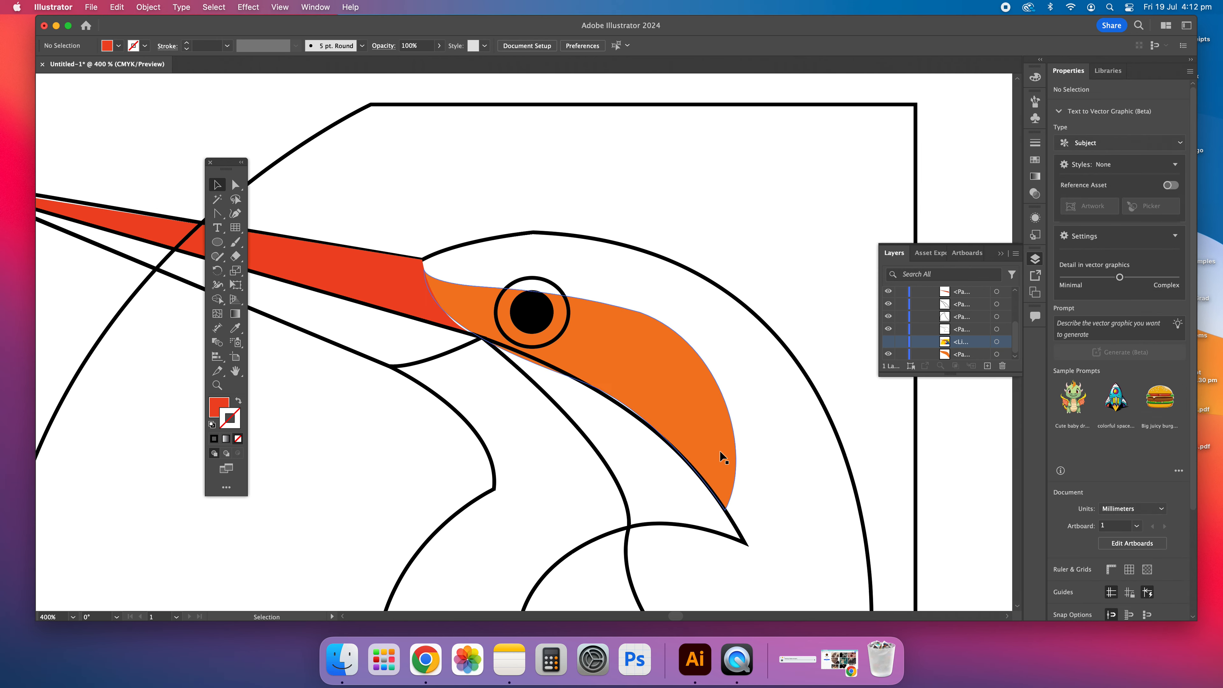
left_click(689, 397)
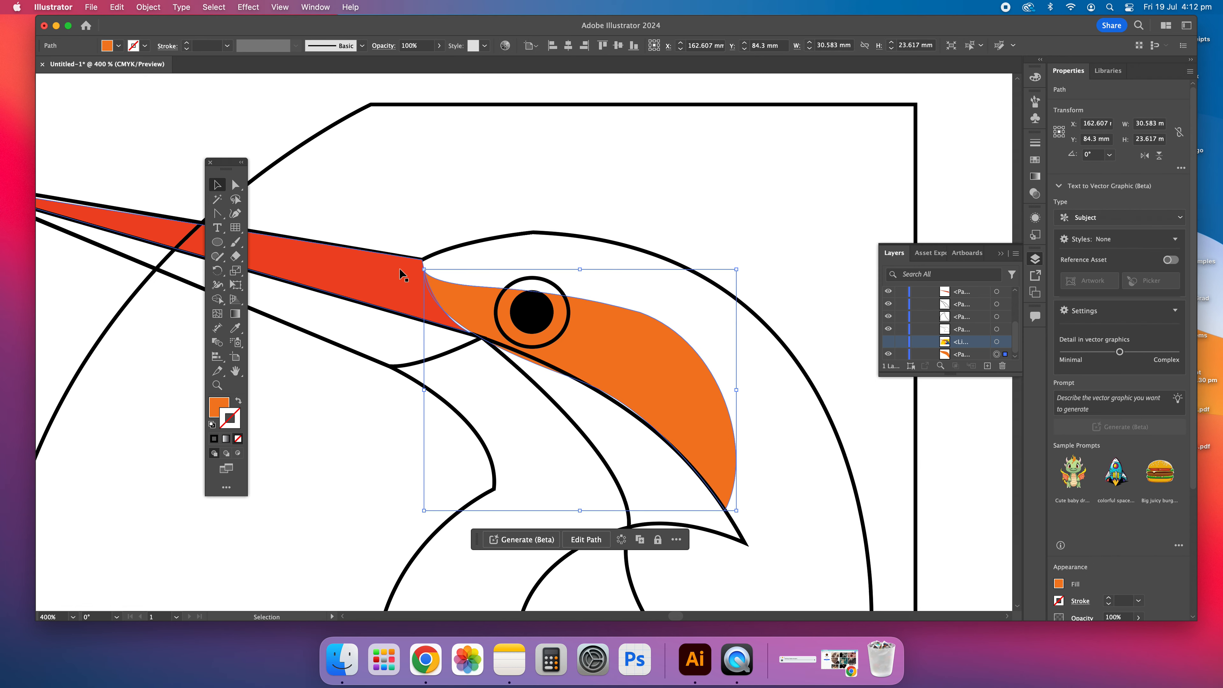
scroll(486, 341, "up", 2)
key("super+equal")
key("super+equal")
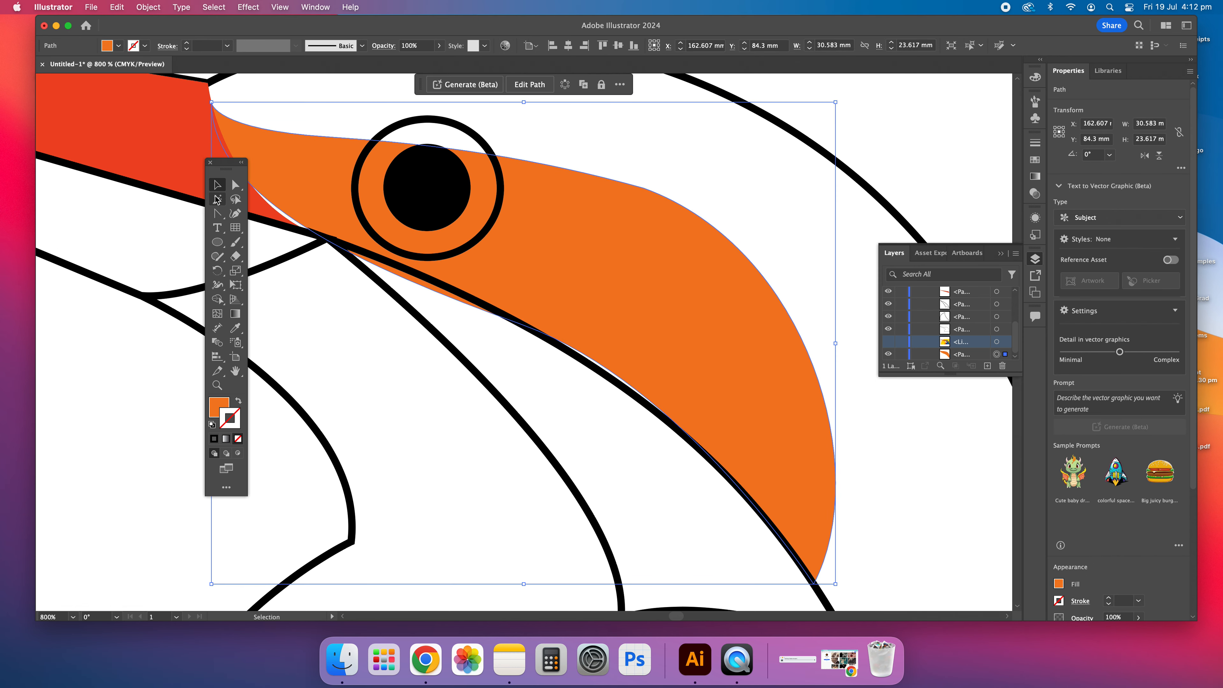
left_click(217, 213)
left_click_drag(532, 324, 558, 327)
key("super+z")
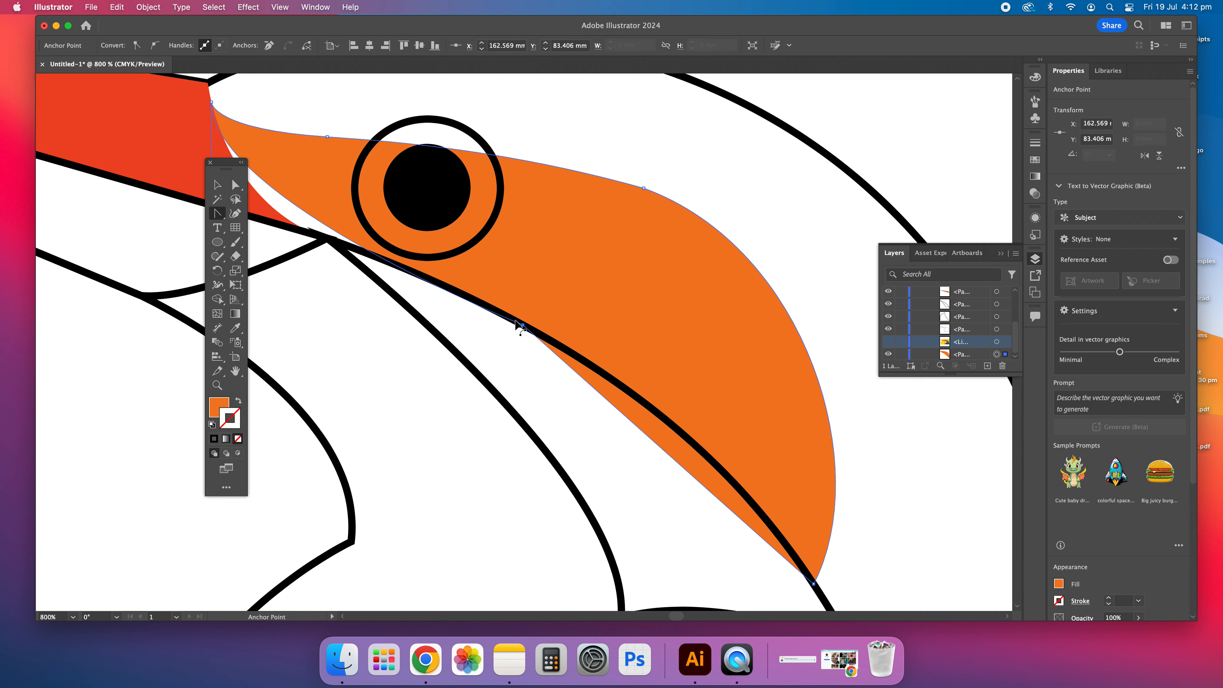
left_click_drag(523, 326, 304, 212)
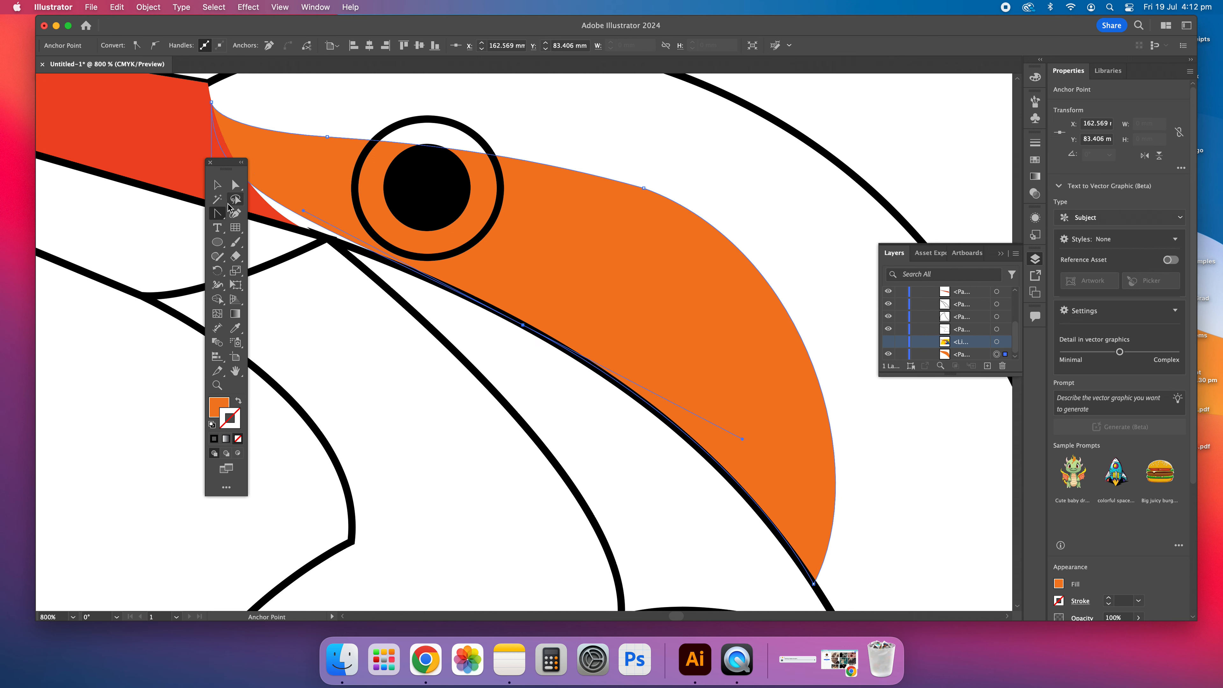
Try to reshape the cheek patch's lower front edge by moving its direction handle towards the beak
left_click(231, 187)
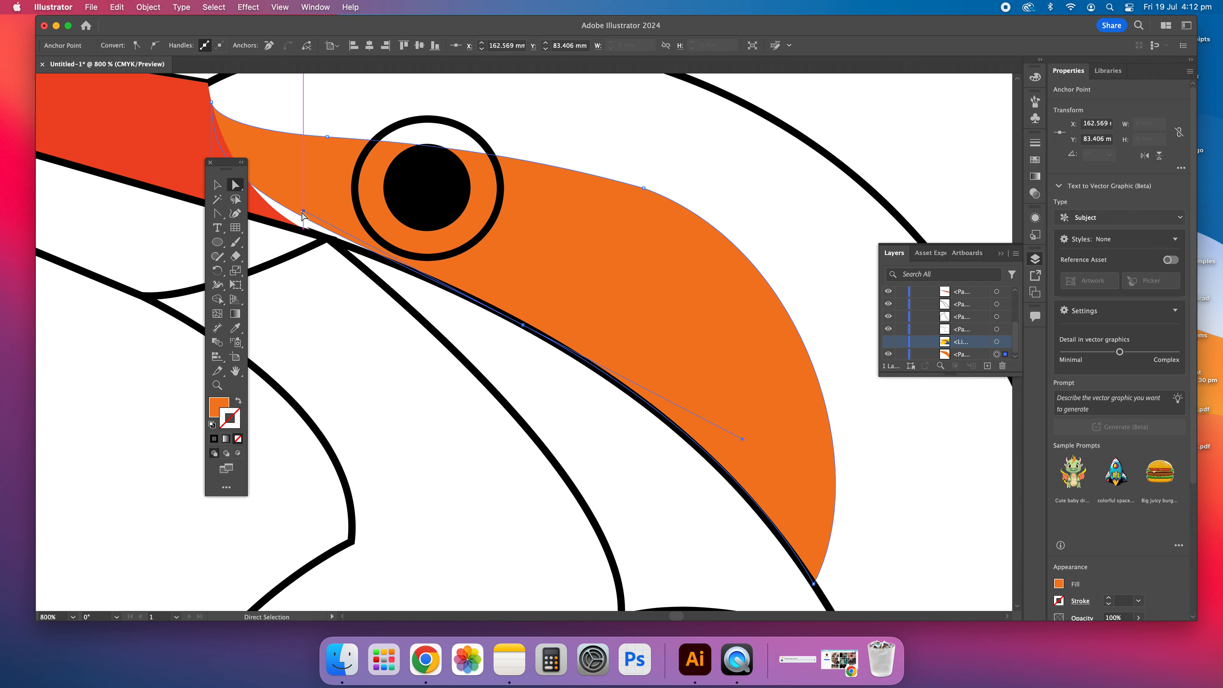
left_click_drag(303, 212, 246, 211)
key("super+z")
Add an anchor point on the cheek patch's lower front edge and move it onto the beak outline to close the white gap
left_click(217, 213)
left_click_drag(219, 219, 235, 228)
left_click(303, 217)
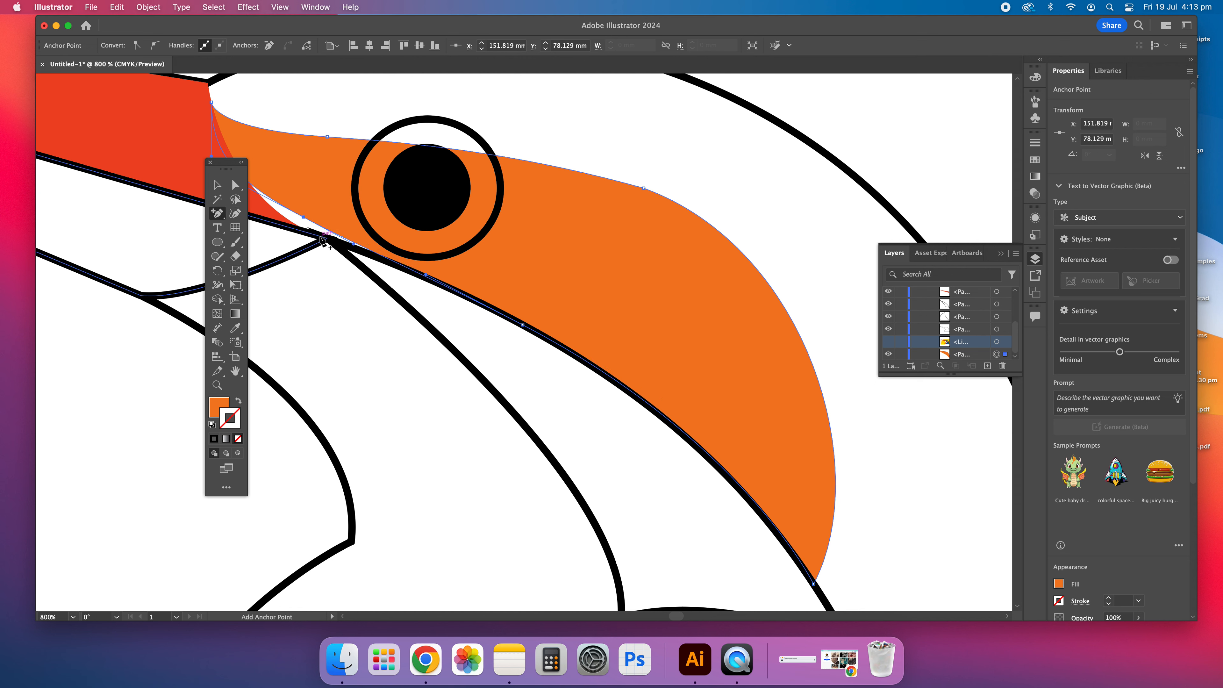
left_click(235, 184)
left_click_drag(303, 217, 291, 221)
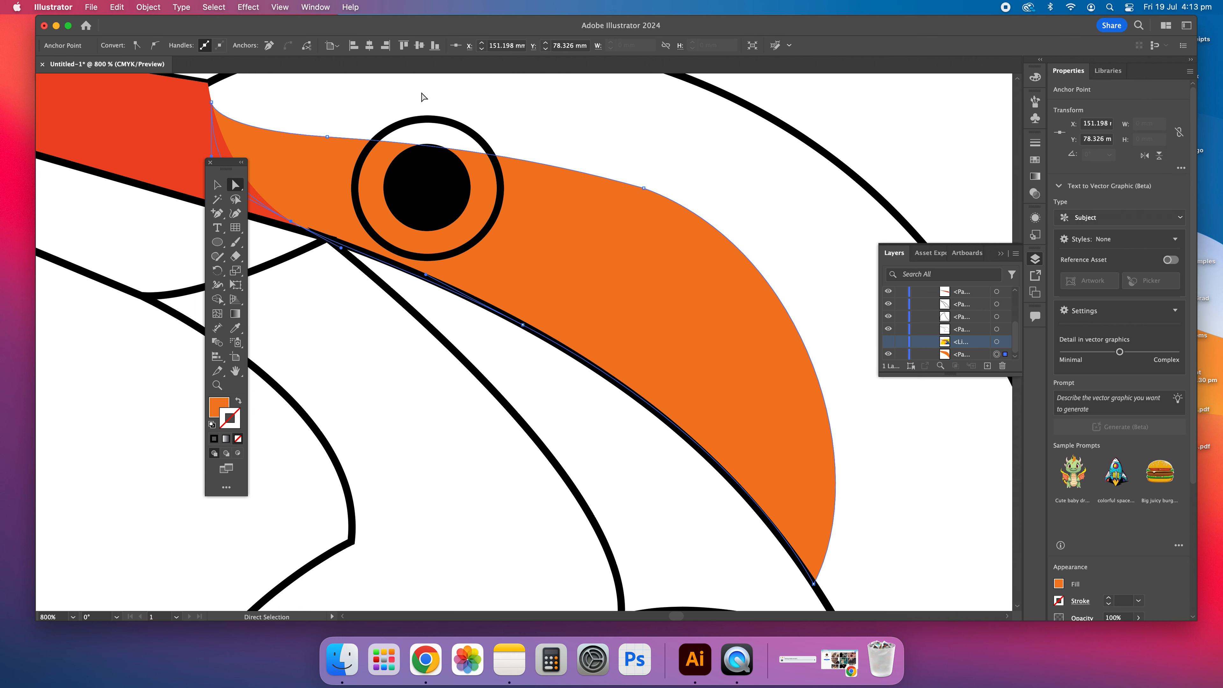
Fill the outer circle of the bird's eye with white, keeping its black outline, and deselect it
key("v")
left_click(357, 128)
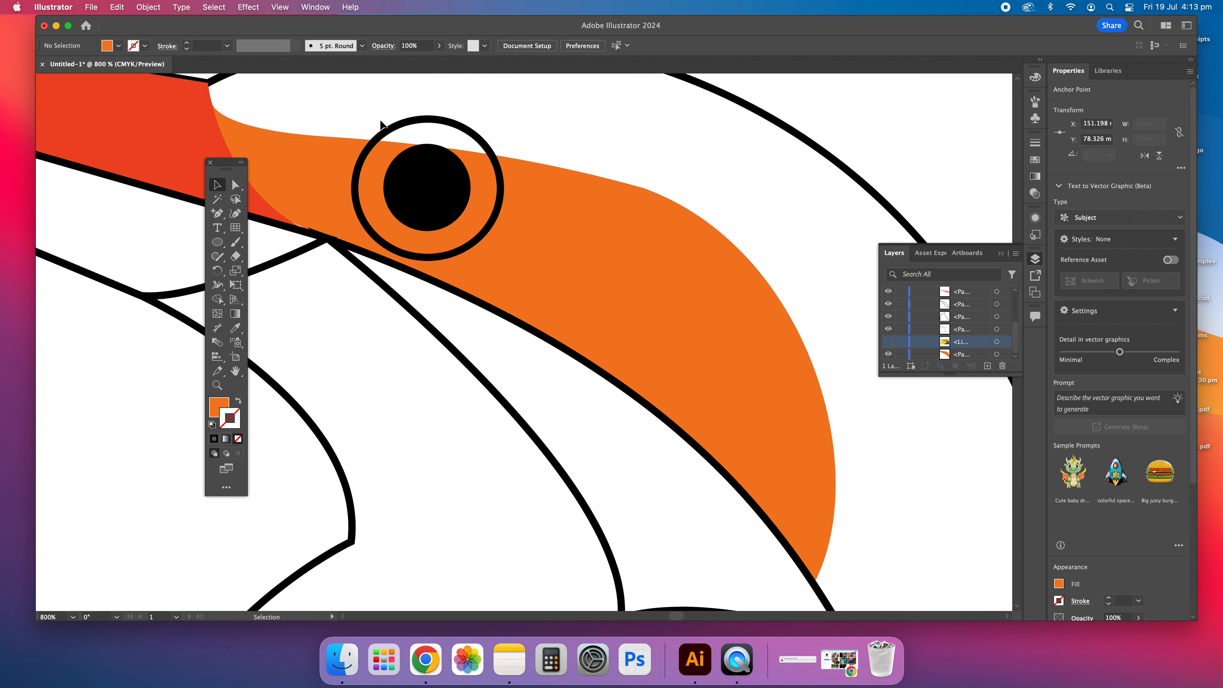
left_click(415, 124)
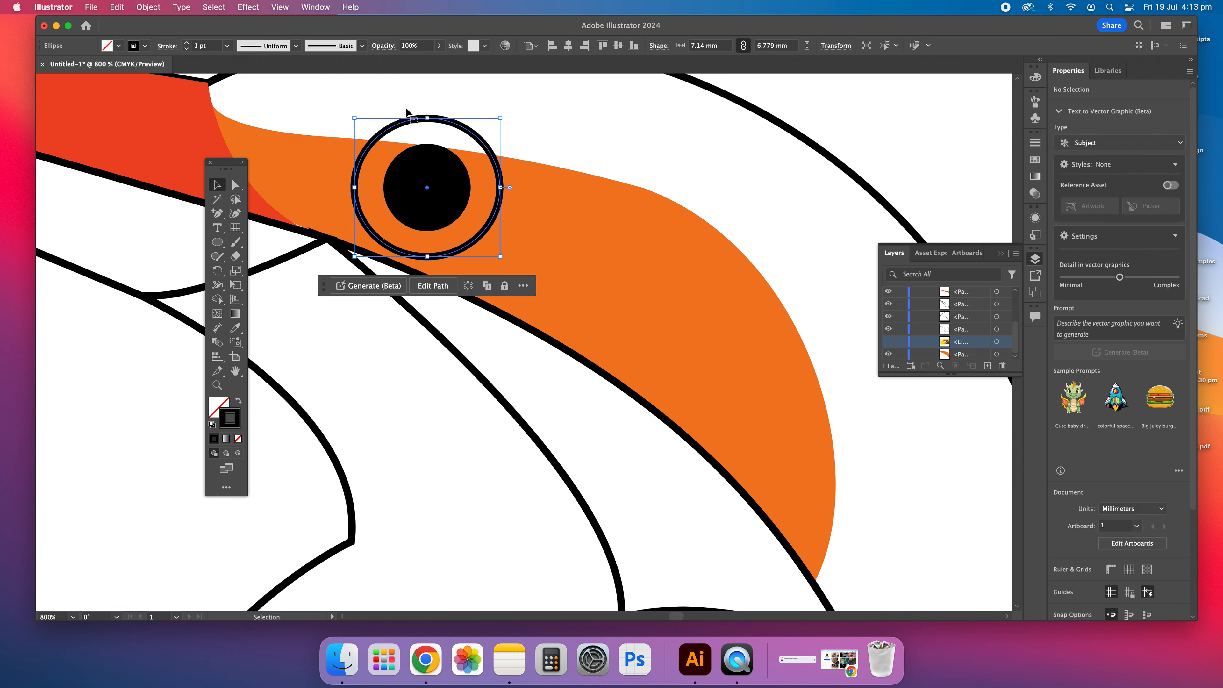
left_click(118, 47)
left_click(25, 66)
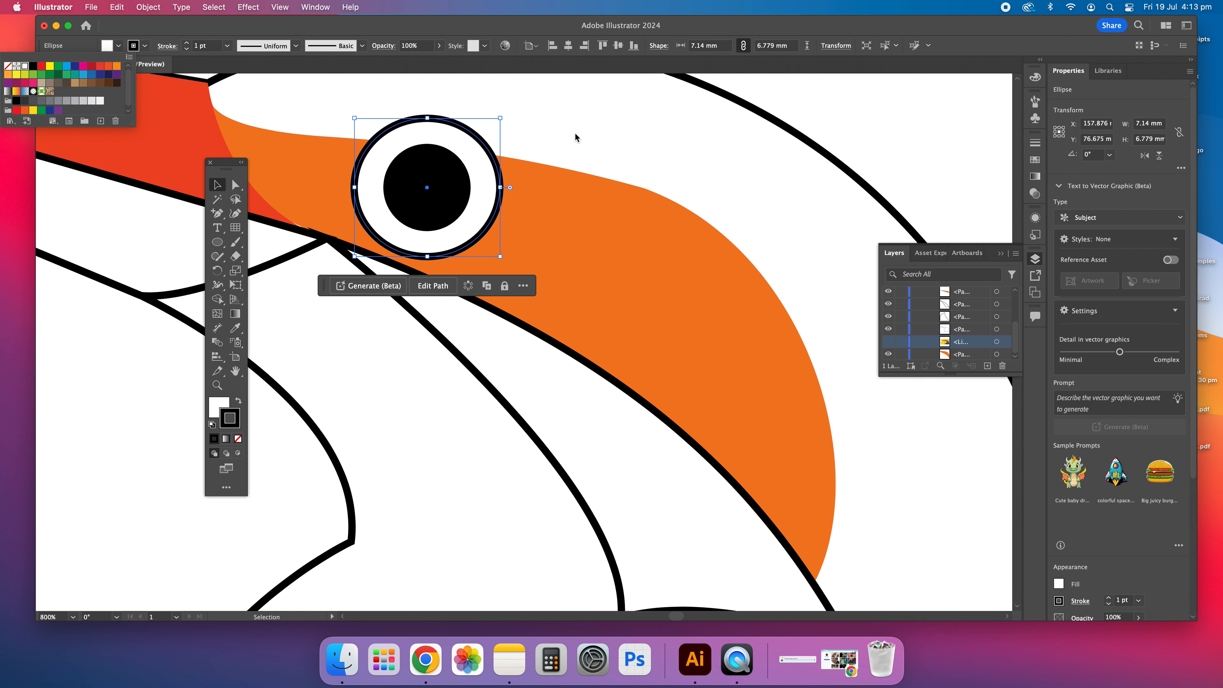
left_click(577, 130)
left_click(597, 132)
Examine the whole bird drawing at 150% zoom to check the coloured beak, cheek patch and eye against the remaining outlines
scroll(610, 151, "left", 10)
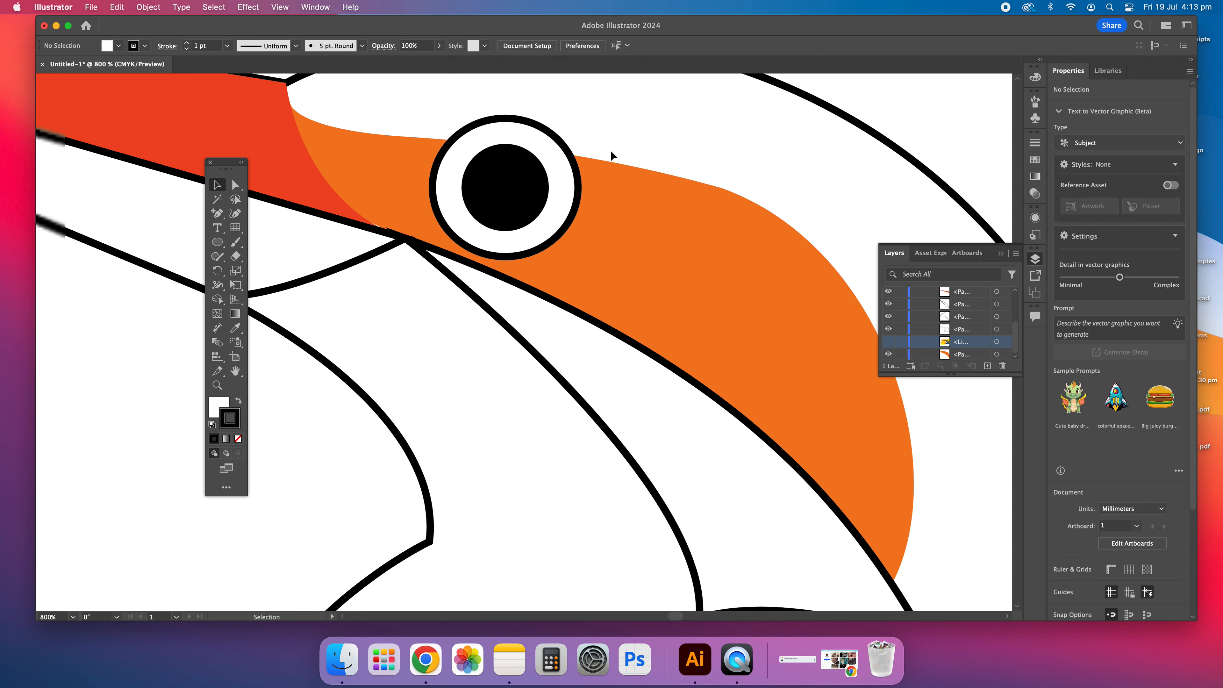
scroll(580, 182, "up", 10)
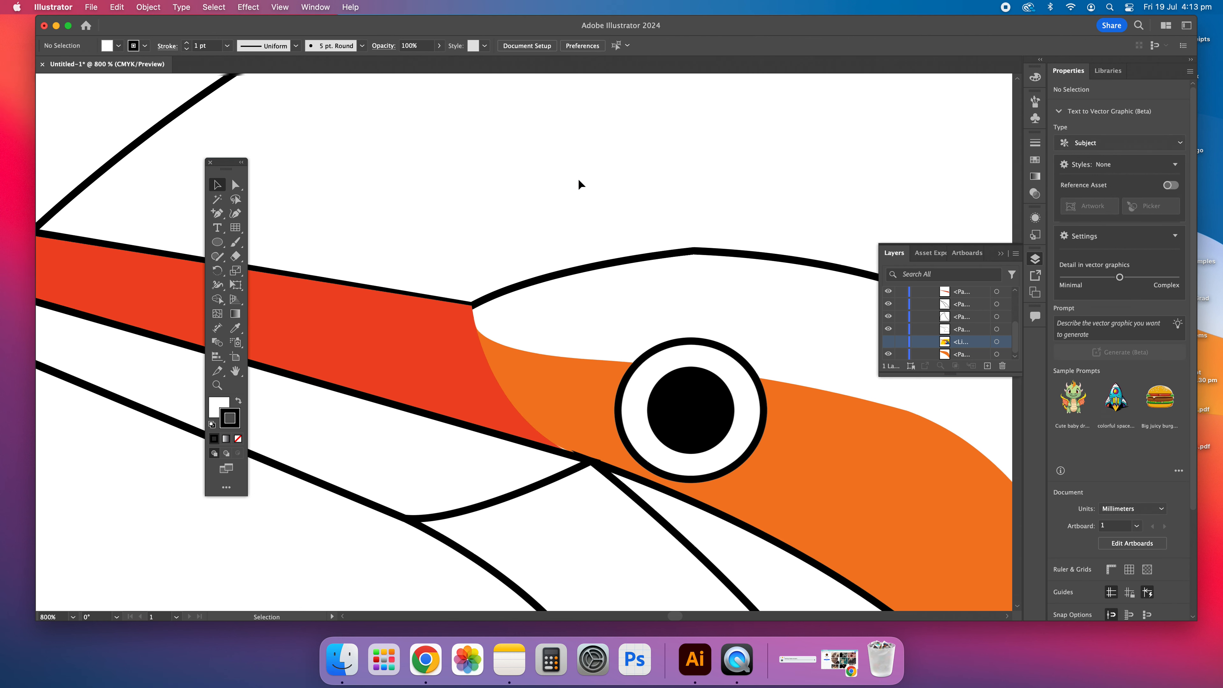
key("super+minus")
key("super+minus")
key("super+minus")
key("super+minus")
key("super+minus")
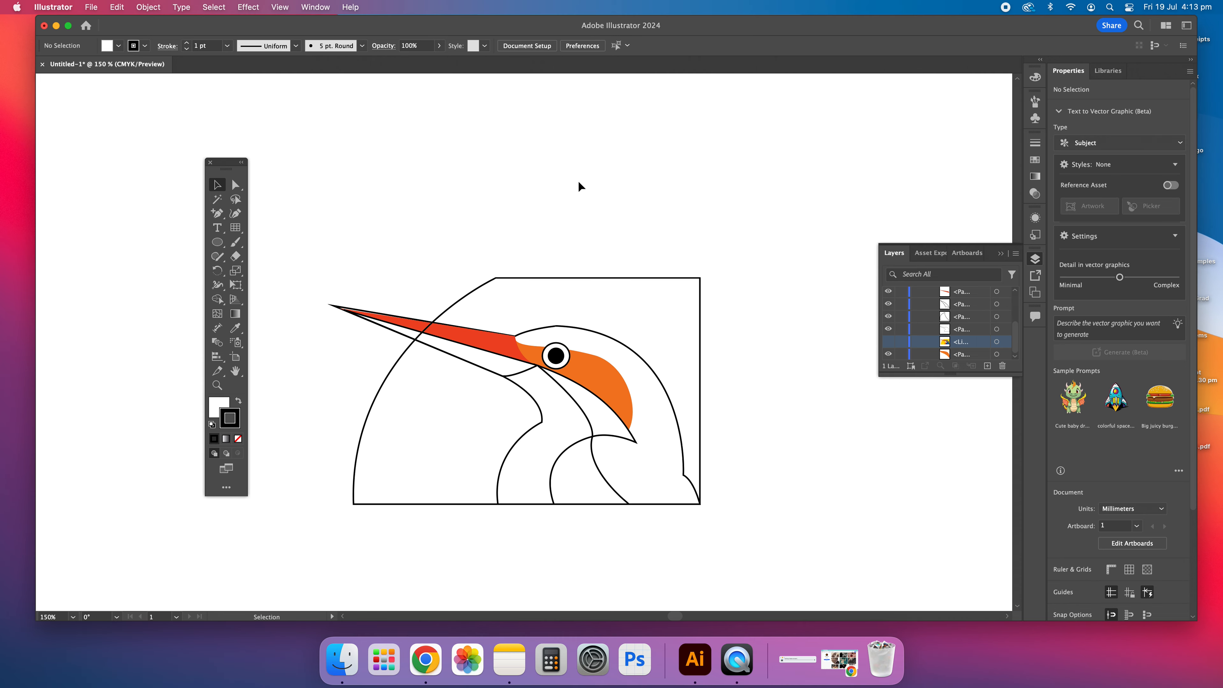
left_click_drag(212, 216, 262, 213)
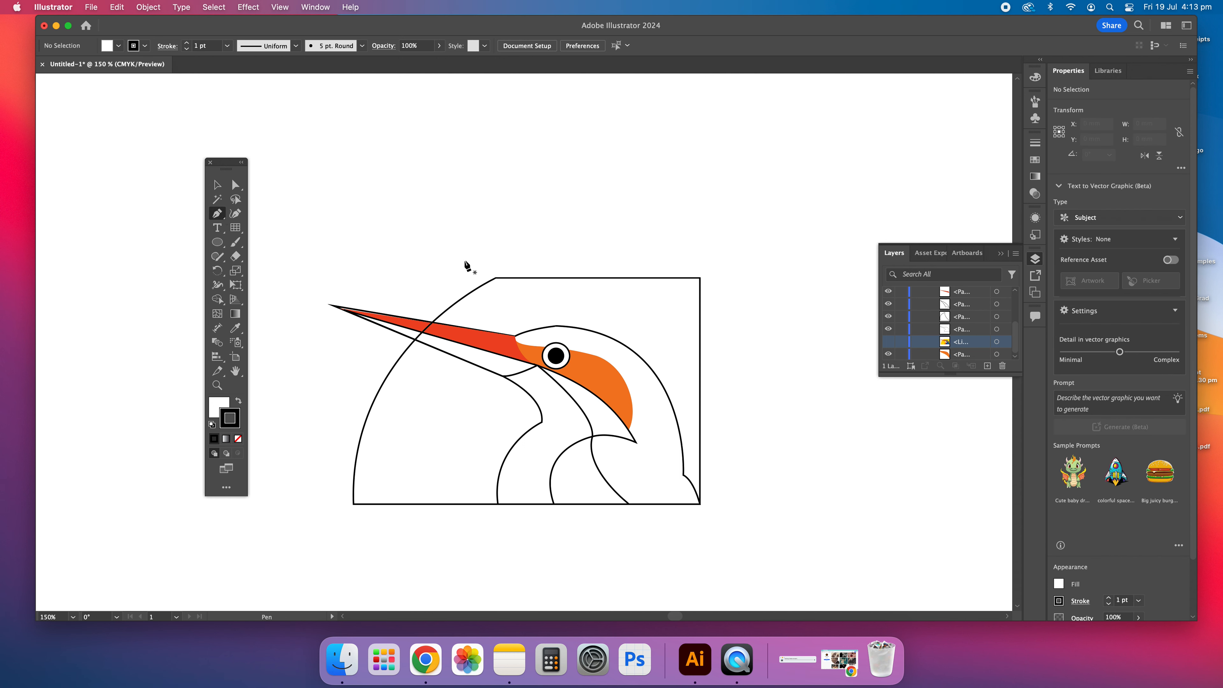
left_click(217, 185)
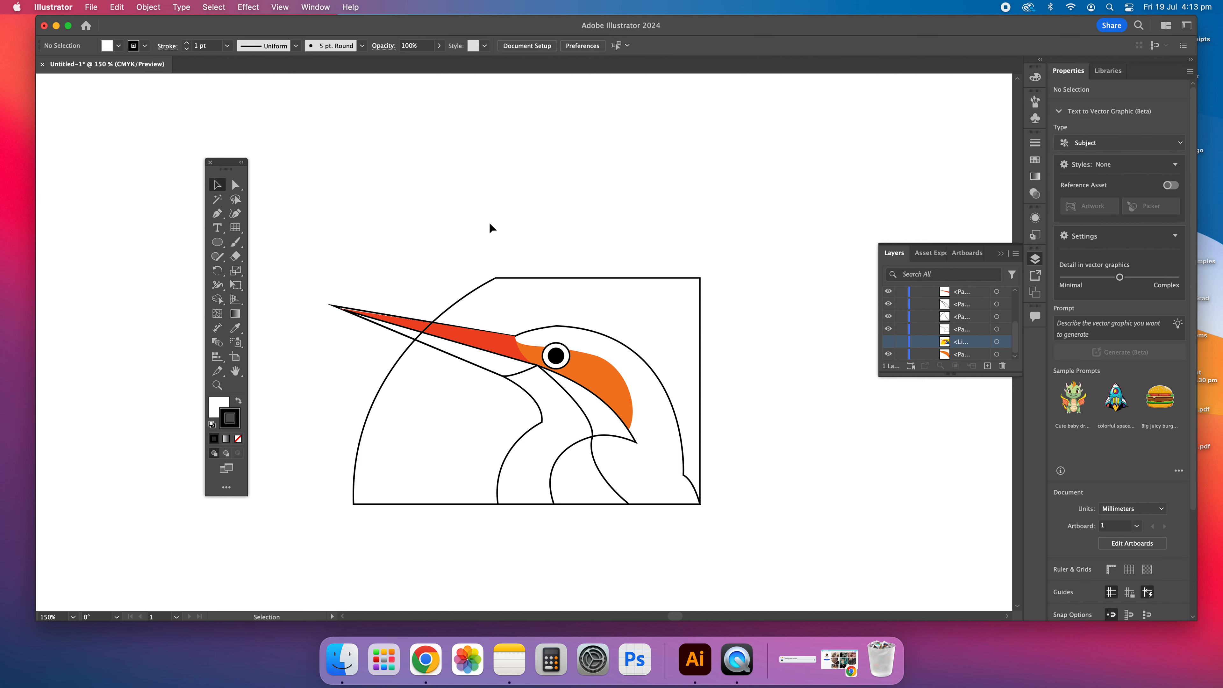